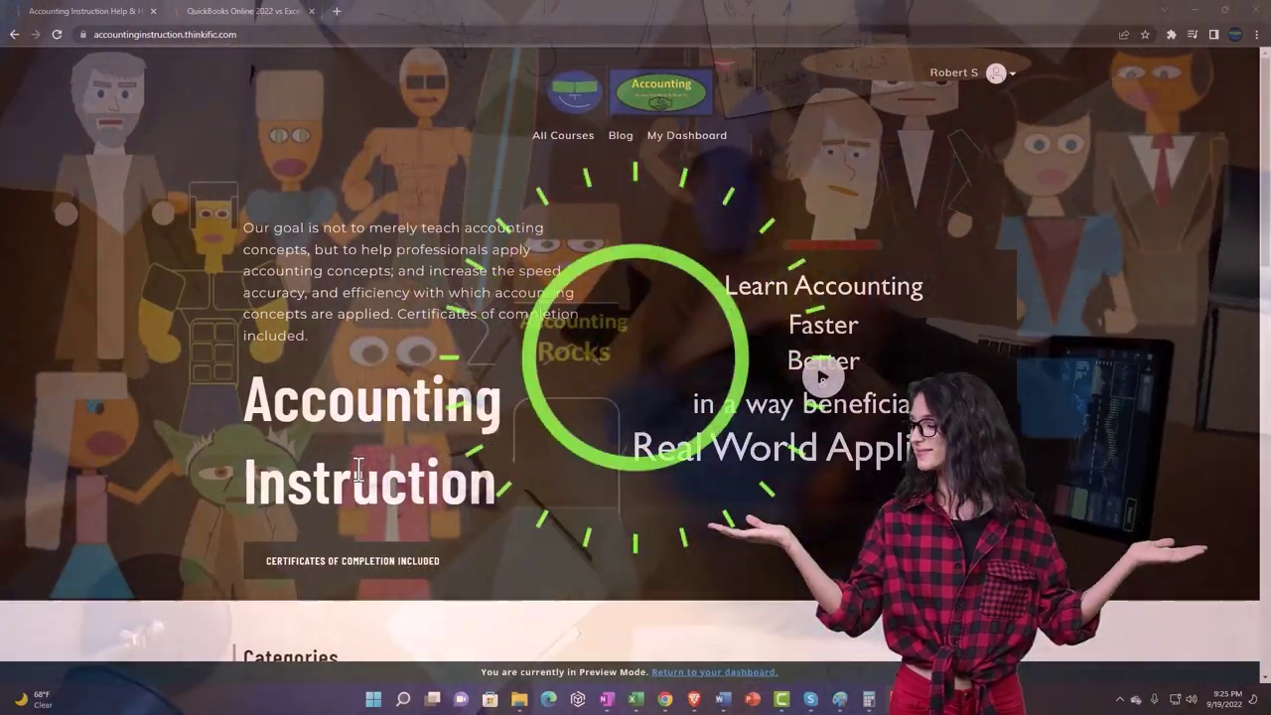
Browse the Accounting Instruction course categories and the lesson sections of the QuickBooks Online 2022 vs Excel course
scroll(175, 540, down, 5)
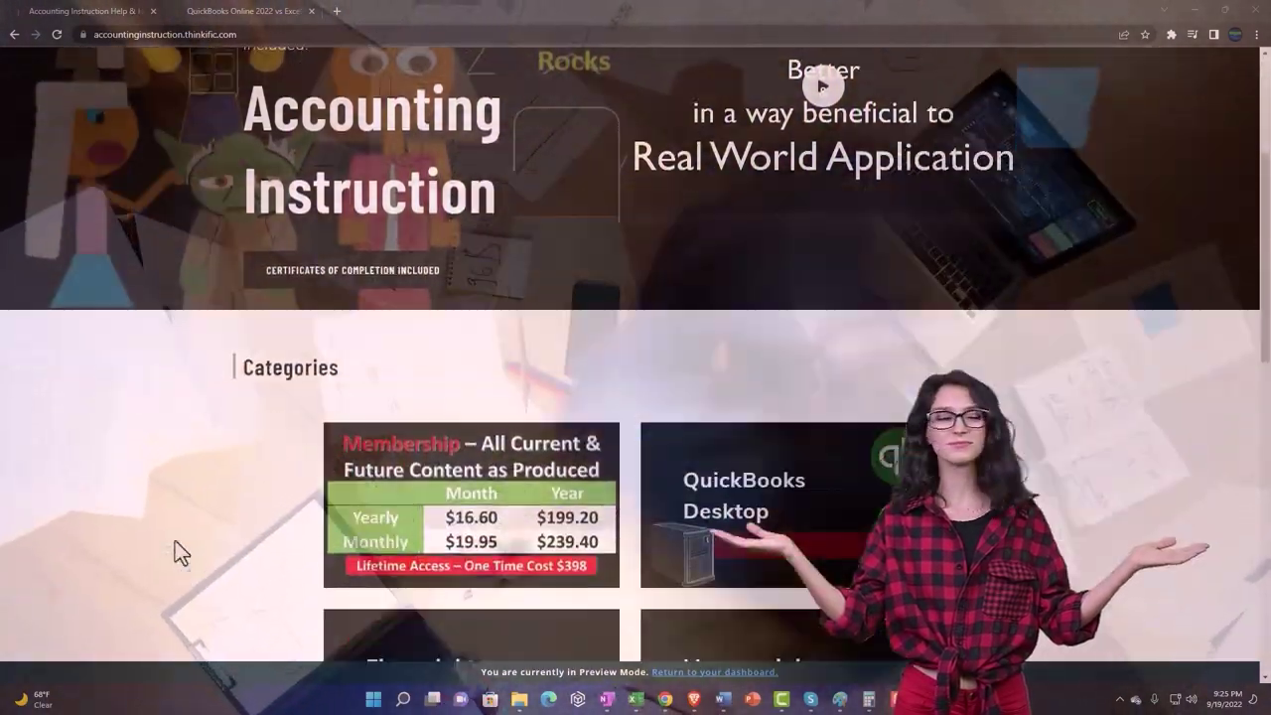
scroll(174, 541, down, 3)
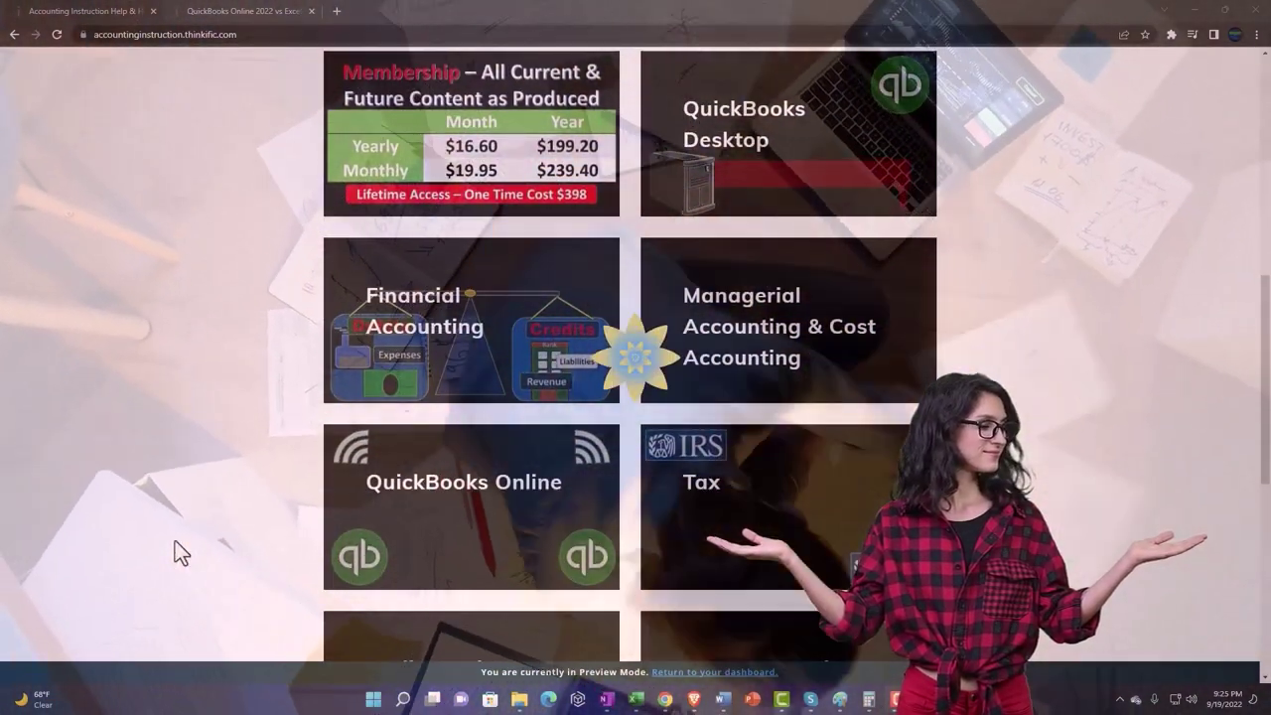
scroll(175, 543, down, 4)
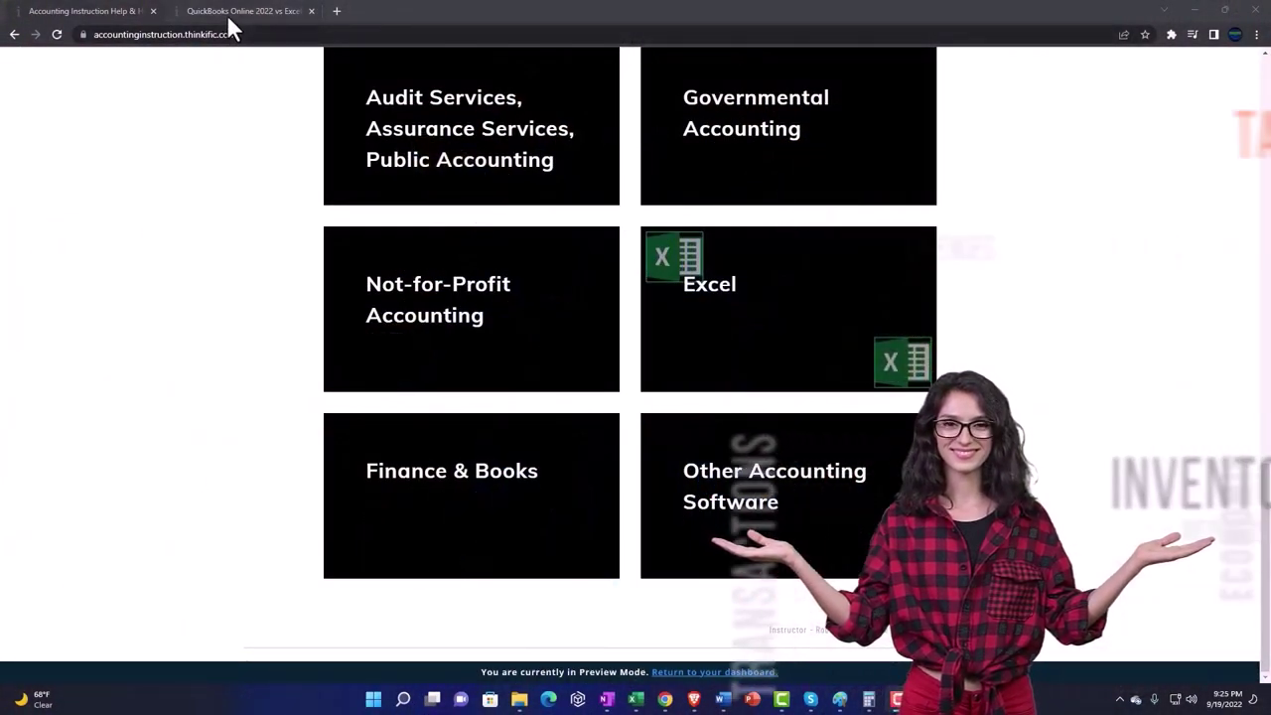
click(226, 10)
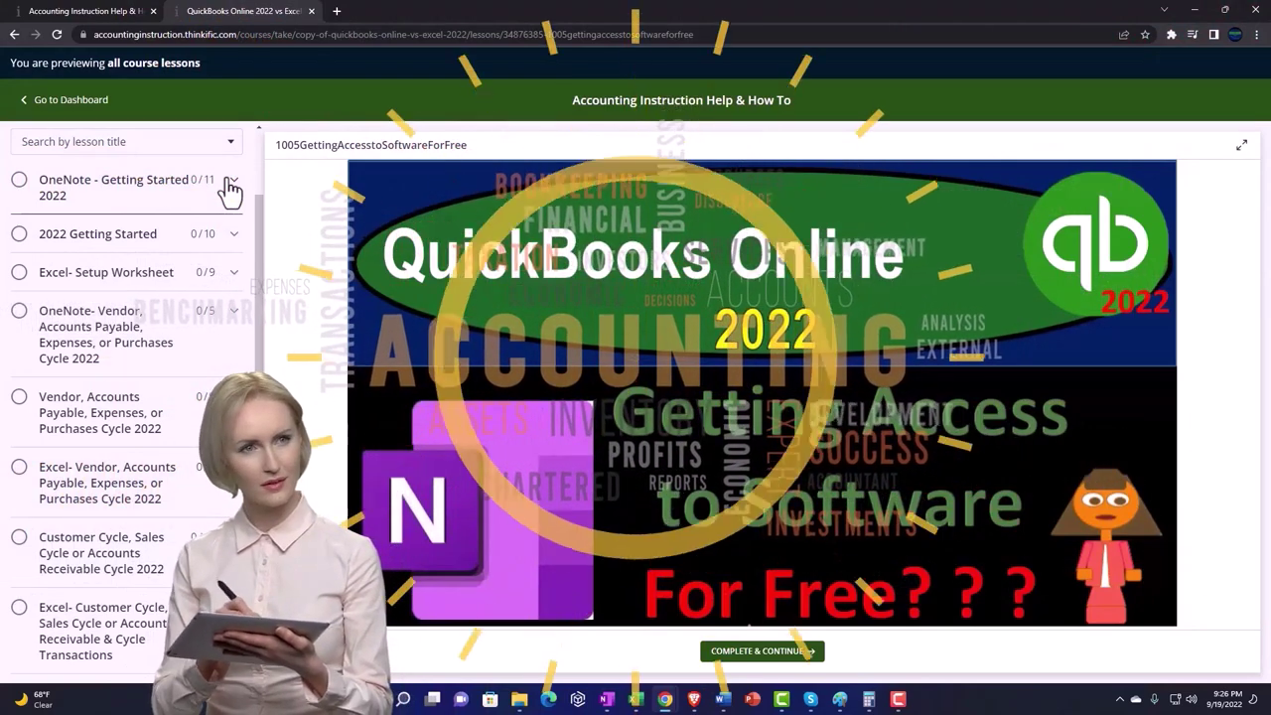
click(231, 183)
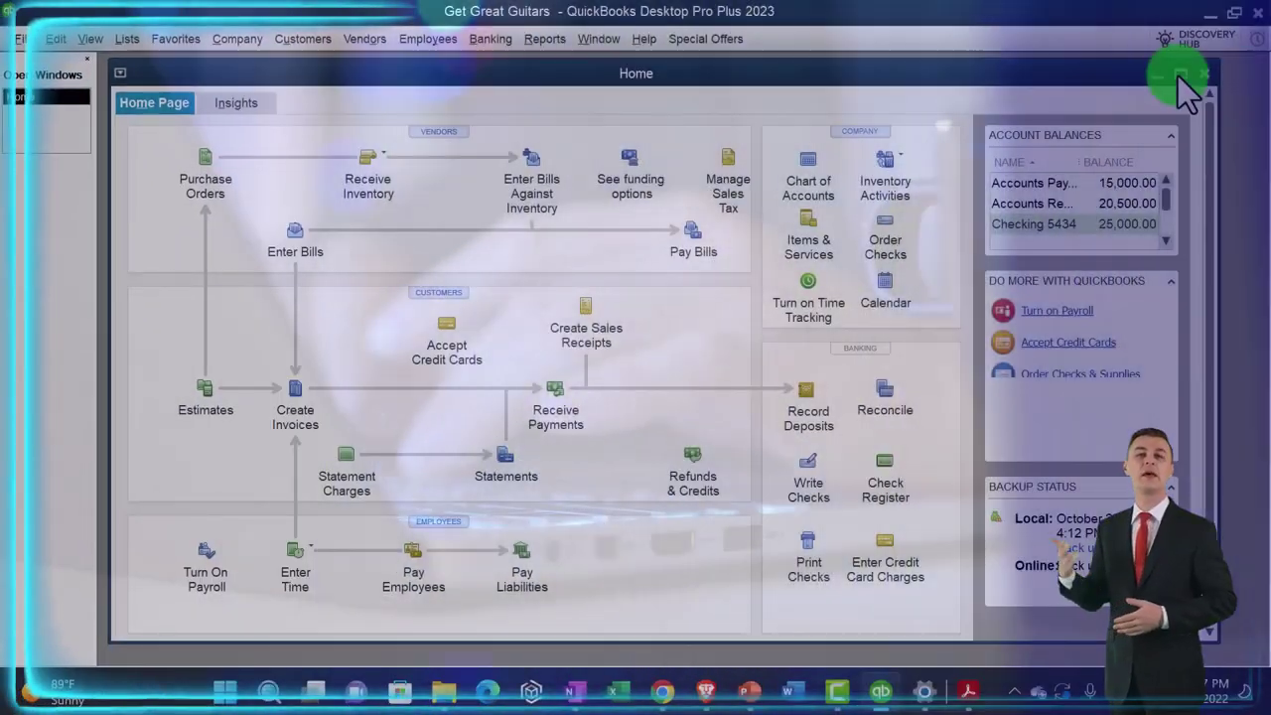
Maximize the Home page window in QuickBooks Desktop and check the view options for the open window list and icon bar
click(1179, 74)
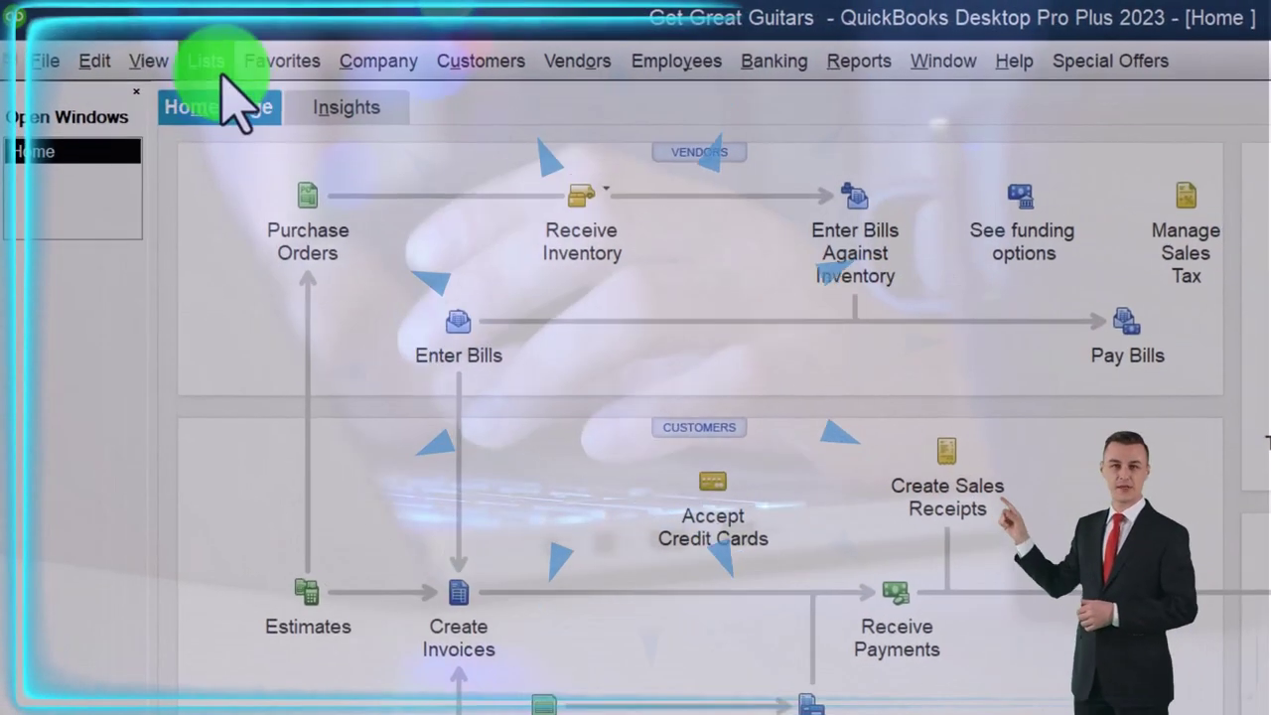
click(149, 61)
click(149, 61)
click(206, 60)
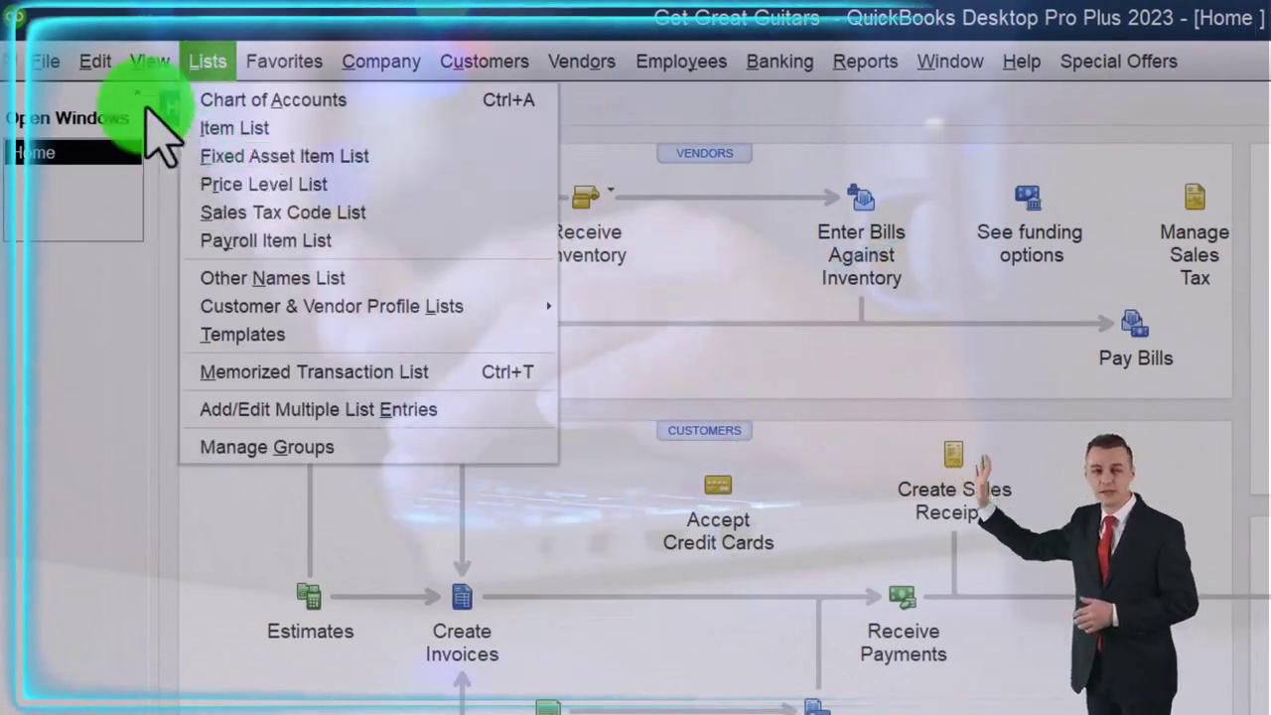
click(149, 60)
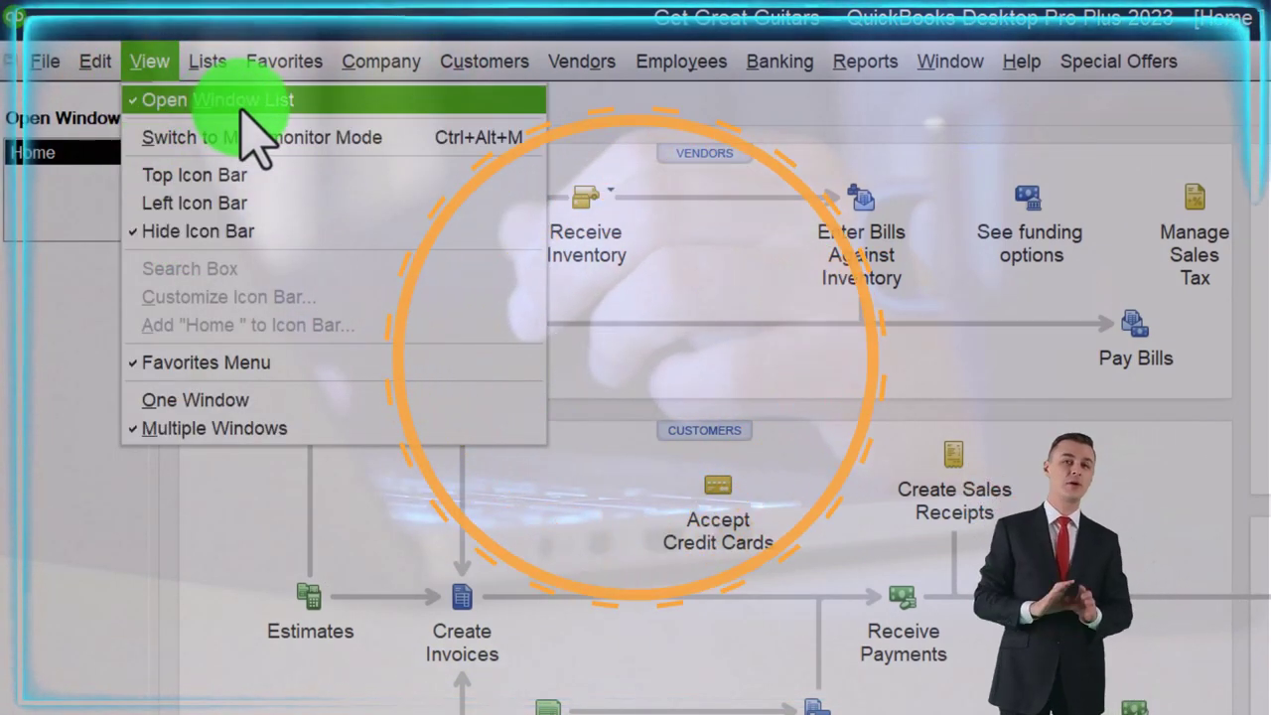
click(36, 278)
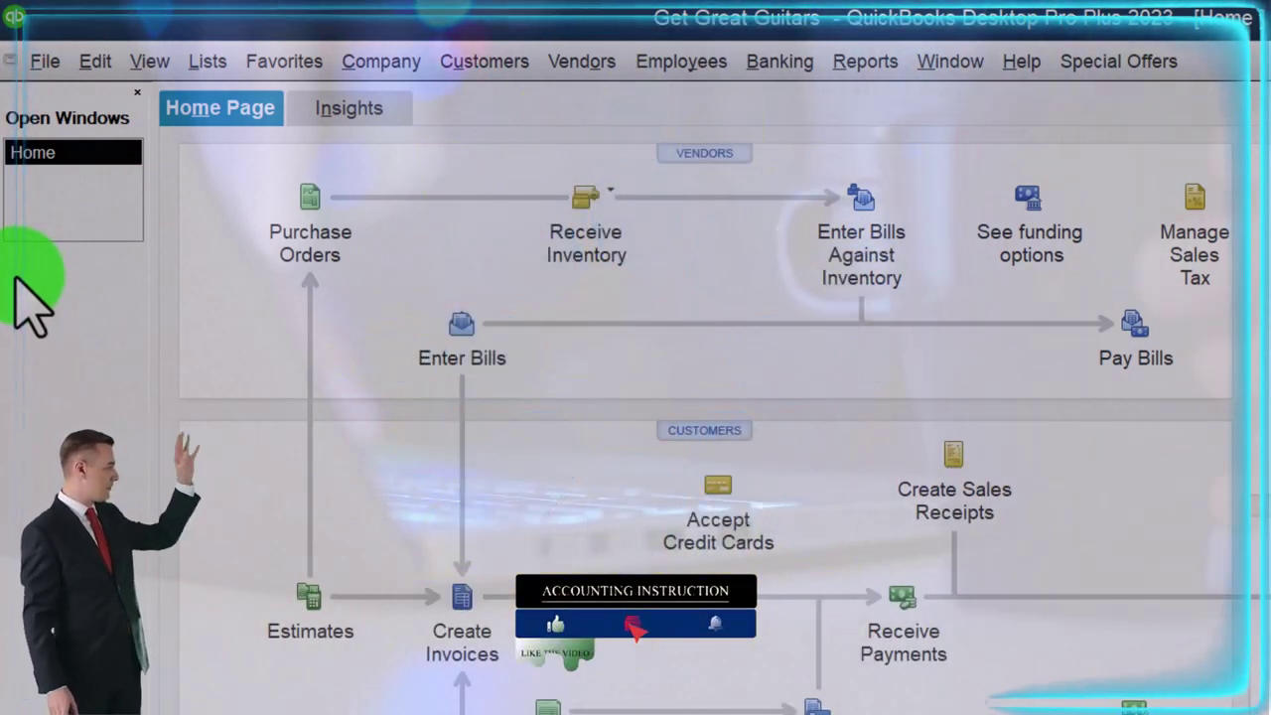
Open the company's Profit & Loss report and set its date range from 01/01/2022 to 12/31/2022
click(417, 61)
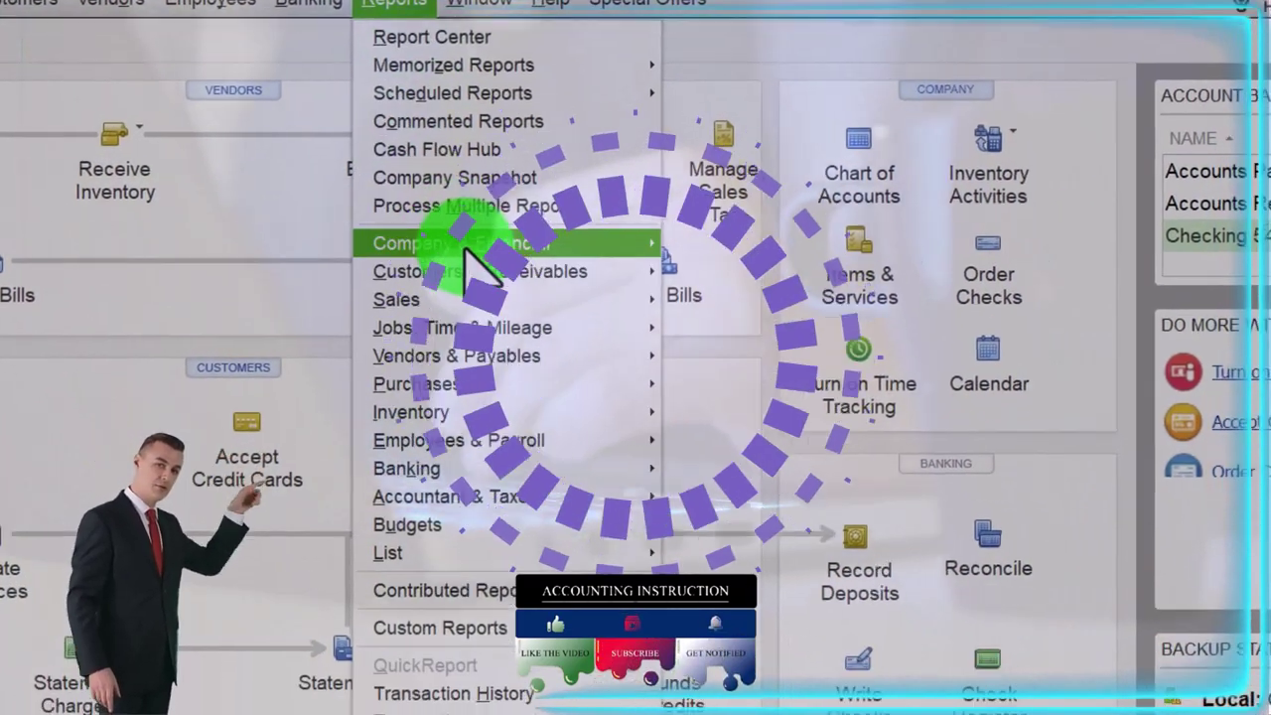
mouse_move(541, 310)
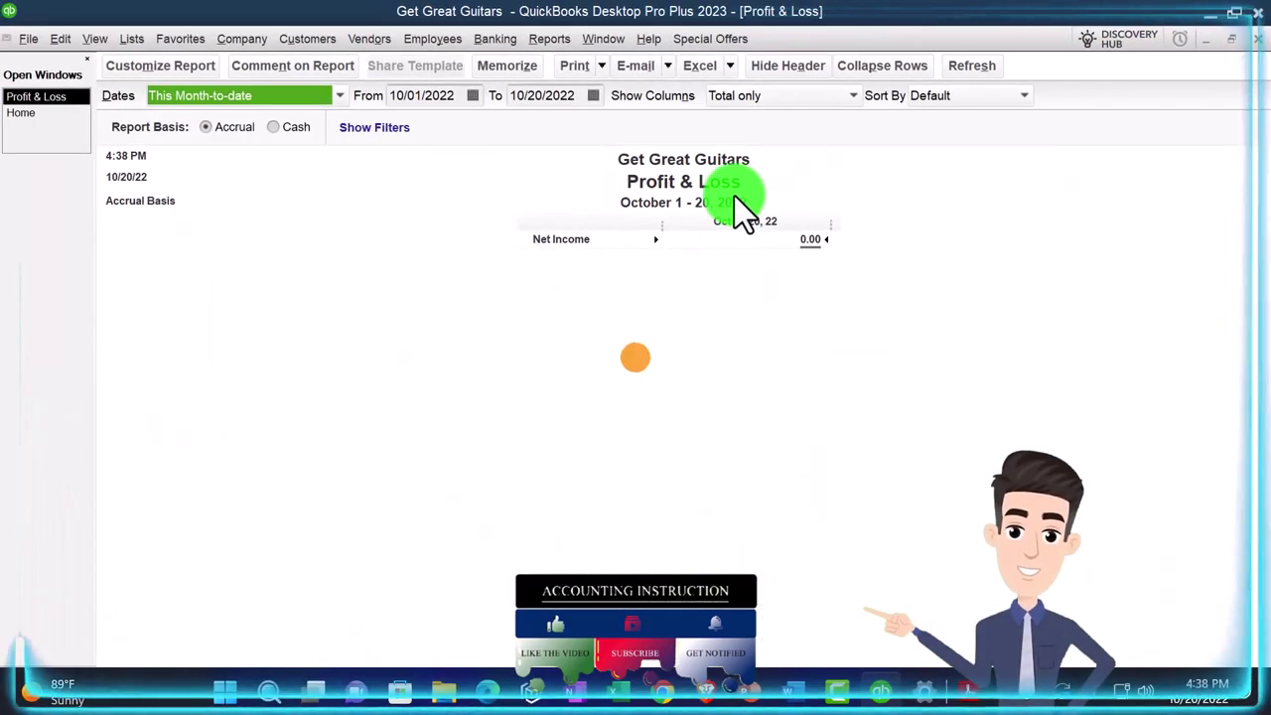
text(0)
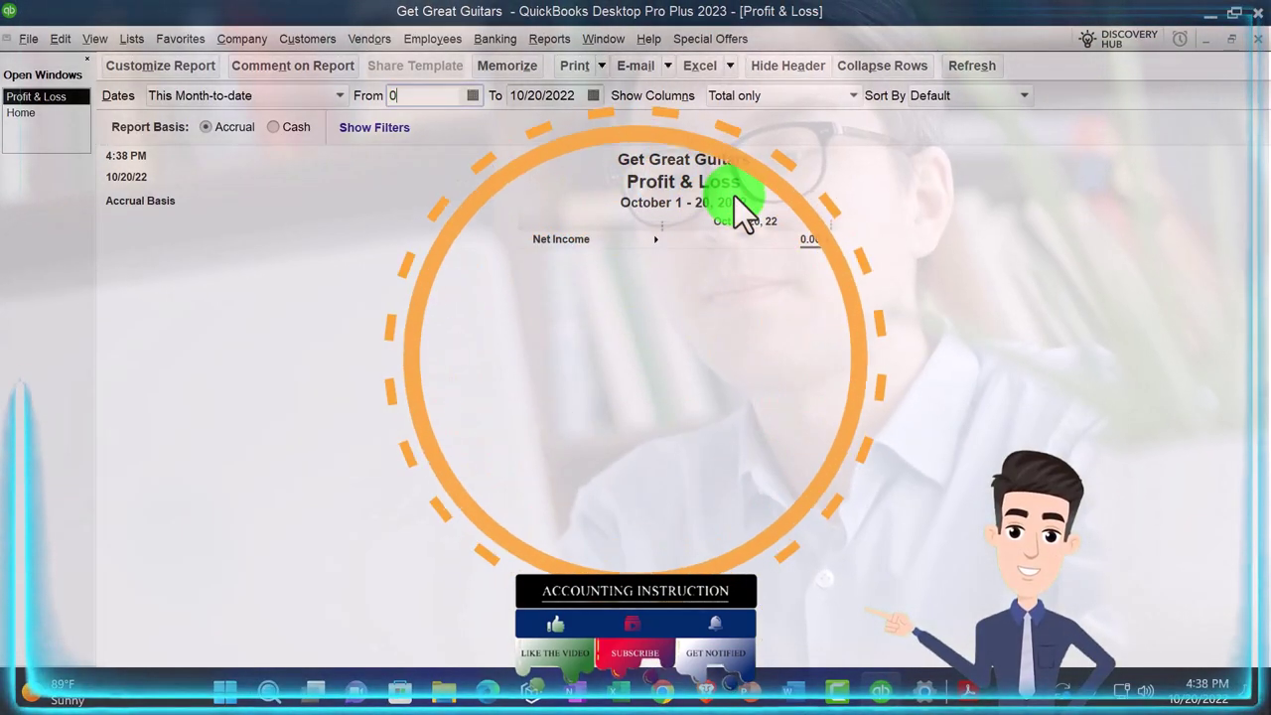
text(1/01/202)
key(Tab)
text(1)
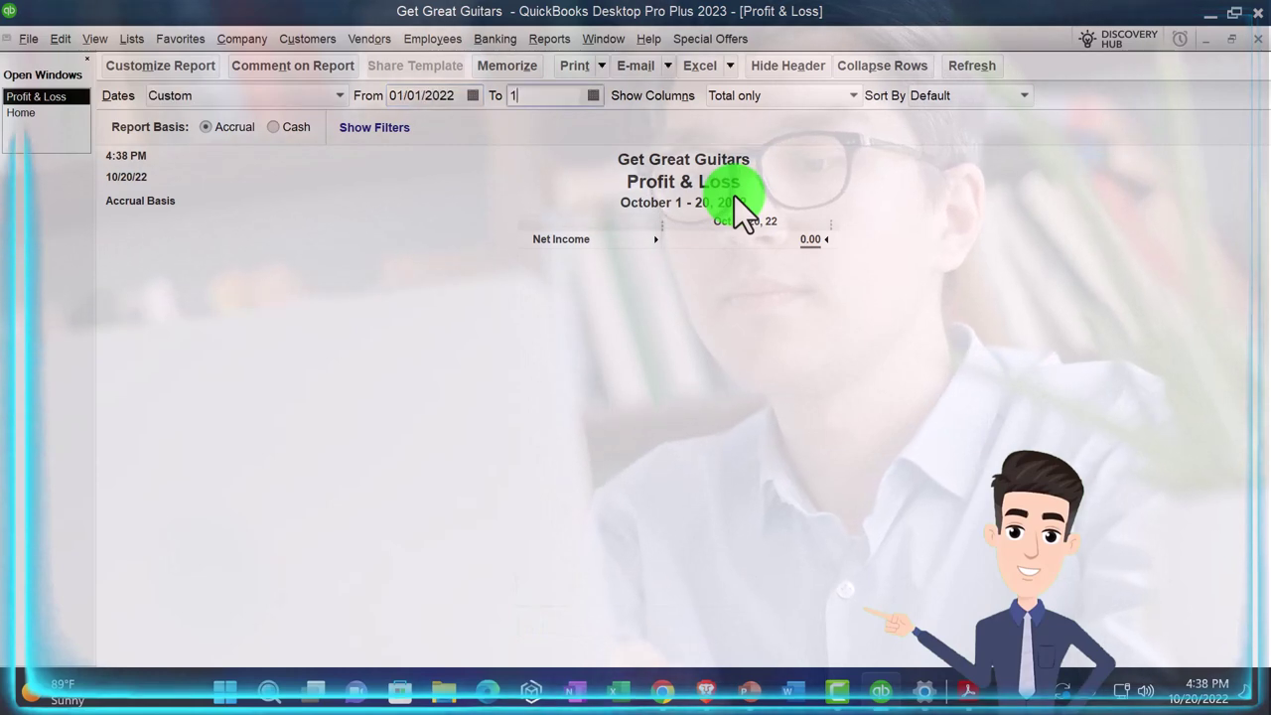
text(2/31/202)
key(Tab)
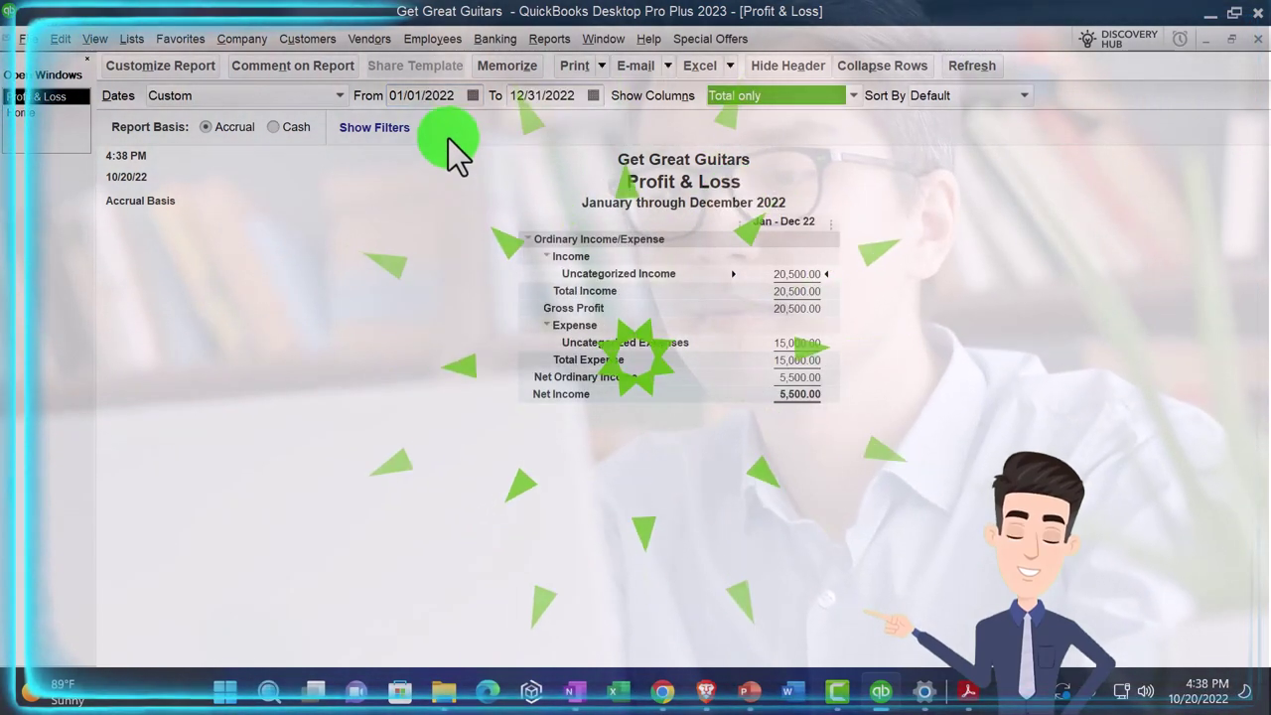
Customize the Profit & Loss report's fonts to size 12, applying the change to all related fonts
click(181, 70)
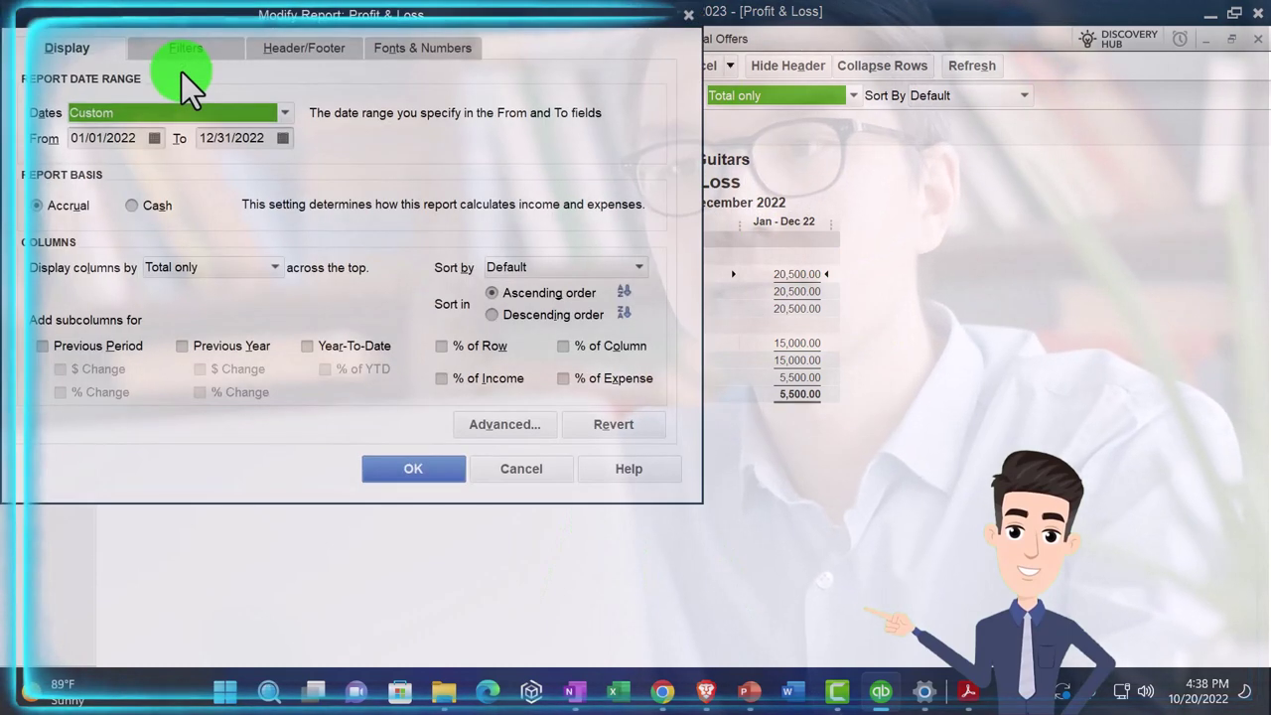
click(396, 52)
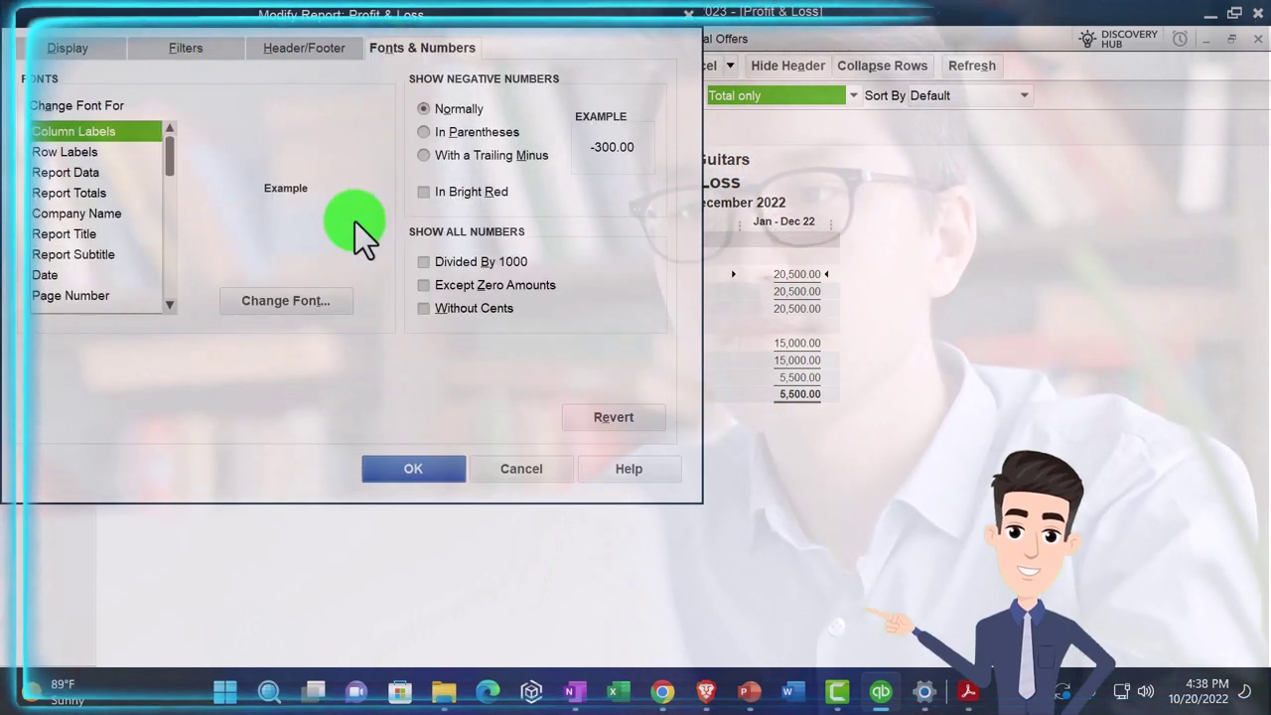
click(327, 292)
click(304, 256)
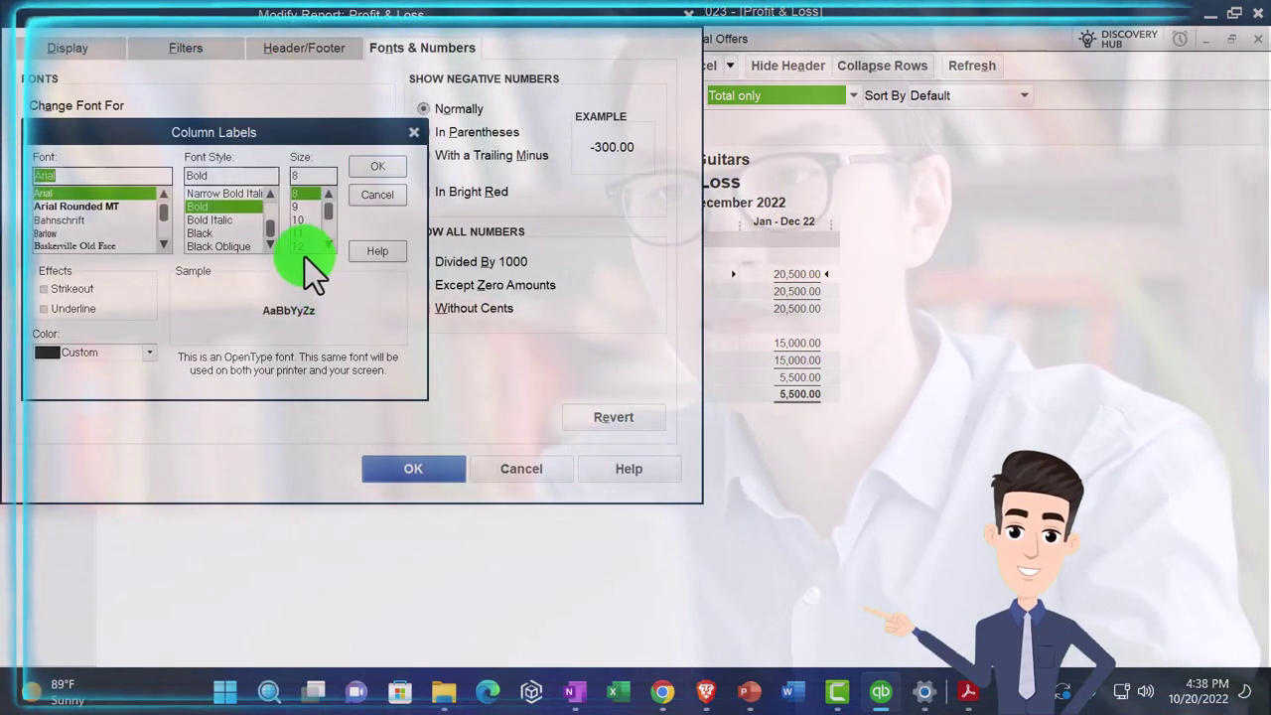
click(364, 168)
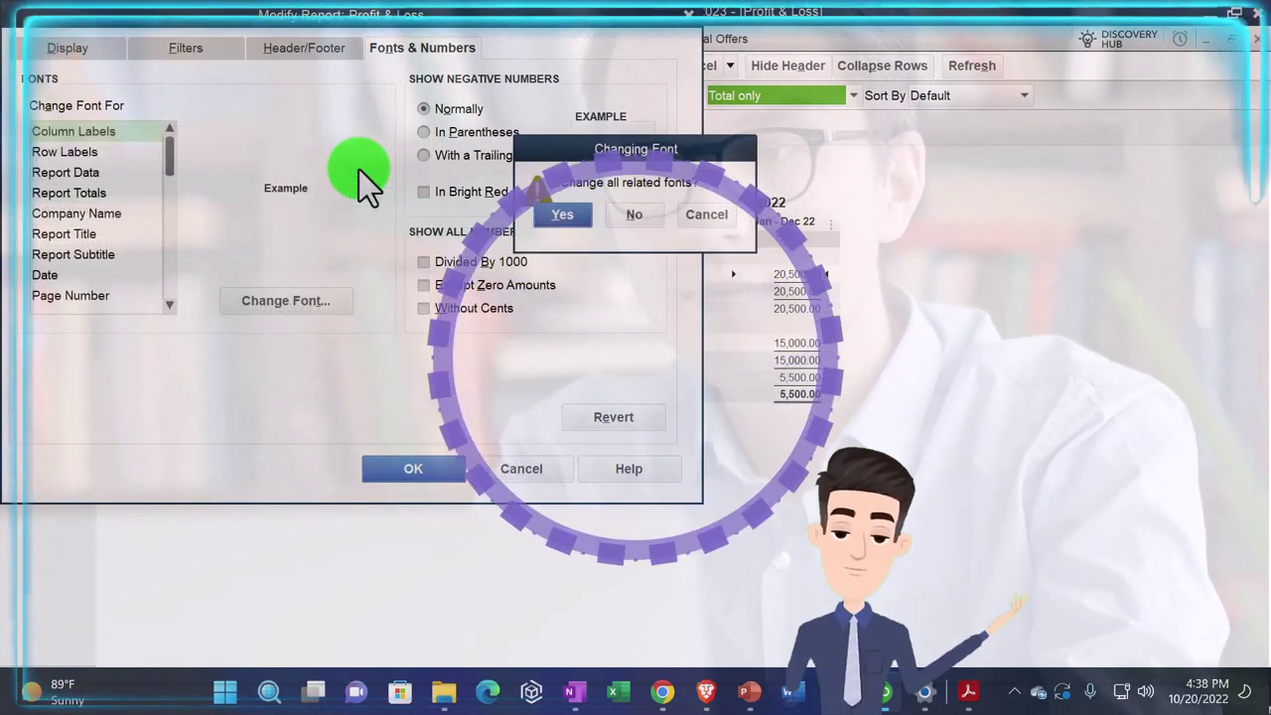
click(548, 214)
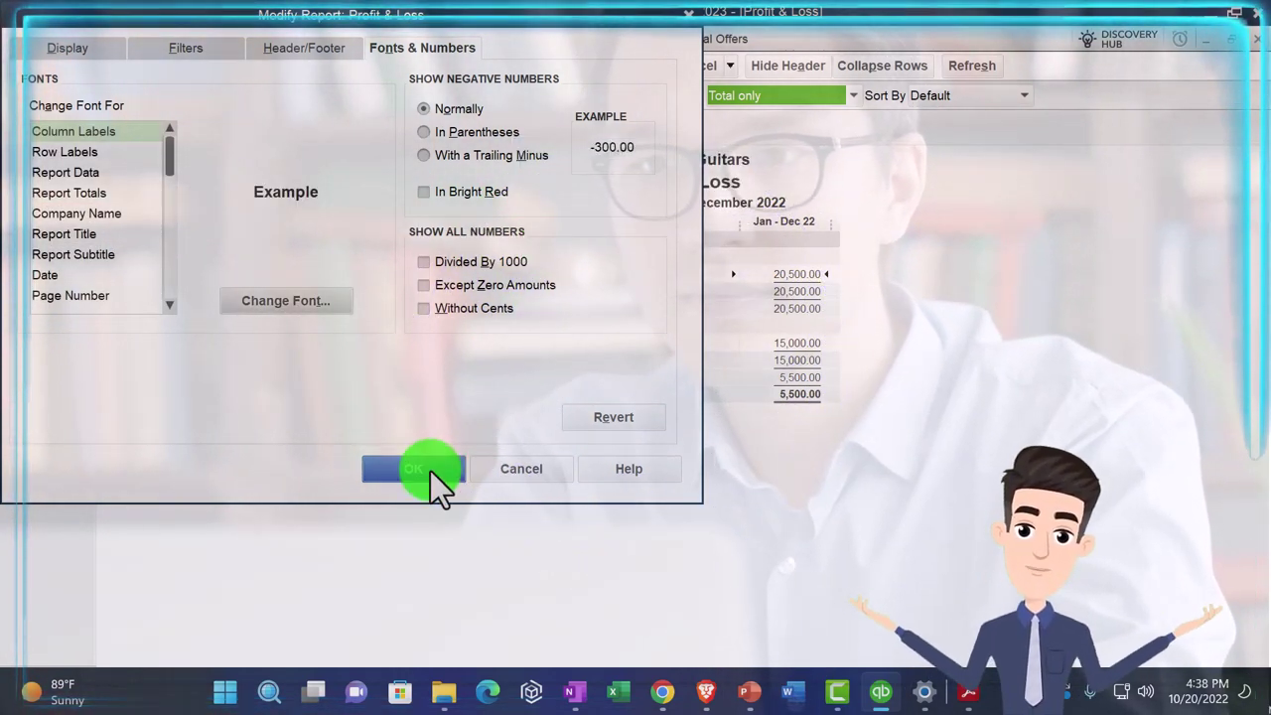
click(430, 469)
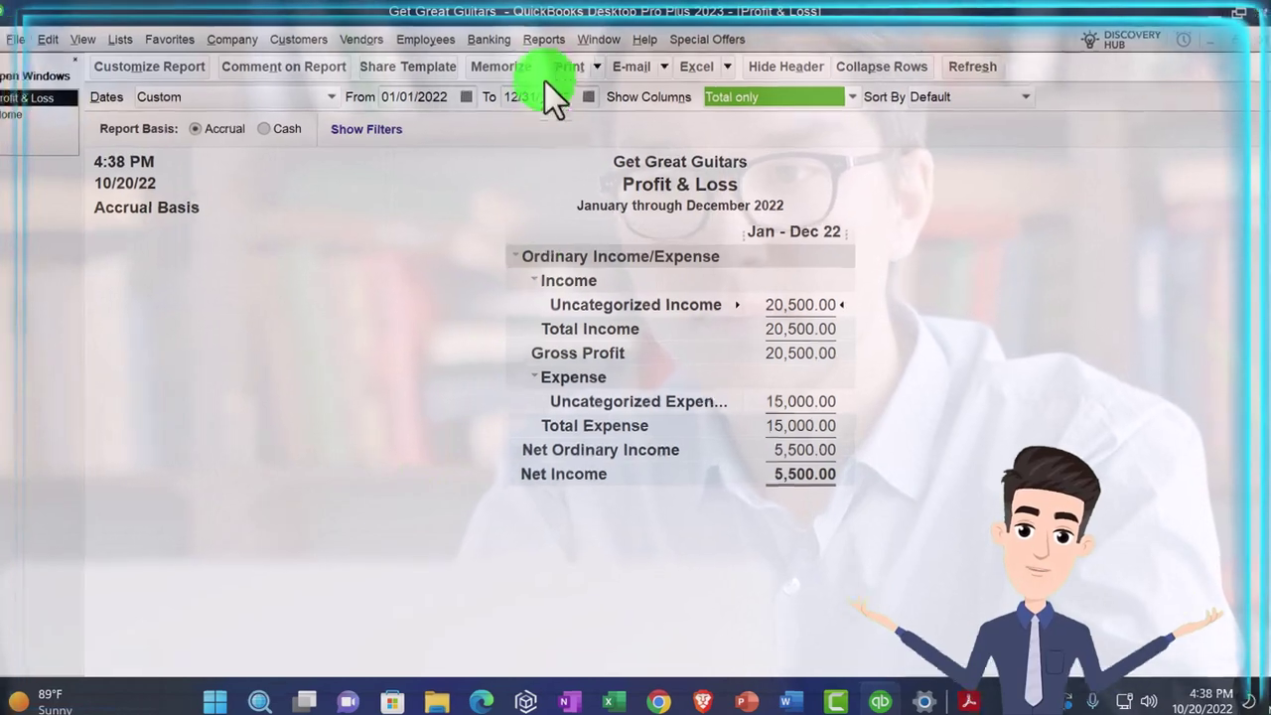
Open the company's Balance Sheet report and customize its date range from 01/01/2022 to 12/31/2022
click(548, 39)
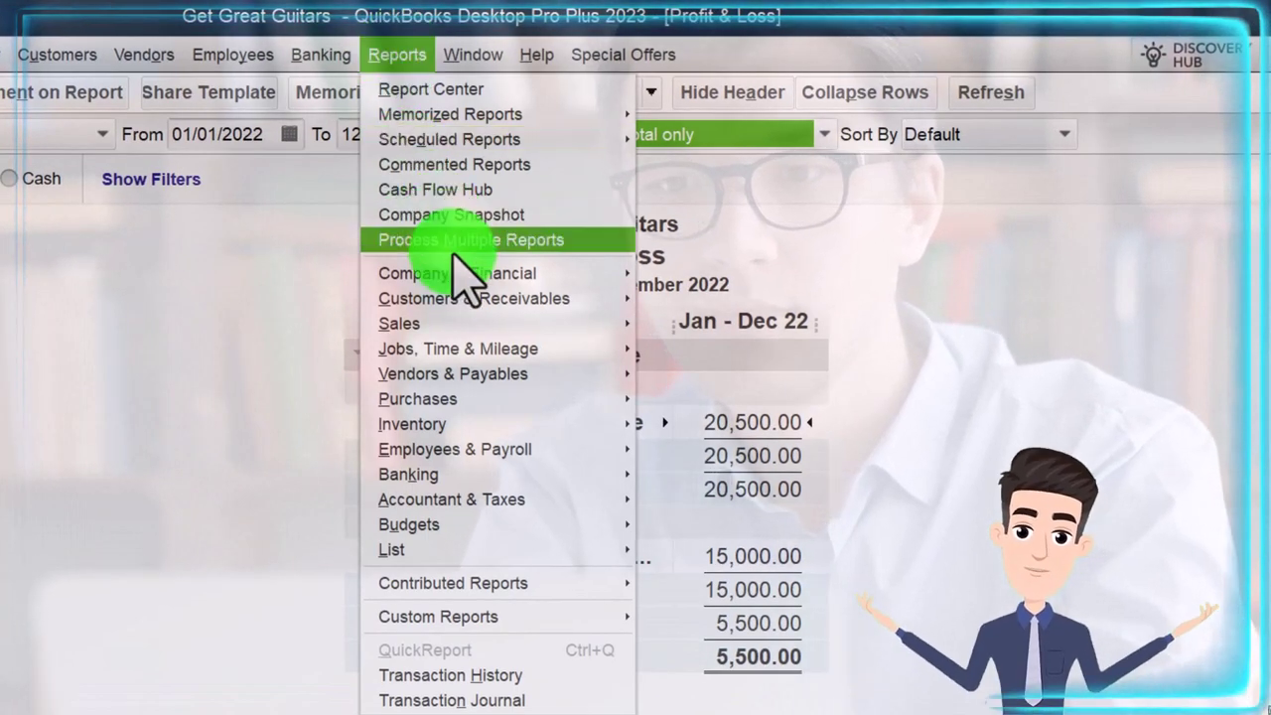
mouse_move(467, 273)
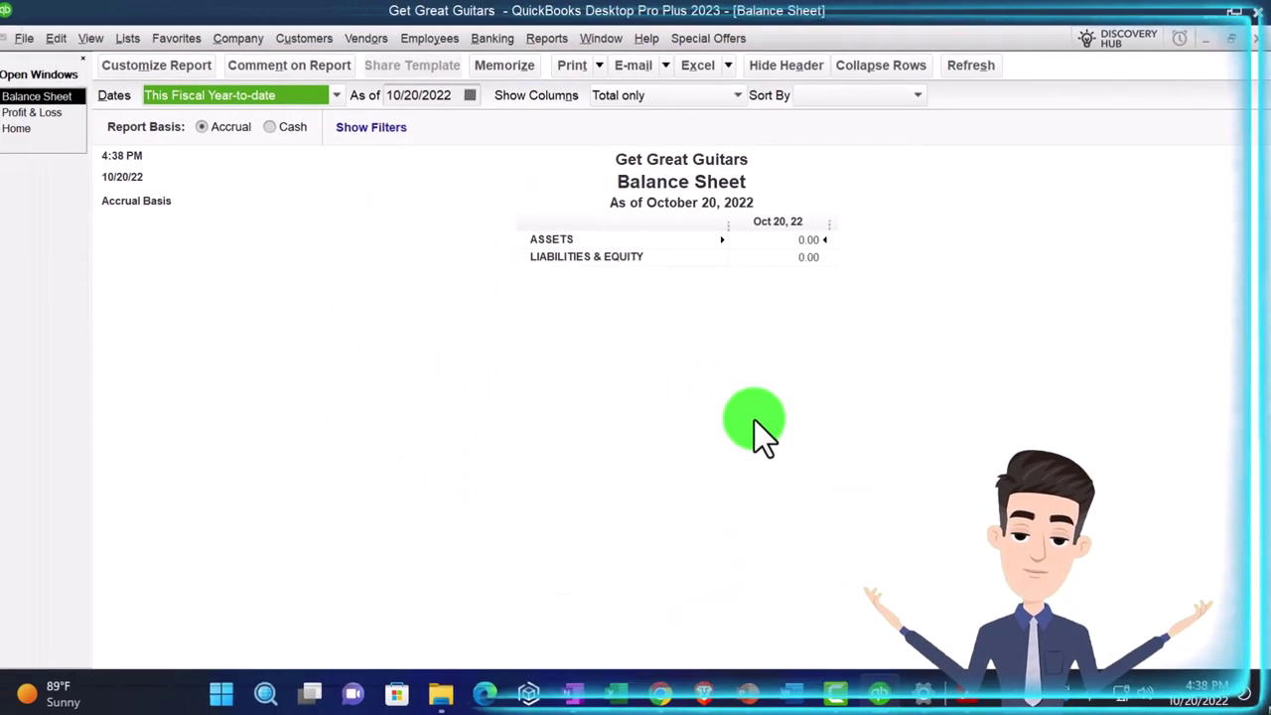
click(167, 66)
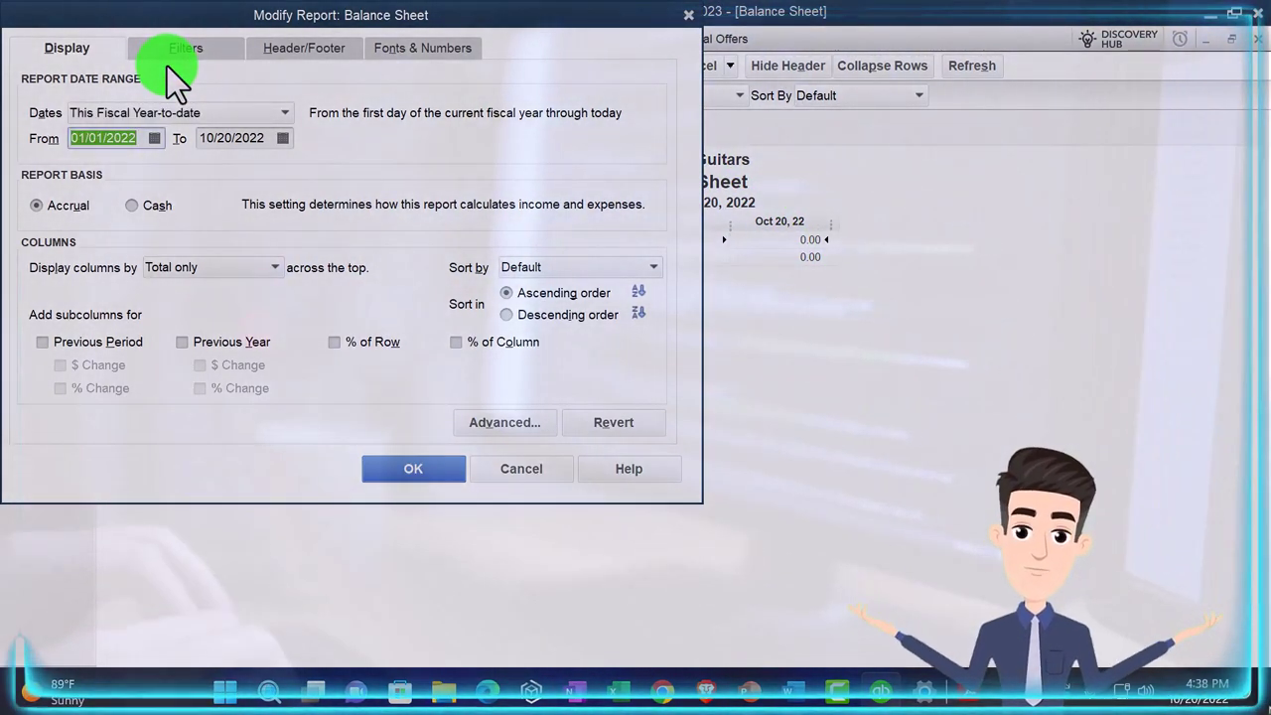
text(01)
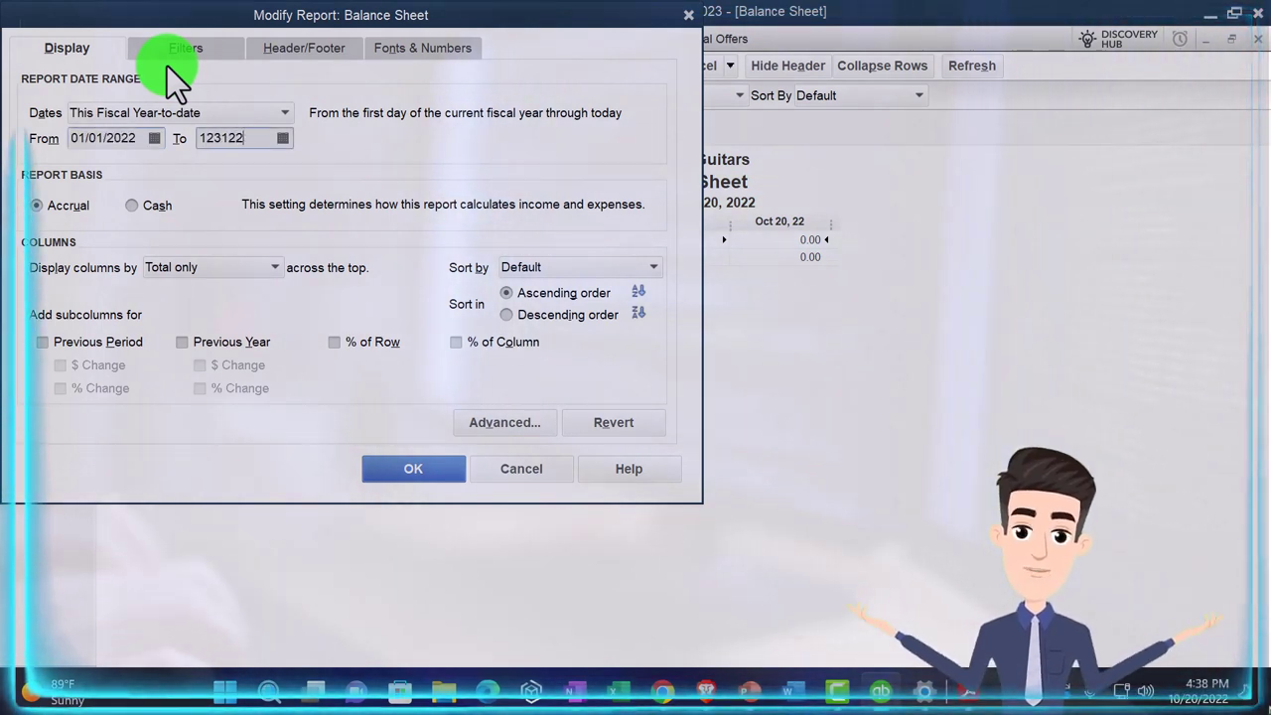
Set the Balance Sheet report's font size to 12, including all related fonts, and apply the customization
click(420, 48)
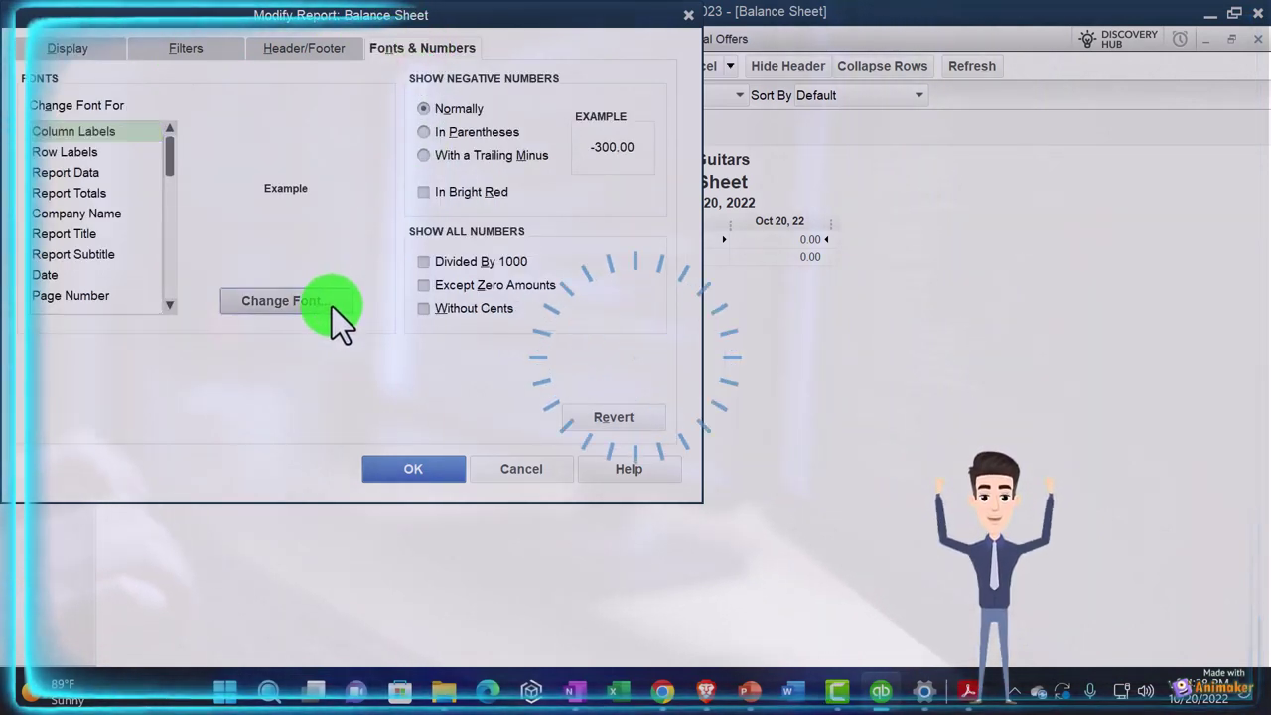
click(332, 304)
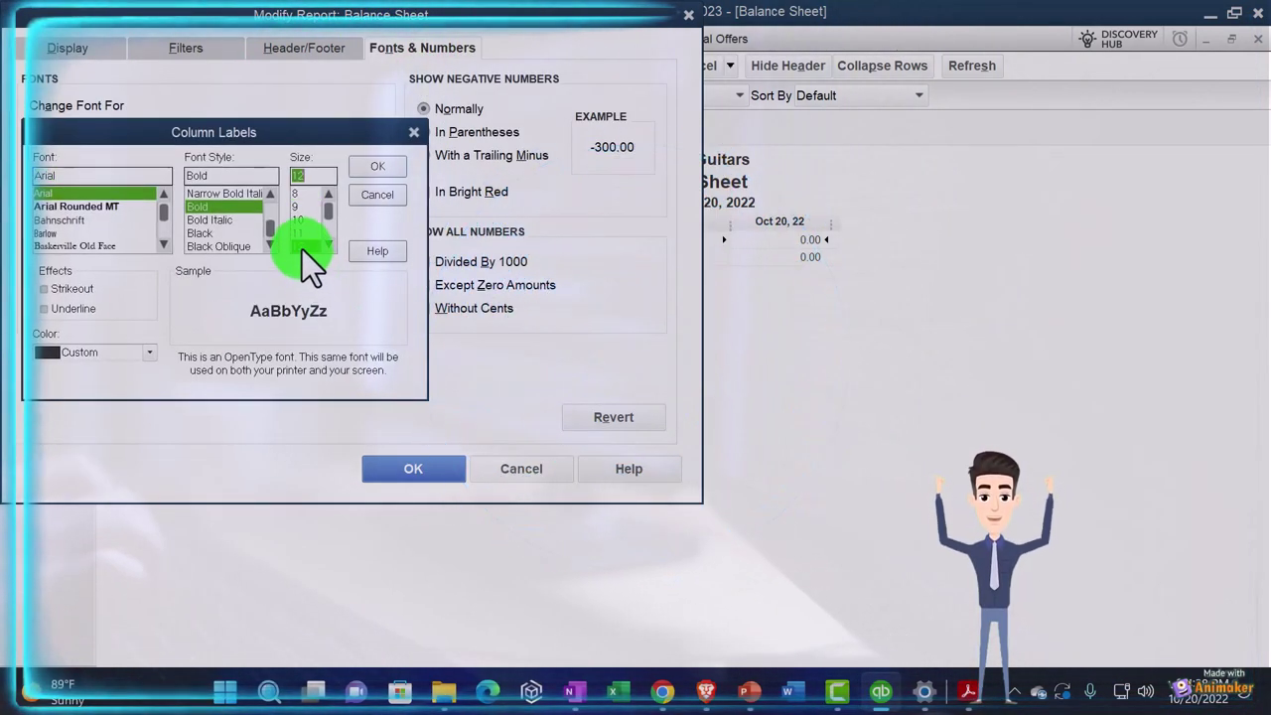
click(373, 168)
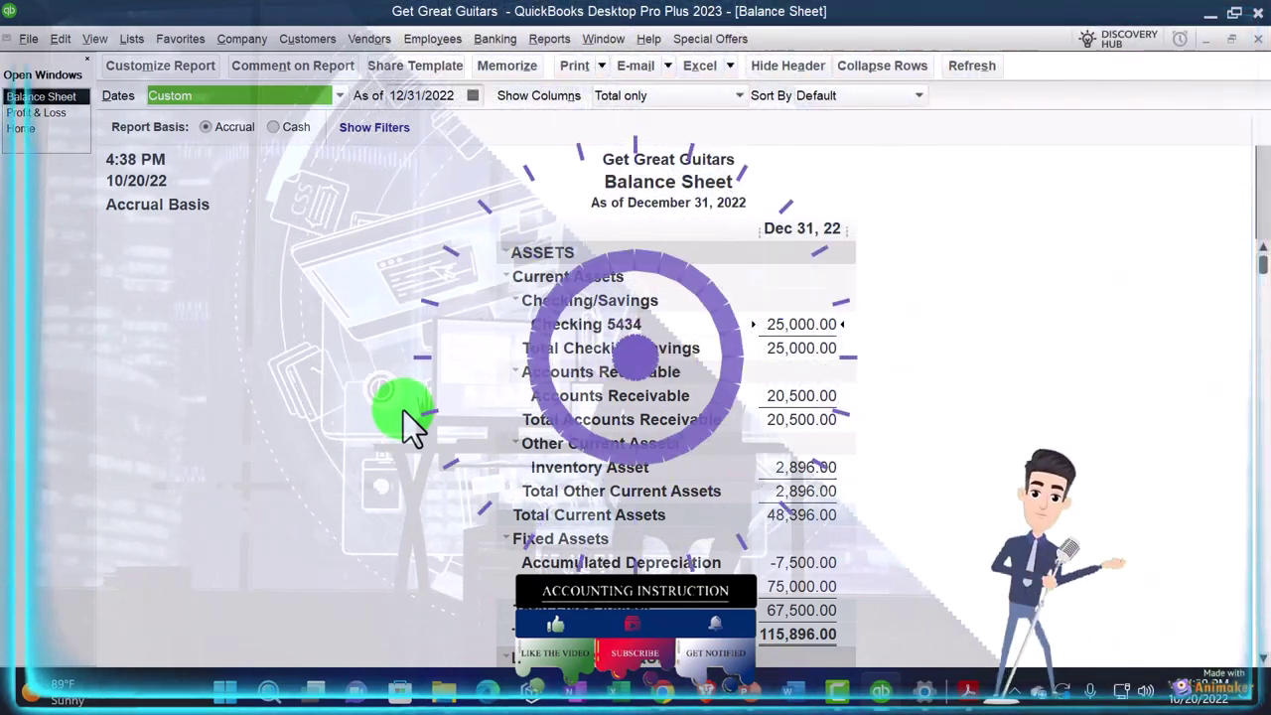
Switch to Adobe Acrobat Reader and review the account balances in Trial Beginning Balances.pdf at 200% zoom
click(968, 692)
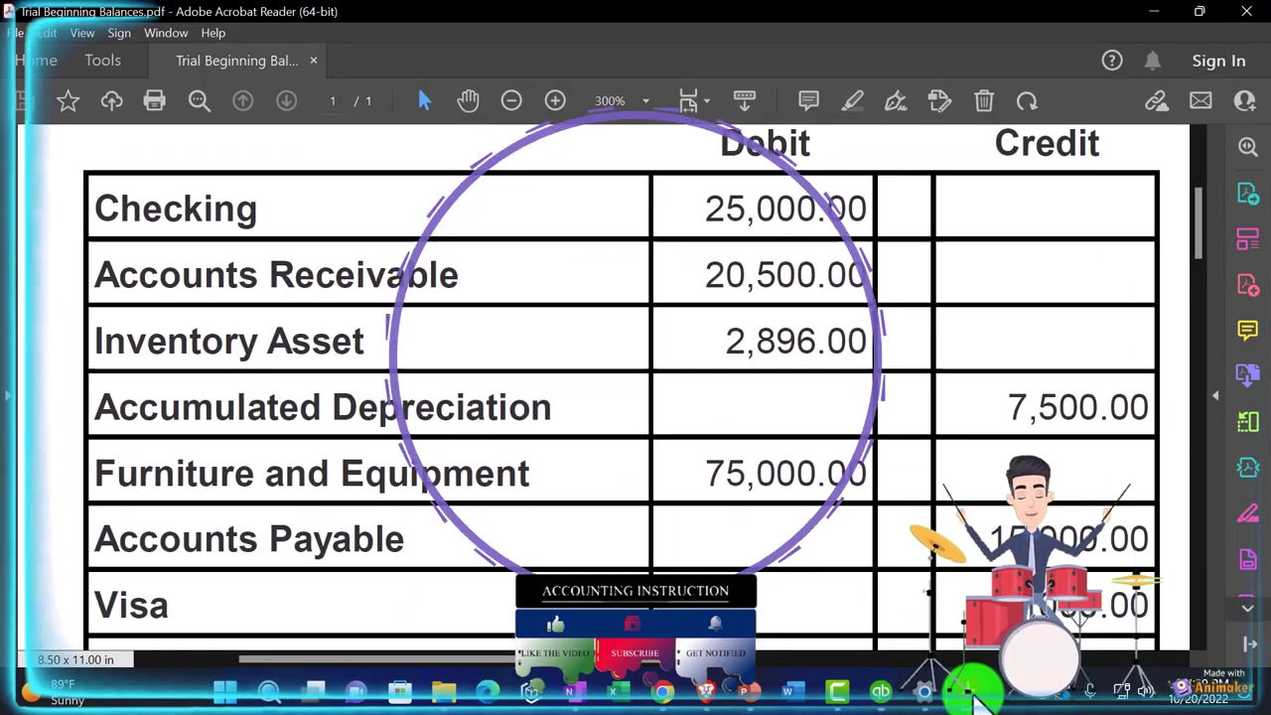
scroll(763, 407, up, 4)
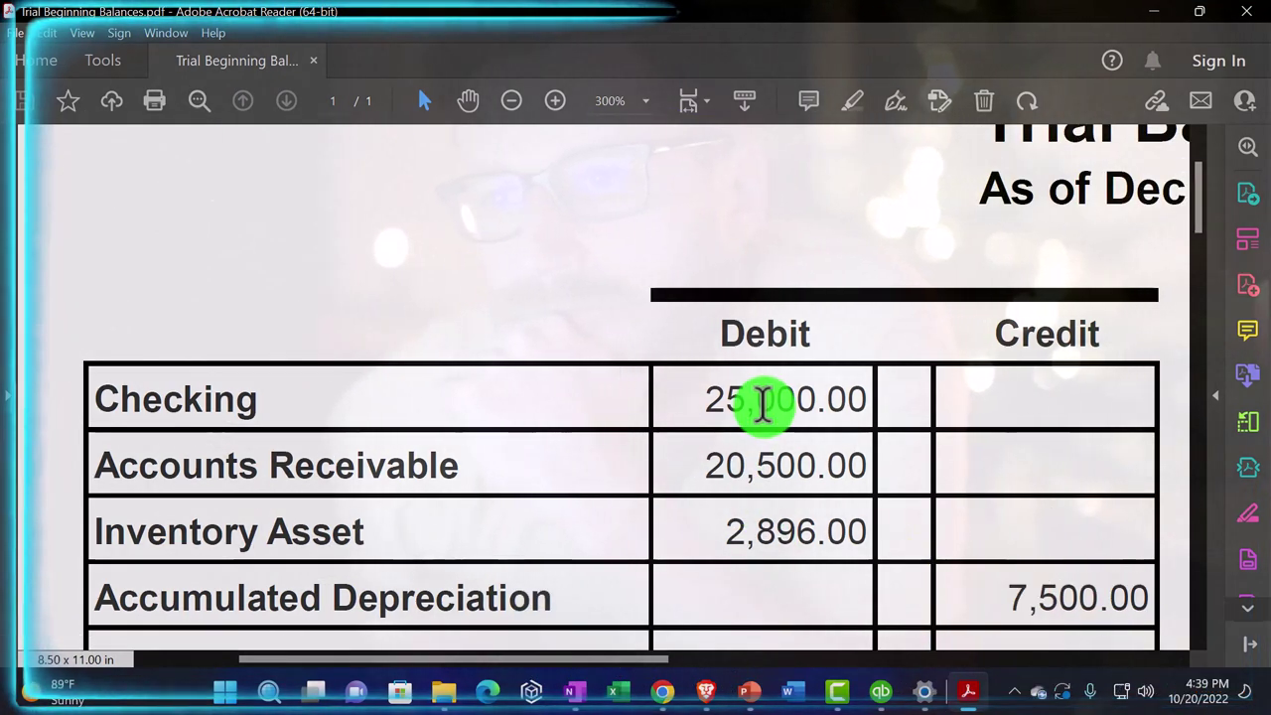
scroll(762, 402, up, 2)
scroll(763, 402, down, 1)
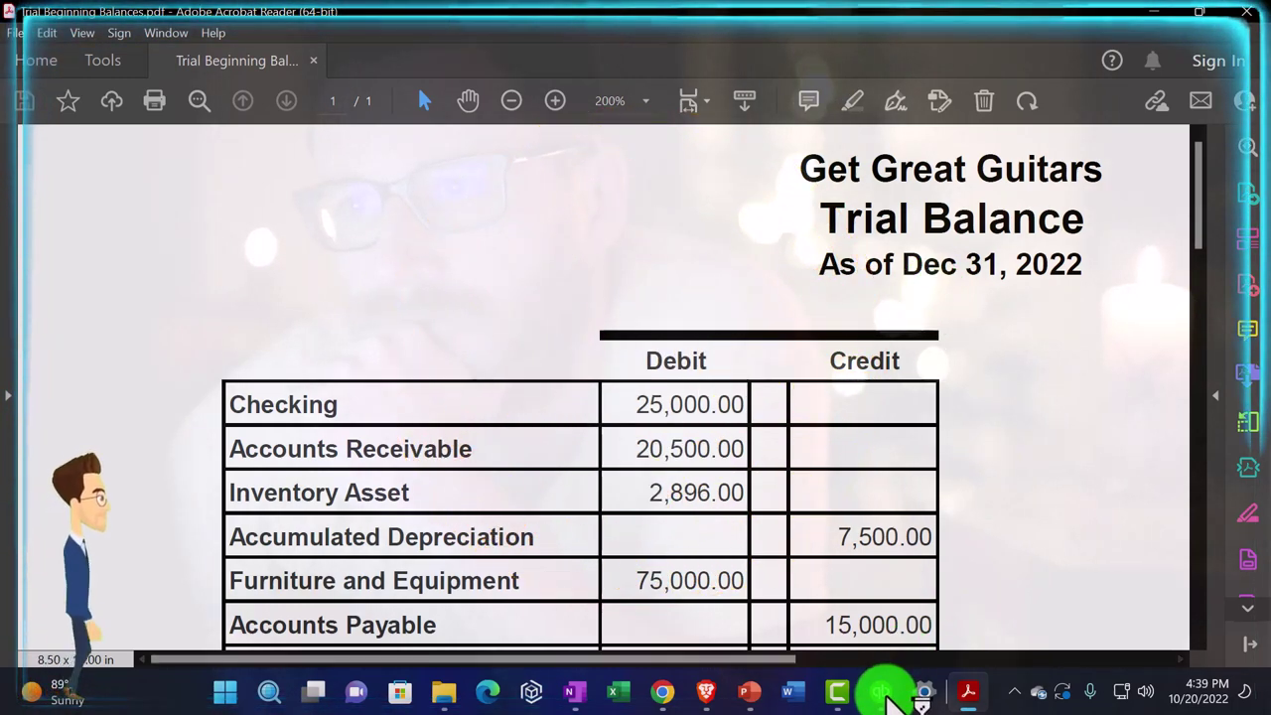
Return to QuickBooks Desktop and review the Balance Sheet's assets, liabilities and equity against the trial balance
click(883, 692)
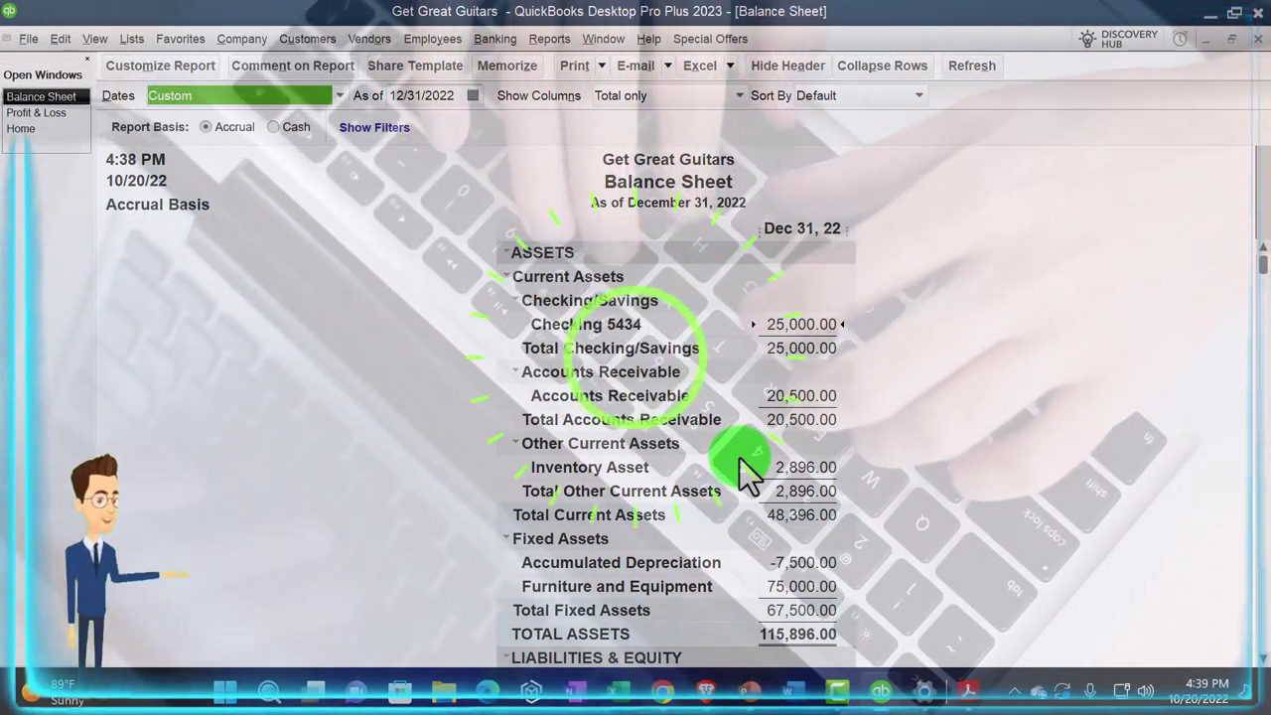
scroll(739, 458, down, 1)
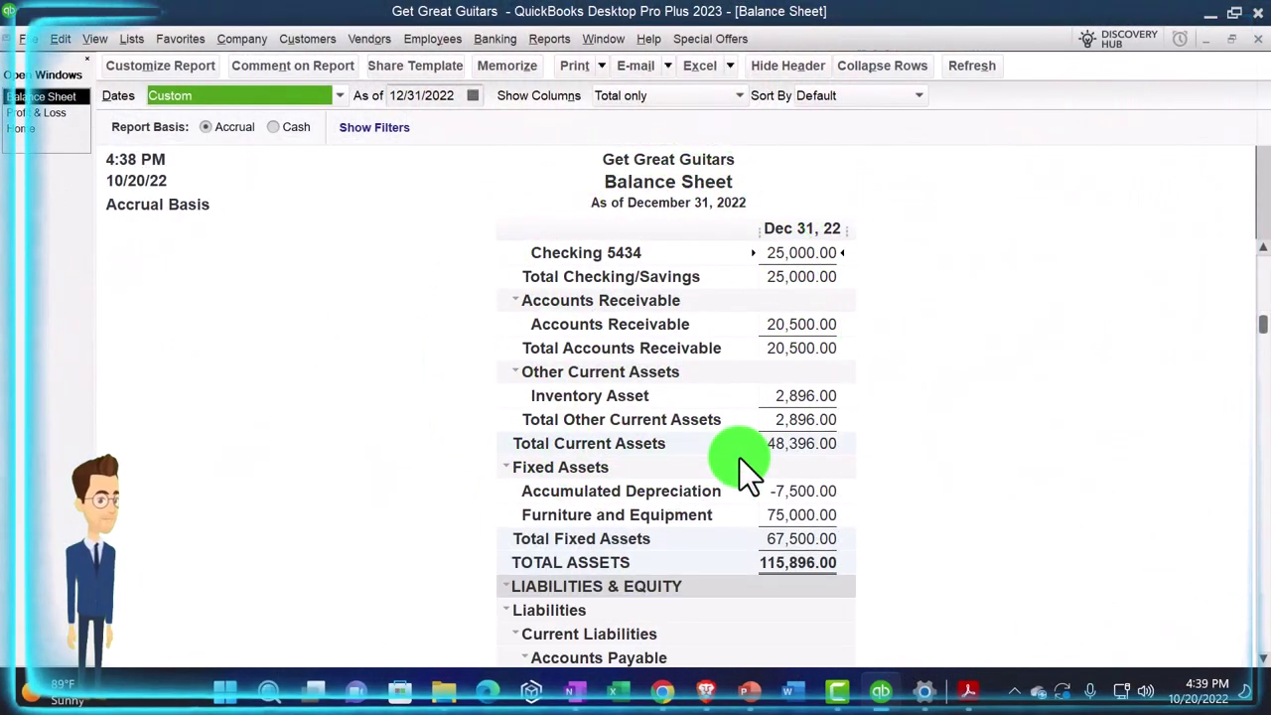
scroll(734, 335, down, 1)
scroll(735, 334, down, 4)
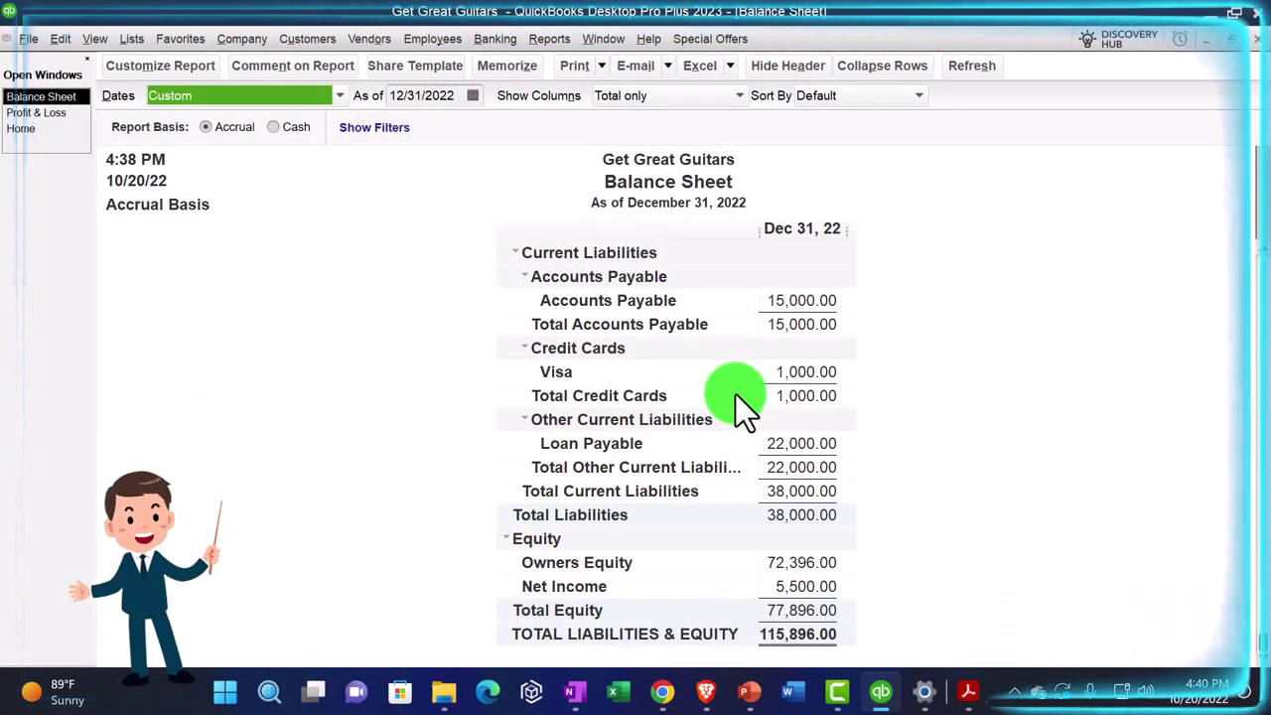
scroll(742, 407, up, 6)
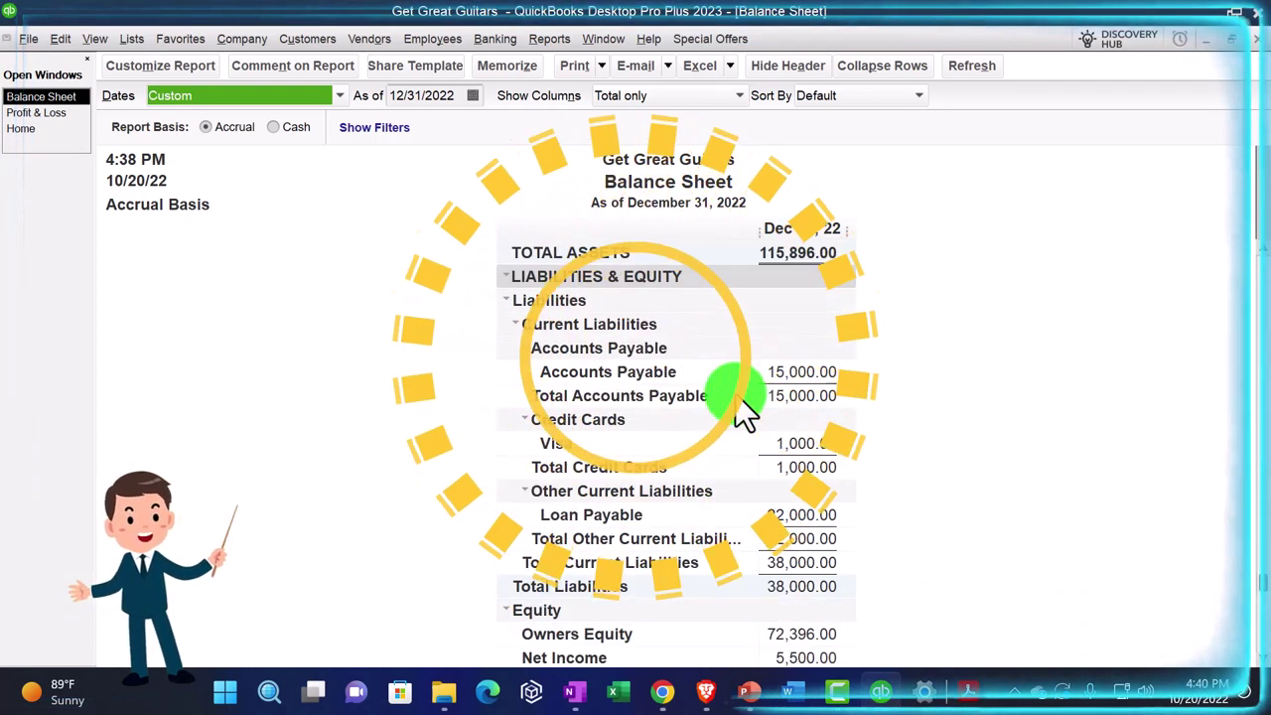
scroll(742, 407, up, 1)
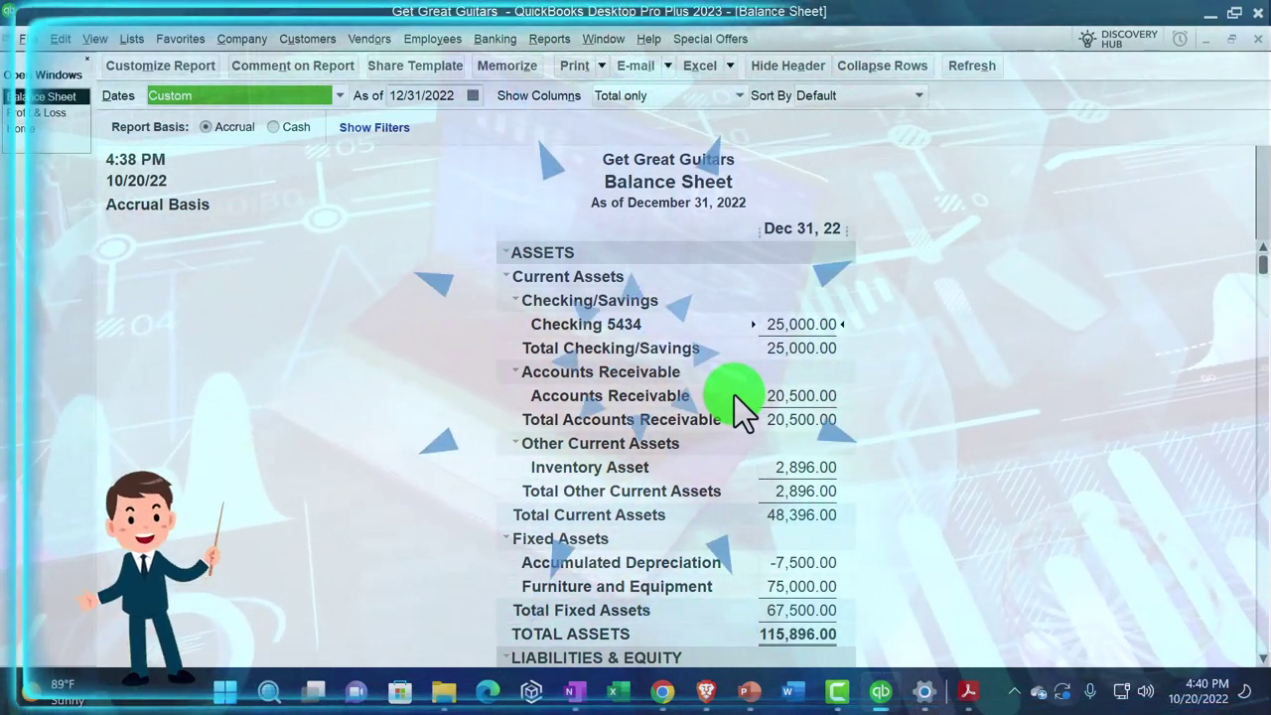
click(549, 40)
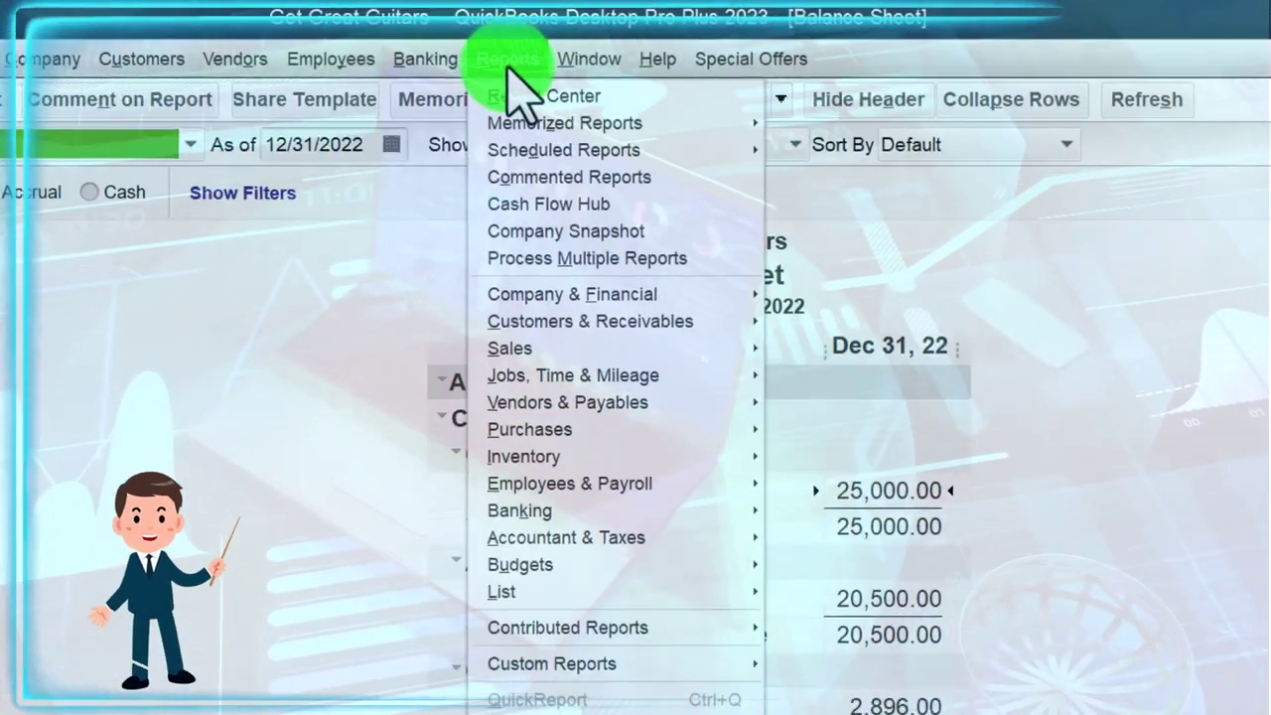
mouse_move(580, 294)
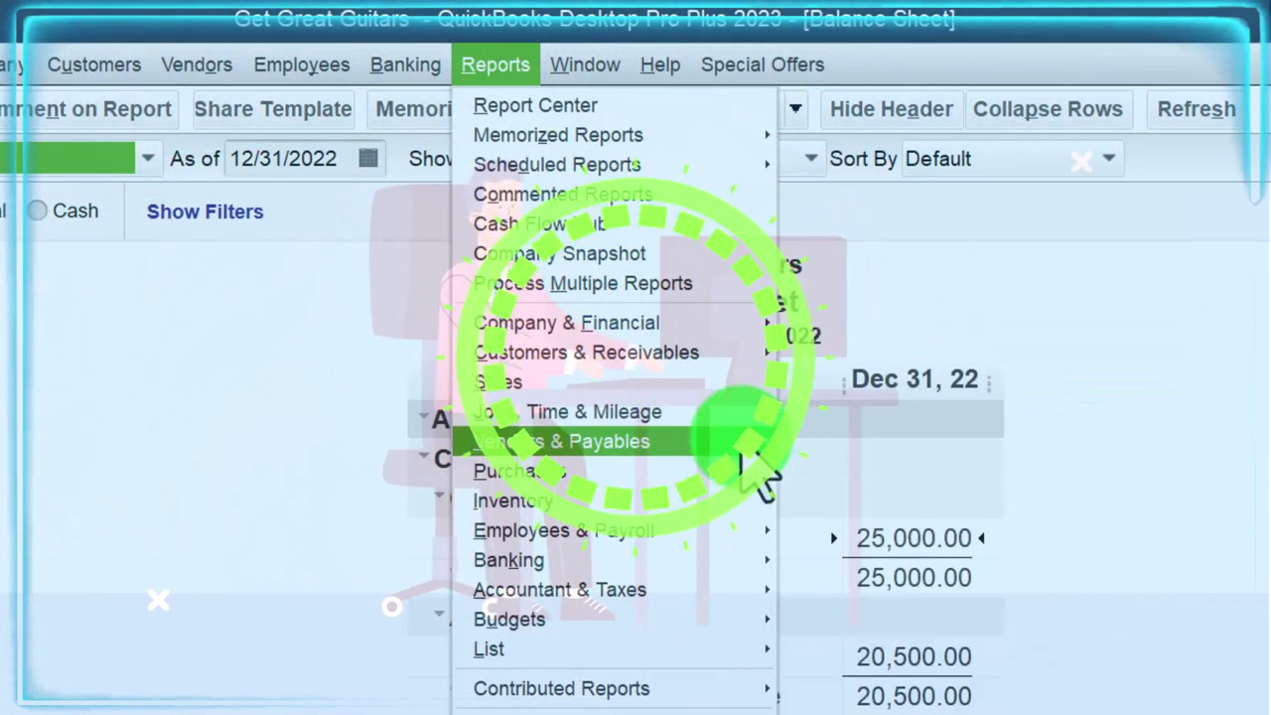
mouse_move(743, 463)
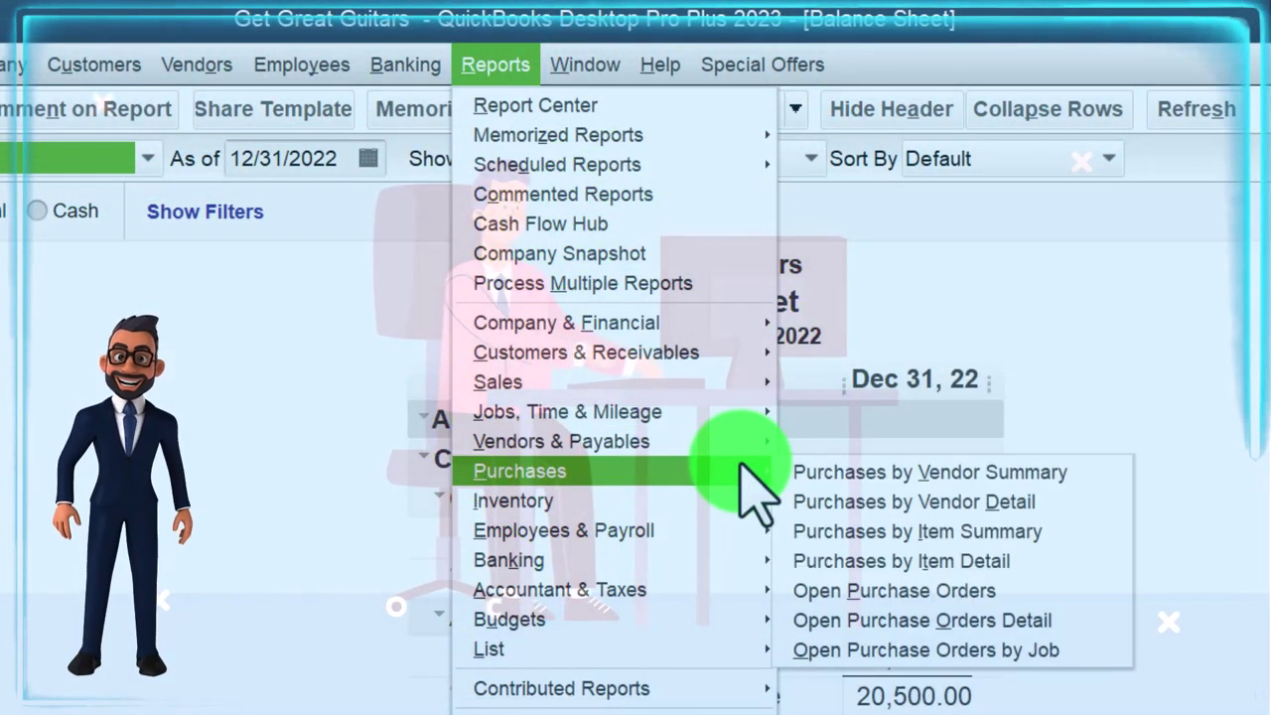
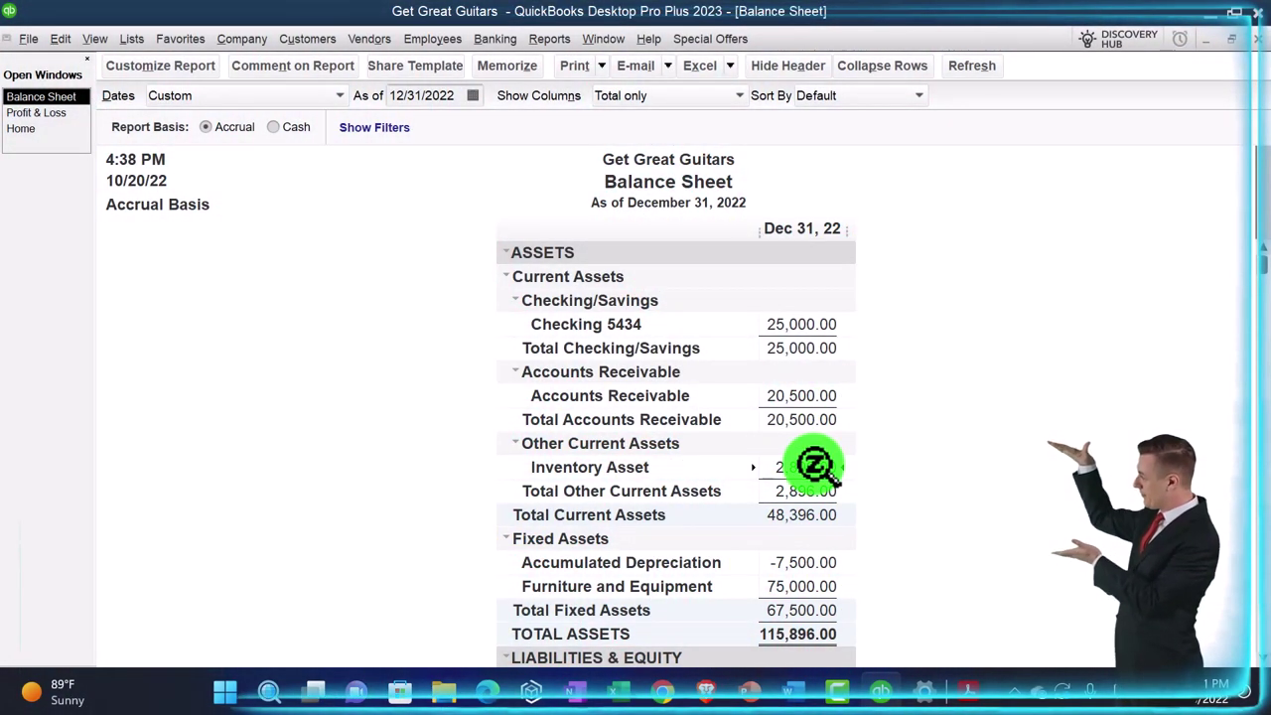
Review the Balance Sheet from the inventory and fixed assets down through the liabilities to the equity section
scroll(814, 465, down, 1)
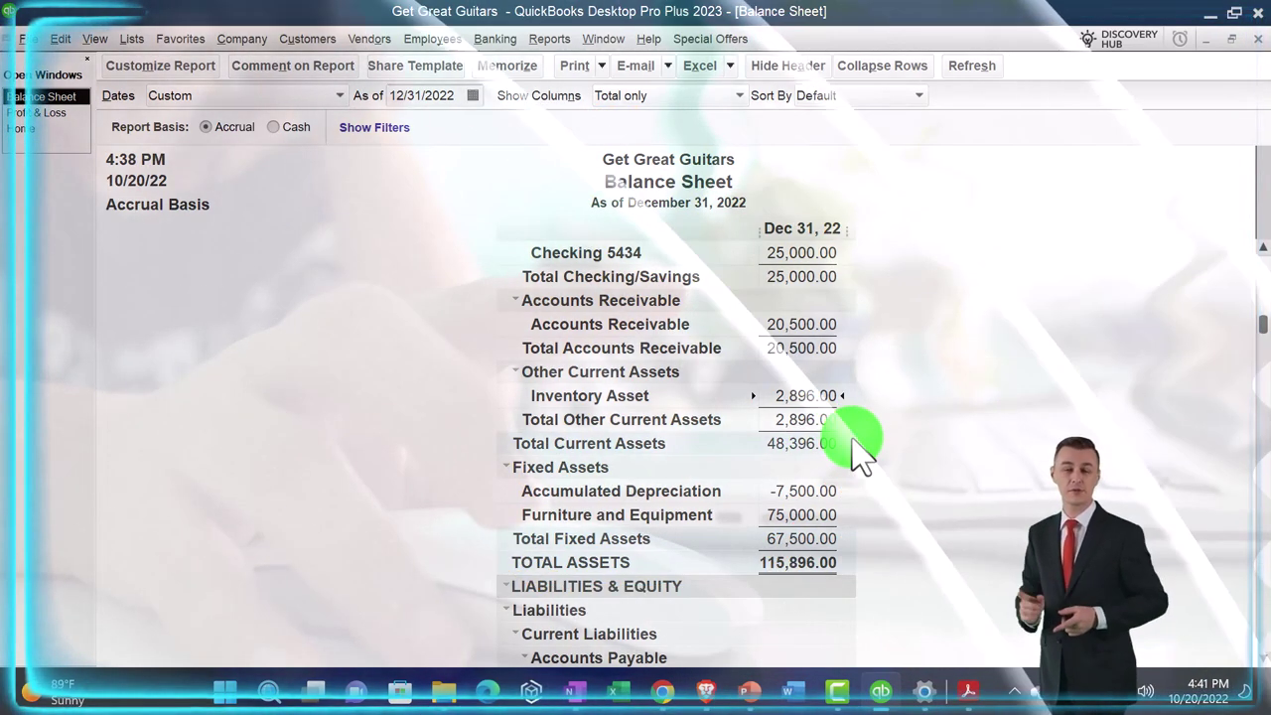
scroll(851, 442, down, 1)
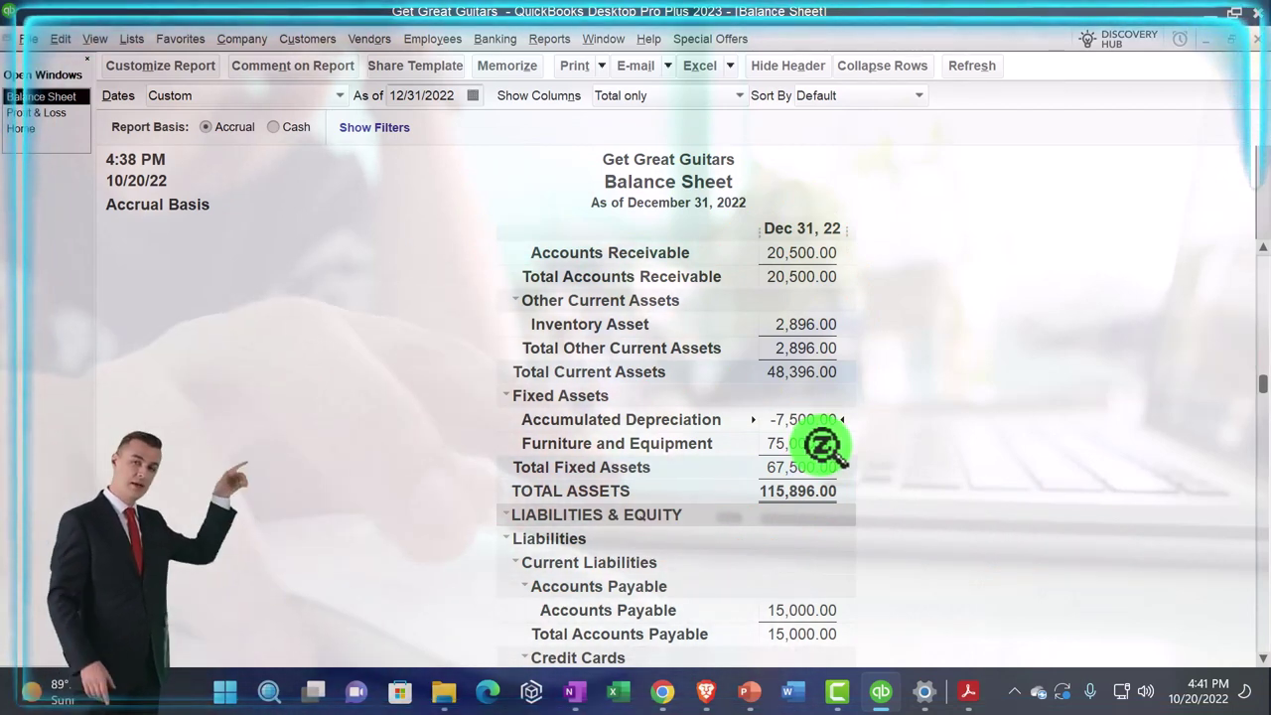
scroll(824, 446, down, 1)
scroll(824, 447, down, 2)
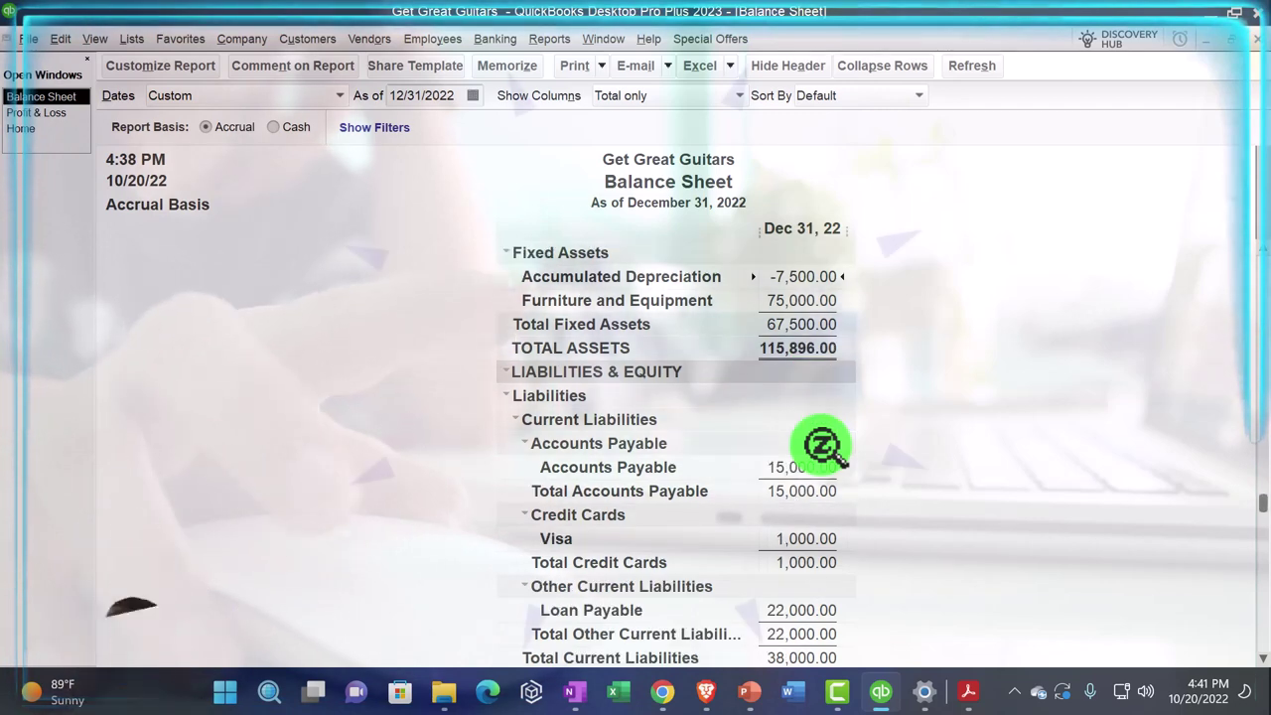
click(804, 396)
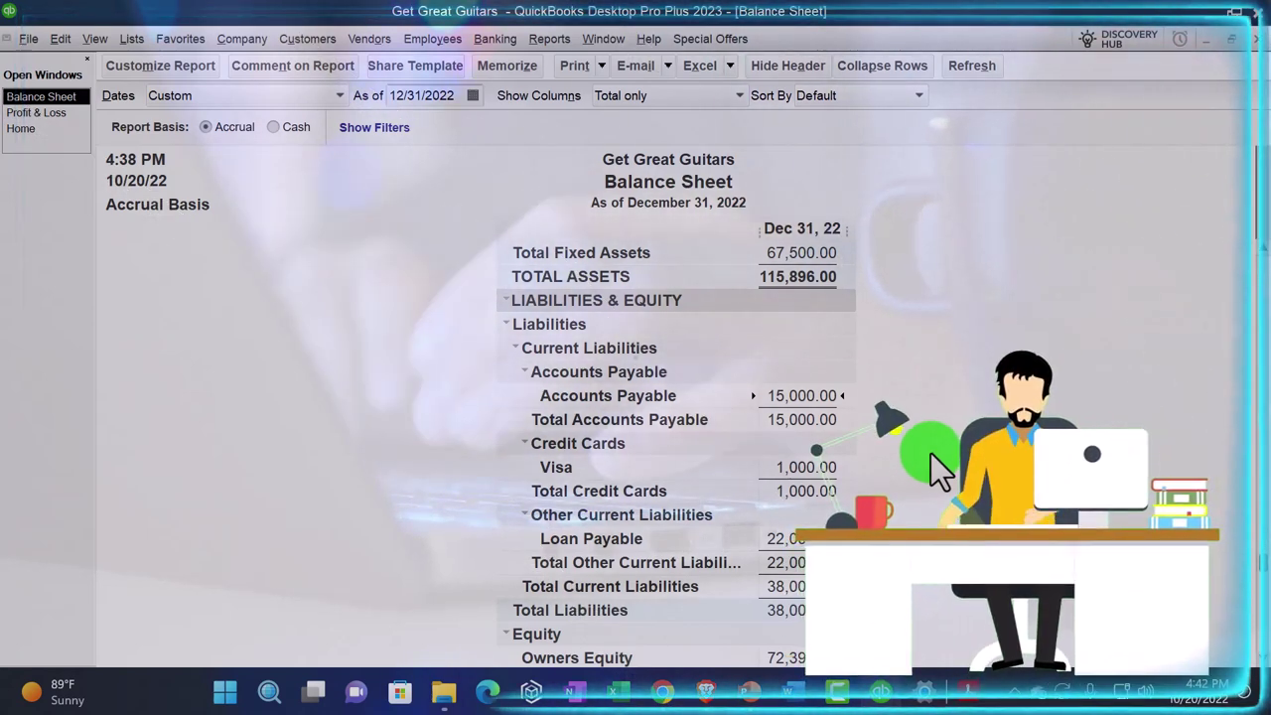
scroll(930, 453, down, 1)
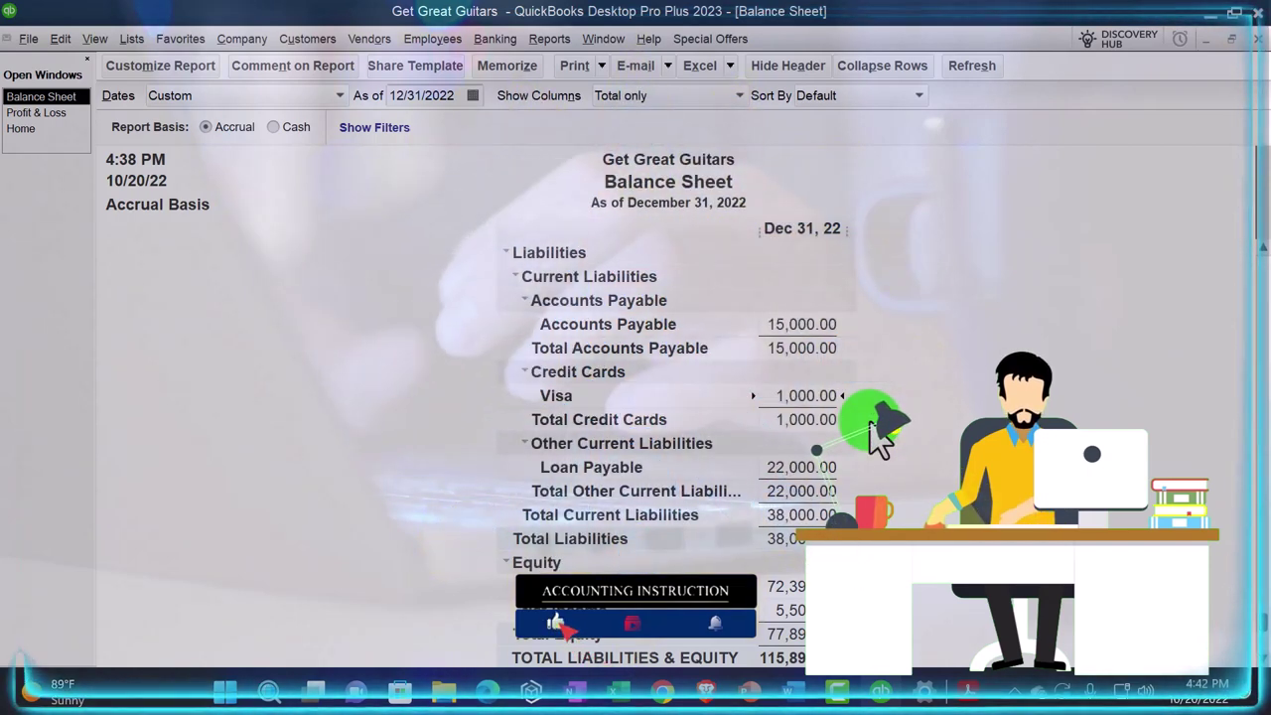
scroll(877, 436, down, 1)
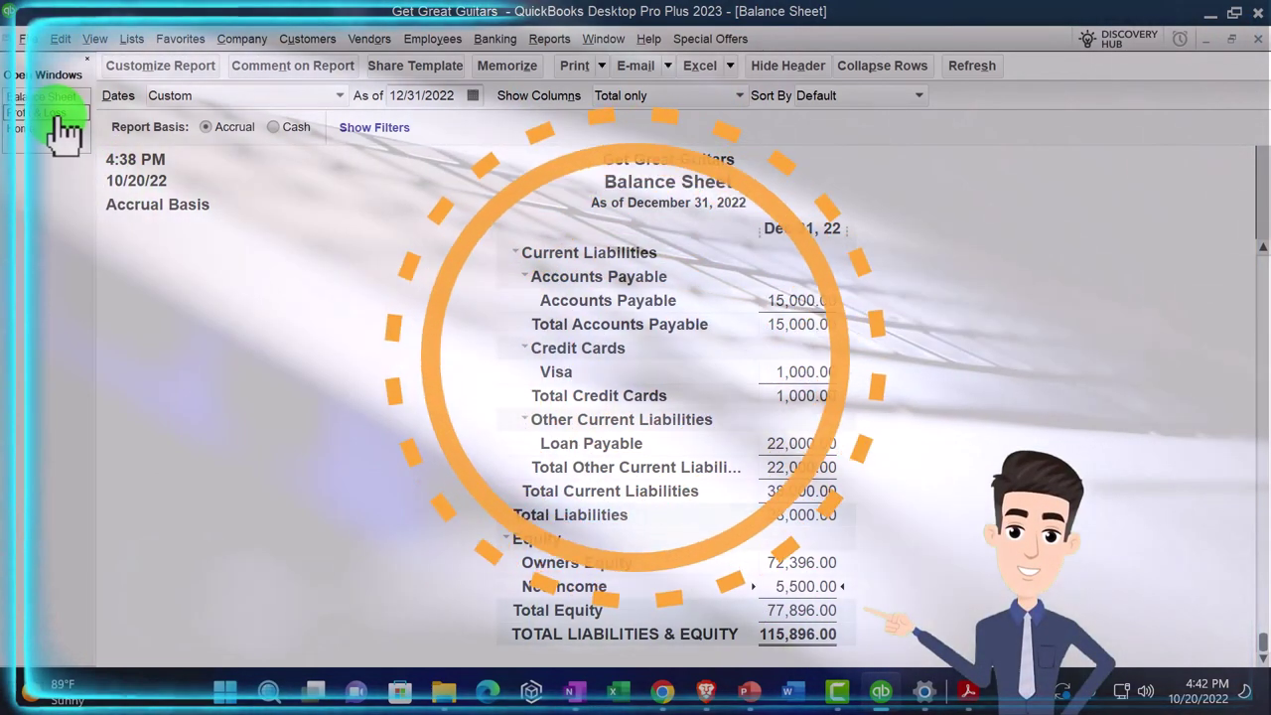
Check the net income on the Profit & Loss report against the Owners Equity and Net Income lines of the Balance Sheet
click(40, 112)
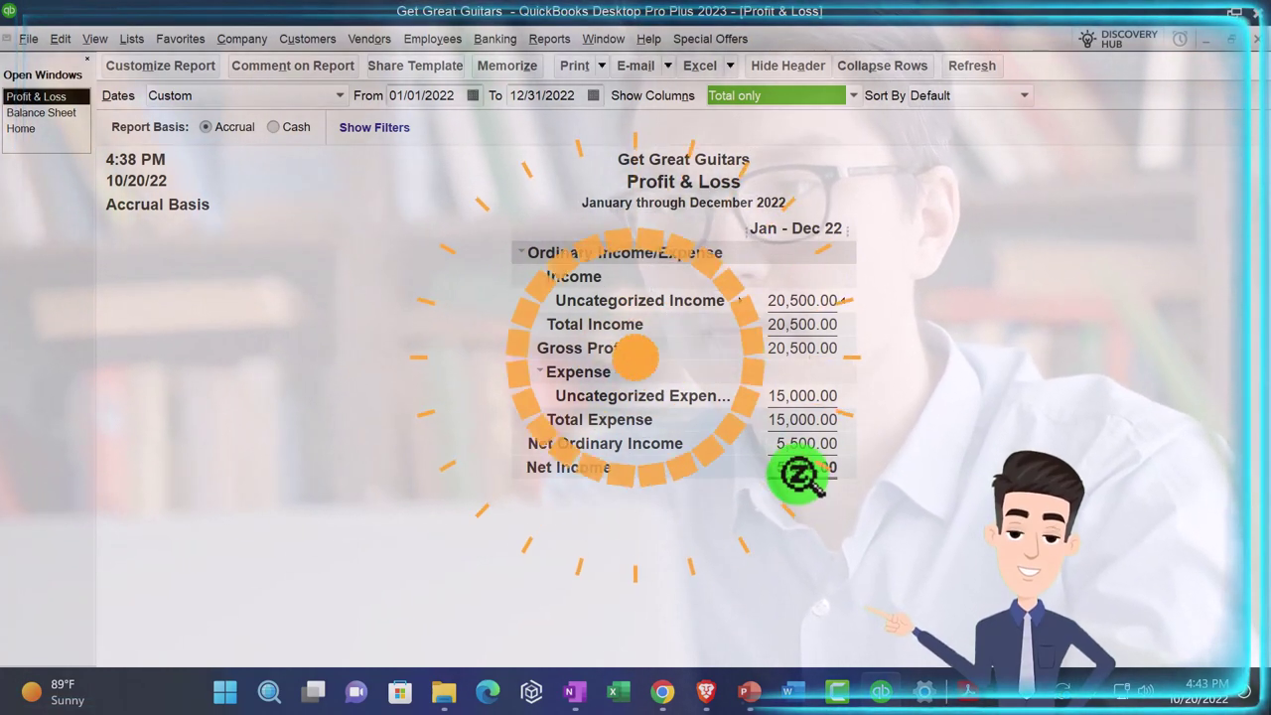
click(41, 113)
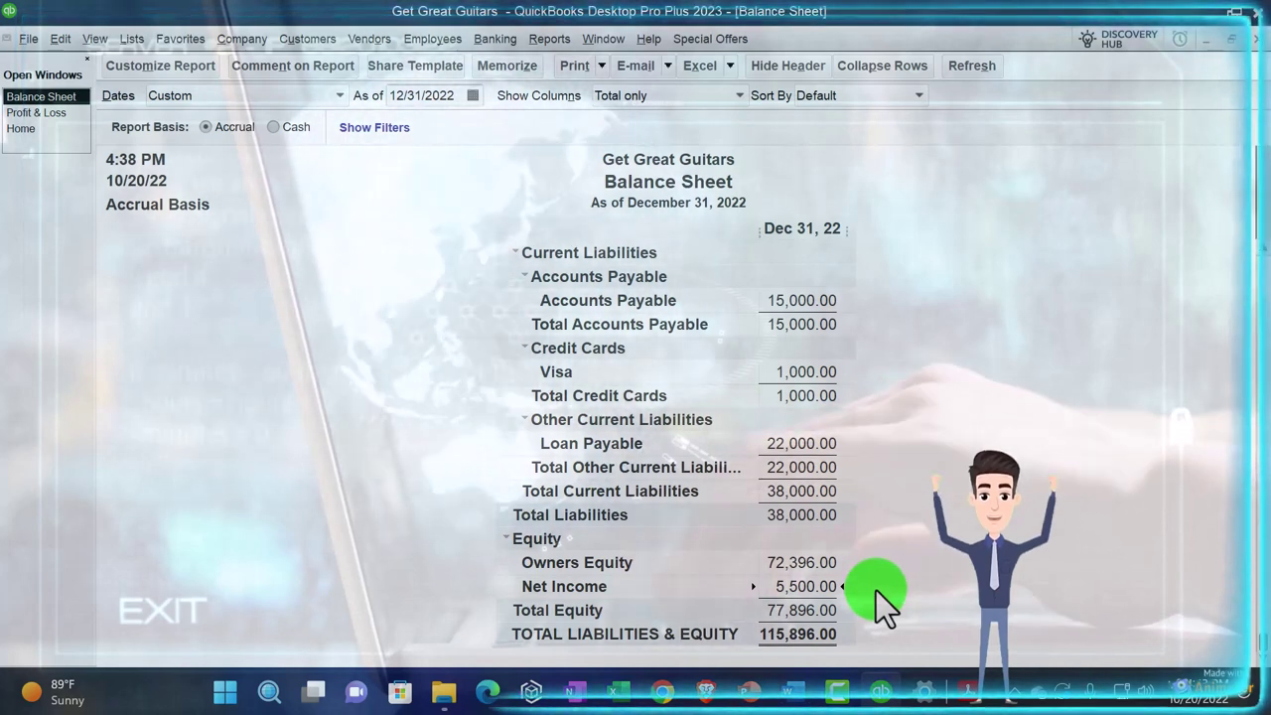
click(799, 562)
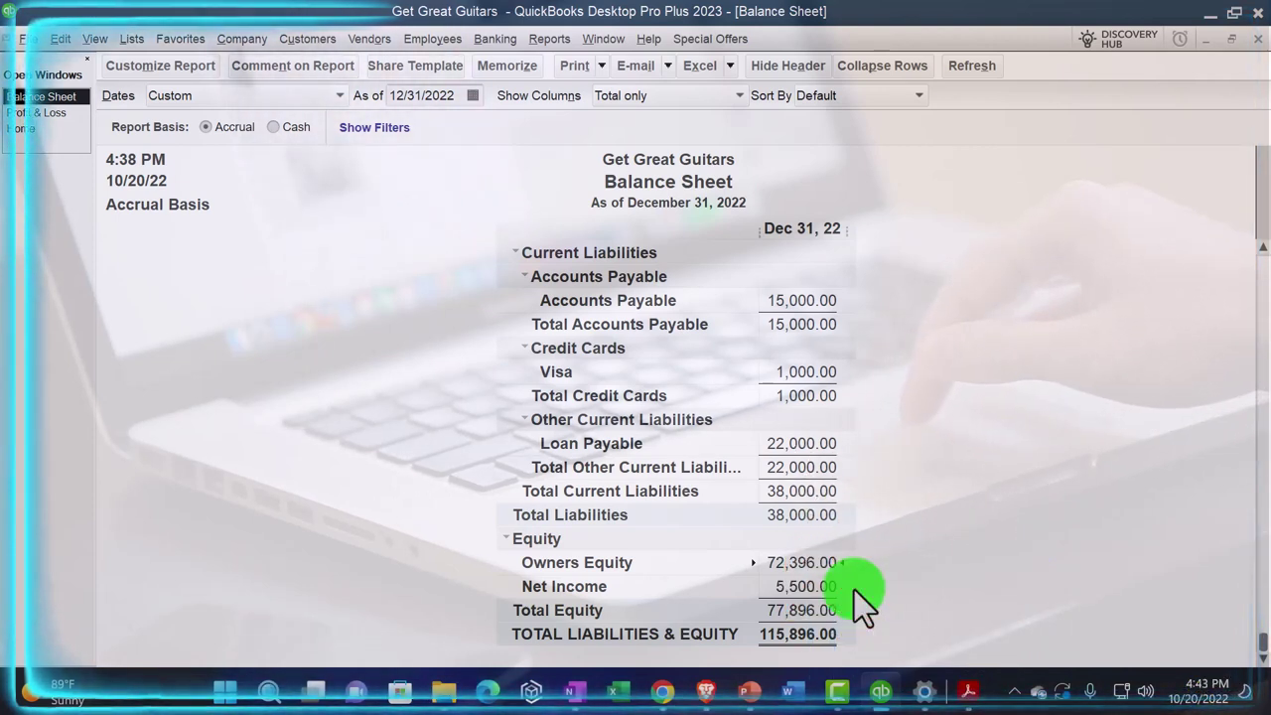
click(824, 587)
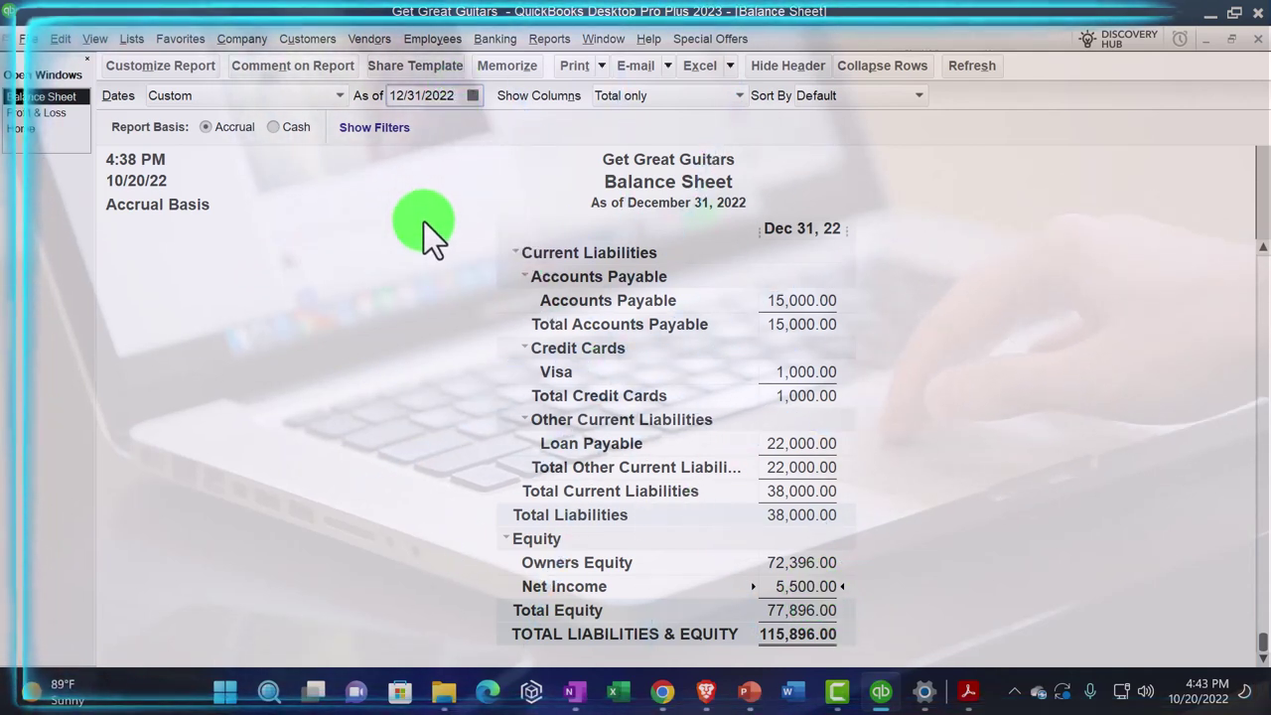
Set the Balance Sheet's as-of date to 01/01/2023
key(plus)
key(Tab)
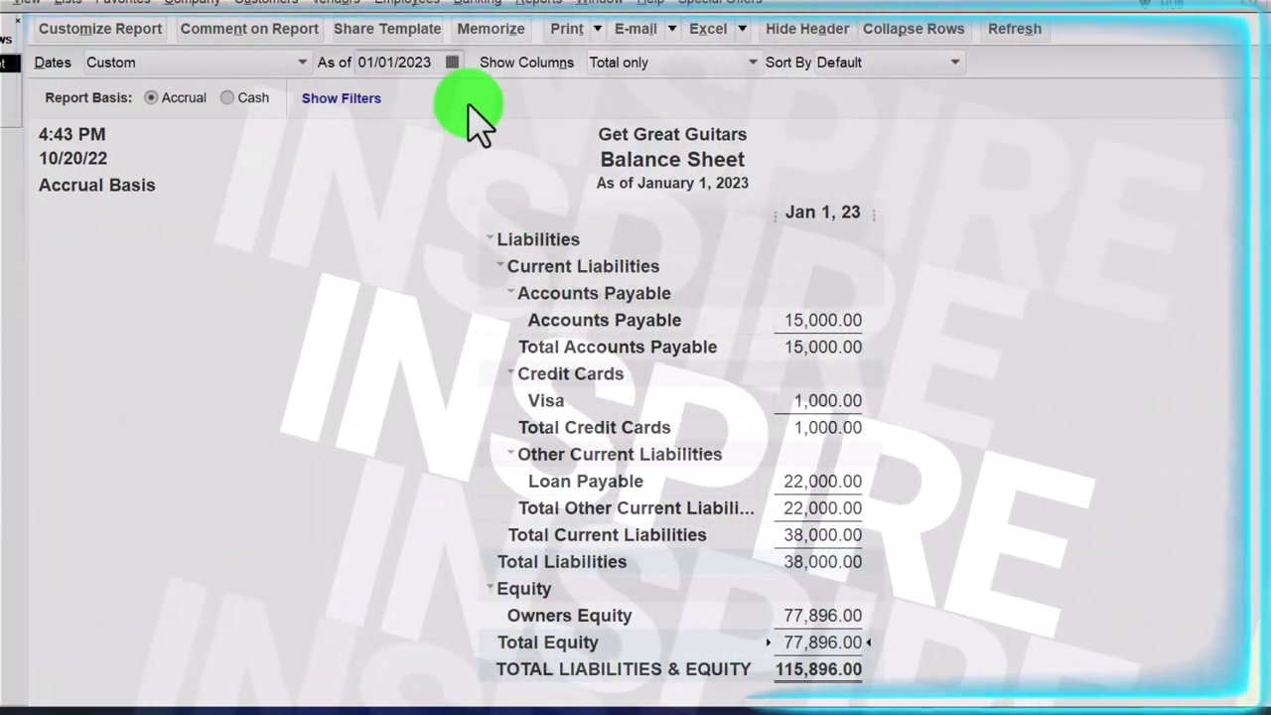
Set the Profit & Loss report's date range from 01/01/2023 to 12/31/2023
key(shift+Home)
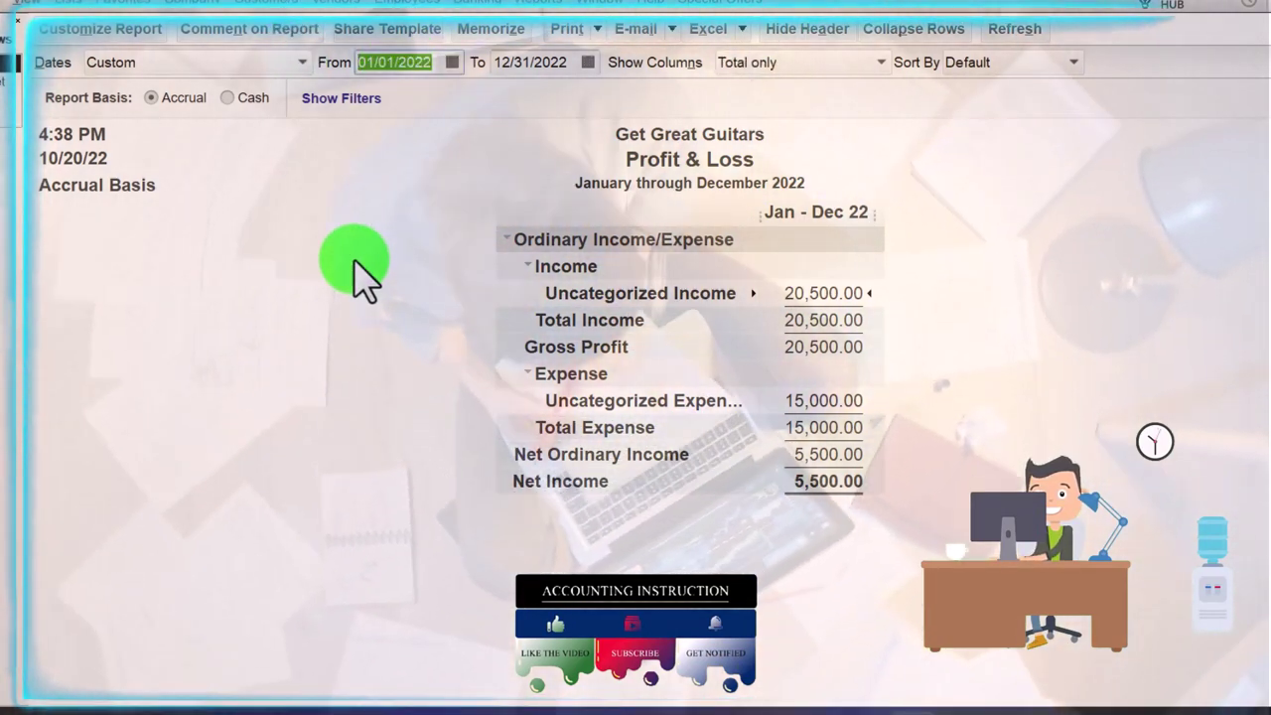
text(01)
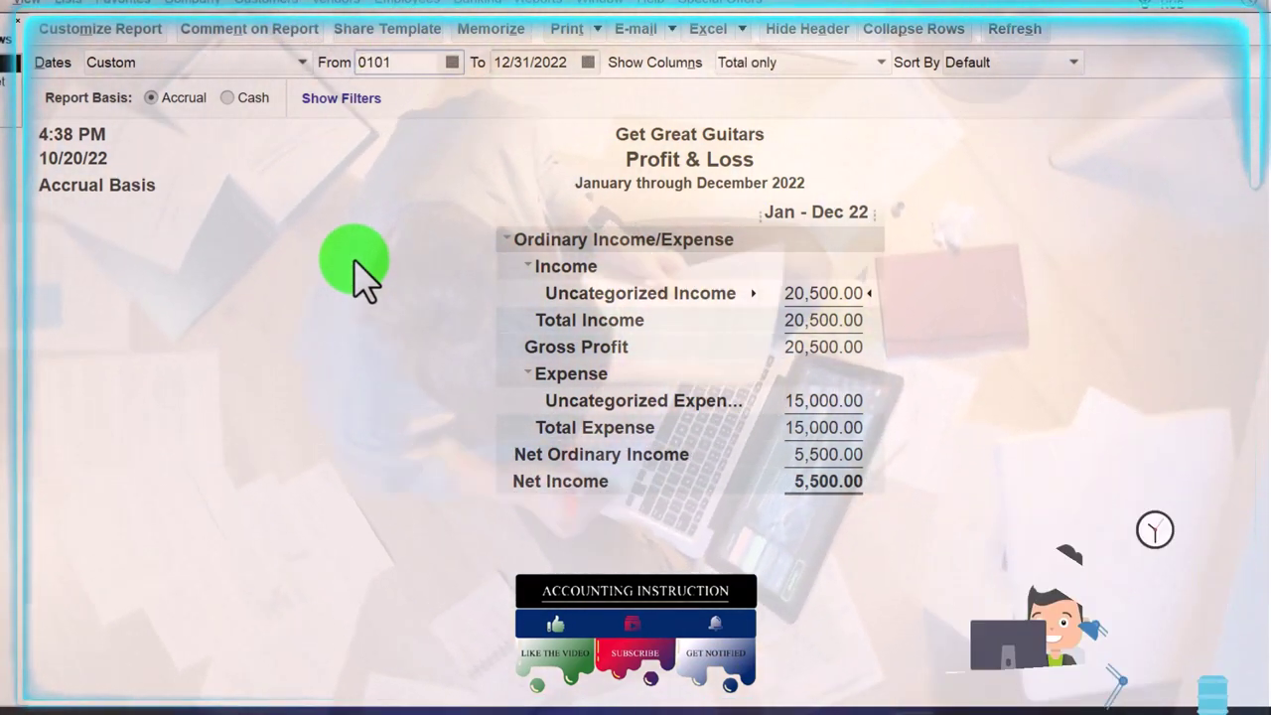
text(/01/2023)
key(Tab)
text(12/31/2)
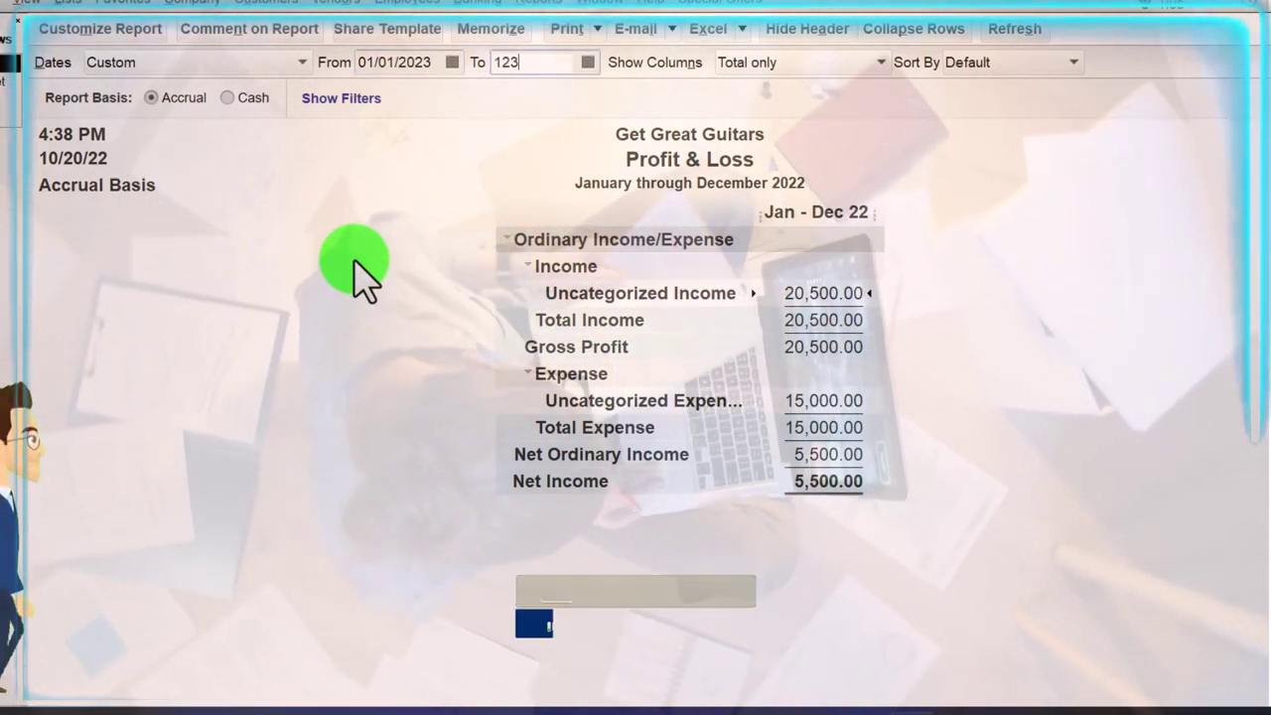
text(023)
key(Tab)
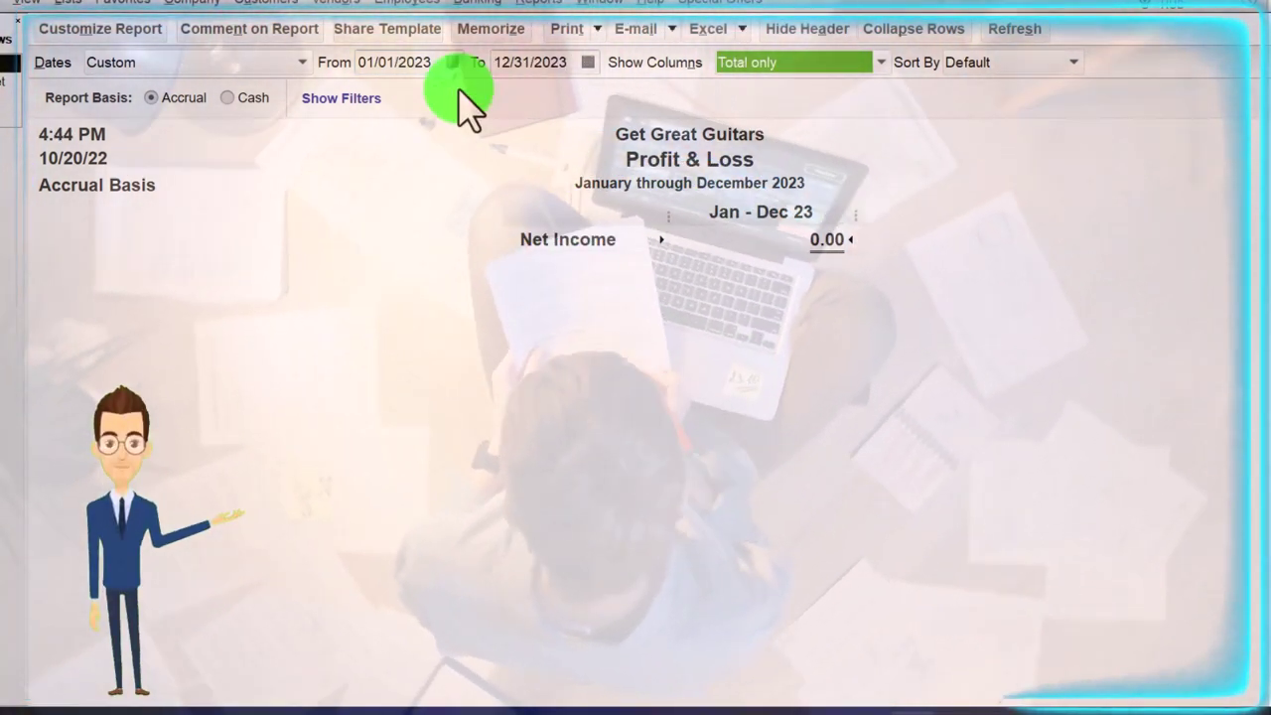
Set the Profit & Loss report's date range back to 2022, starting on 01/01/2022
click(438, 62)
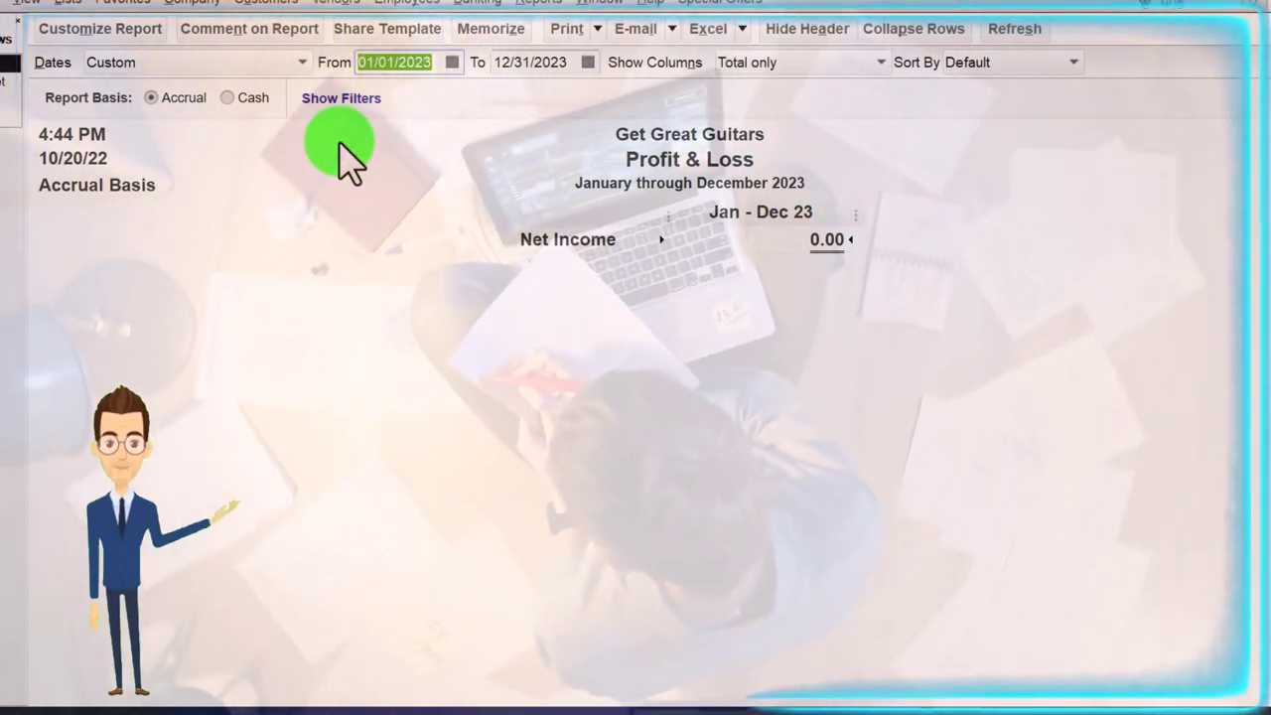
text(01/01/2022)
key(Tab)
text(123)
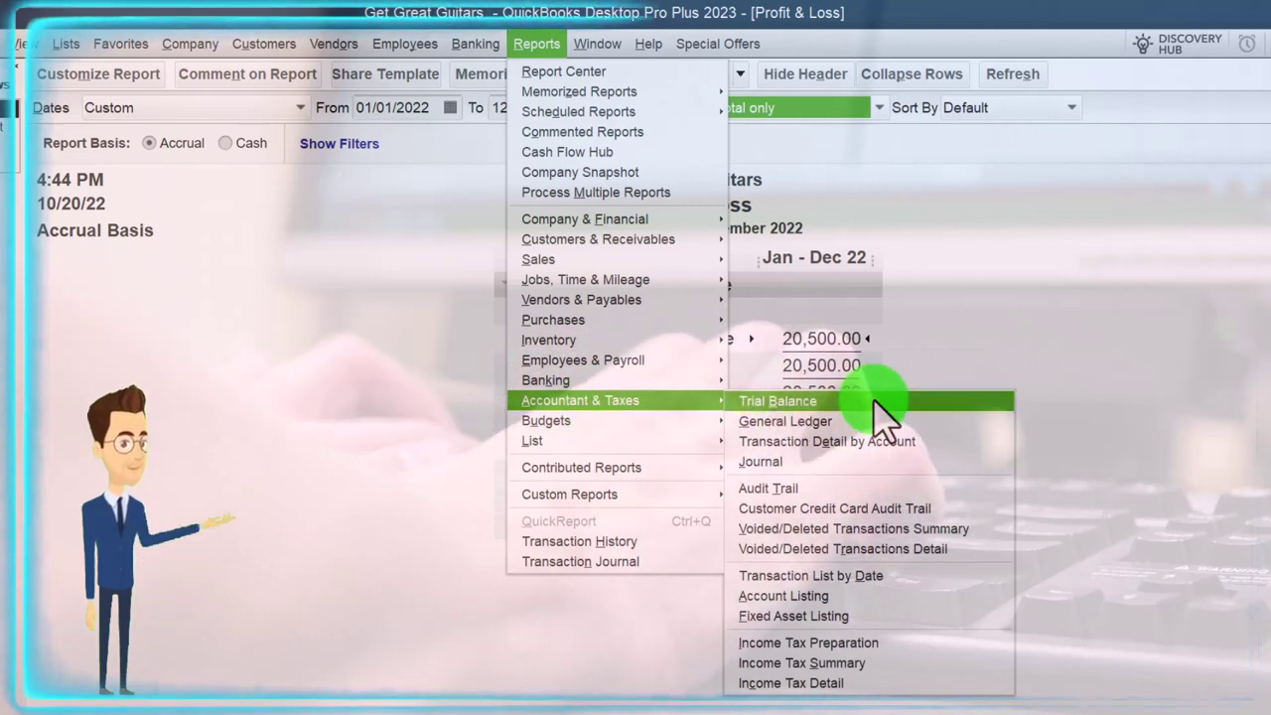
Open the Trial Balance report and set its date range from 01/01/2022 to 12/31/2022
click(883, 418)
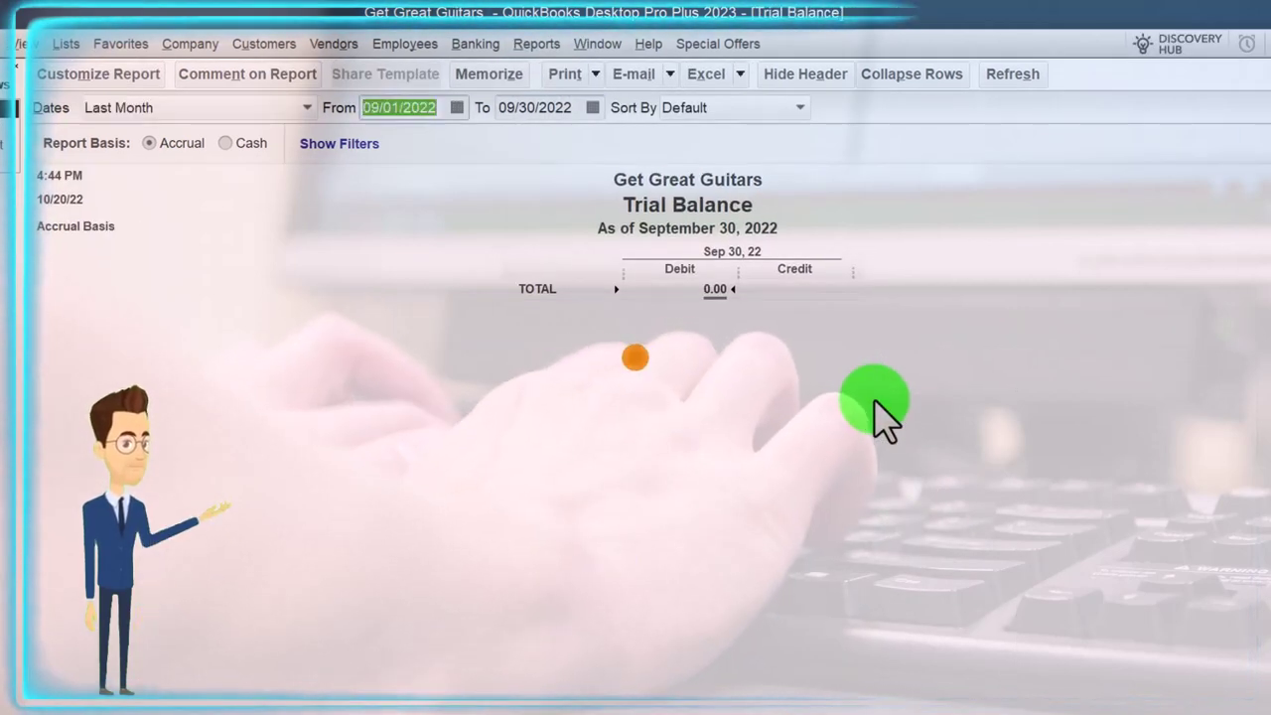
text(01012022)
key(Tab)
text(123)
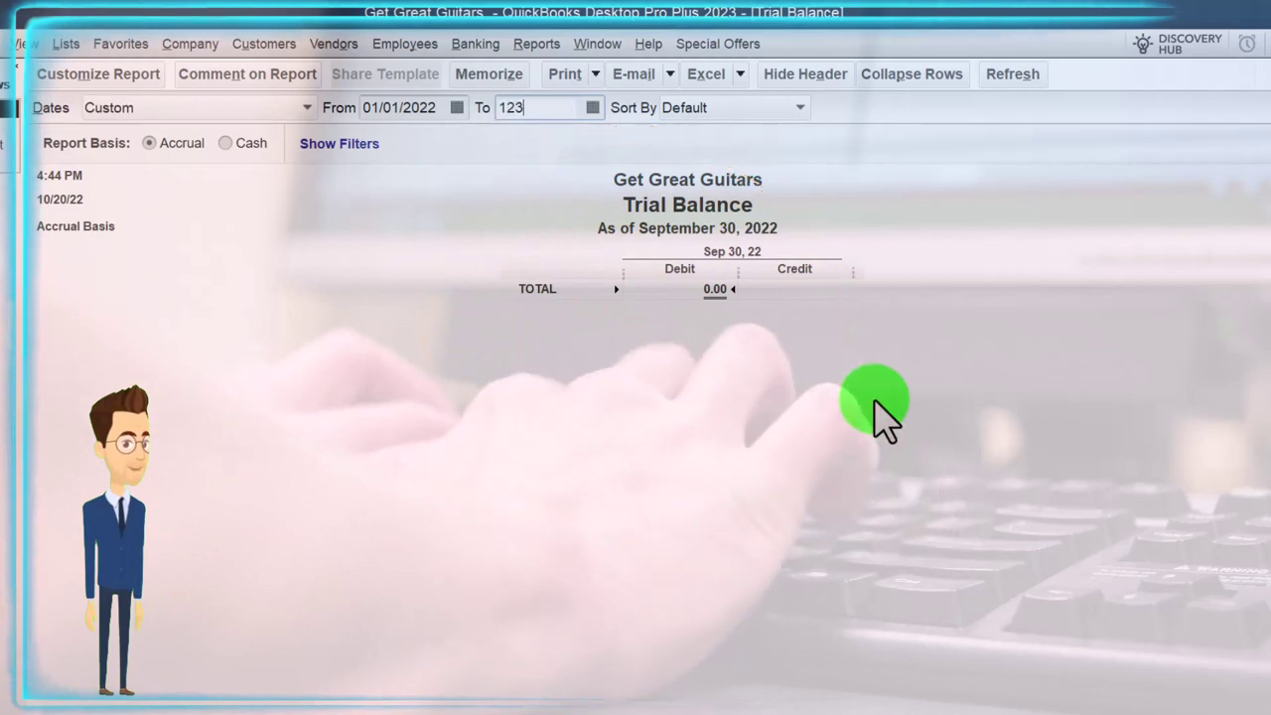
key(Tab)
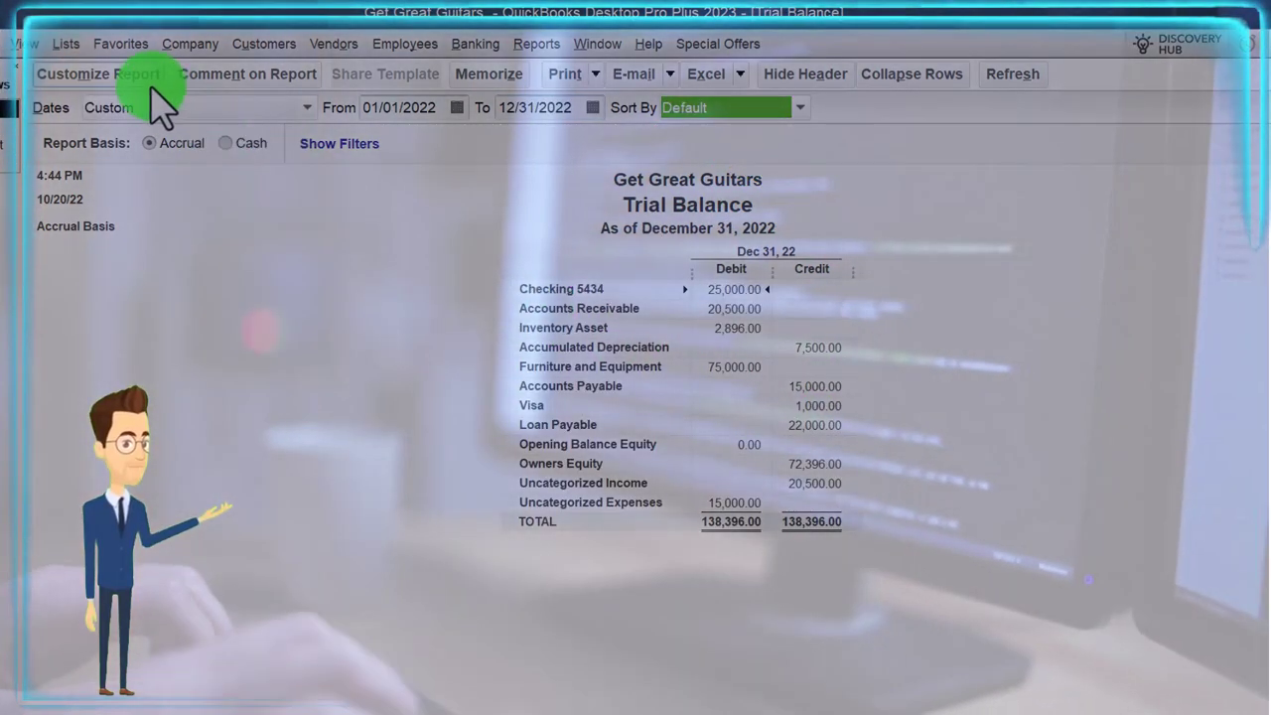
Enlarge the Trial Balance report's font, including all related fonts, and apply the customization
click(154, 80)
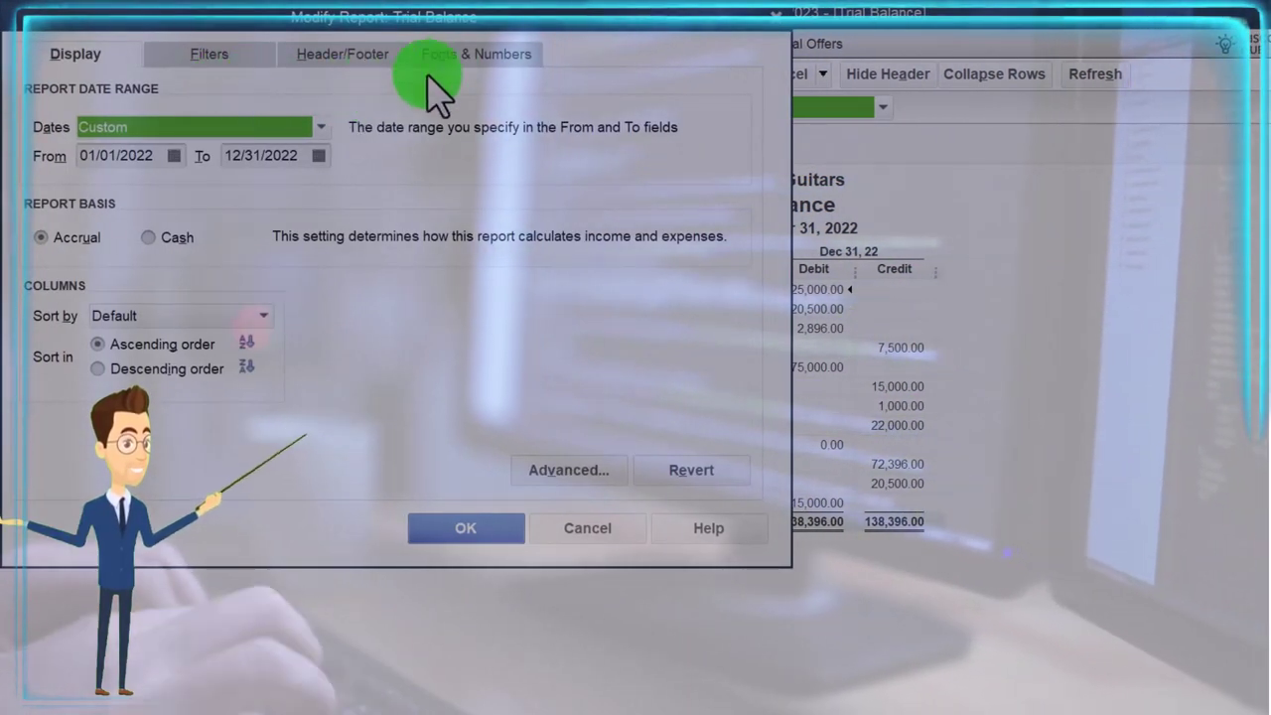
click(452, 59)
click(365, 336)
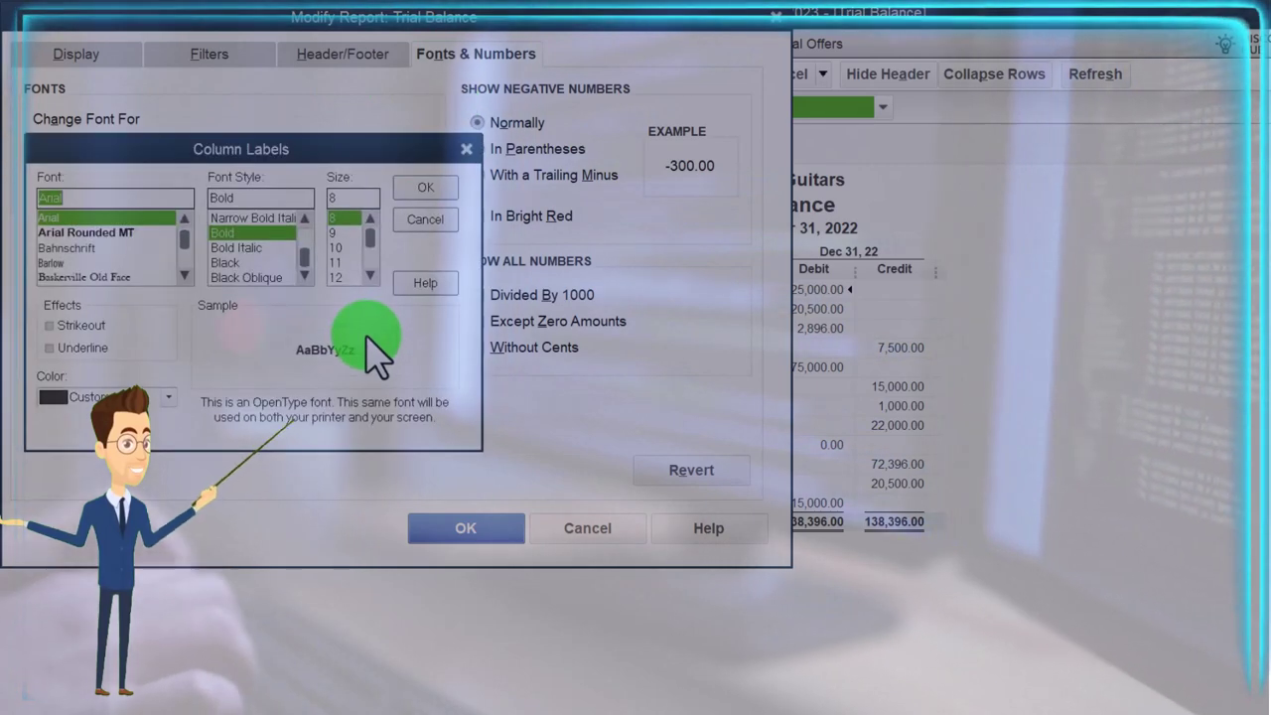
click(425, 189)
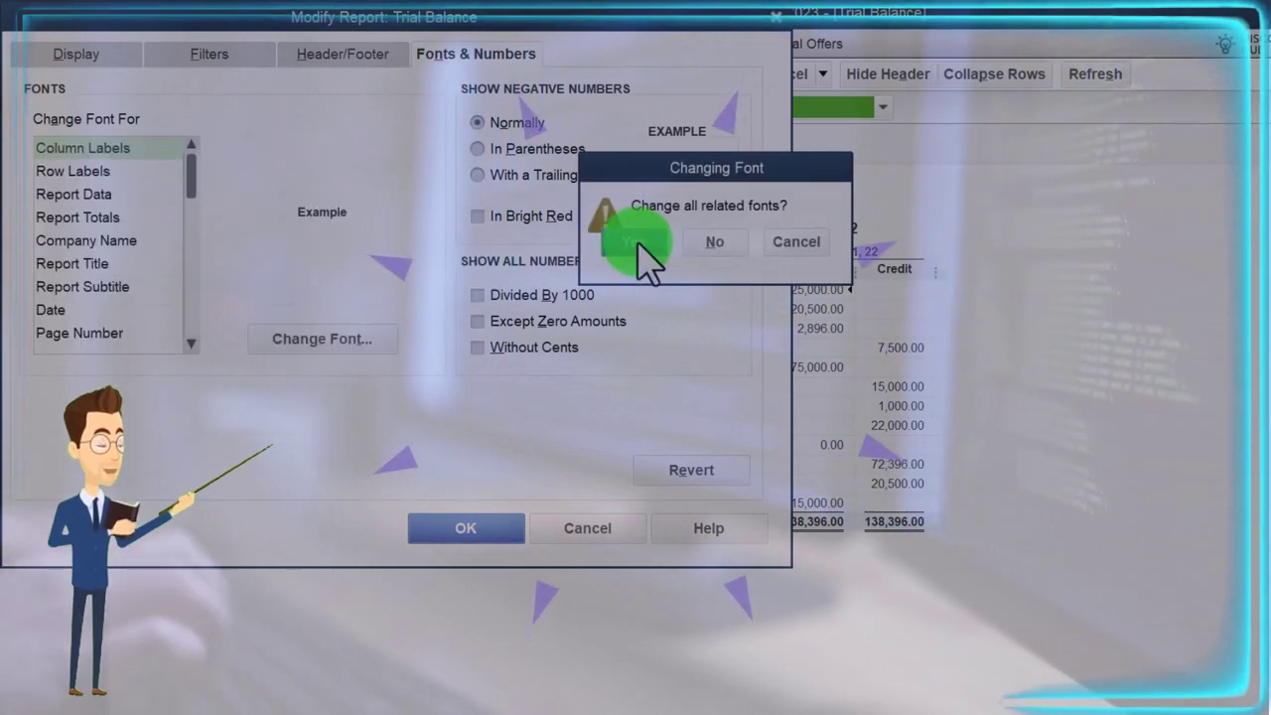
click(640, 238)
click(497, 528)
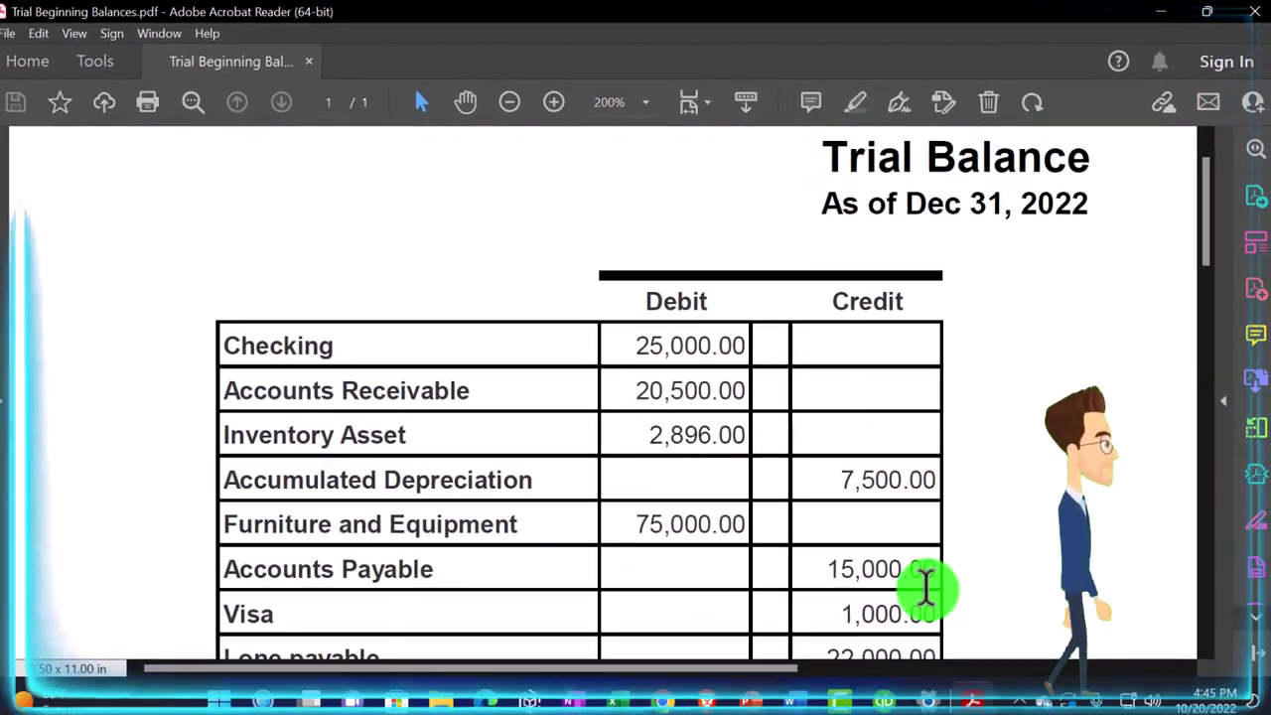
Review the account balances and totals in Trial Beginning Balances.pdf in Adobe Acrobat Reader, down to Owners Equity
scroll(922, 586, down, 3)
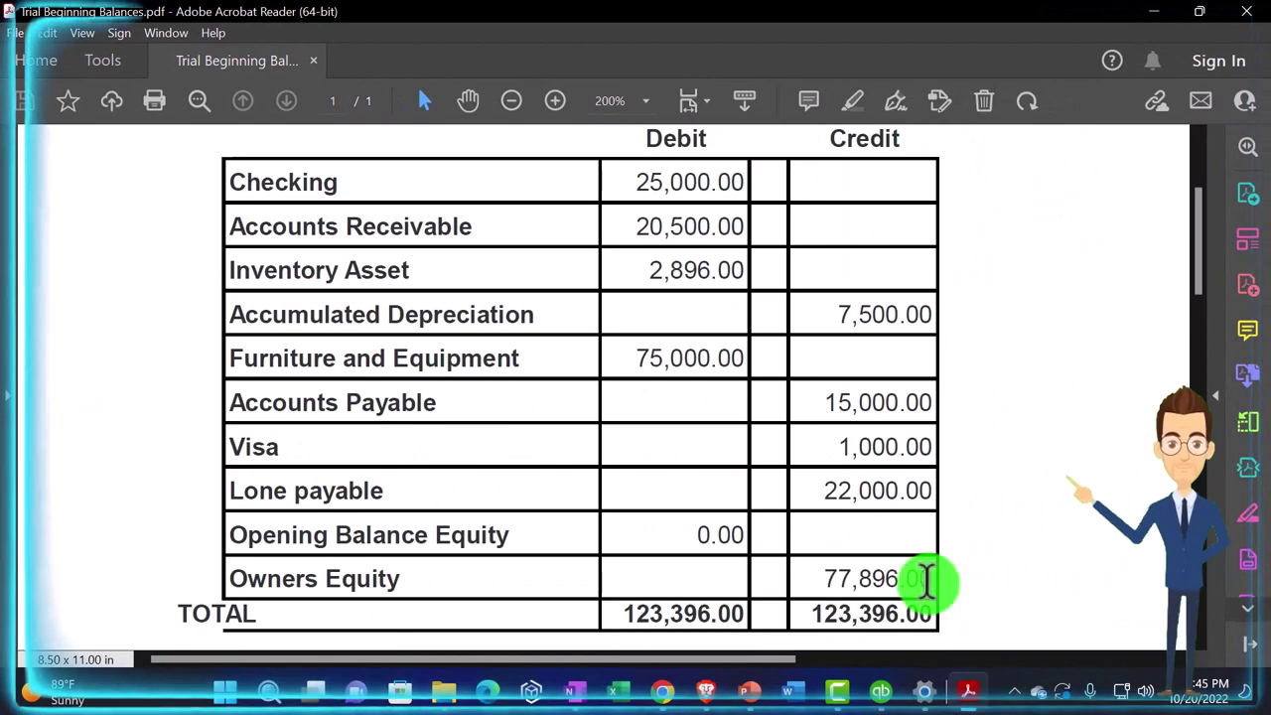
click(968, 691)
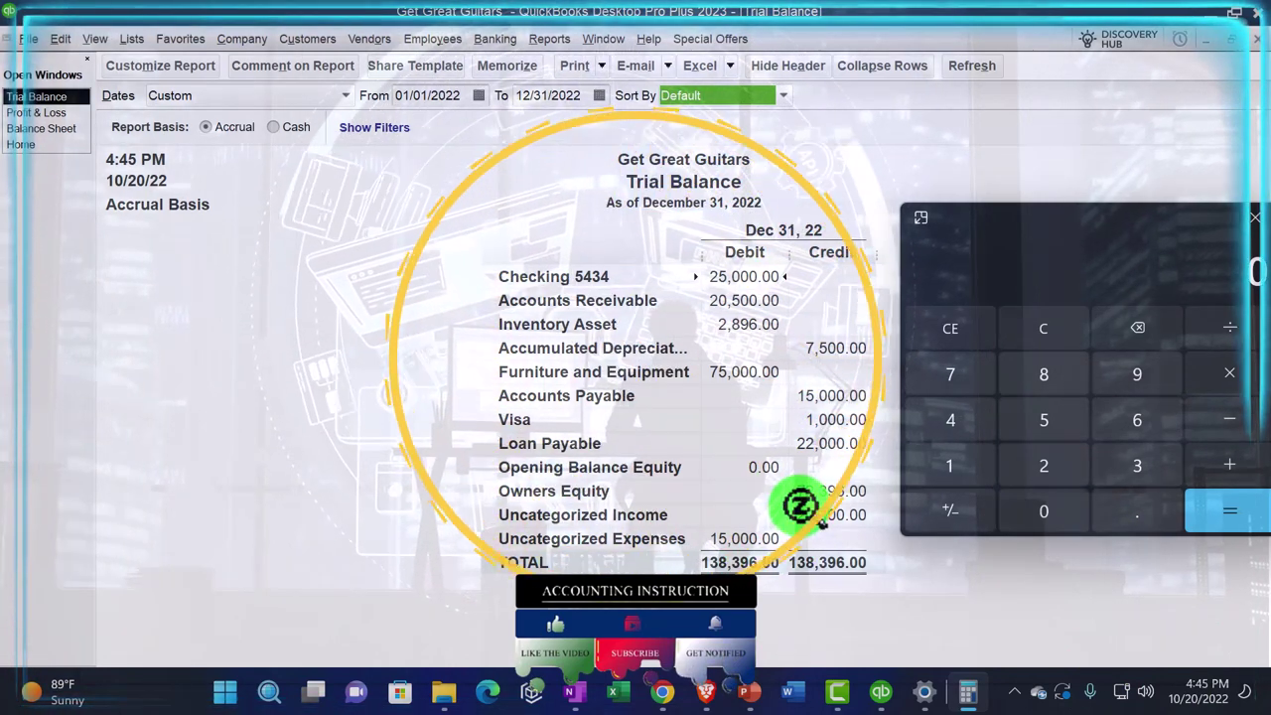
Set the Trial Balance report's date range from 01/01/2023 to 12/31/2023 in QuickBooks Desktop and check the Owners Equity balance
click(461, 98)
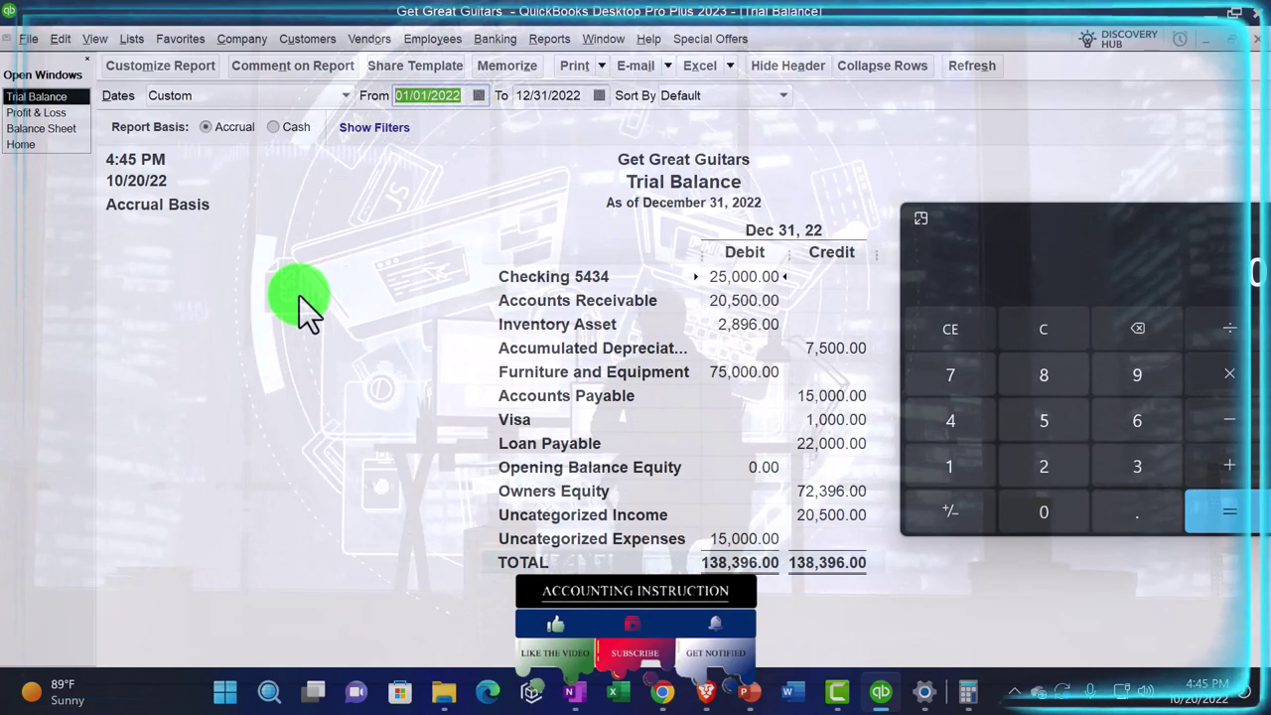
text(010123)
key(Tab)
text(123123)
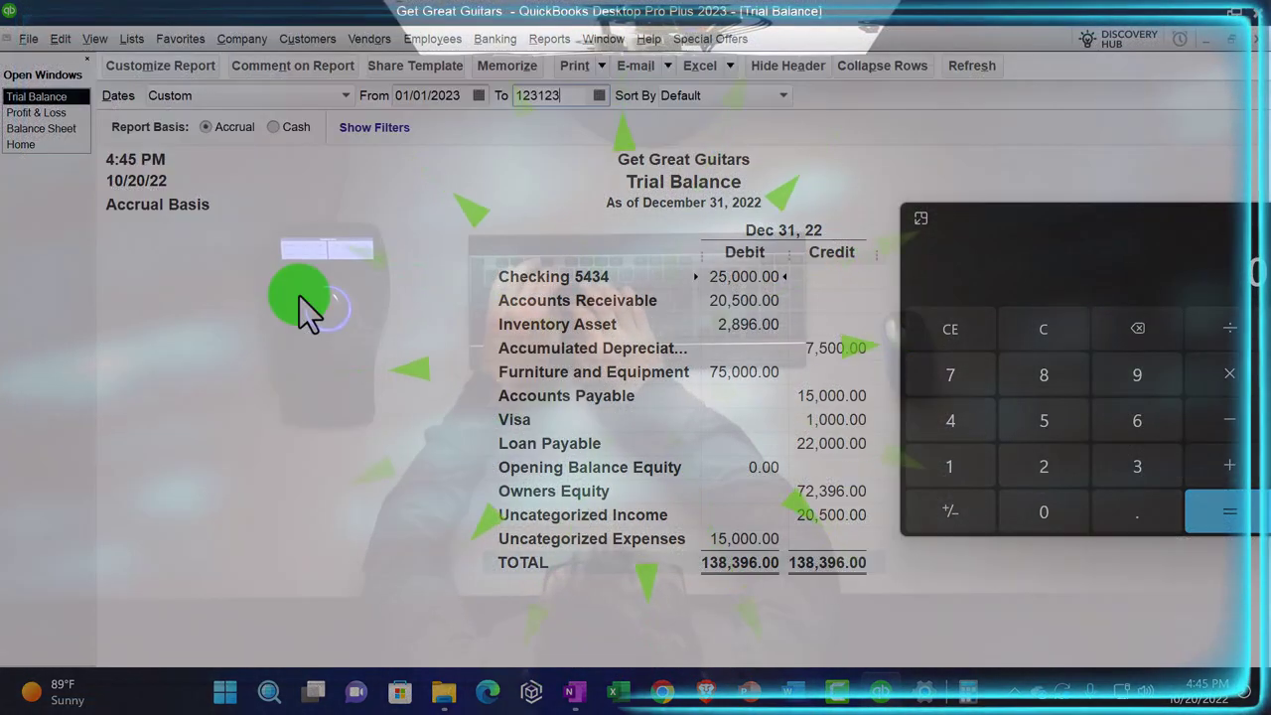
key(Tab)
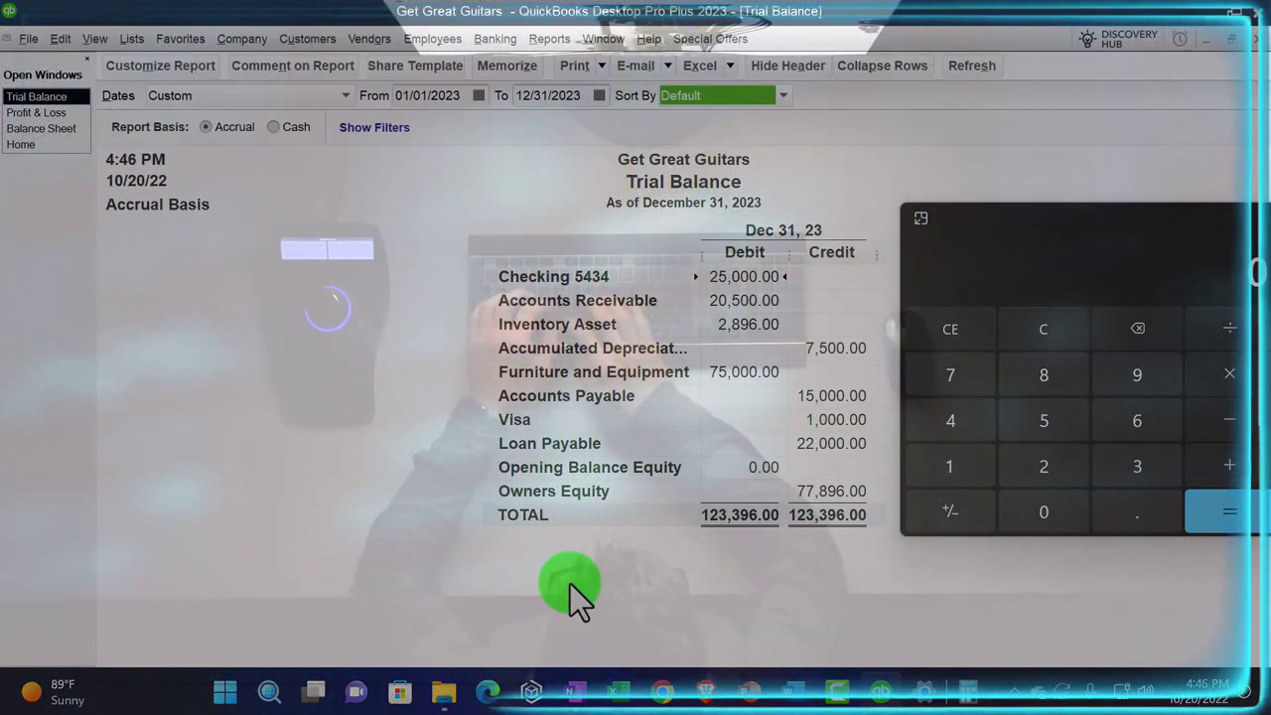
click(819, 491)
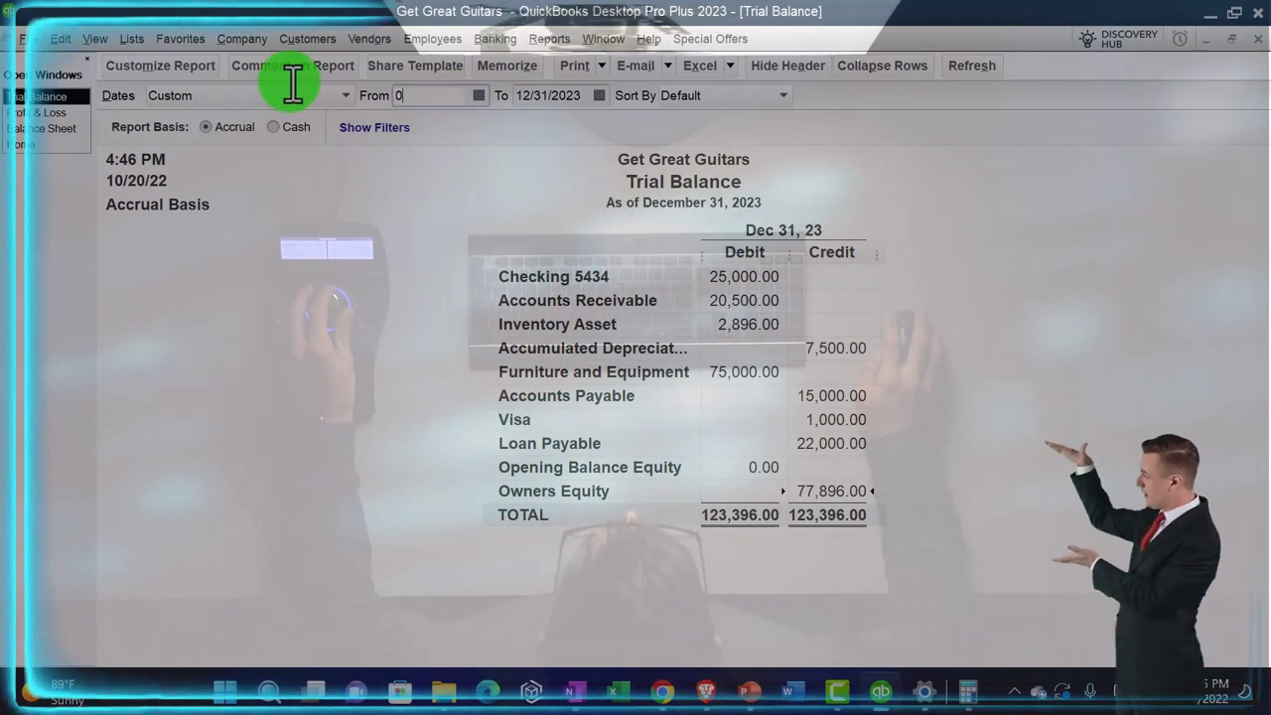
Set the Trial Balance report's date range back to 01/01/2022 through 12/31/2022
text(2022)
key(Tab)
text(12312022)
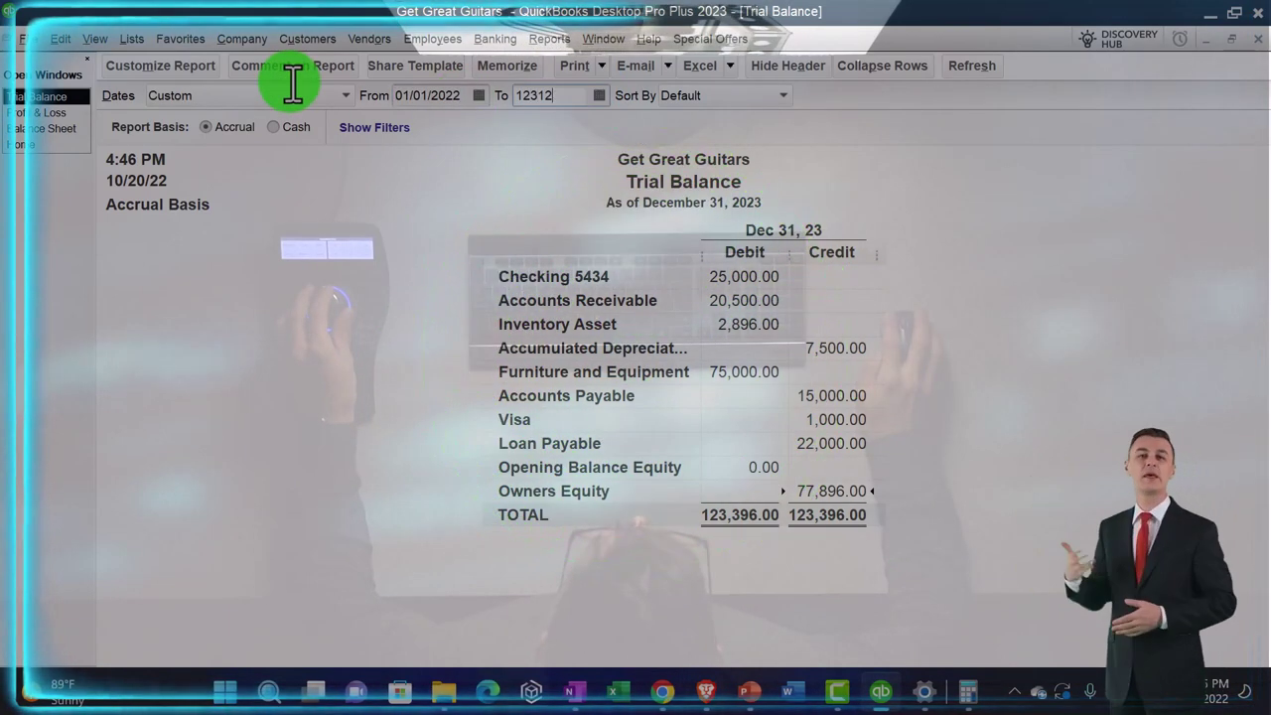
key(Tab)
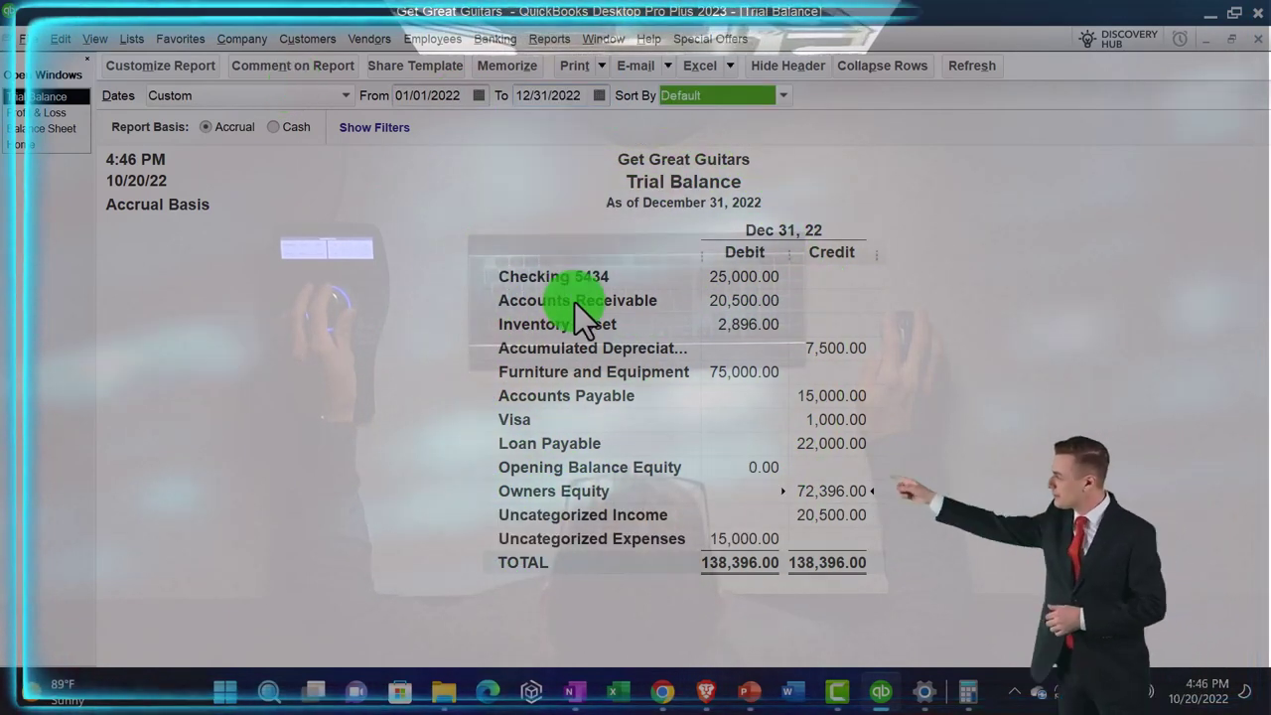
Drill down from the Accounts Receivable balance to the Smith Guitars opening balance invoice, and return to the Trial Balance
double_click(720, 304)
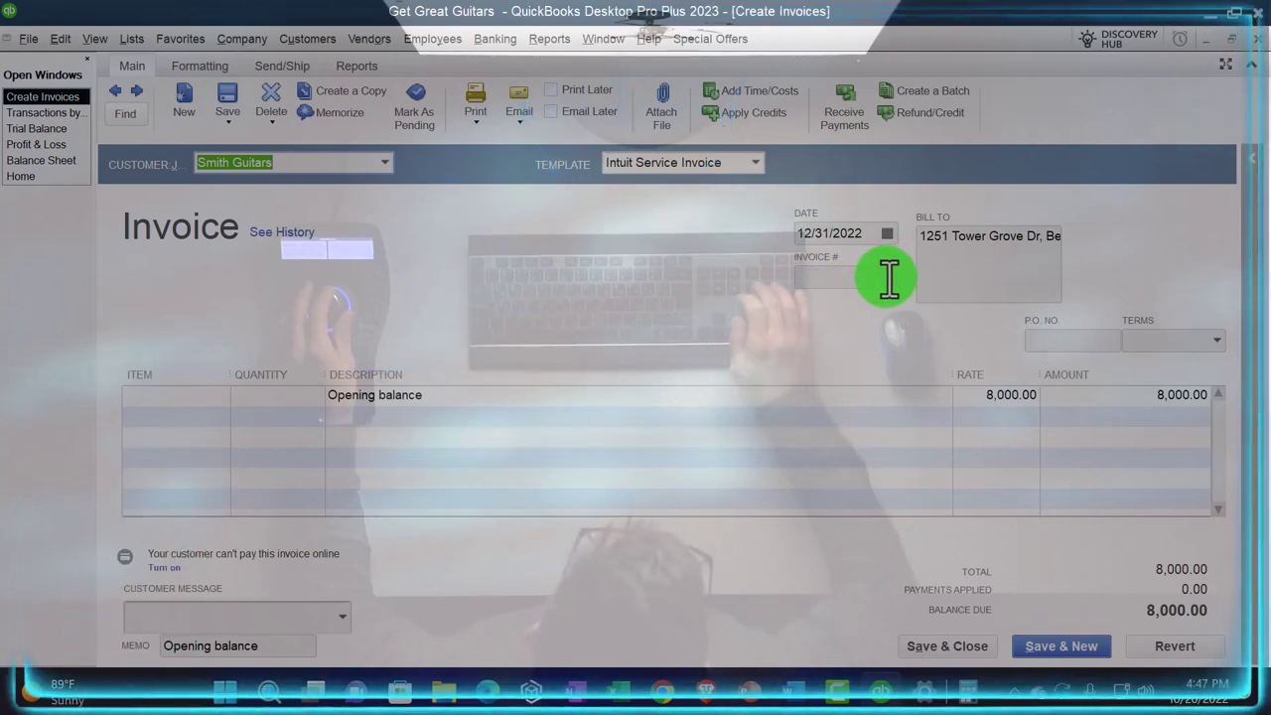
click(1255, 40)
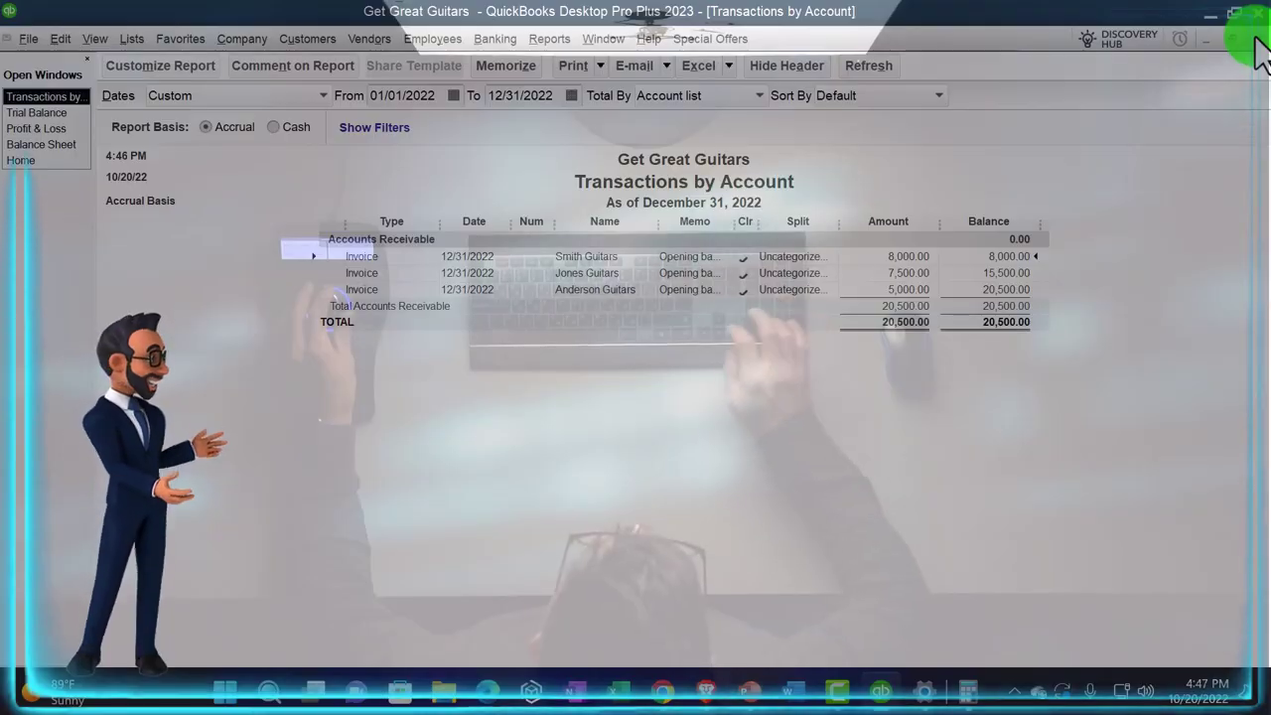
click(1256, 42)
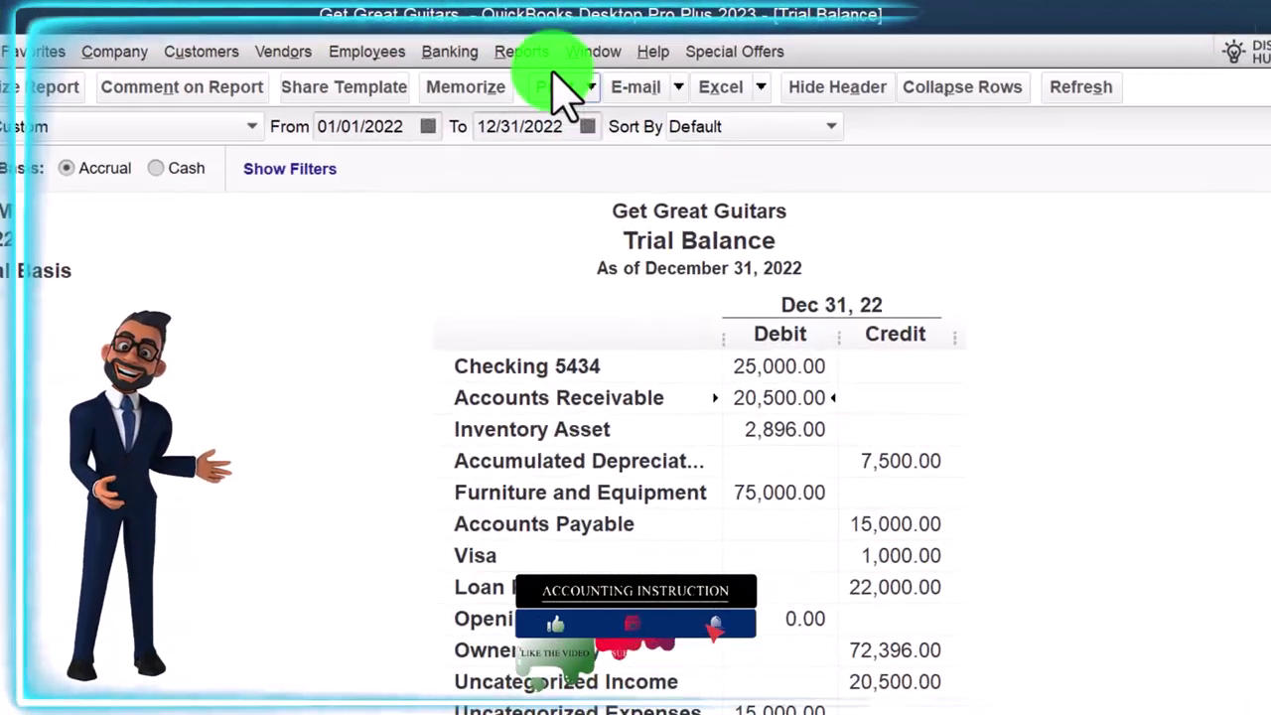
Open the Transaction List by Date report and set its date range from 01/01/2022 to 12/31/2022
click(486, 68)
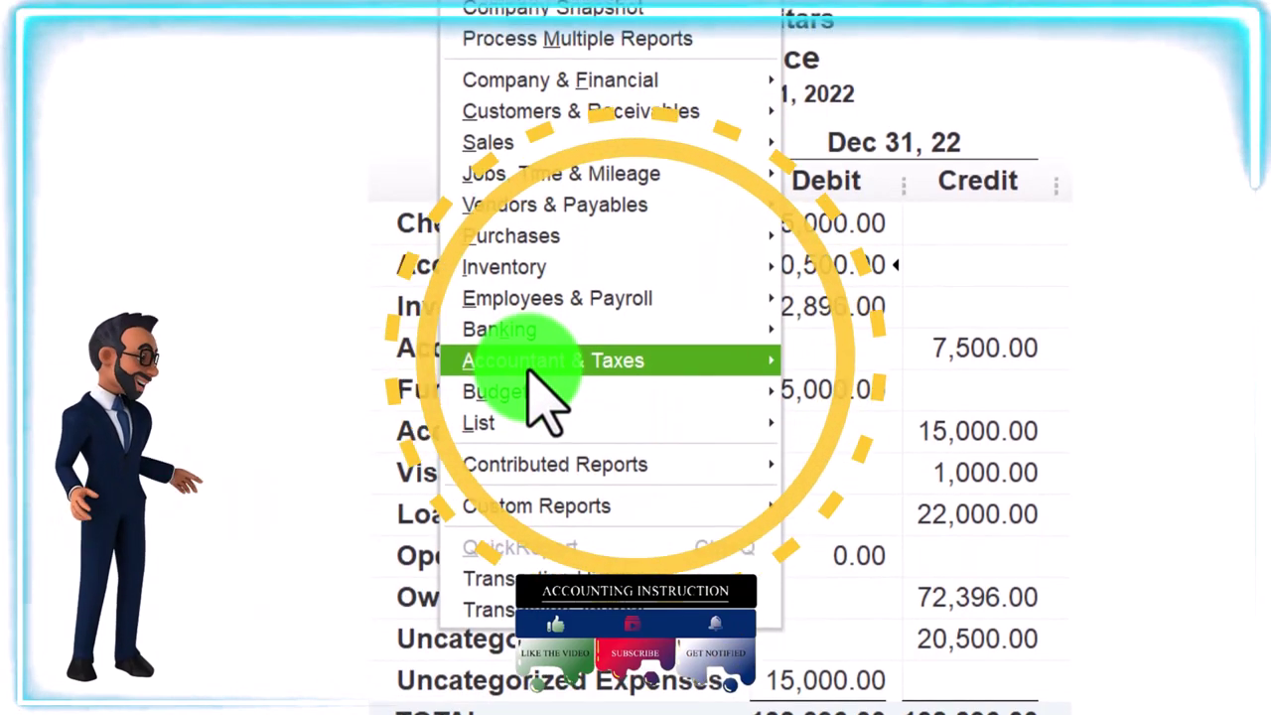
mouse_move(691, 626)
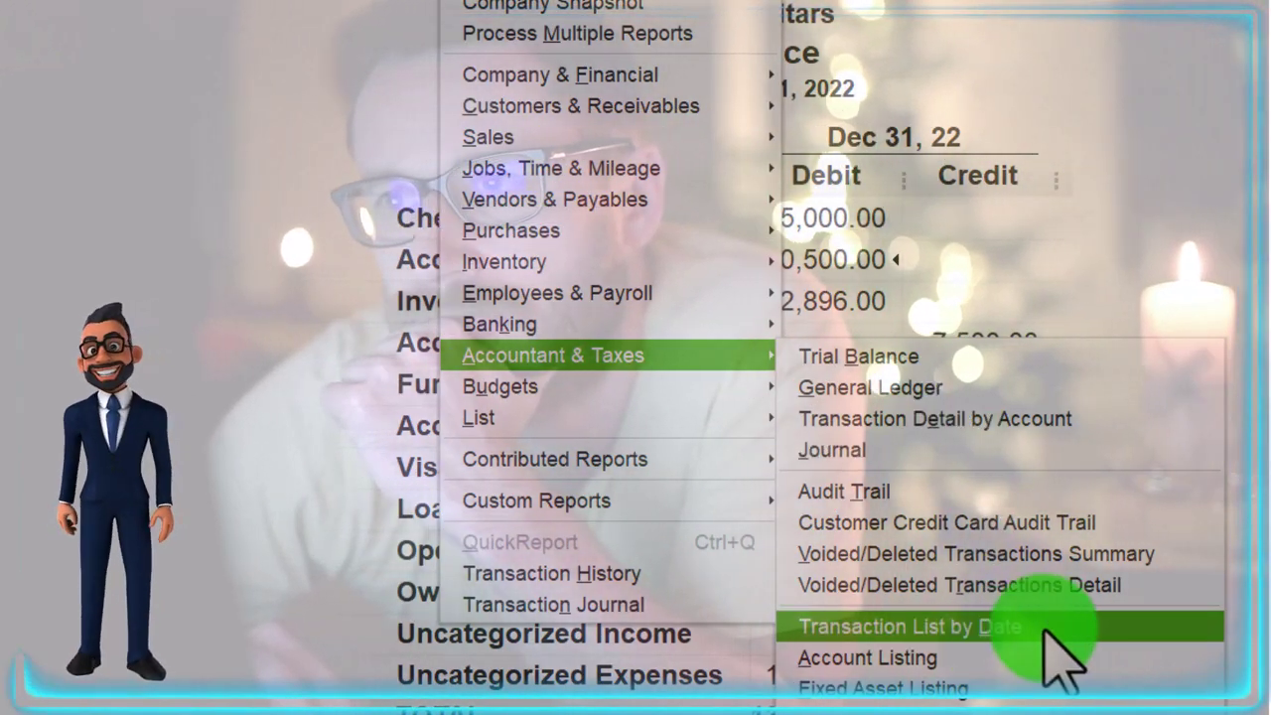
click(1044, 629)
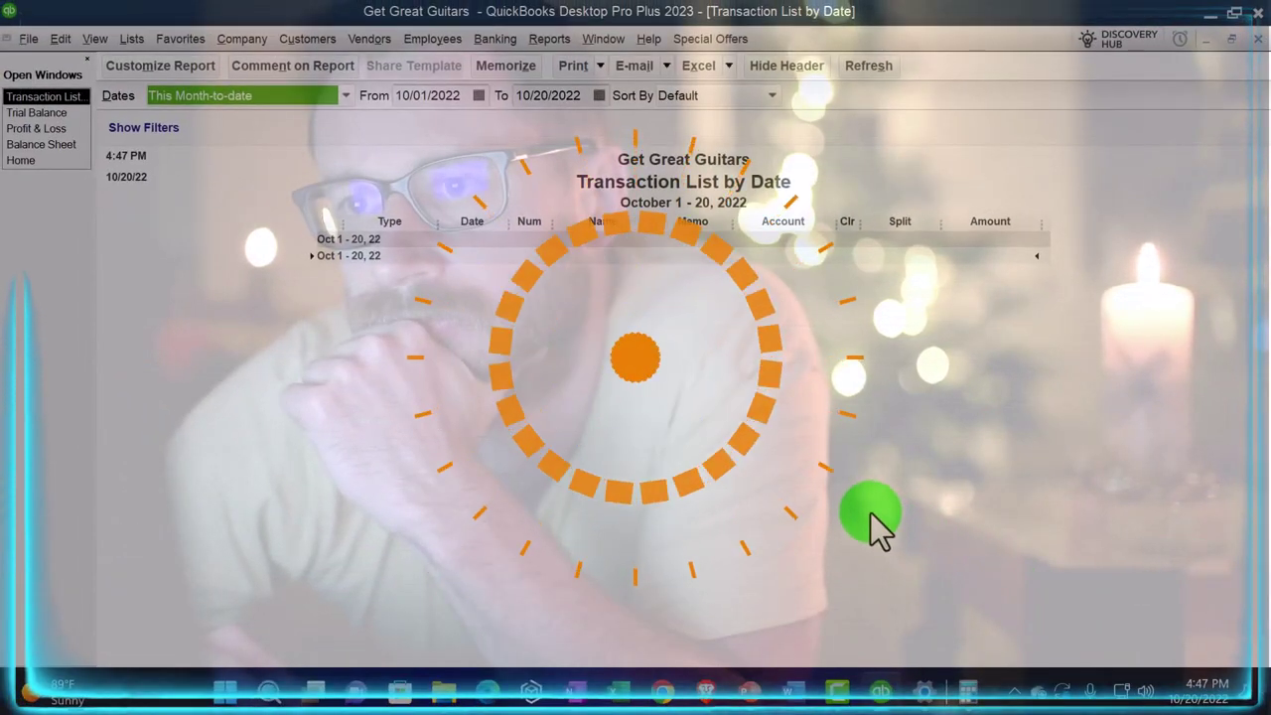
key(Tab)
text(010122)
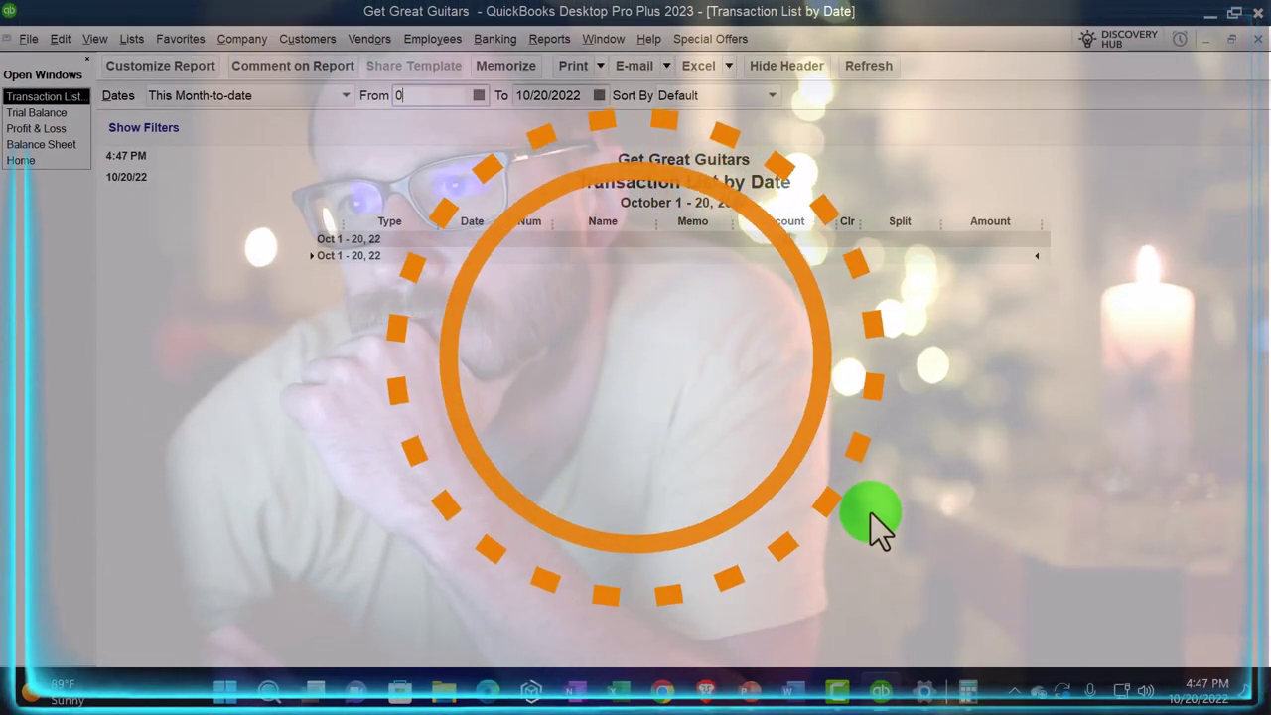
key(Tab)
text(123122)
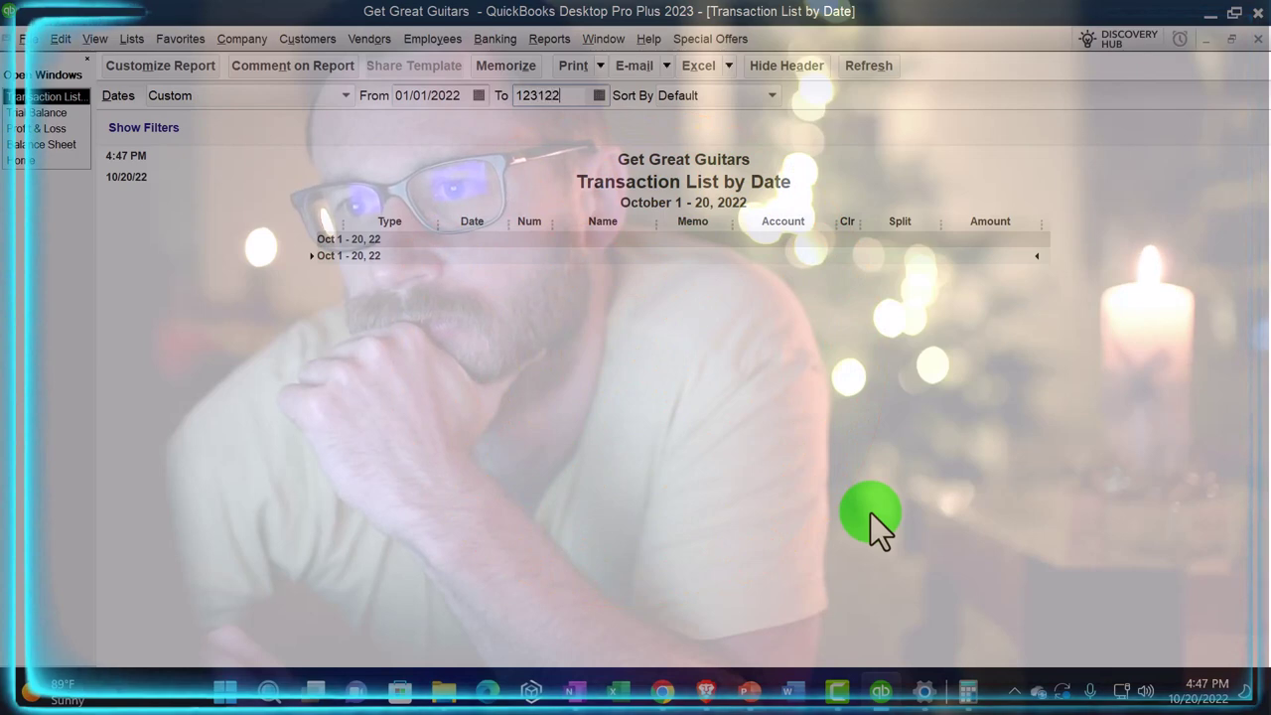
key(Tab)
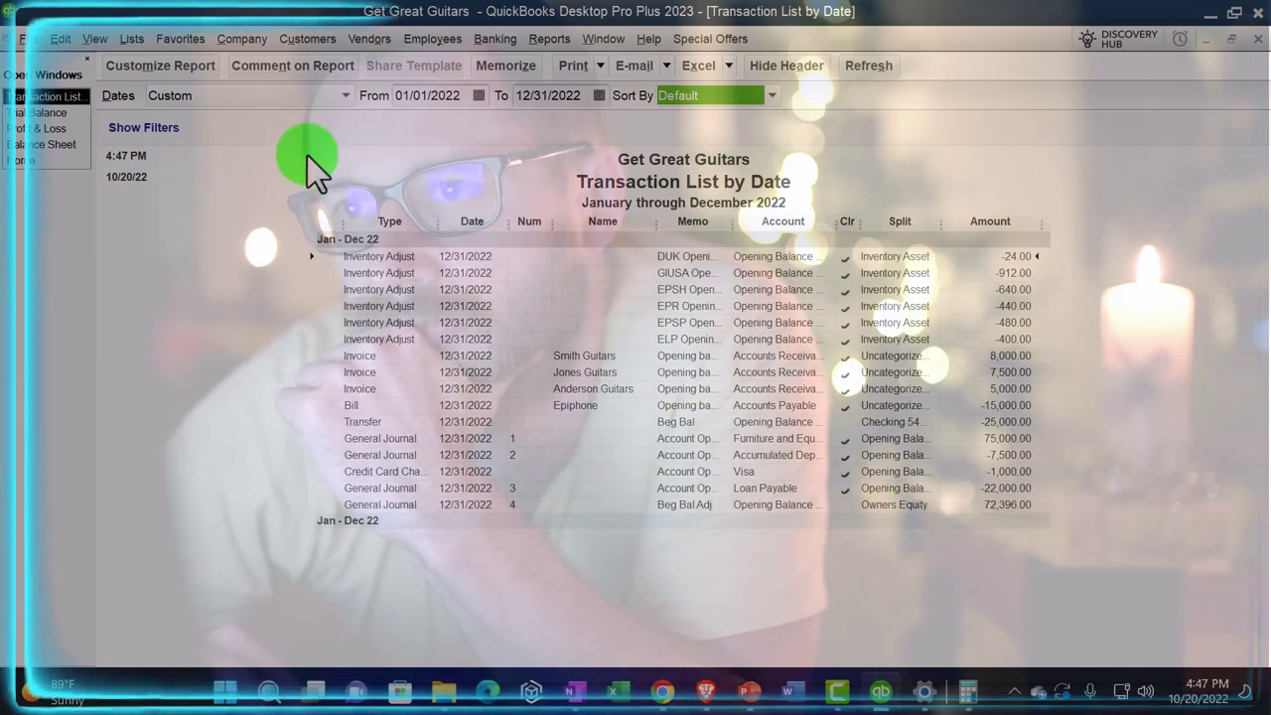
Set the Transaction List by Date report's font size to 11, including all related fonts, and apply the customization
click(188, 77)
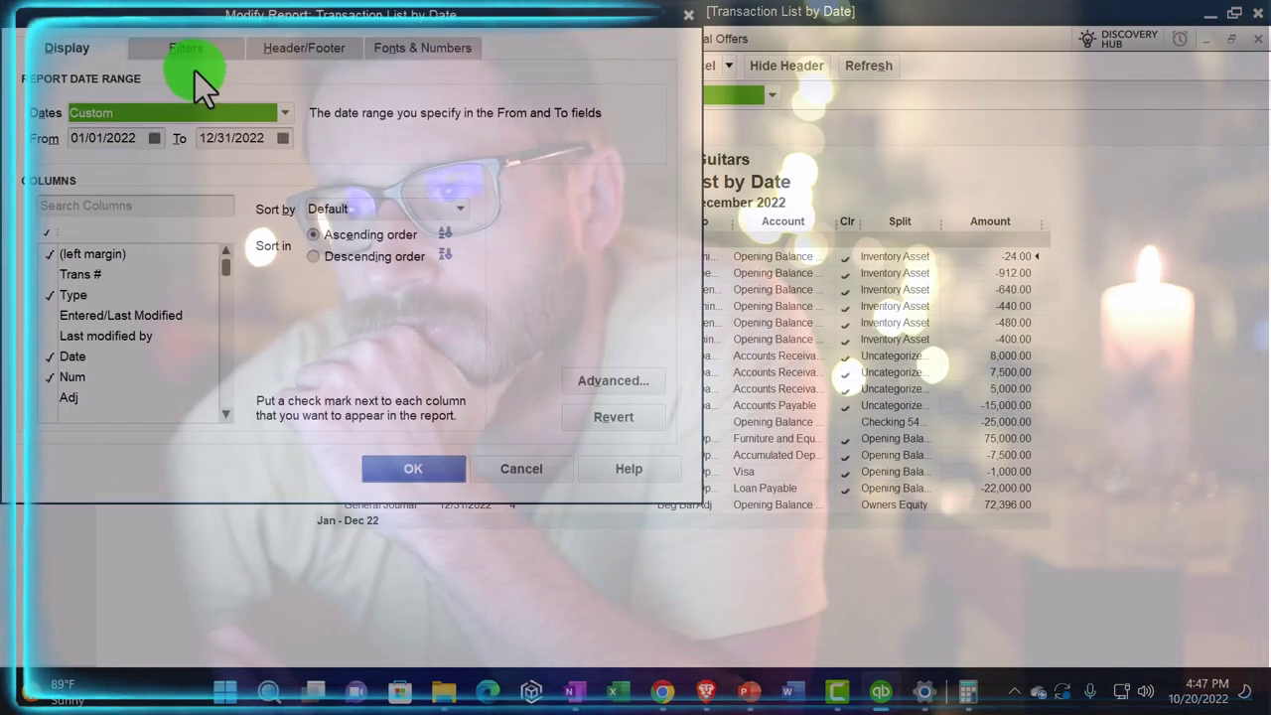
click(408, 49)
click(318, 292)
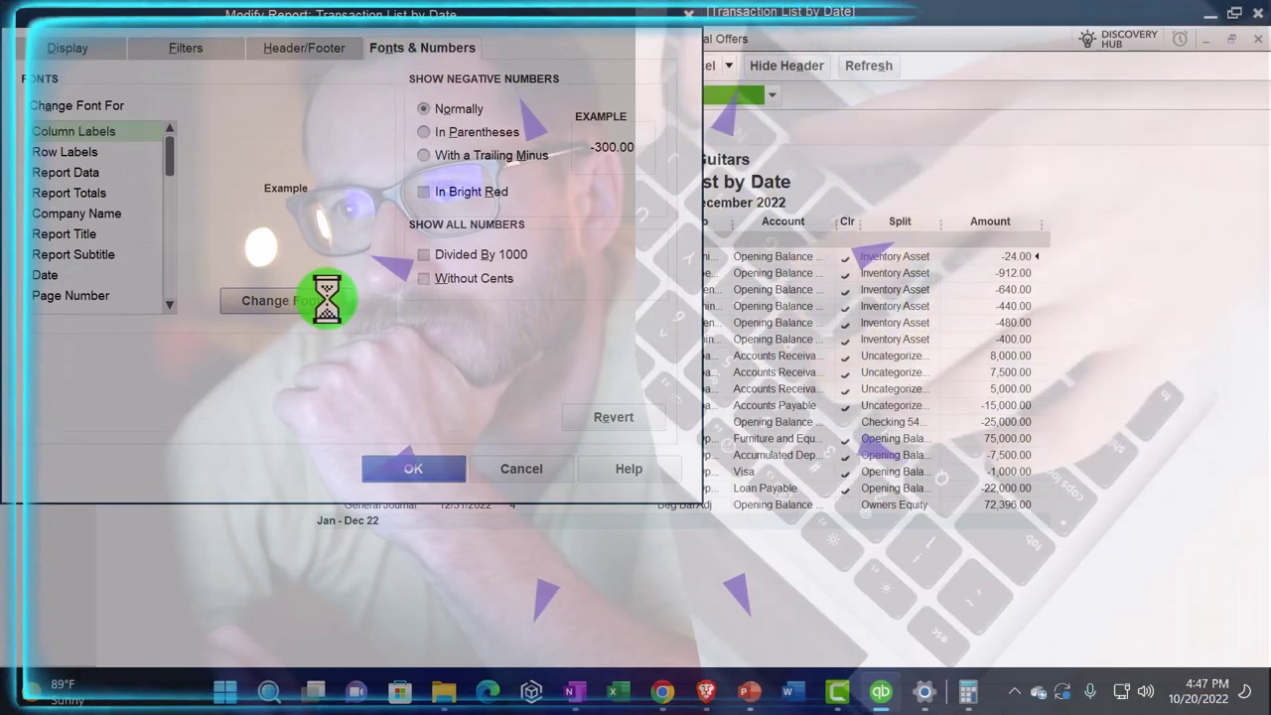
click(298, 232)
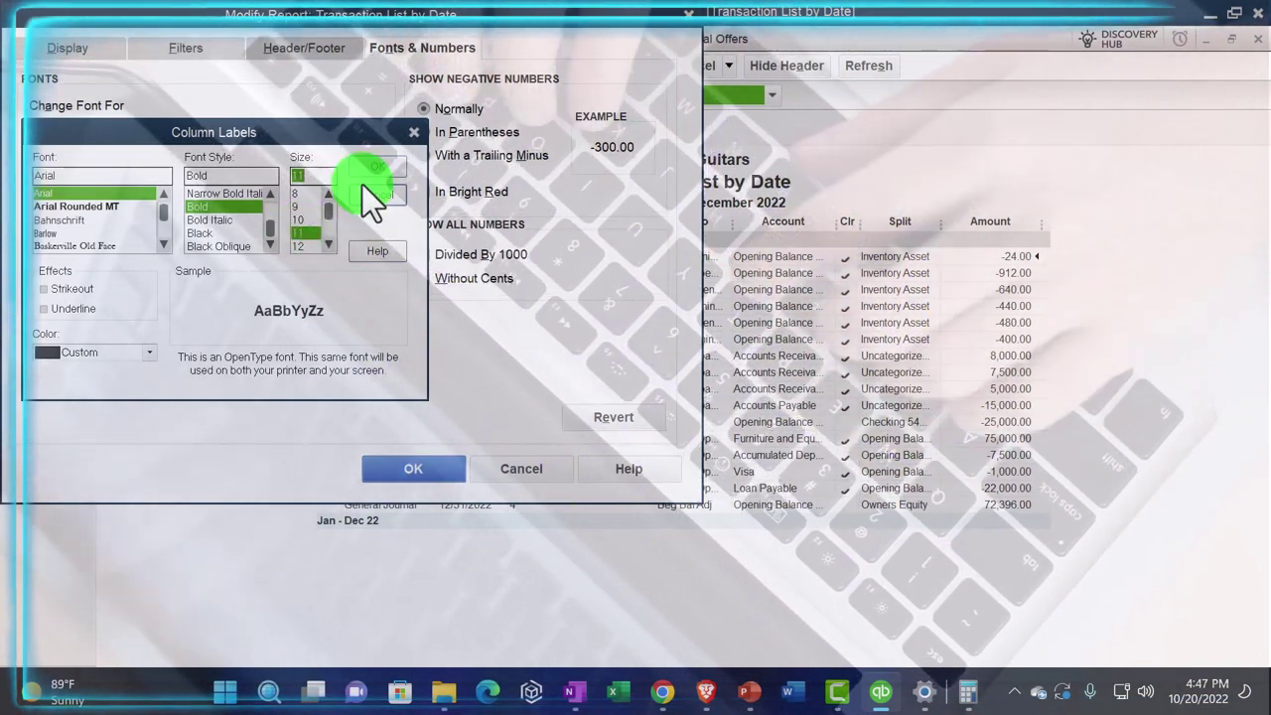
click(363, 169)
click(556, 215)
click(441, 469)
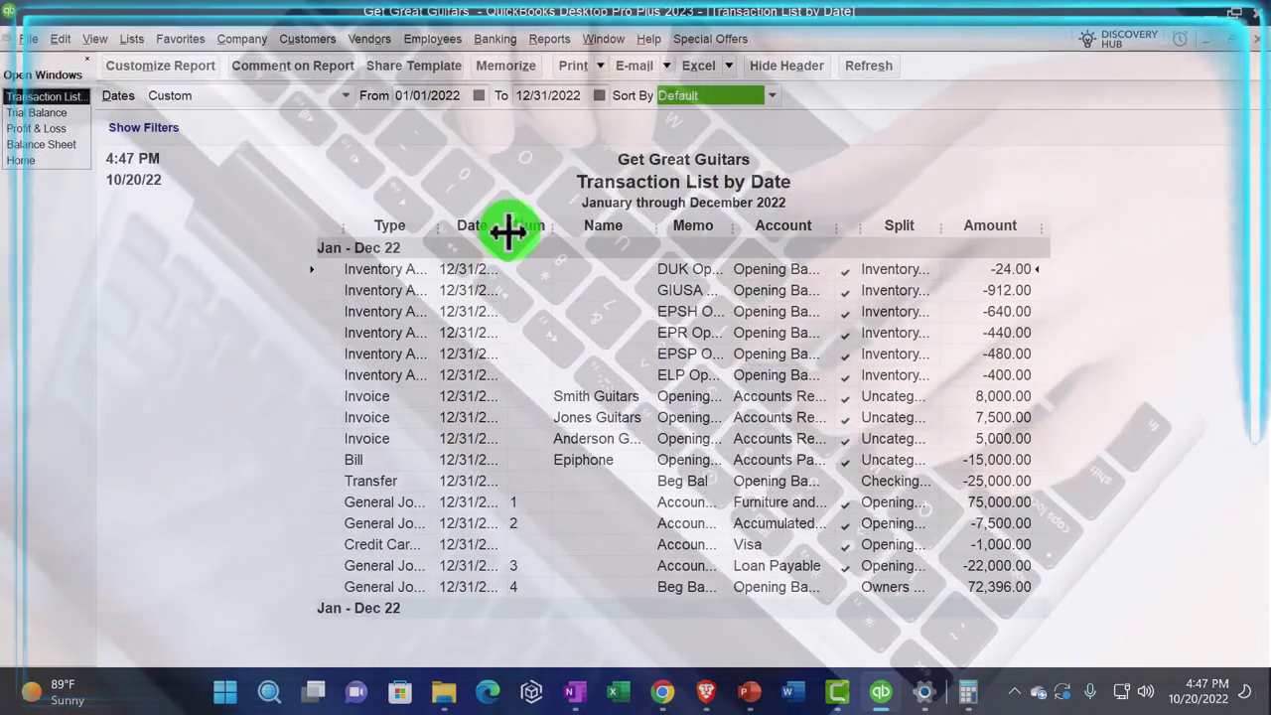
Widen the Transaction List by Date report's truncated columns, including Type, Date, Account and Split, so their entries are readable
drag(537, 228, 553, 228)
drag(420, 228, 466, 224)
drag(689, 227, 820, 226)
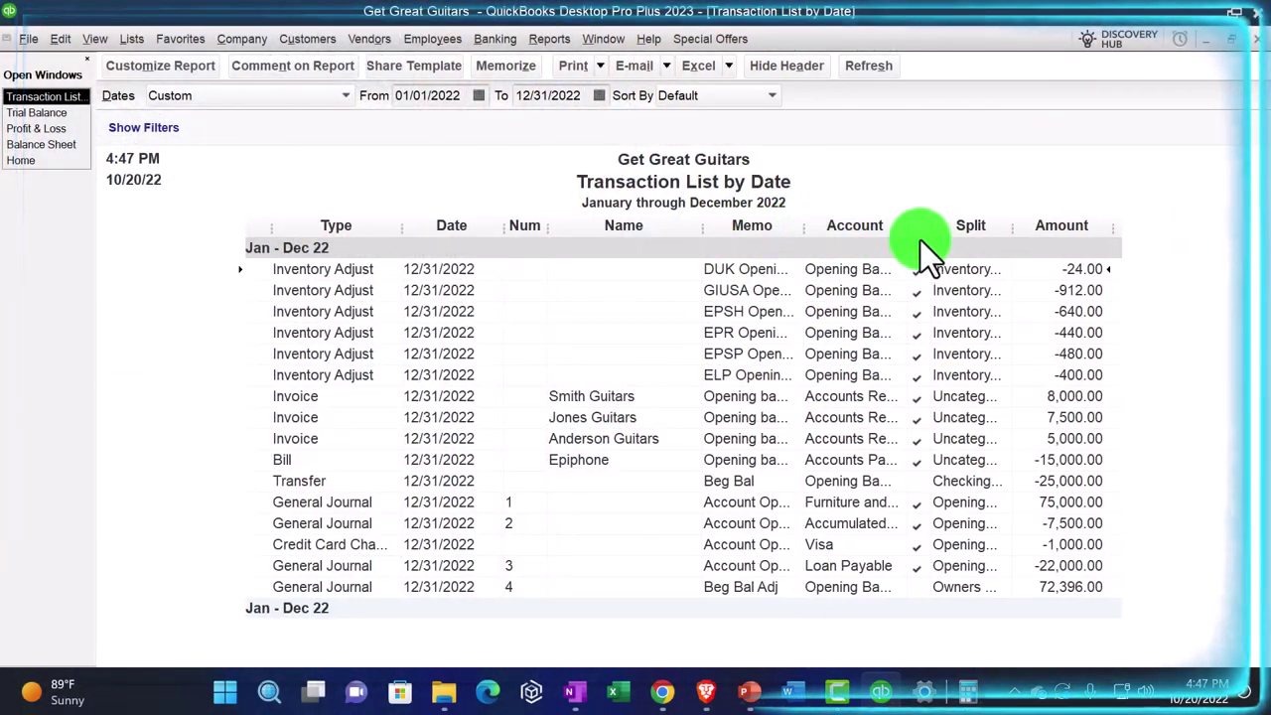
drag(948, 227, 955, 226)
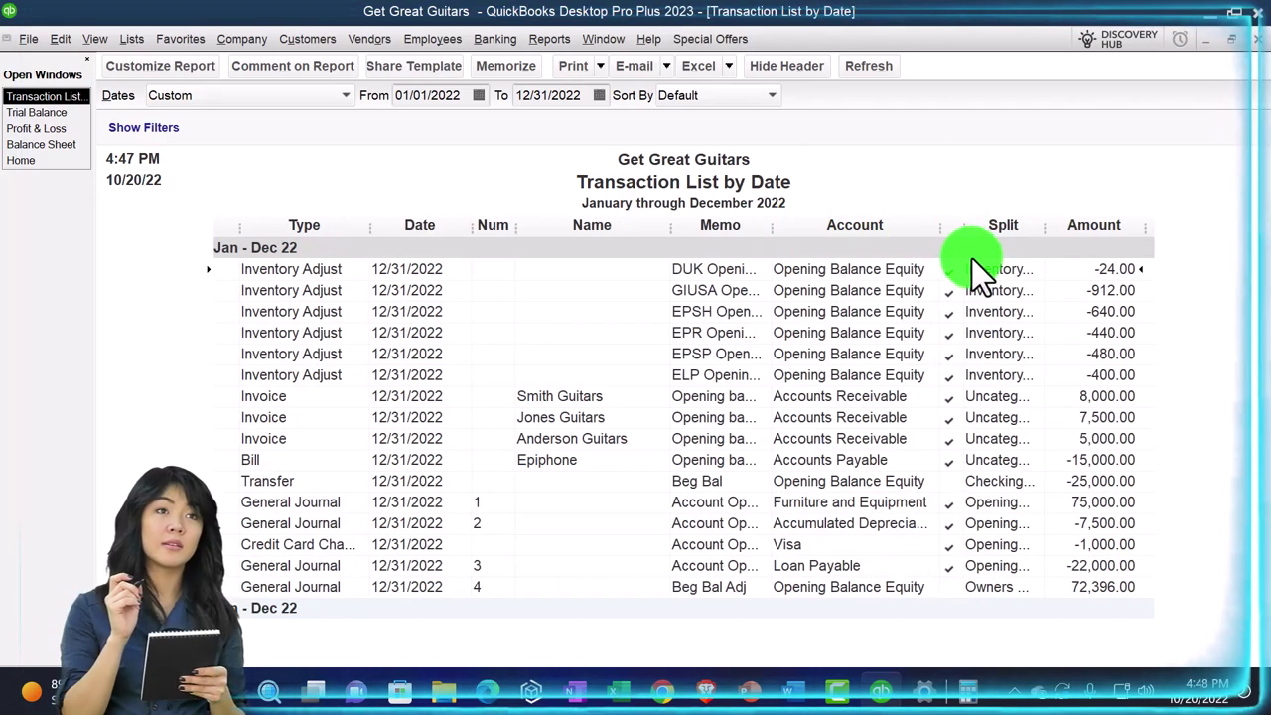
drag(1043, 227, 1108, 231)
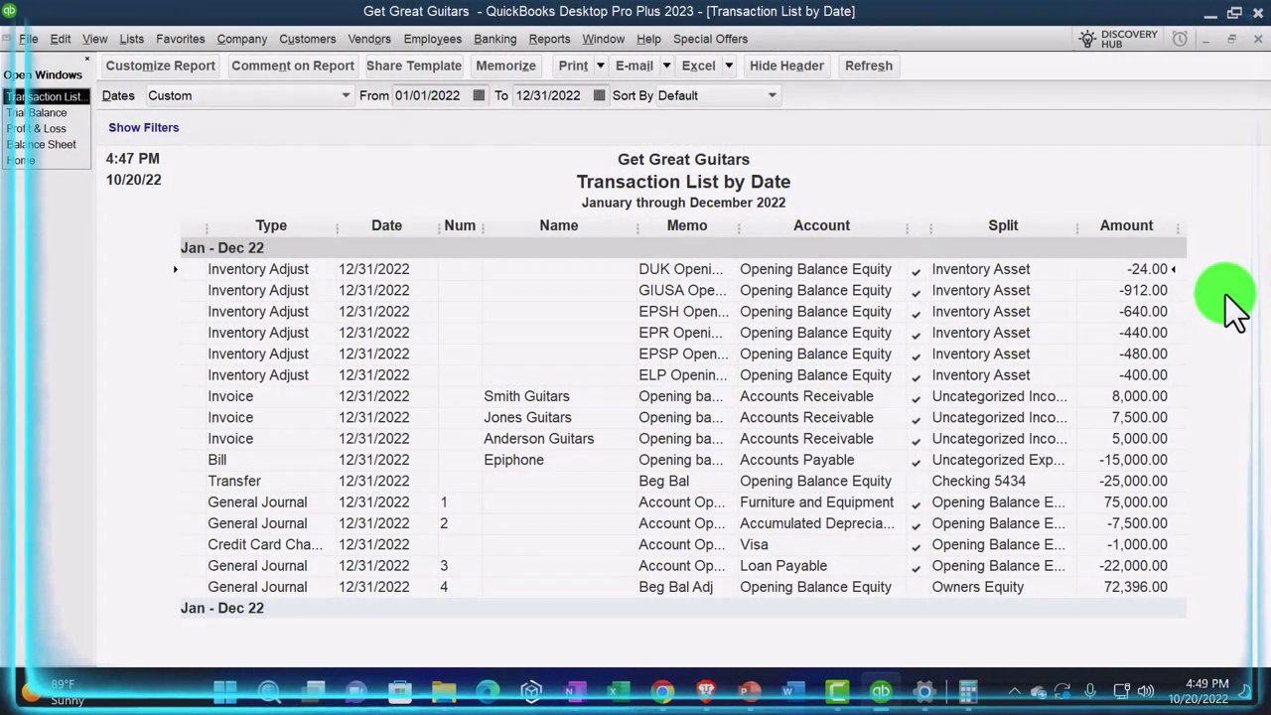
Go through the inventory adjustments and customer invoices in the transaction list row by row, down to the Anderson Guitars invoice
click(1225, 294)
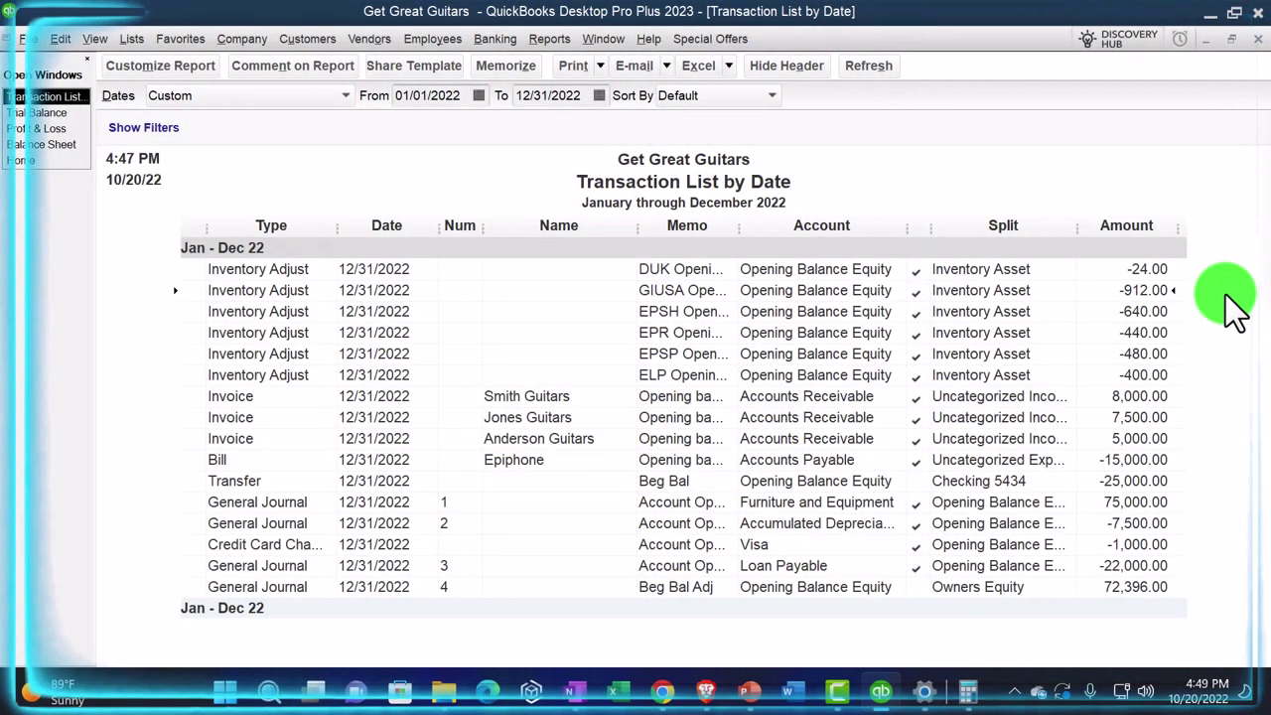
key(Down)
key(Down)
key(Down)
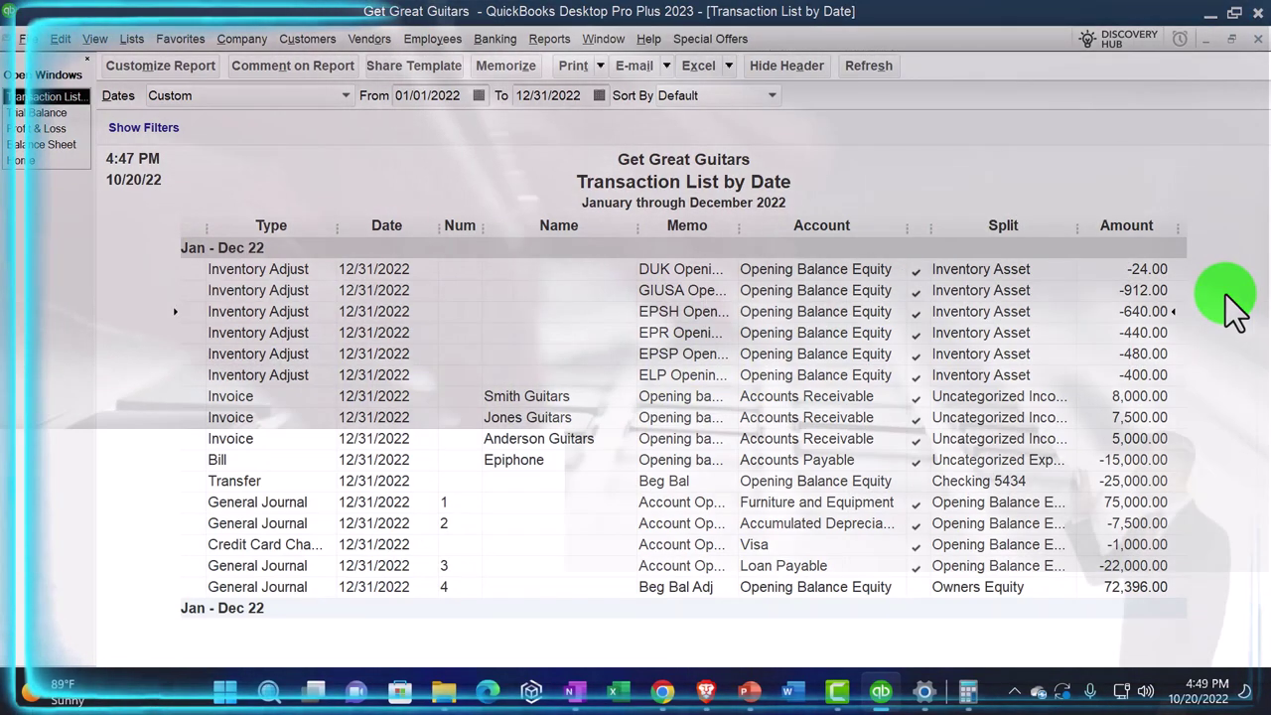
key(Down)
key(Down)
key(Down)
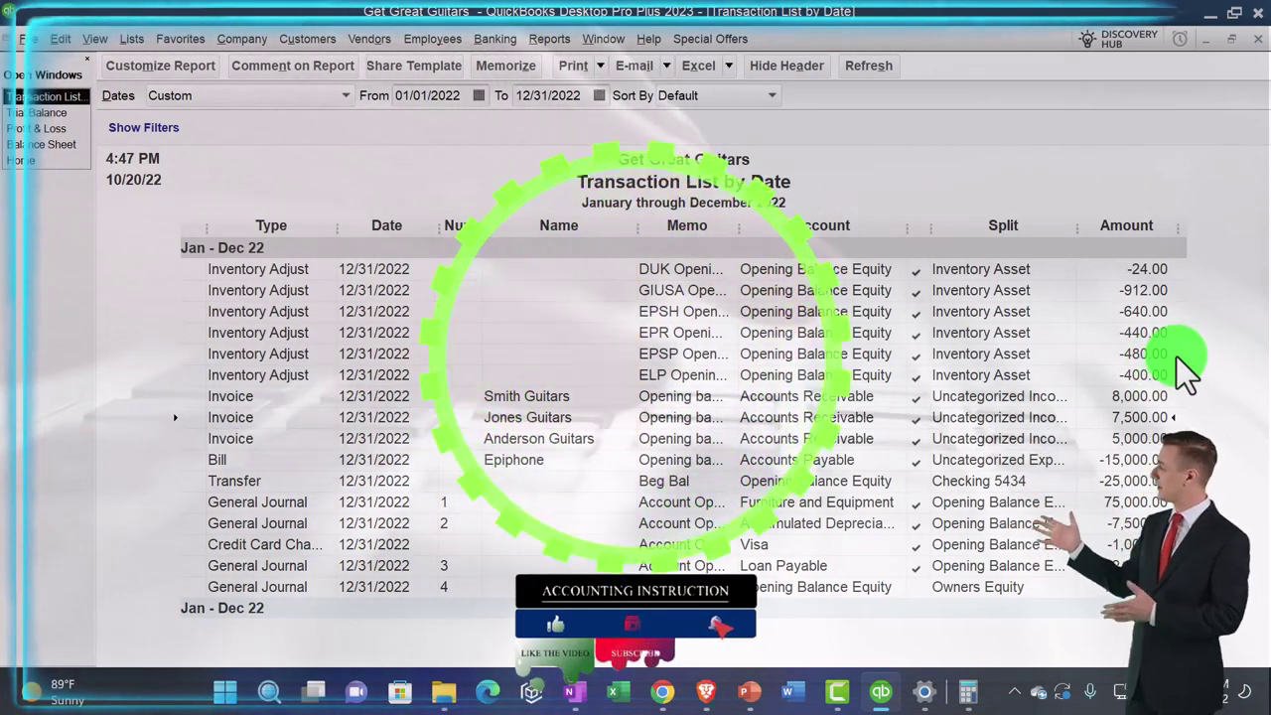
key(Down)
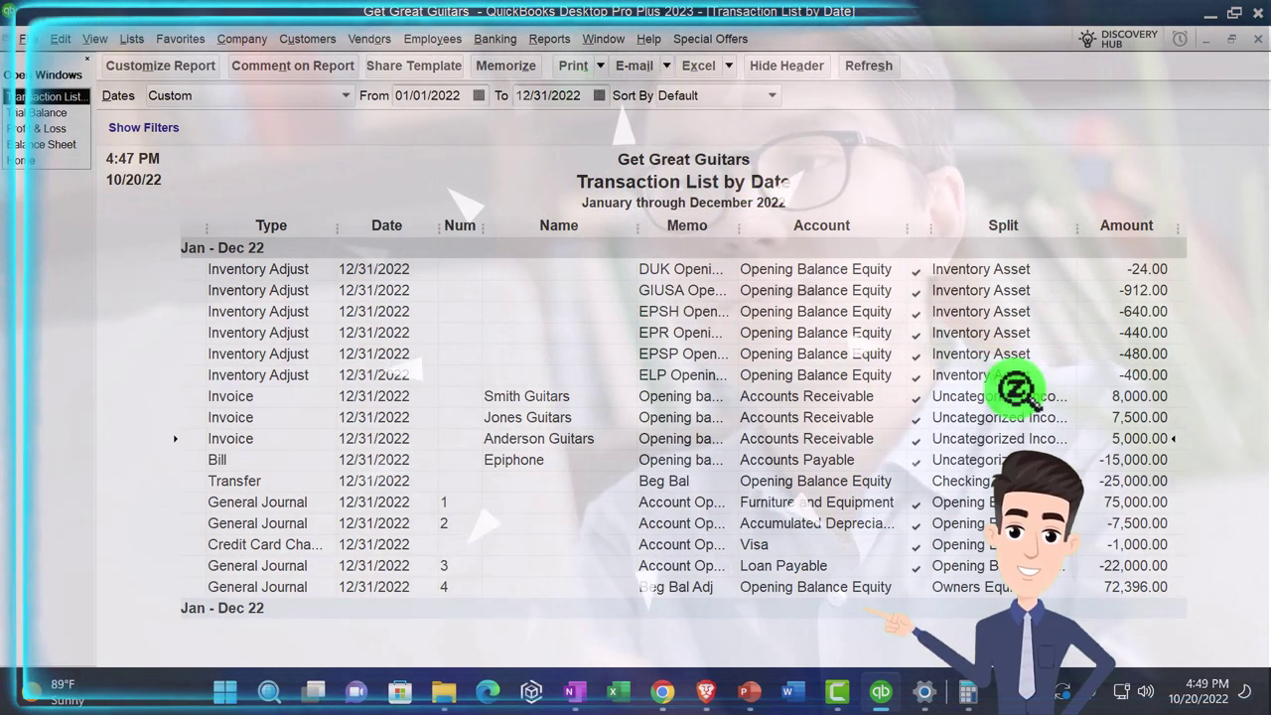
Inspect the Anderson Guitars invoice and the Epiphone bill from the transaction list, and select the Beg Bal transfer row
double_click(1127, 440)
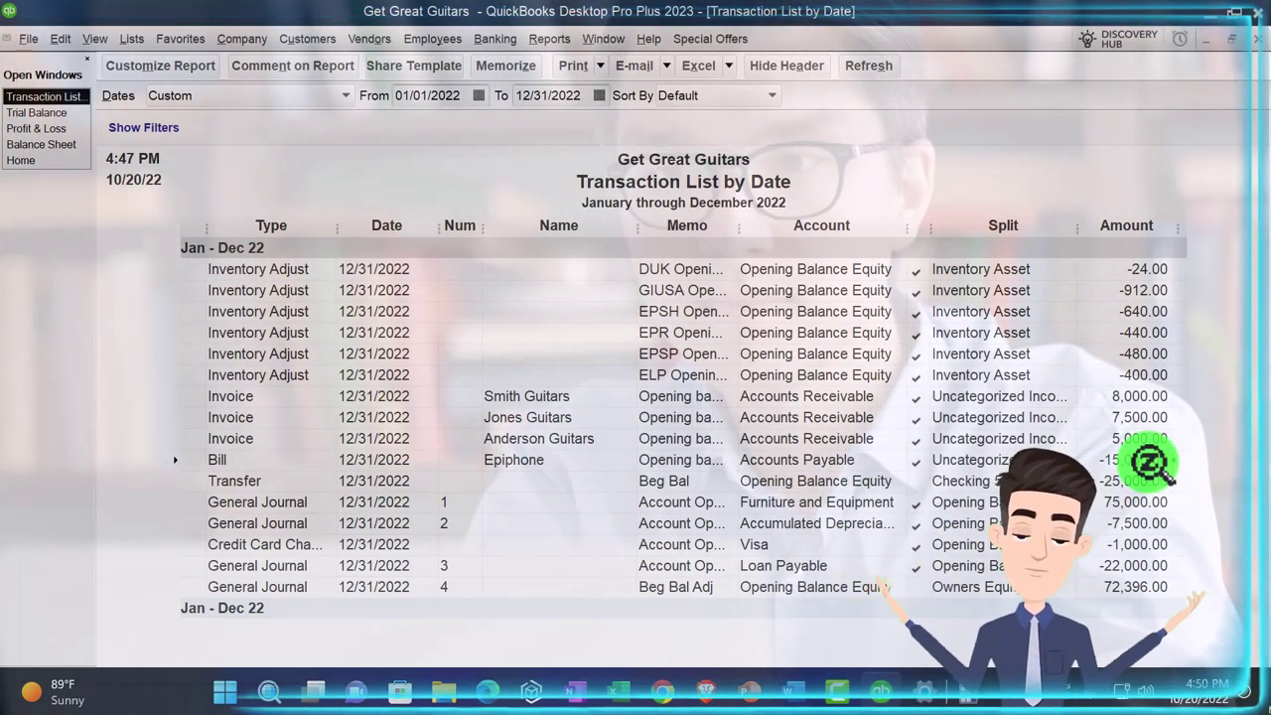
double_click(1149, 463)
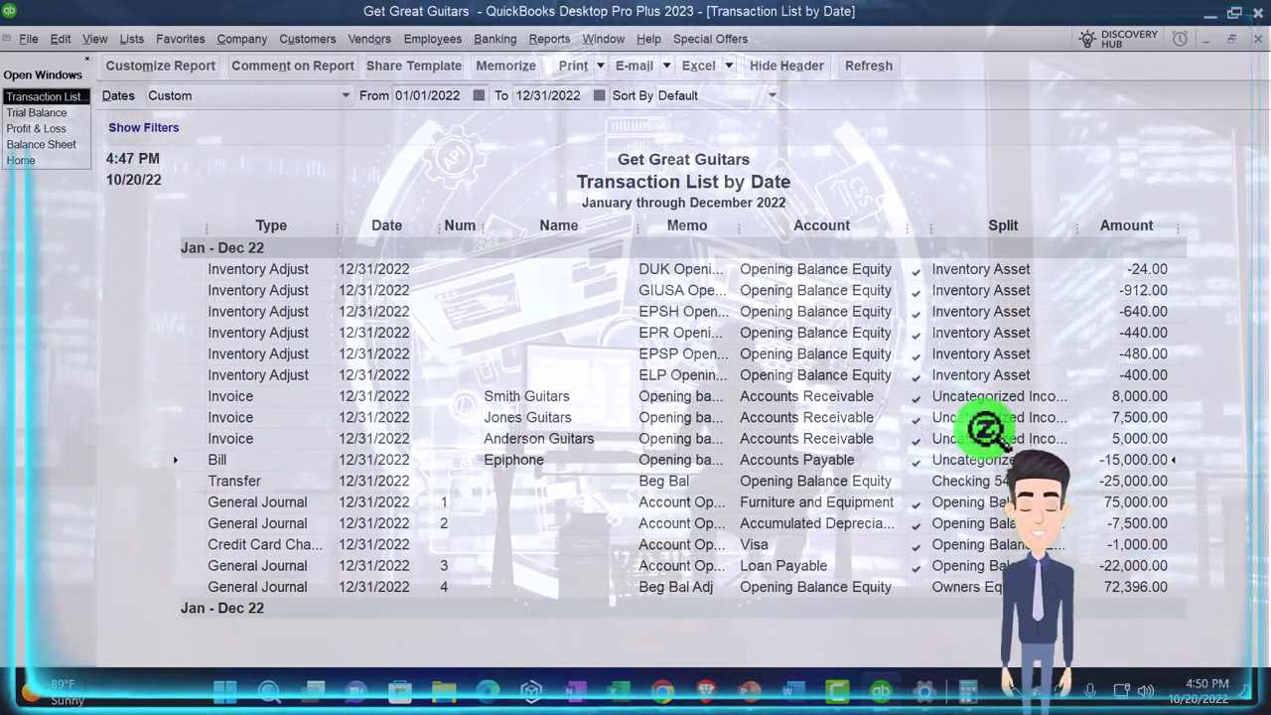
click(235, 480)
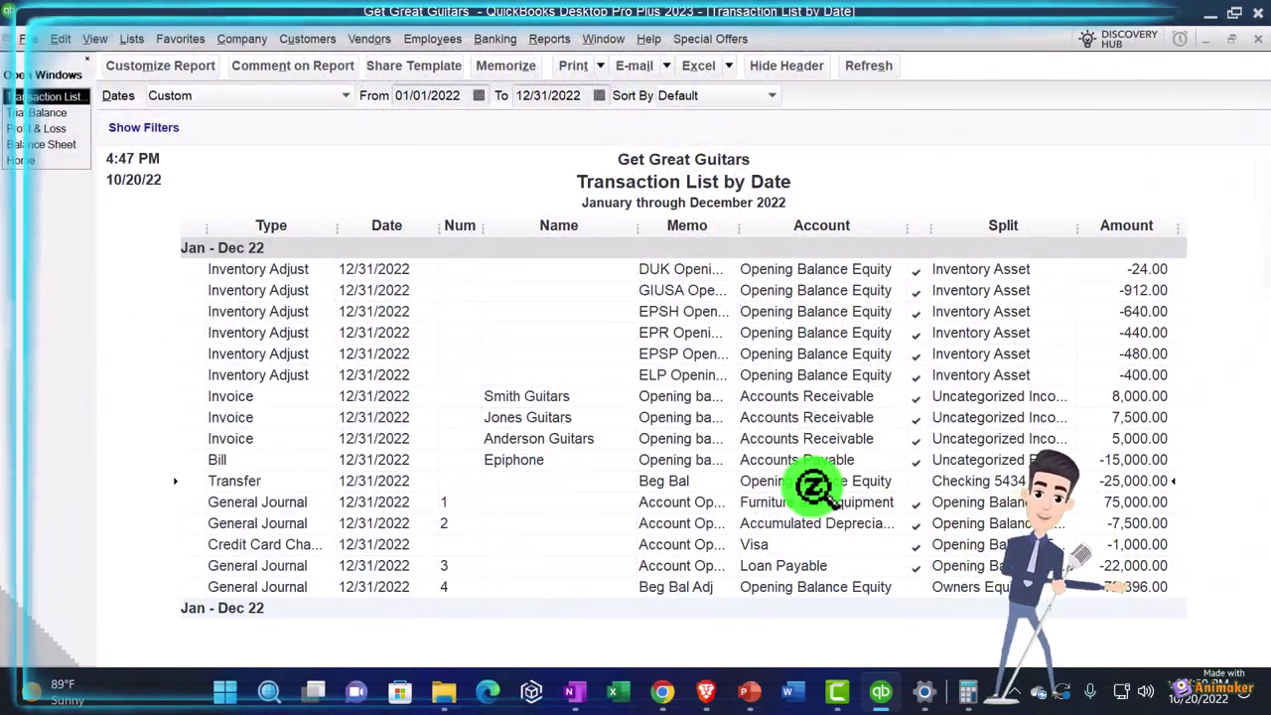
Return to the Balance Sheet, check its Accounts Receivable against the Customer Balance Summary report, and close that summary
click(59, 146)
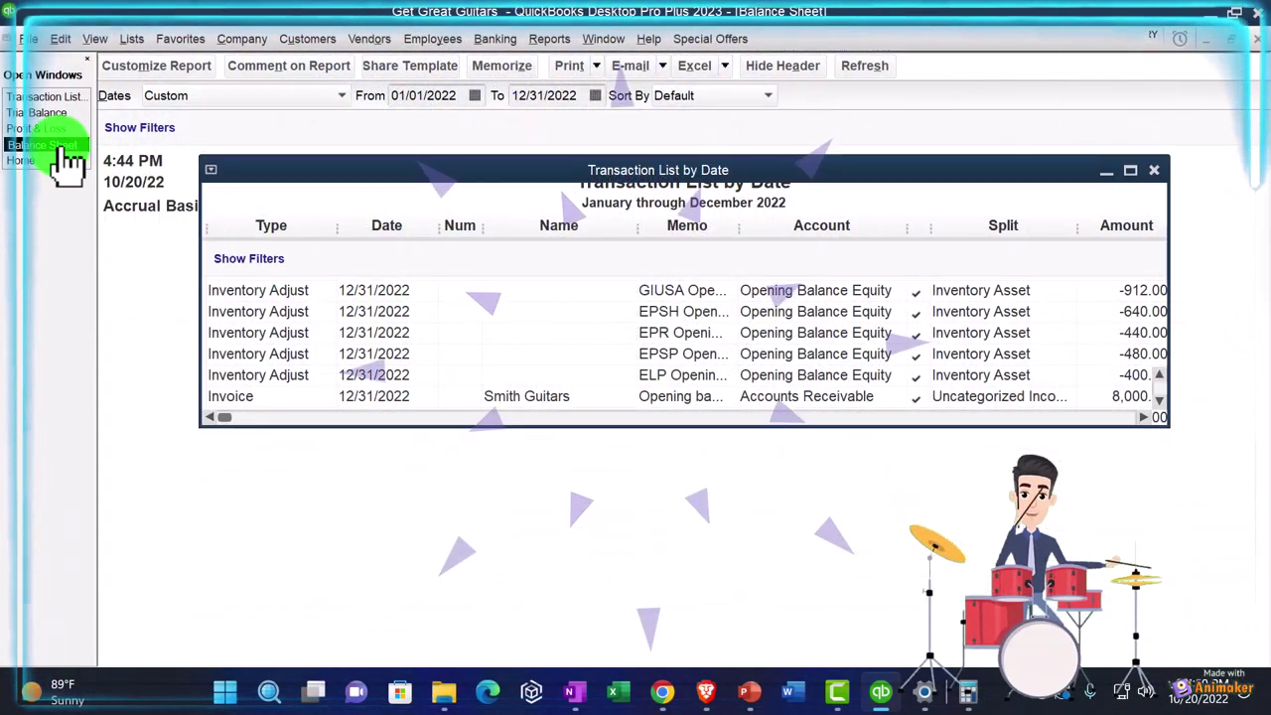
scroll(748, 344, up, 6)
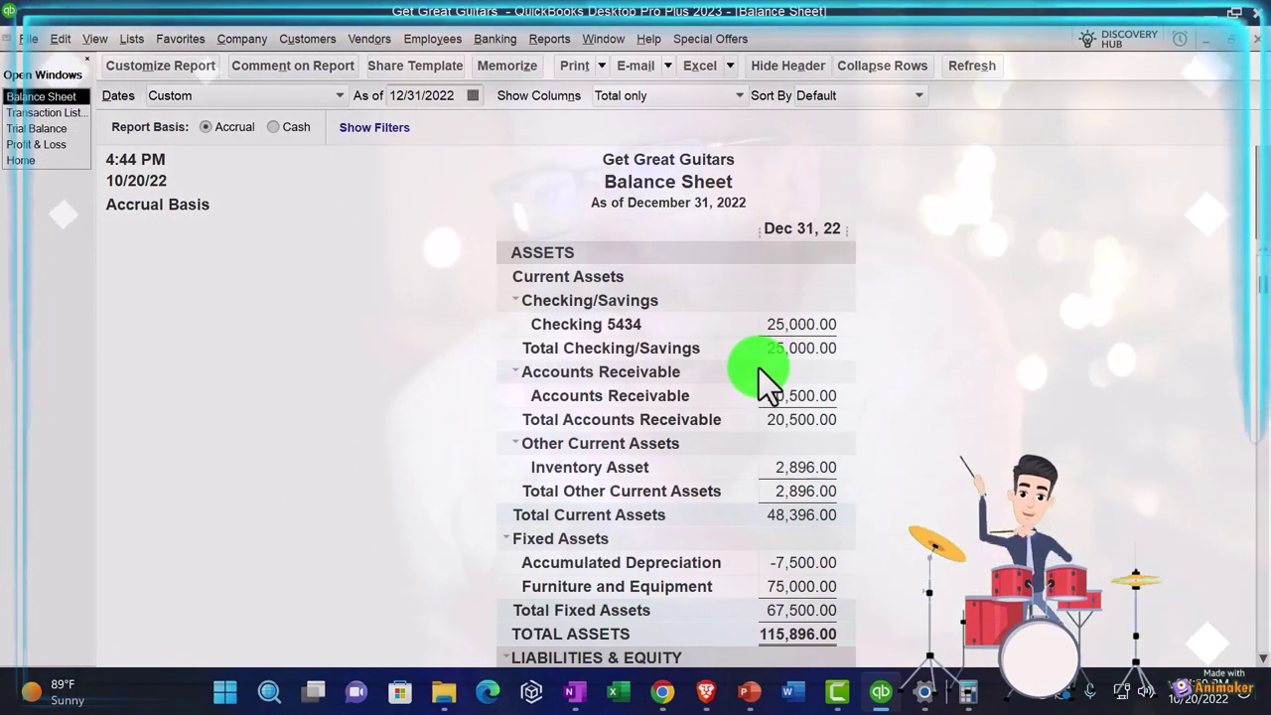
click(549, 39)
mouse_move(560, 233)
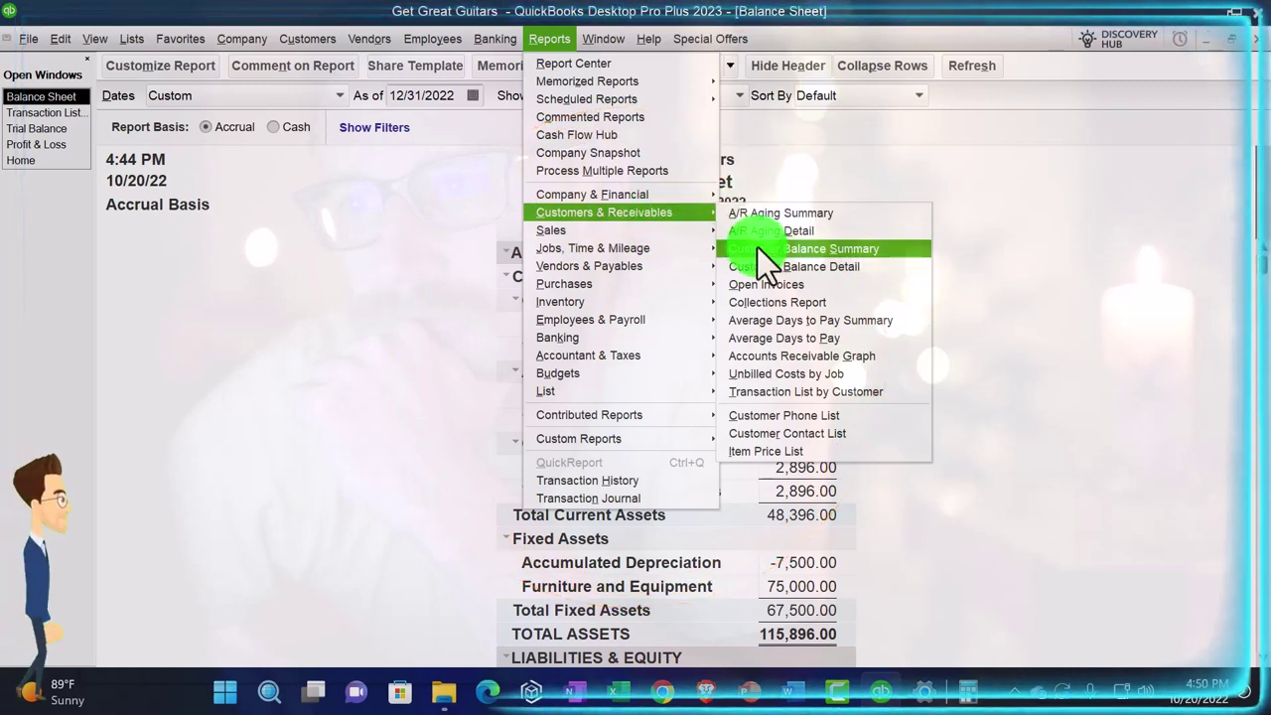
click(757, 247)
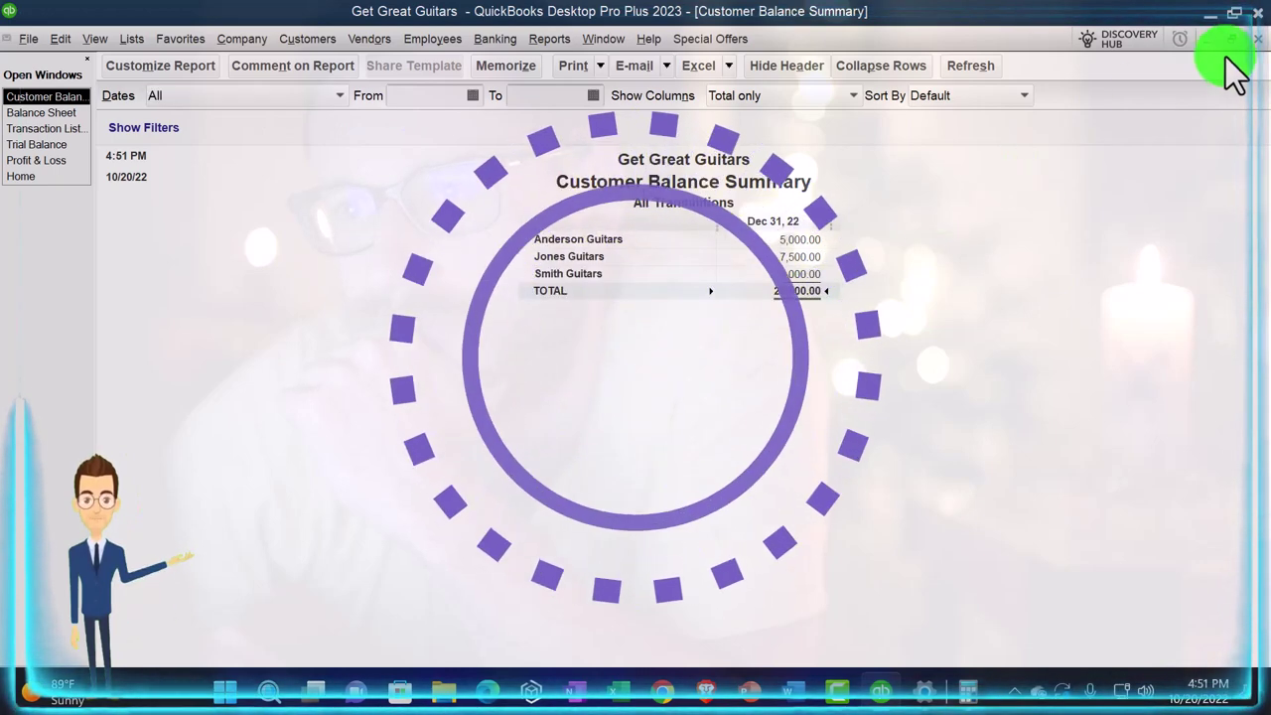
click(1257, 39)
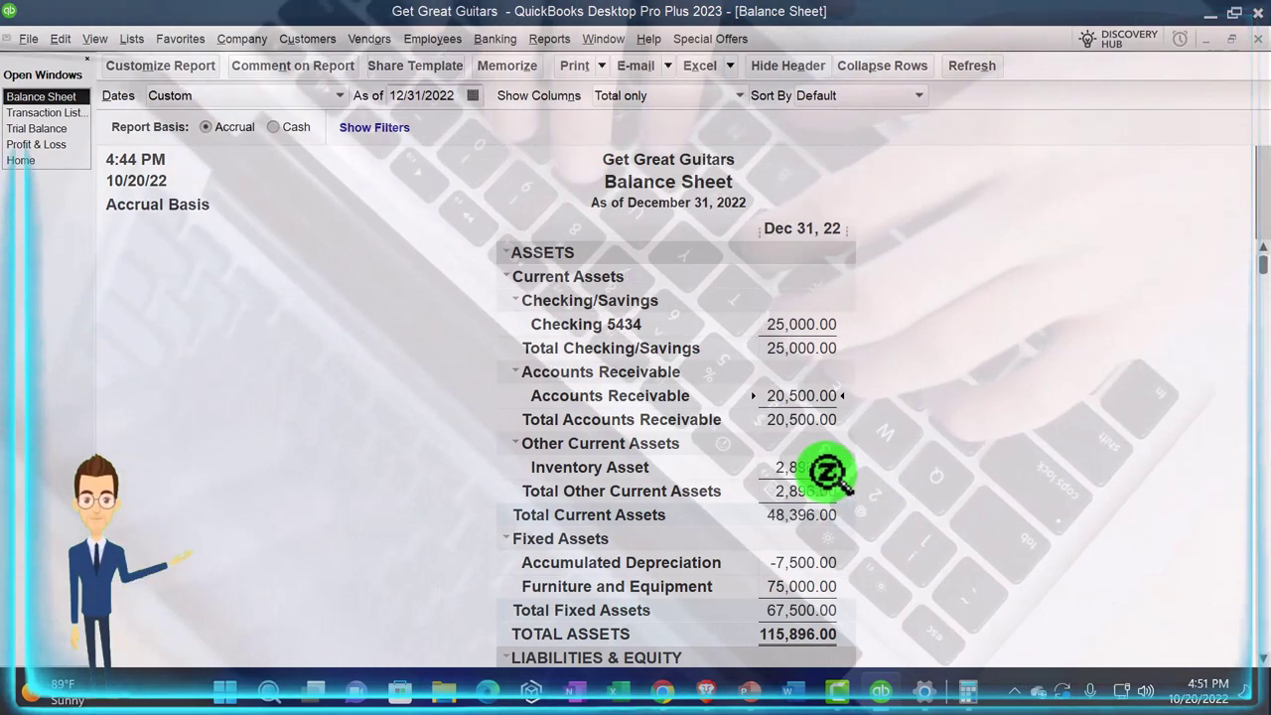
Open the Inventory Valuation Summary report to support the Inventory Asset balance, and set its as-of date to 12/31/2022
scroll(994, 524, down, 2)
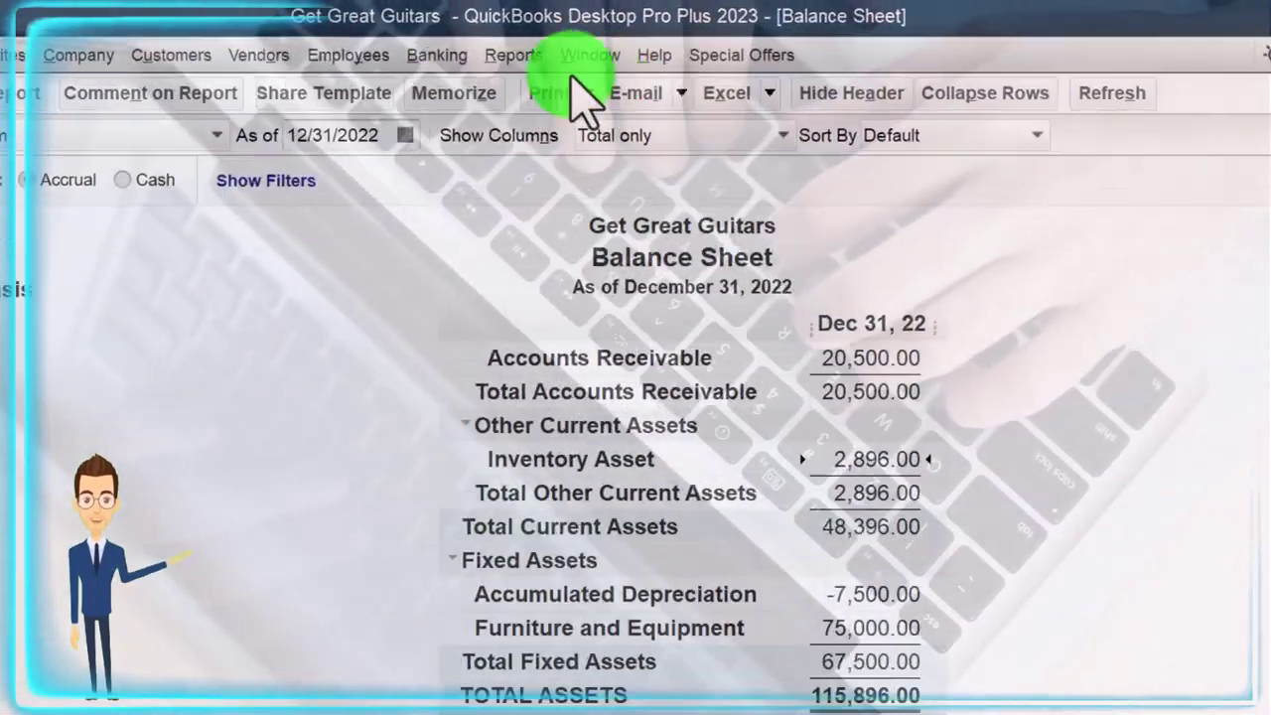
click(549, 39)
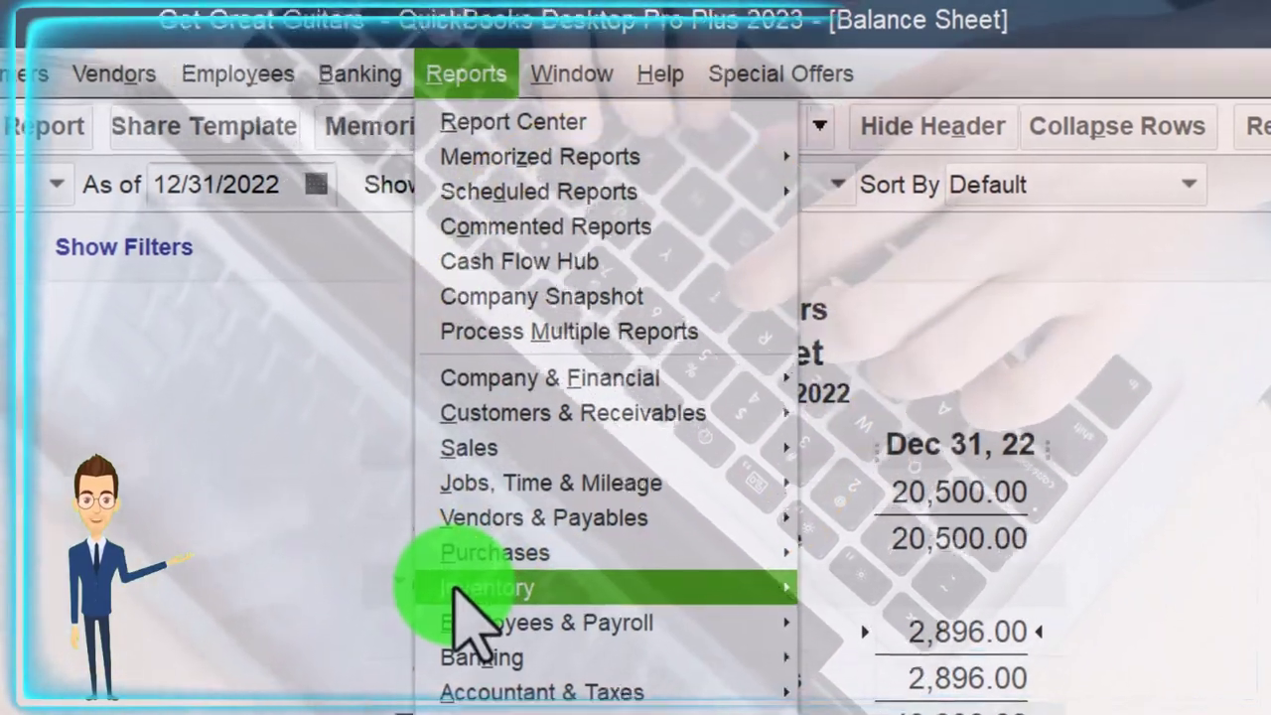
mouse_move(803, 591)
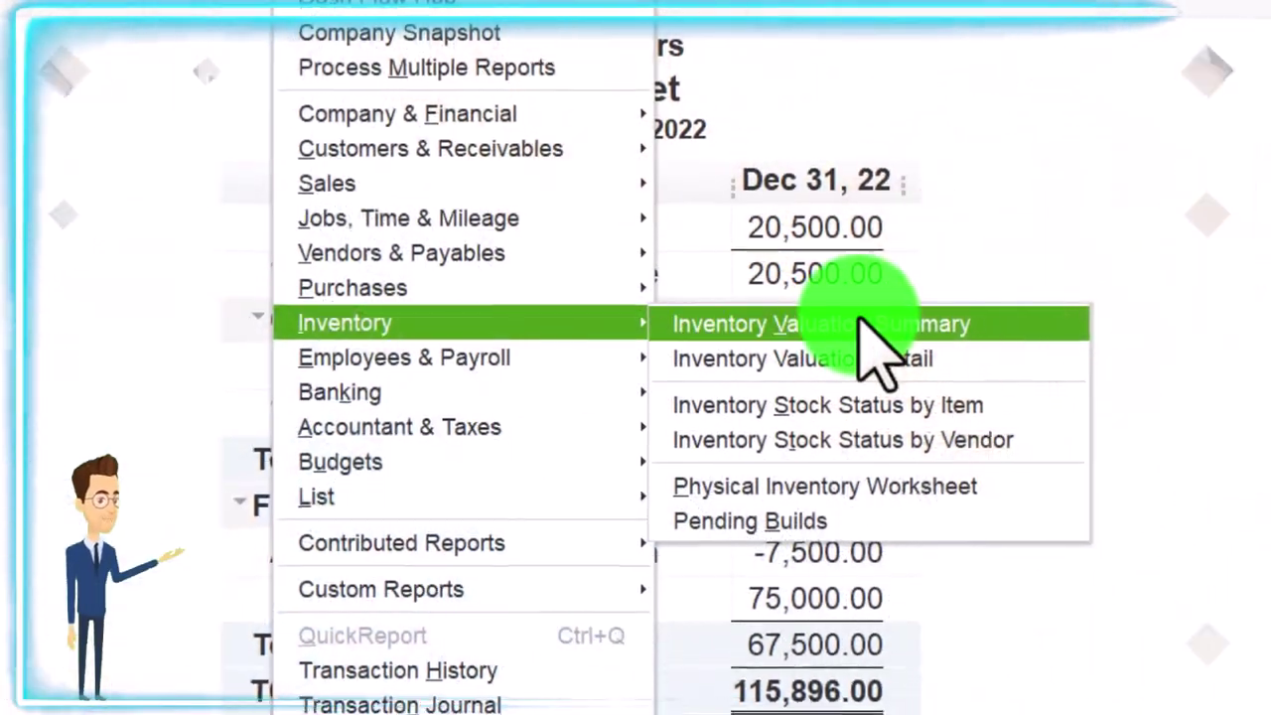
click(859, 324)
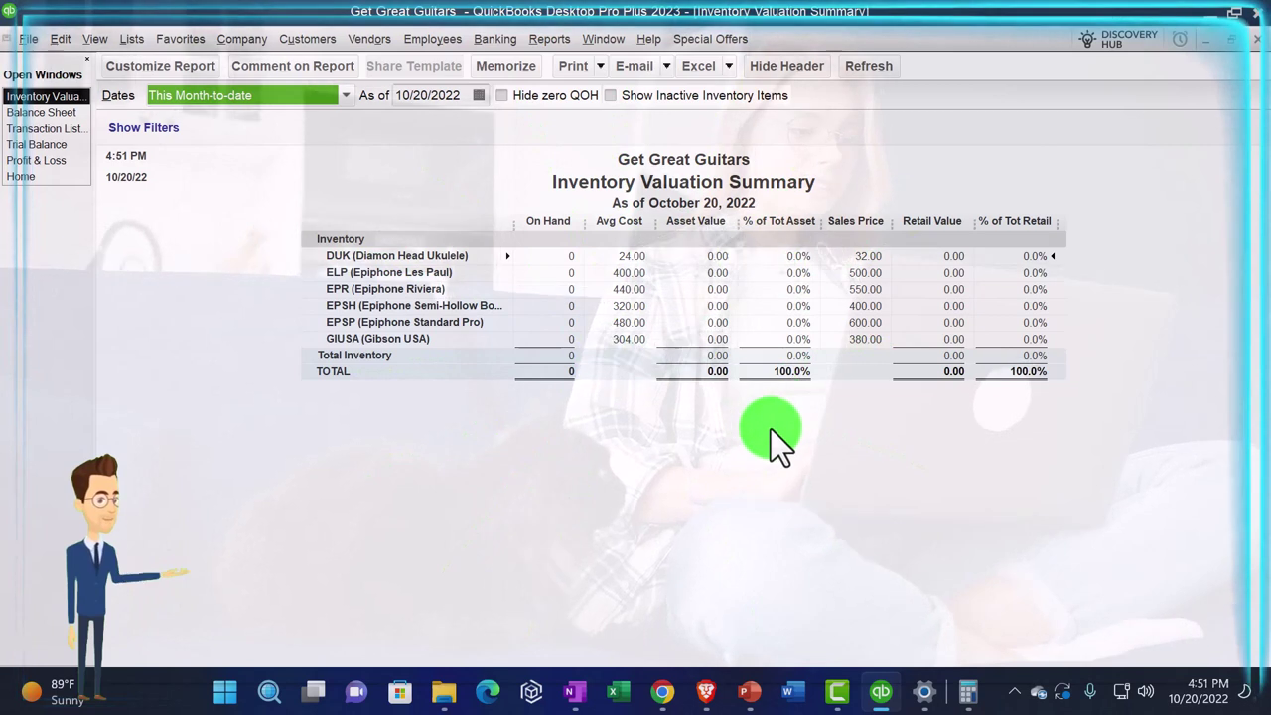
key(Tab)
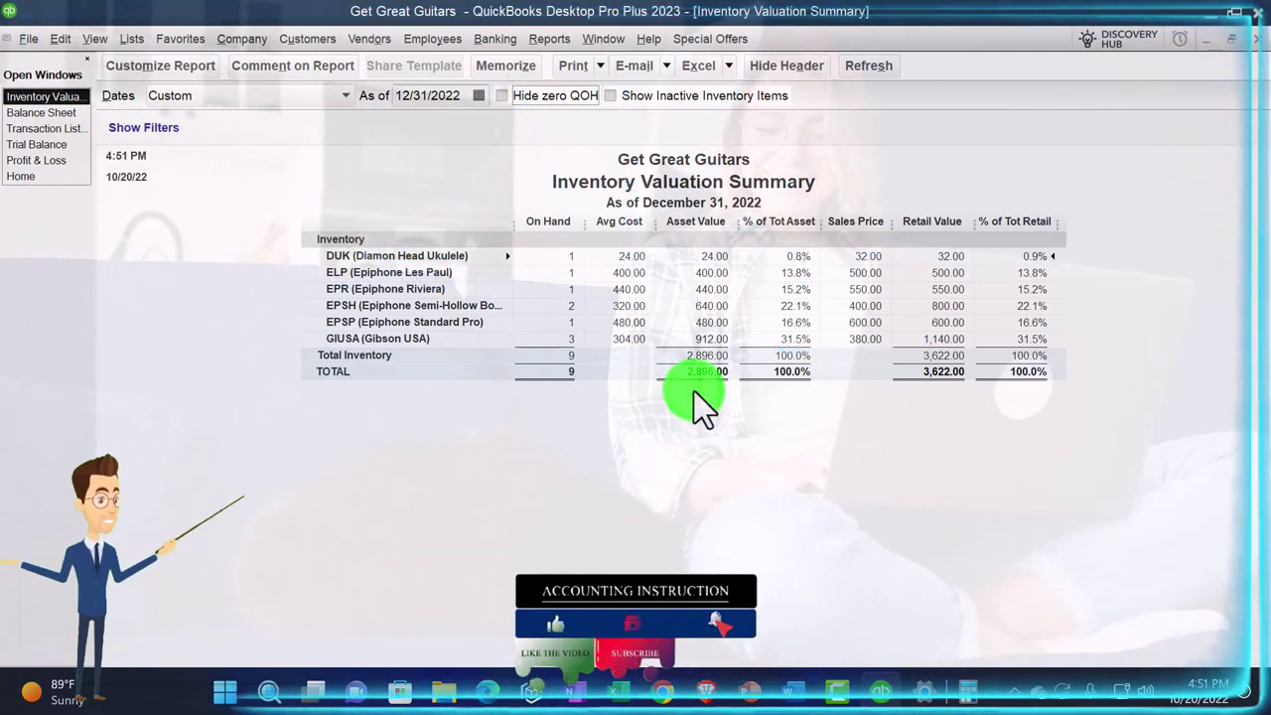
Close the Inventory Valuation Summary and review the fixed asset balances on the Balance Sheet
click(1257, 39)
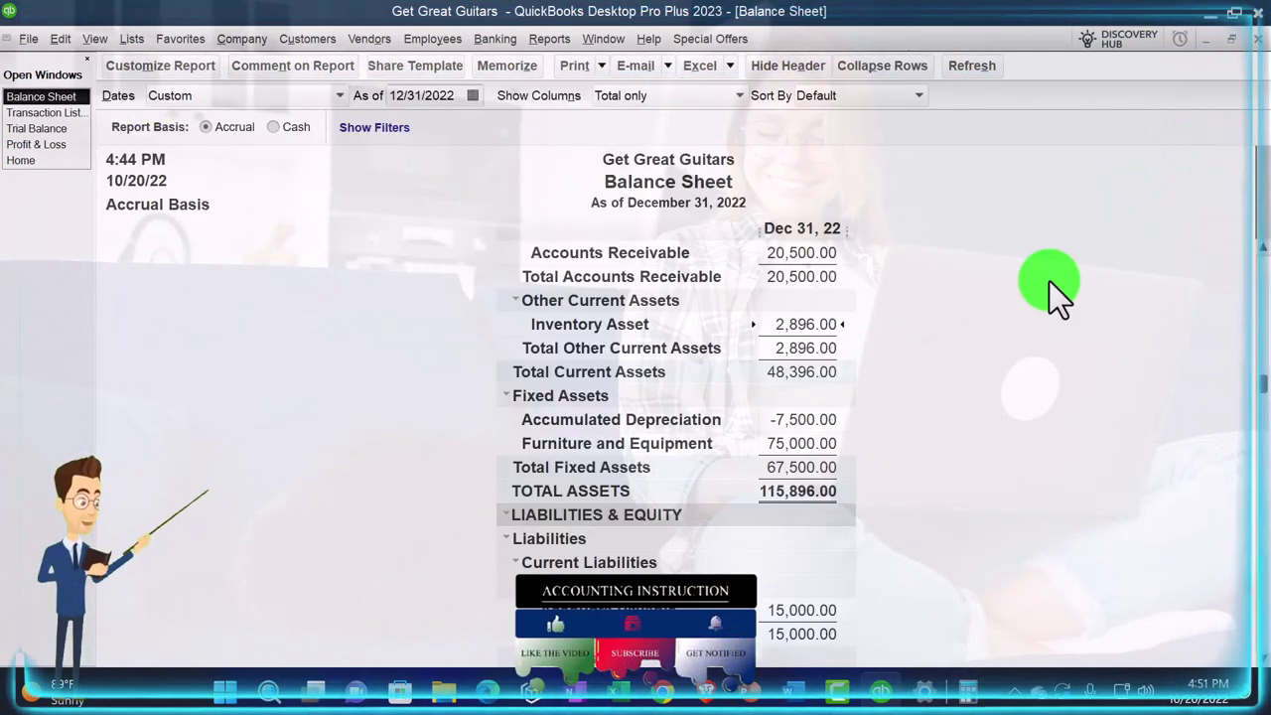
scroll(809, 335, down, 4)
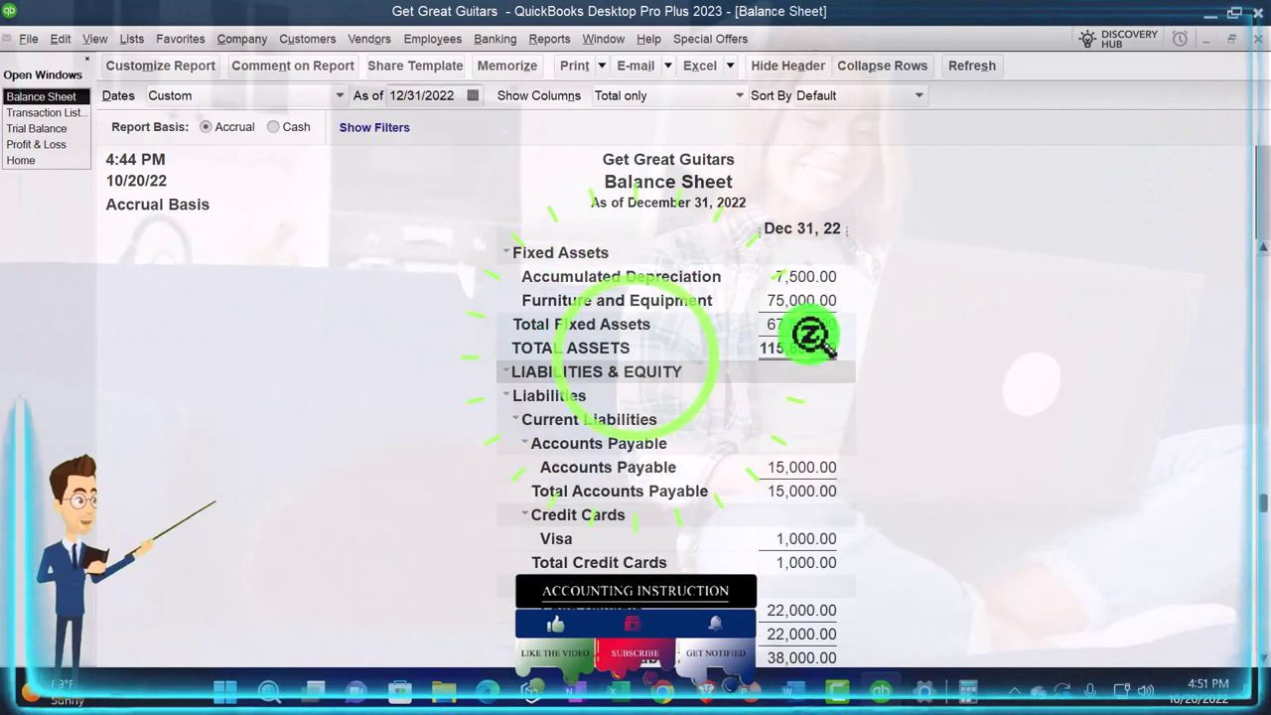
scroll(847, 350, up, 2)
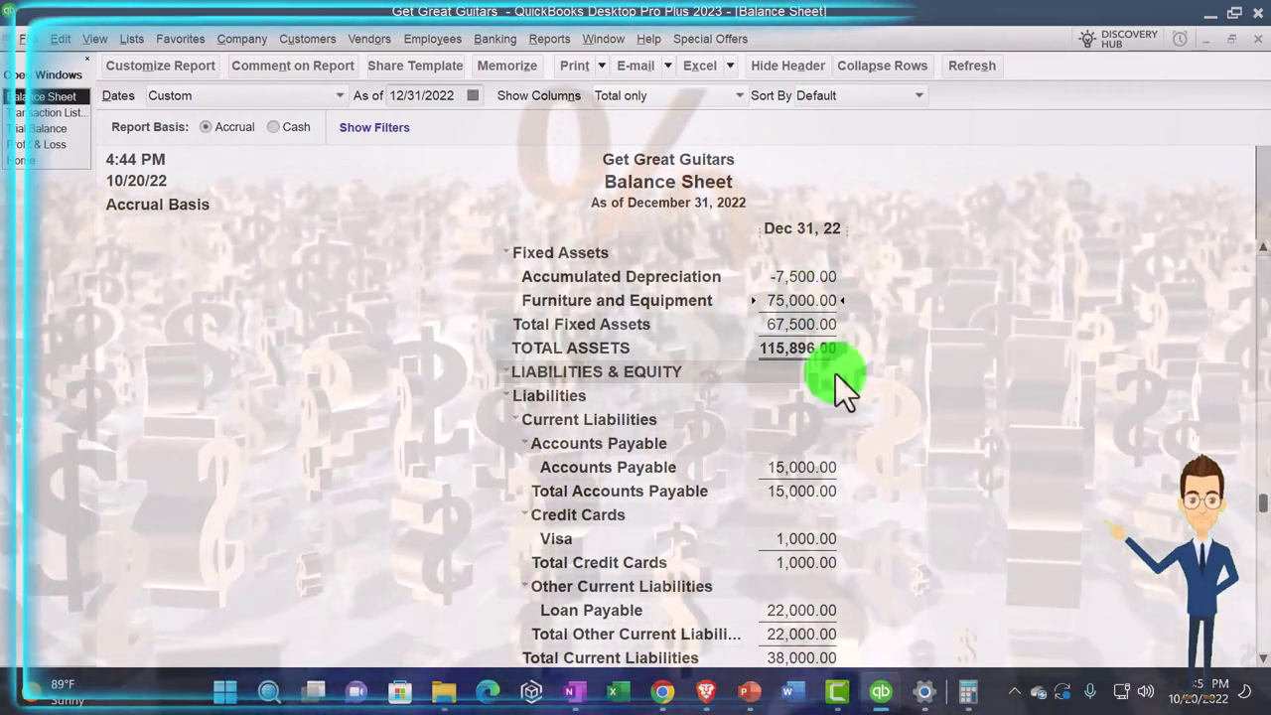
scroll(836, 377, down, 1)
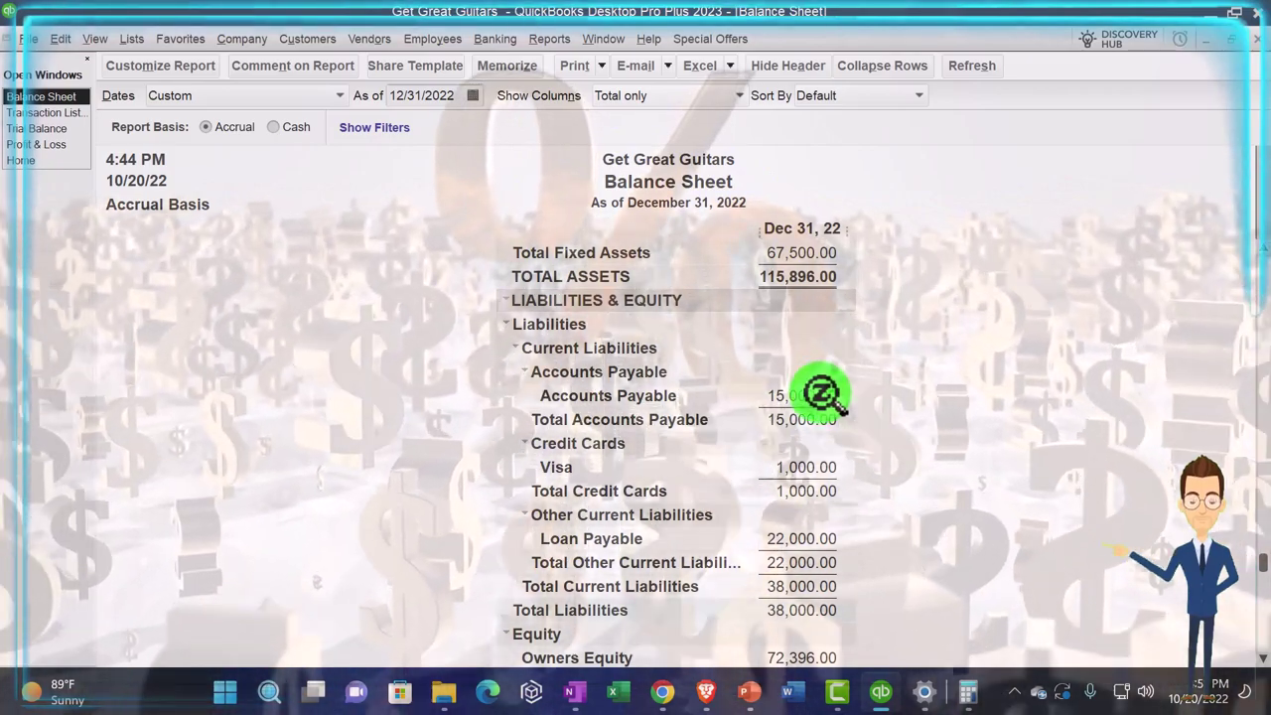
Check the Balance Sheet's Accounts Payable against the Vendor Balance Summary report, and close that summary
click(820, 395)
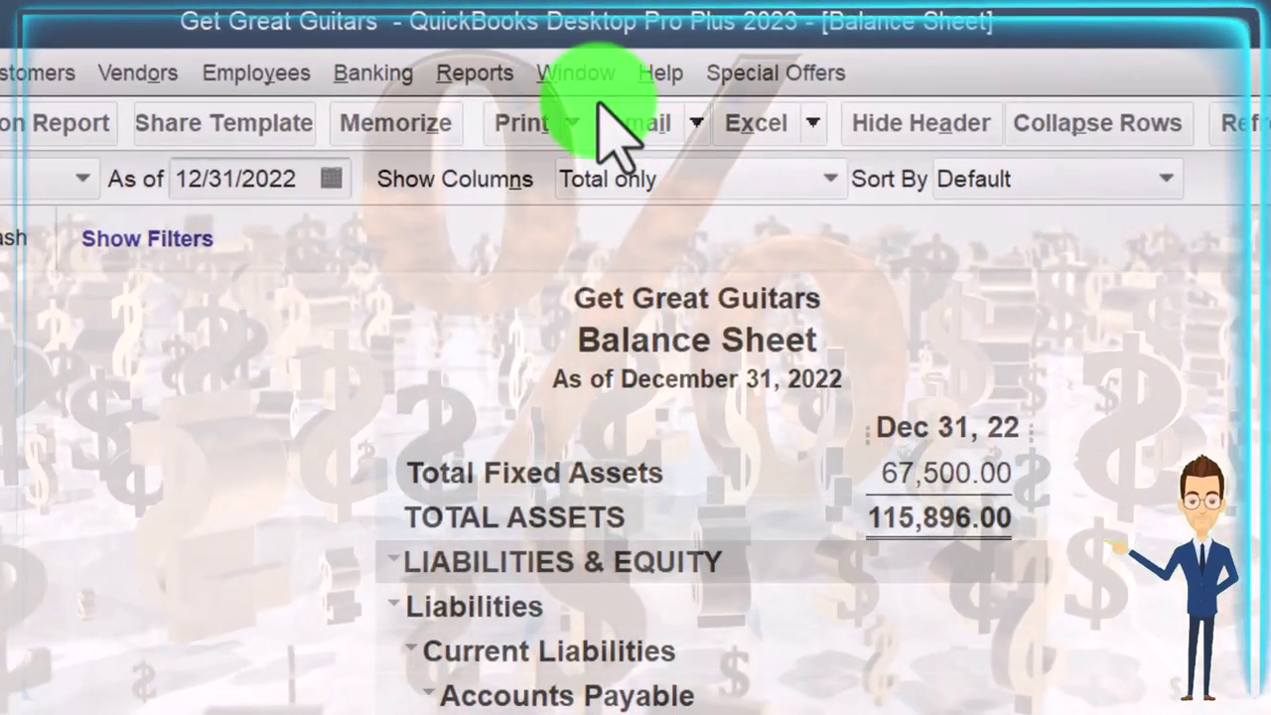
click(489, 73)
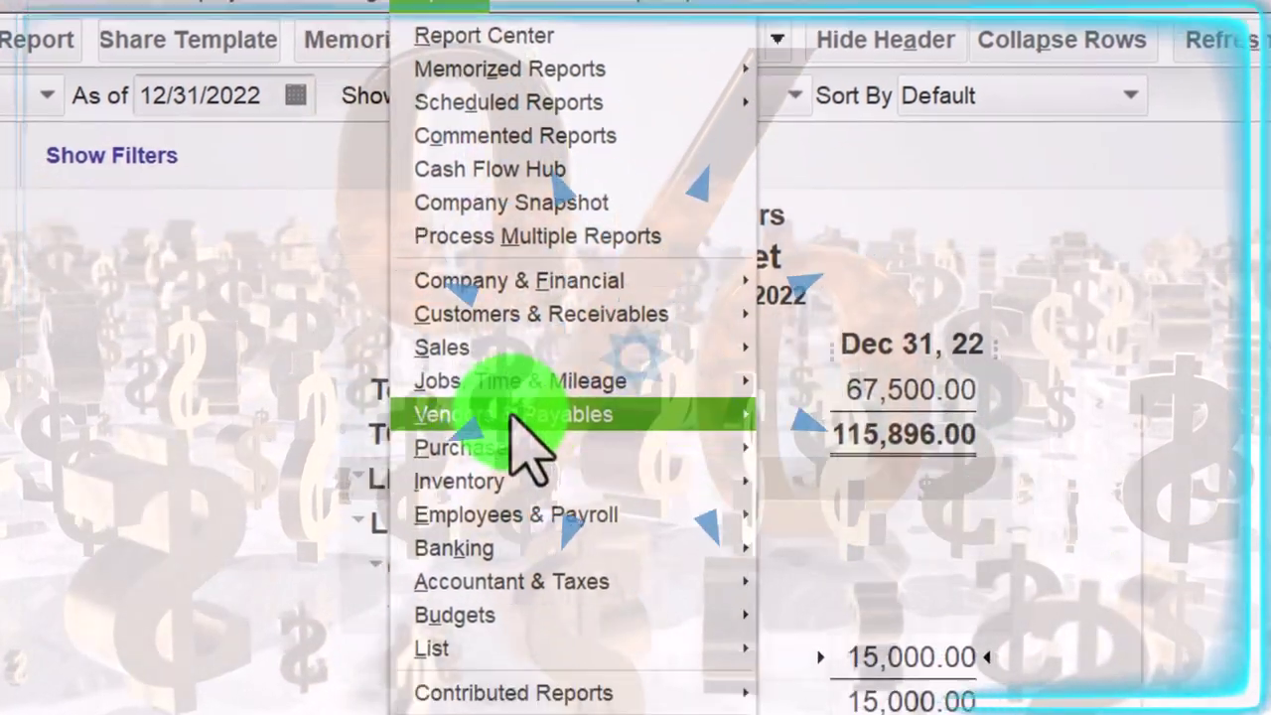
mouse_move(576, 497)
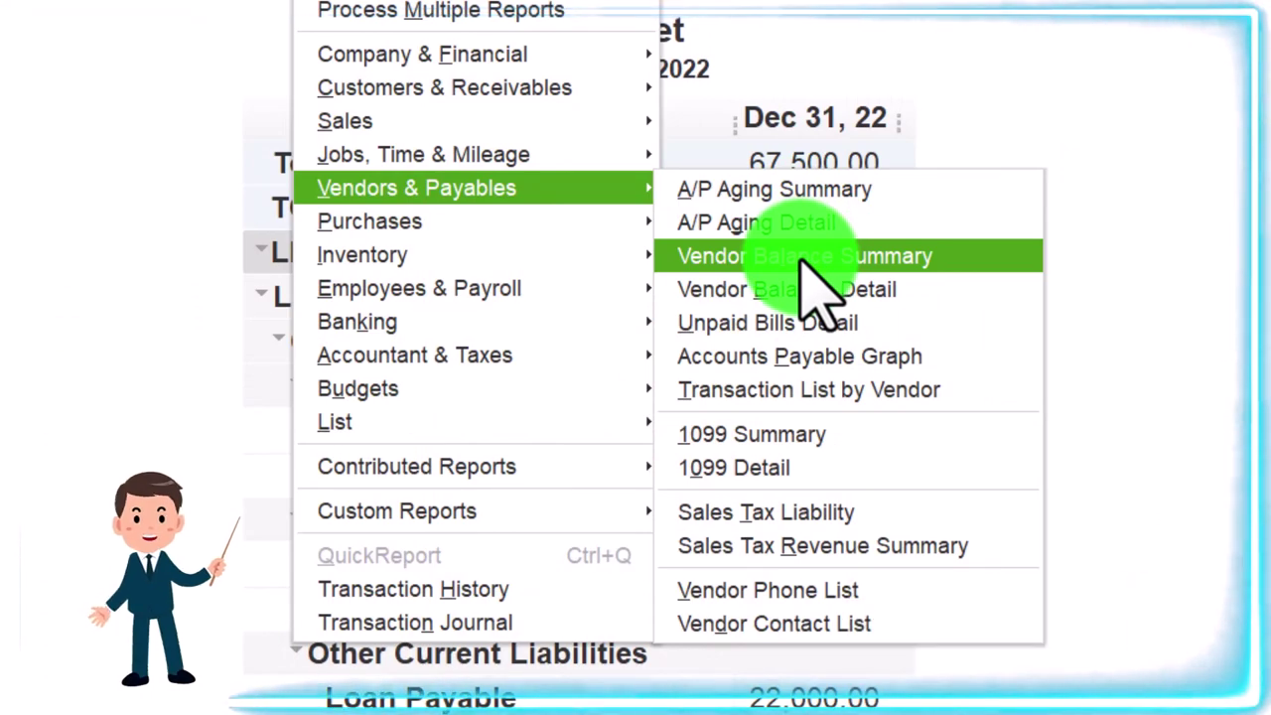
click(801, 258)
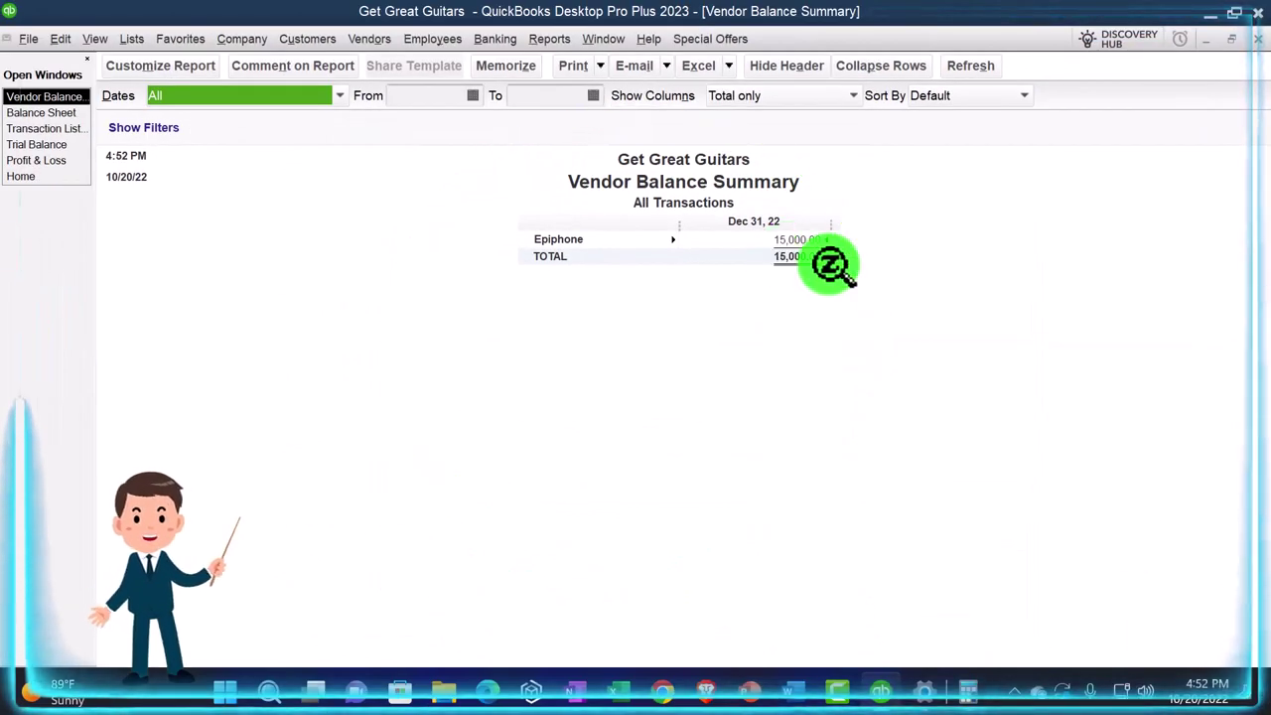
click(1256, 40)
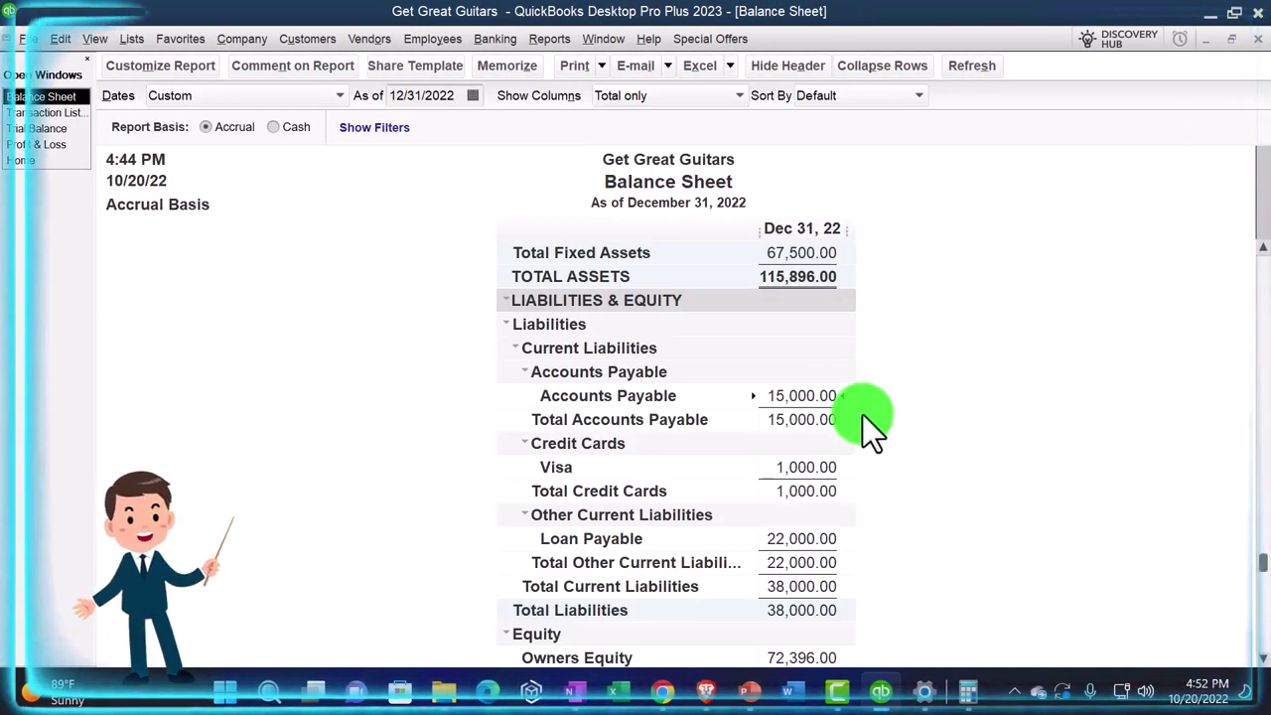
Inspect the transactions behind Accounts Payable and Accounts Receivable from the Balance Sheet, closing each detail report
double_click(806, 395)
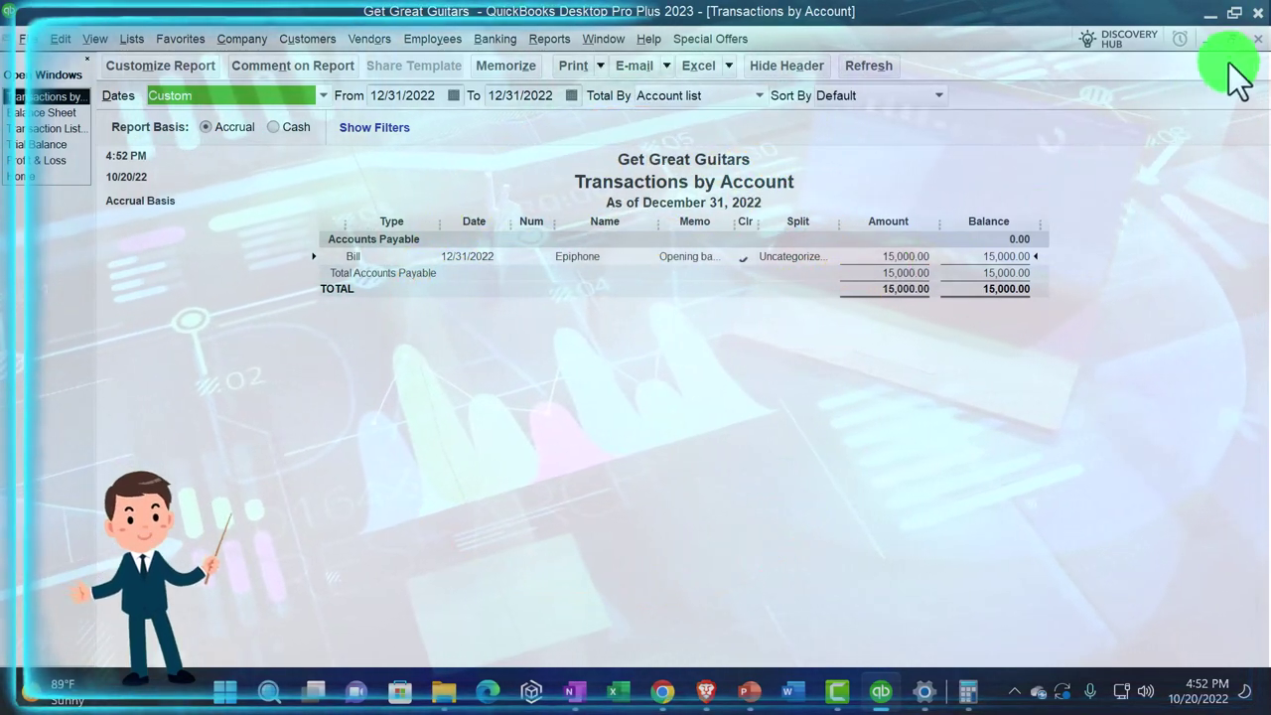
click(1255, 41)
scroll(979, 411, up, 3)
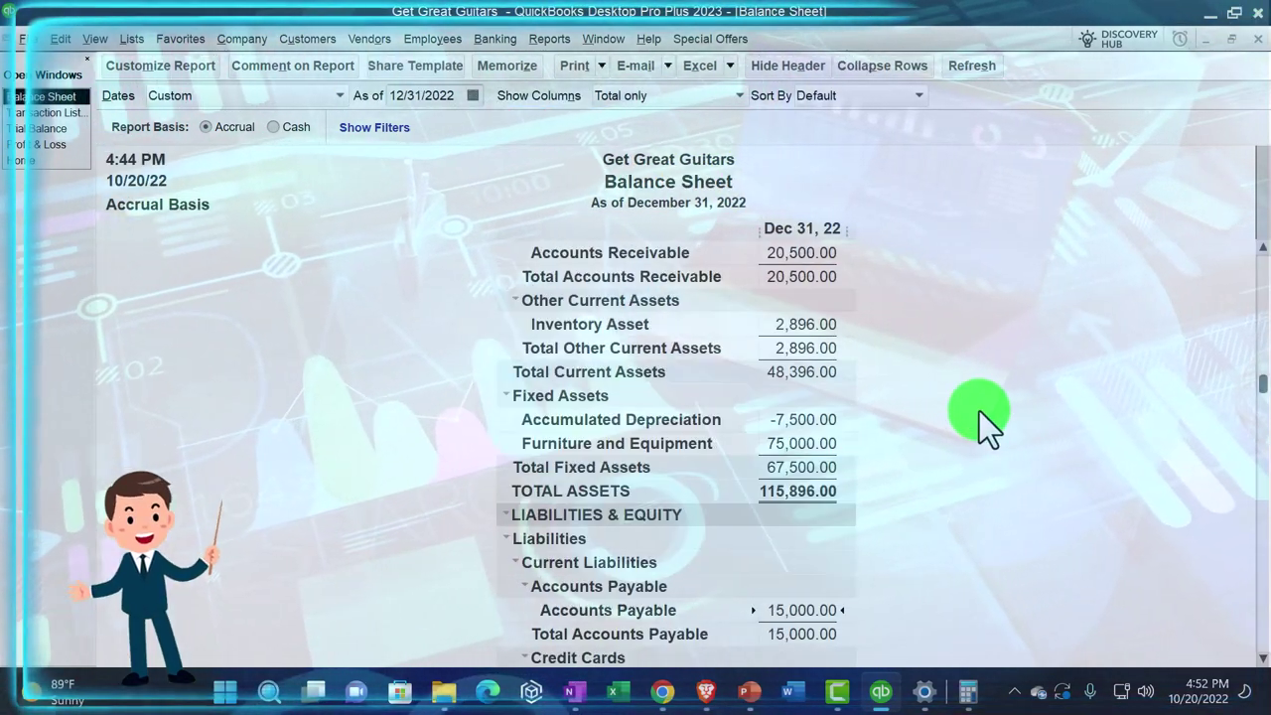
scroll(979, 411, up, 2)
double_click(802, 322)
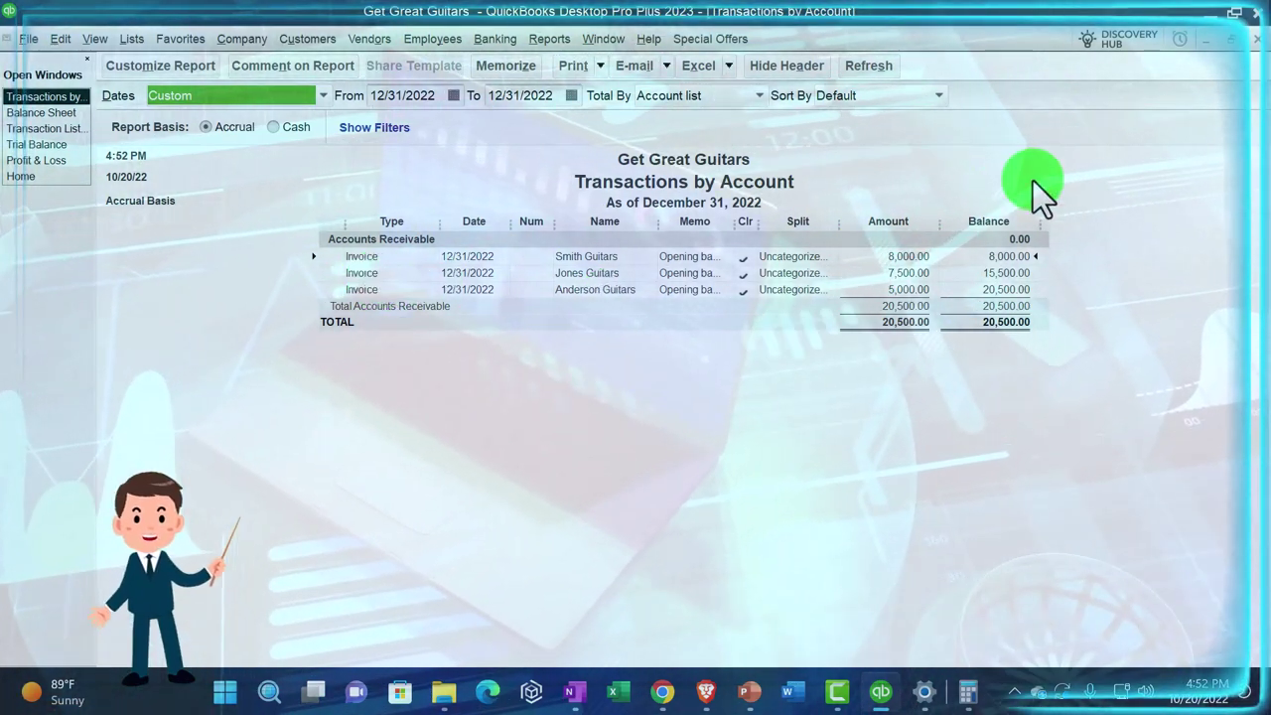
click(1253, 40)
Review the Balance Sheet's liabilities and equity, and look through the report's print, e-mail and Excel export options
scroll(1030, 463, down, 5)
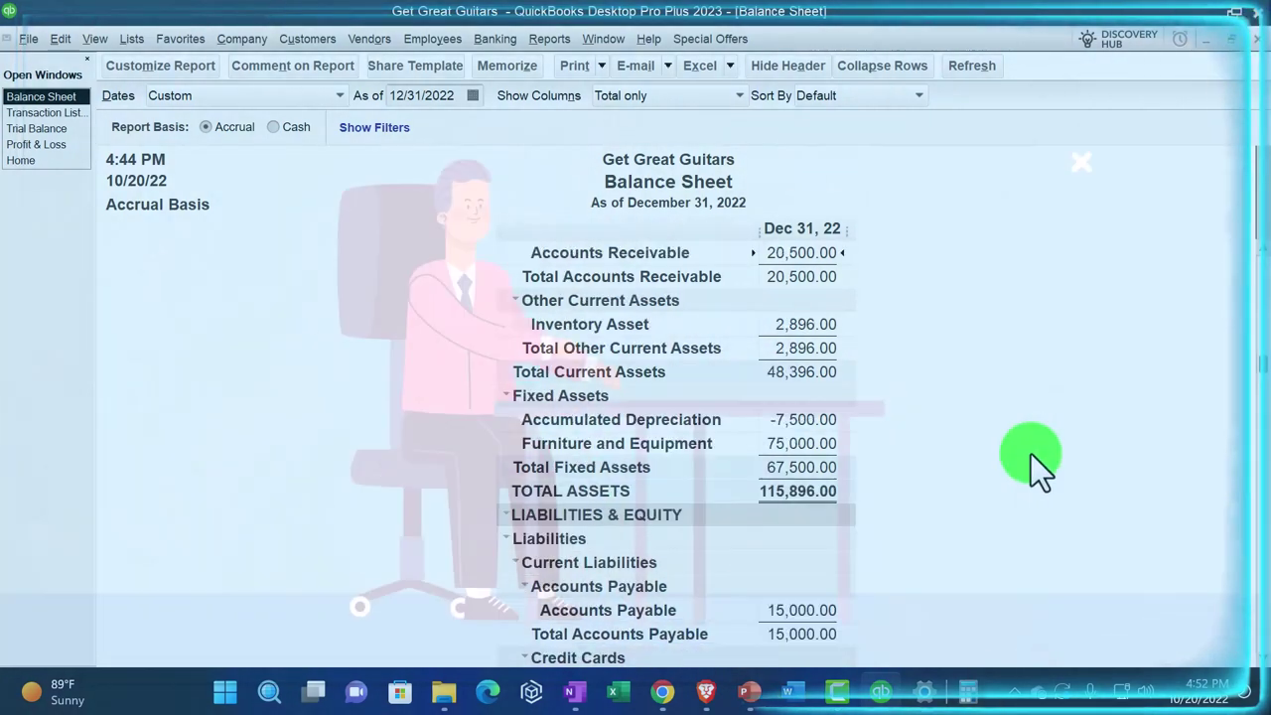
scroll(791, 478, down, 1)
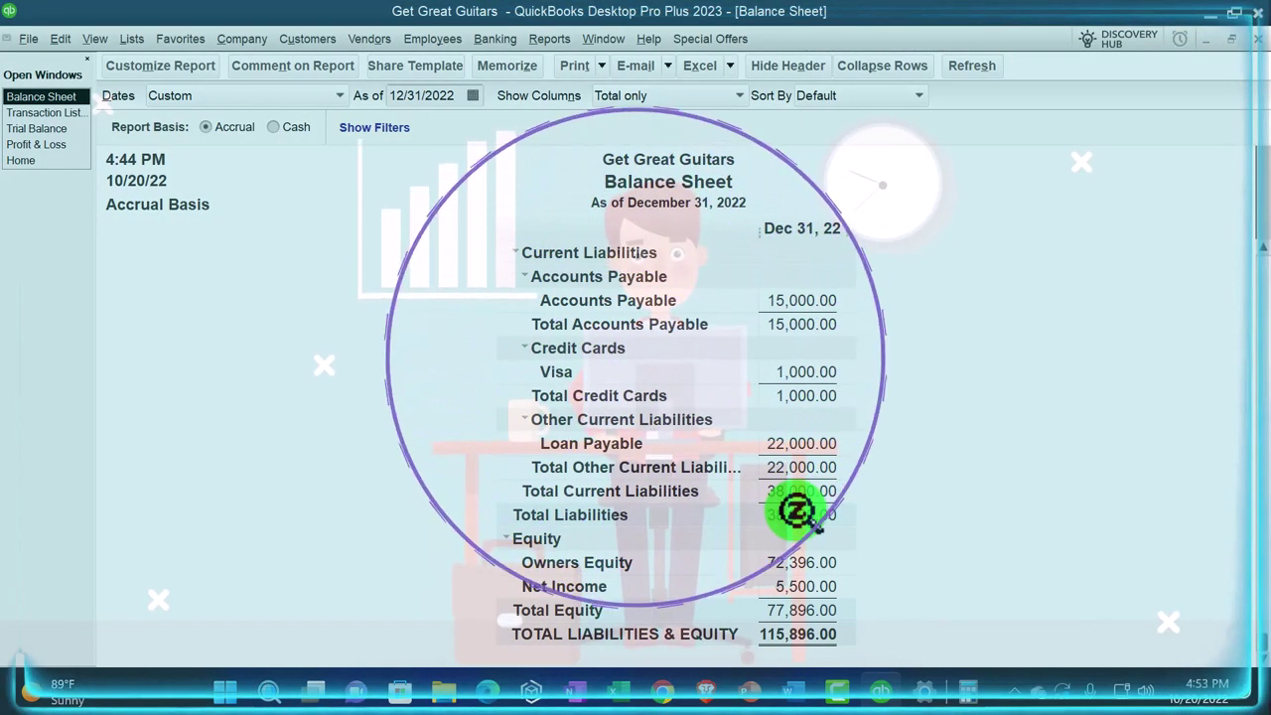
scroll(797, 512, up, 6)
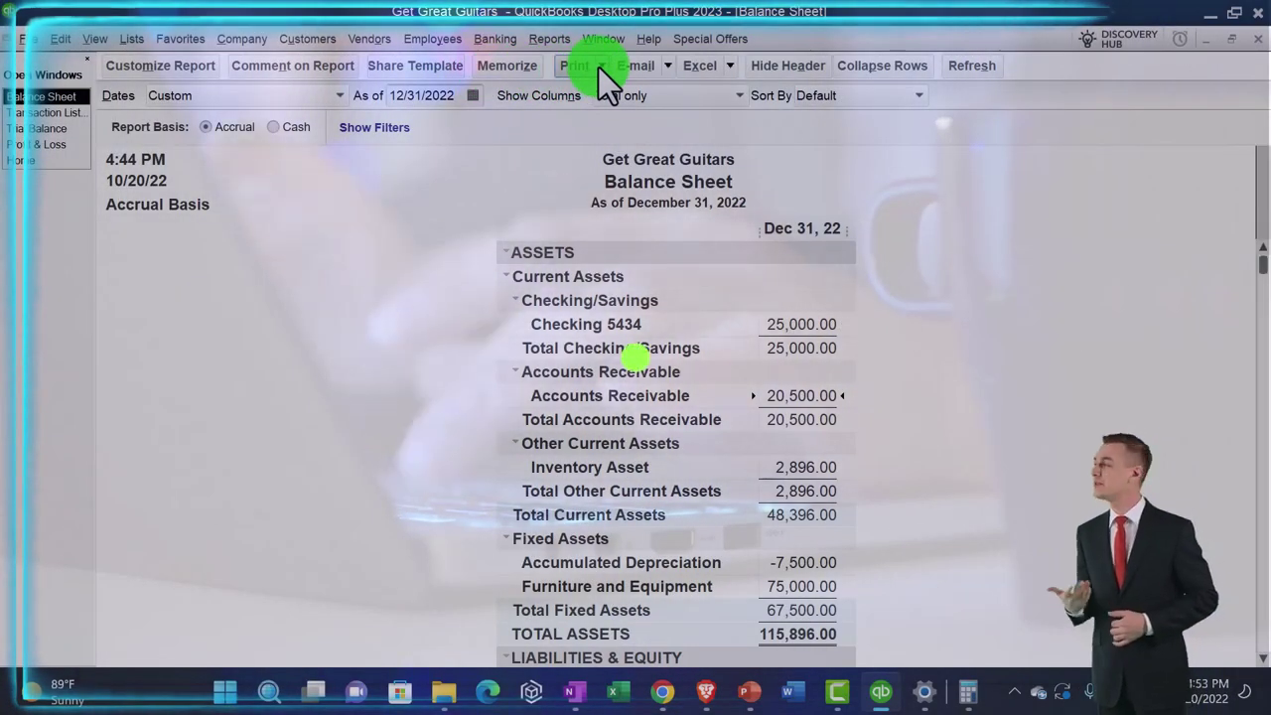
click(598, 68)
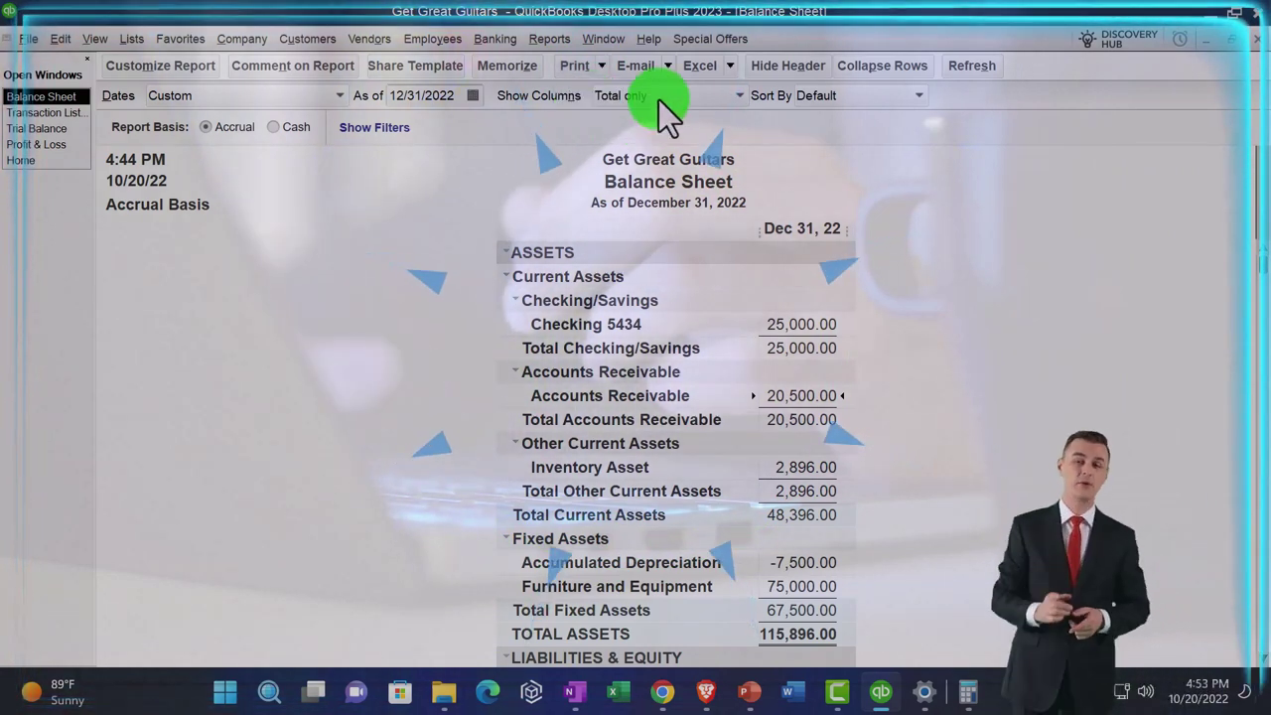
click(665, 66)
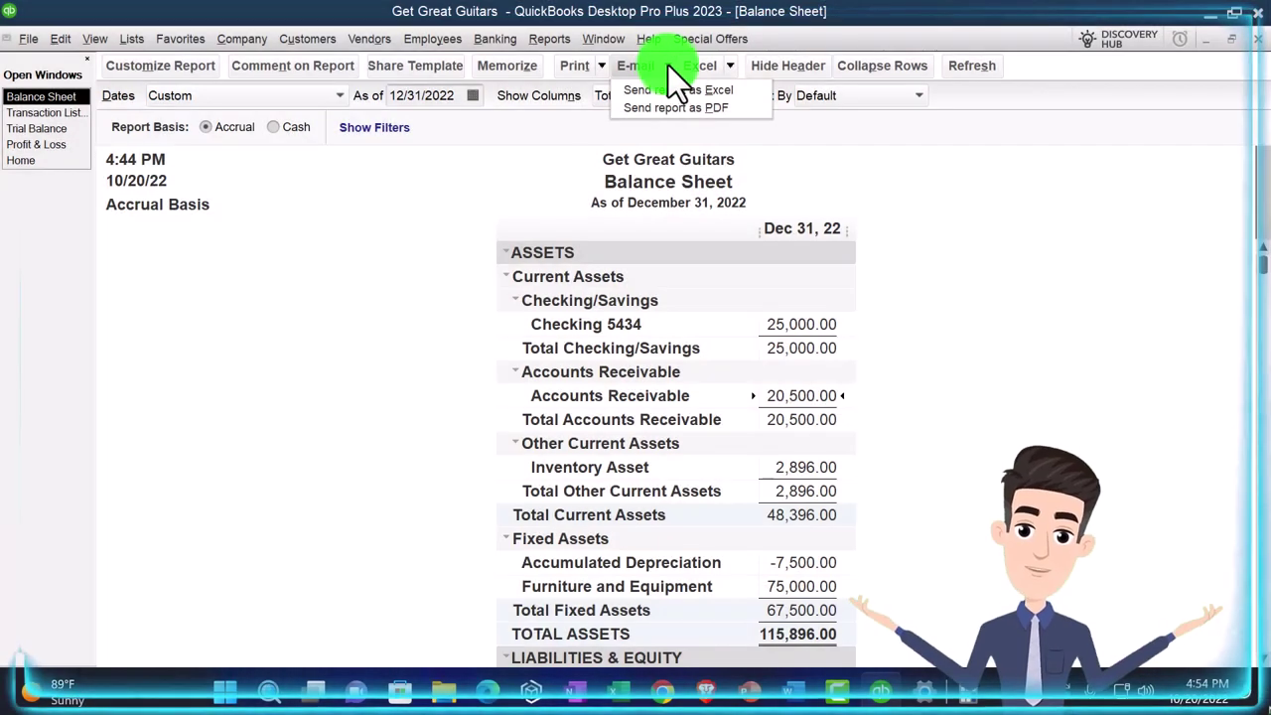
click(730, 73)
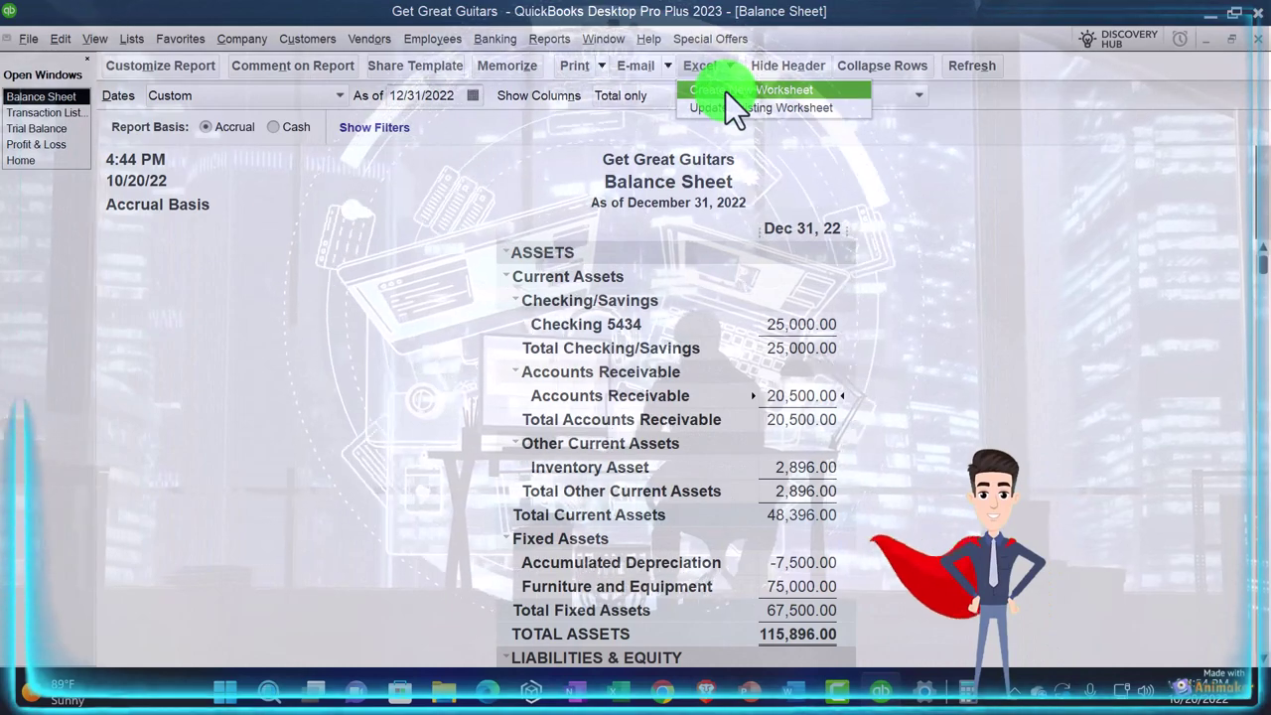
click(602, 69)
click(602, 69)
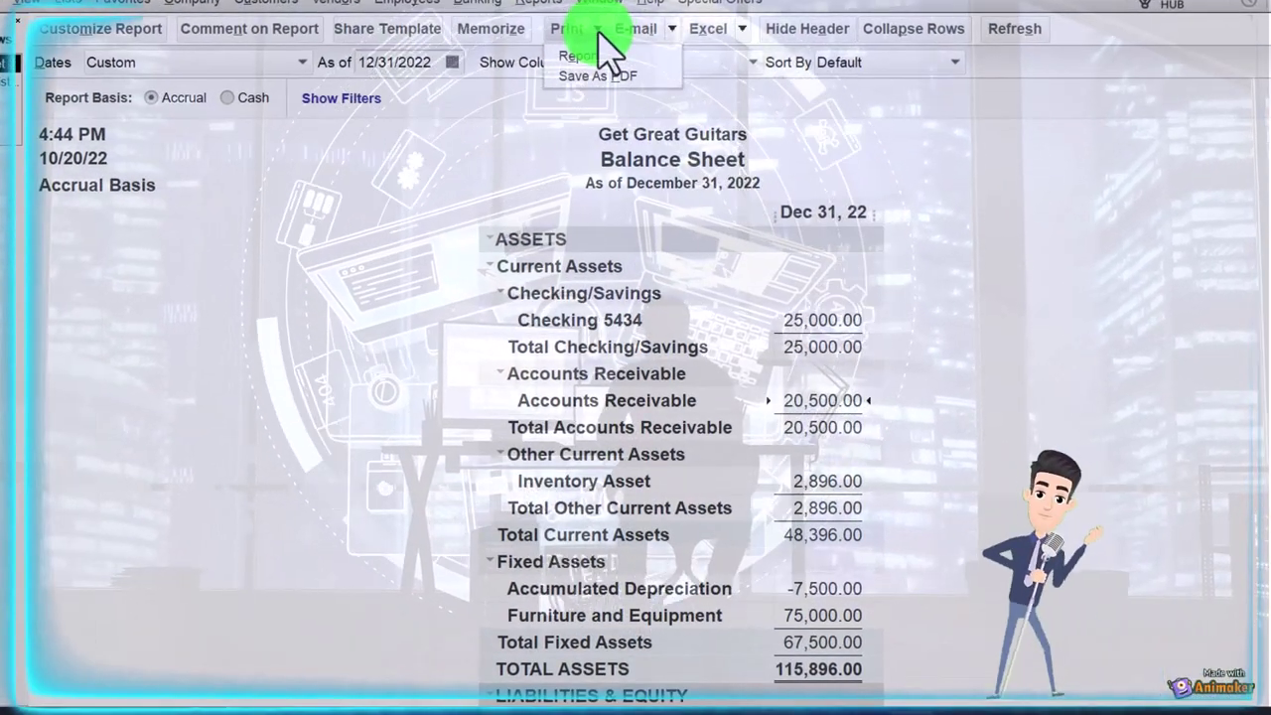
click(738, 28)
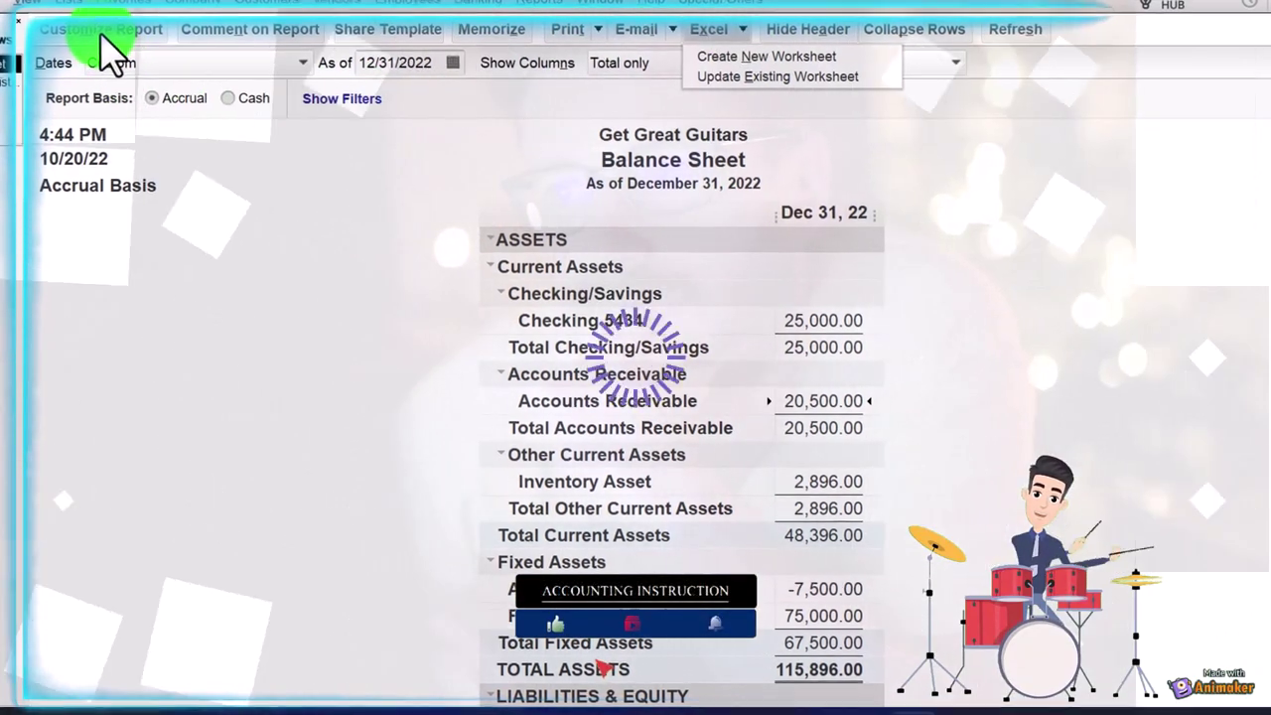
Customize the Balance Sheet header to omit date prepared, time prepared and report basis, and enter the preparer's name as extra footer line
click(99, 27)
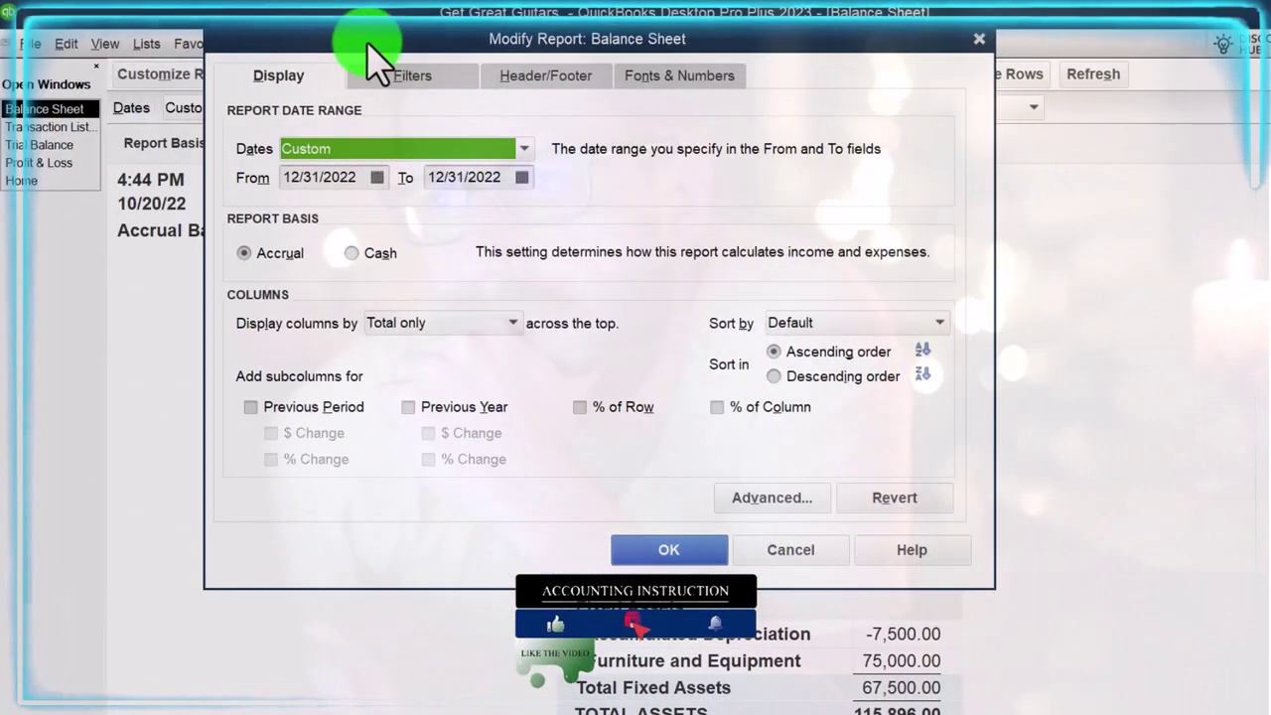
click(518, 79)
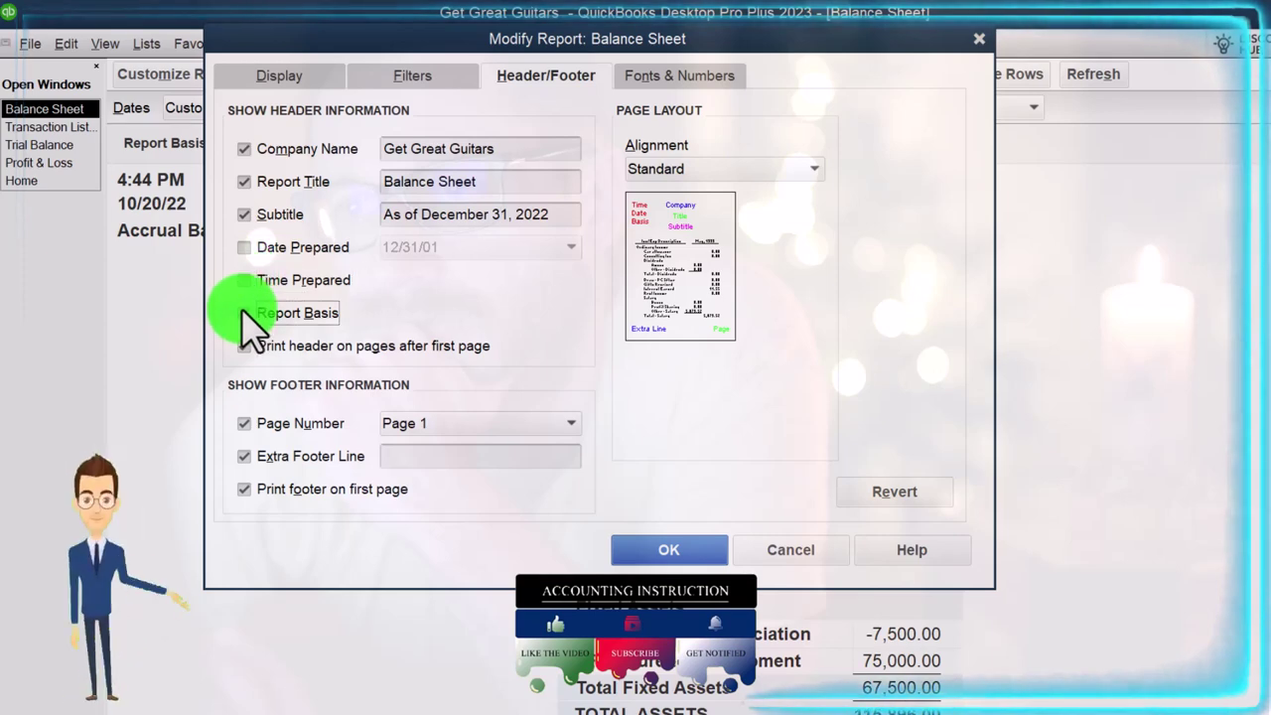
click(431, 456)
text(Robert)
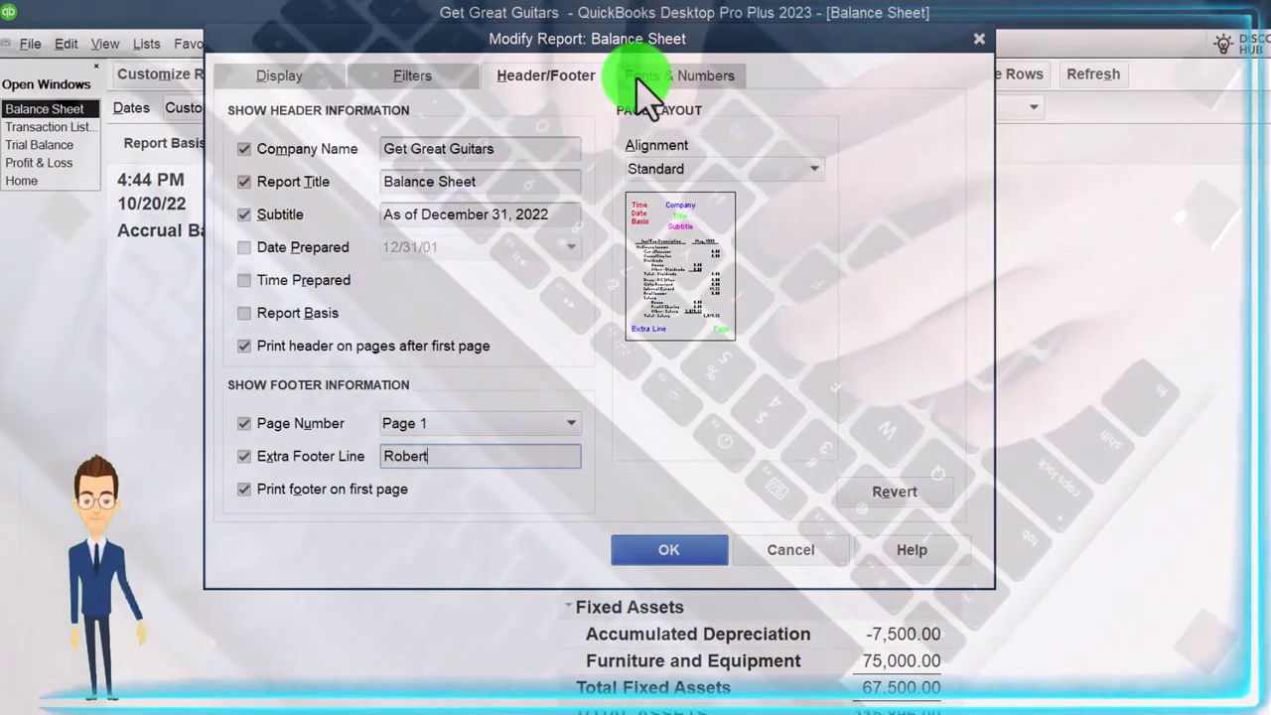
Show the Balance Sheet's negative numbers in parentheses and bright red, show all numbers without cents, and apply the report changes
click(641, 77)
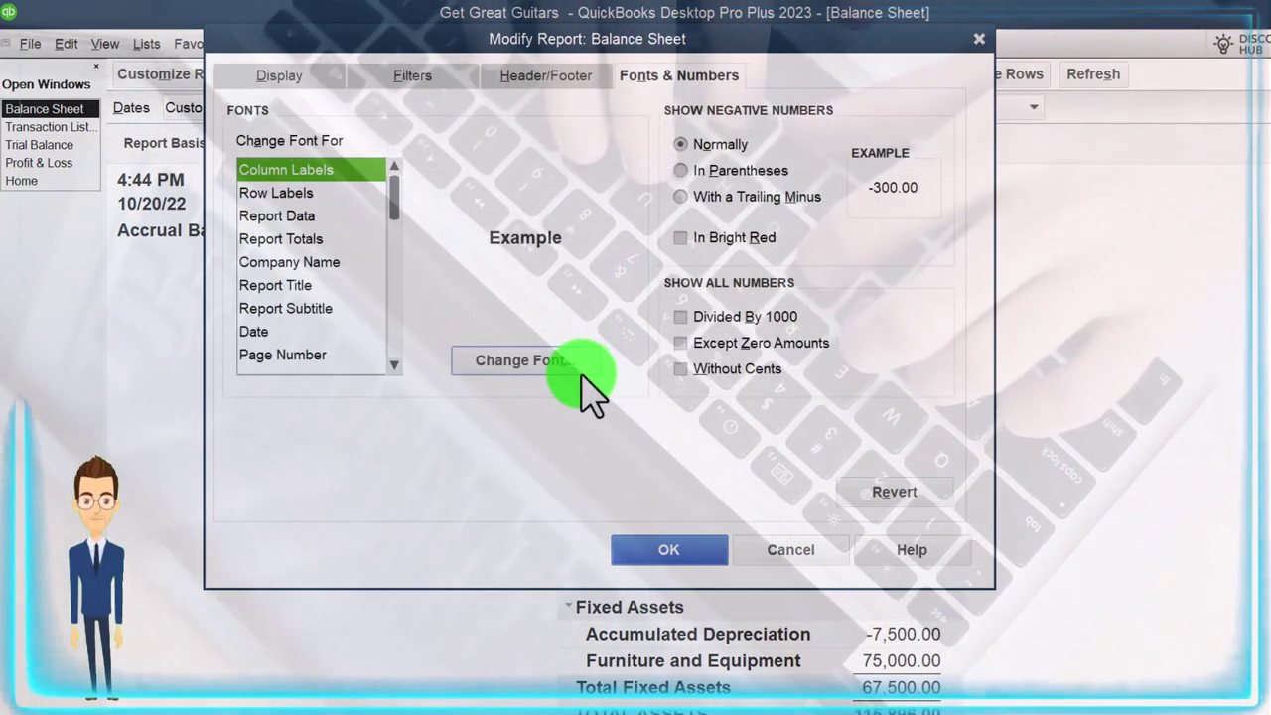
click(689, 170)
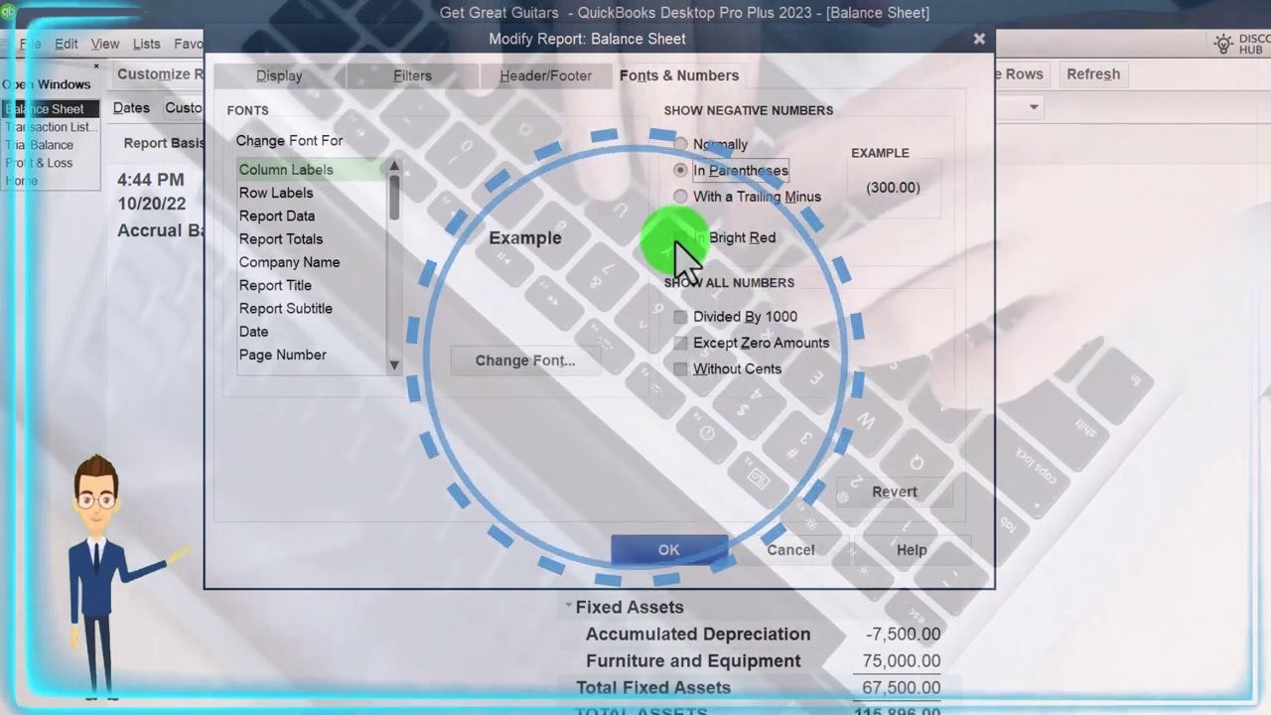
click(681, 239)
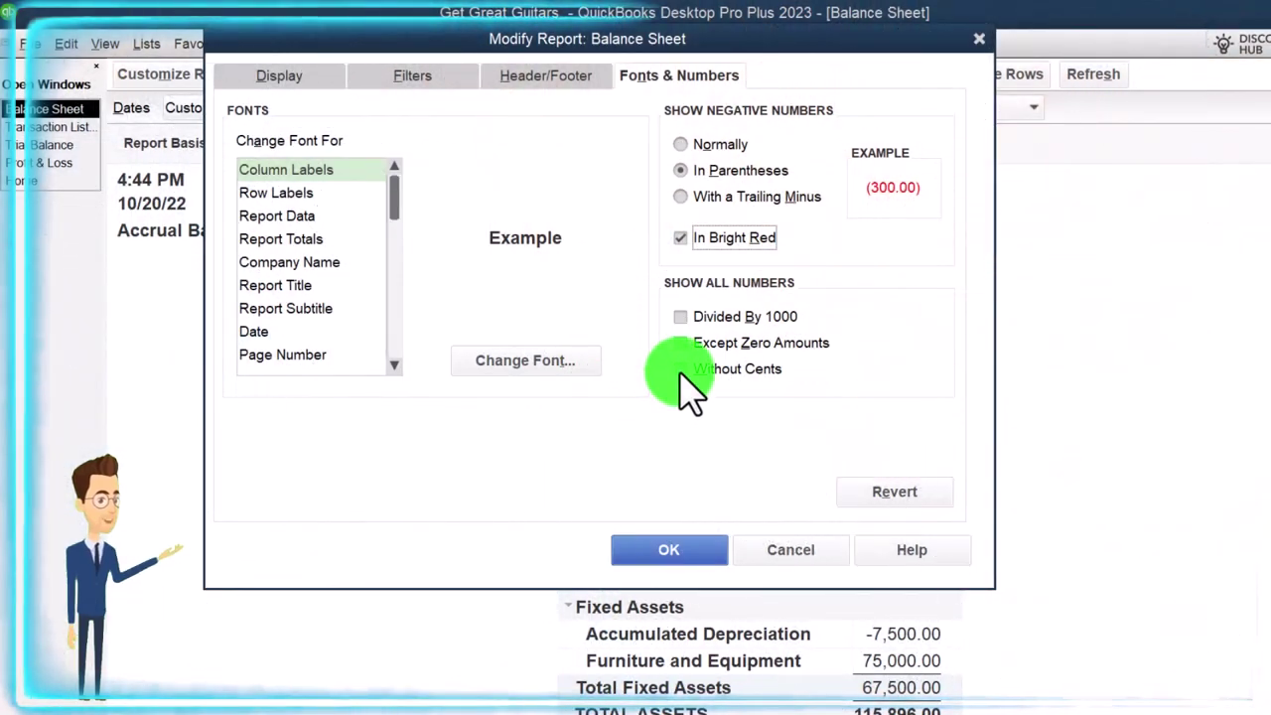
drag(655, 48, 726, 431)
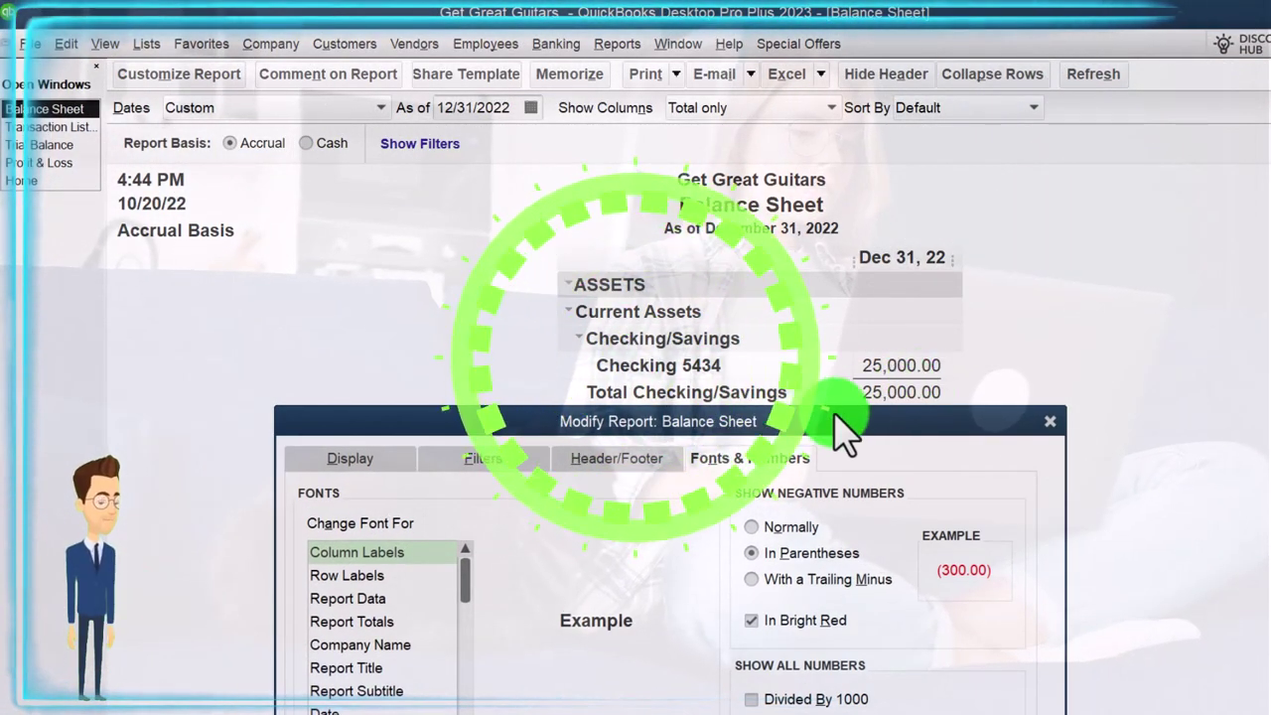
drag(839, 429, 799, 116)
click(721, 618)
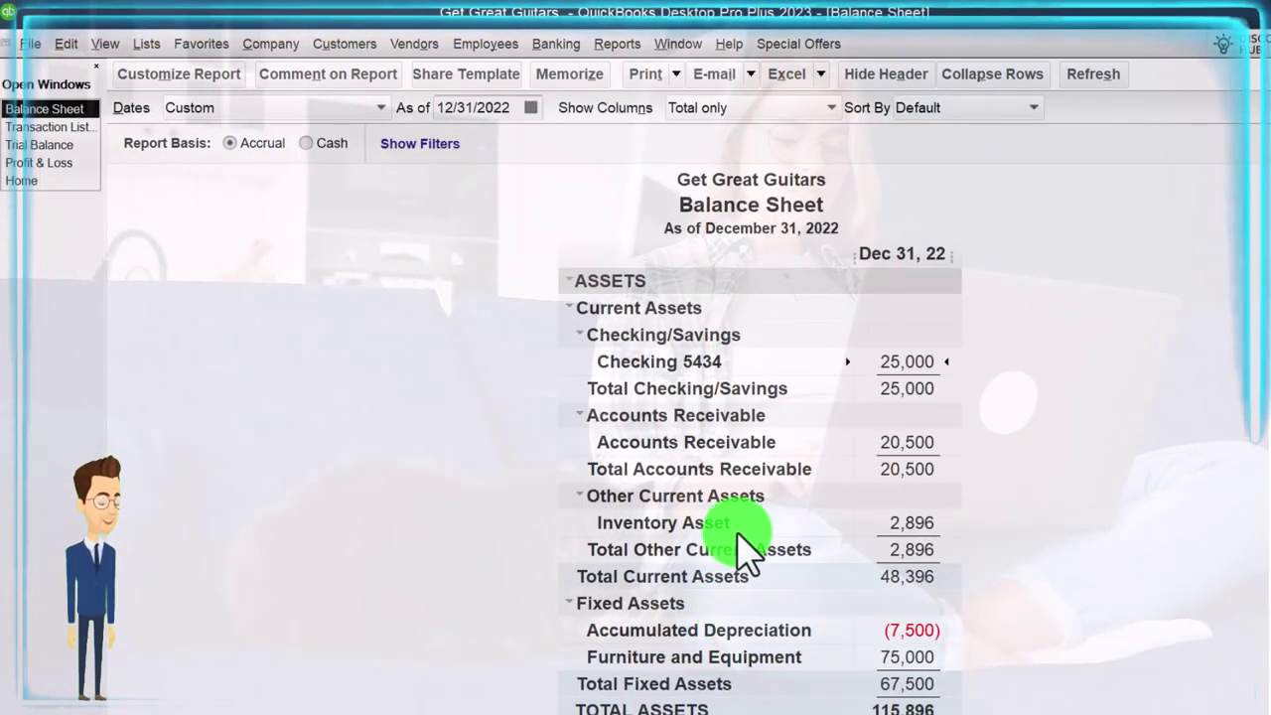
click(574, 80)
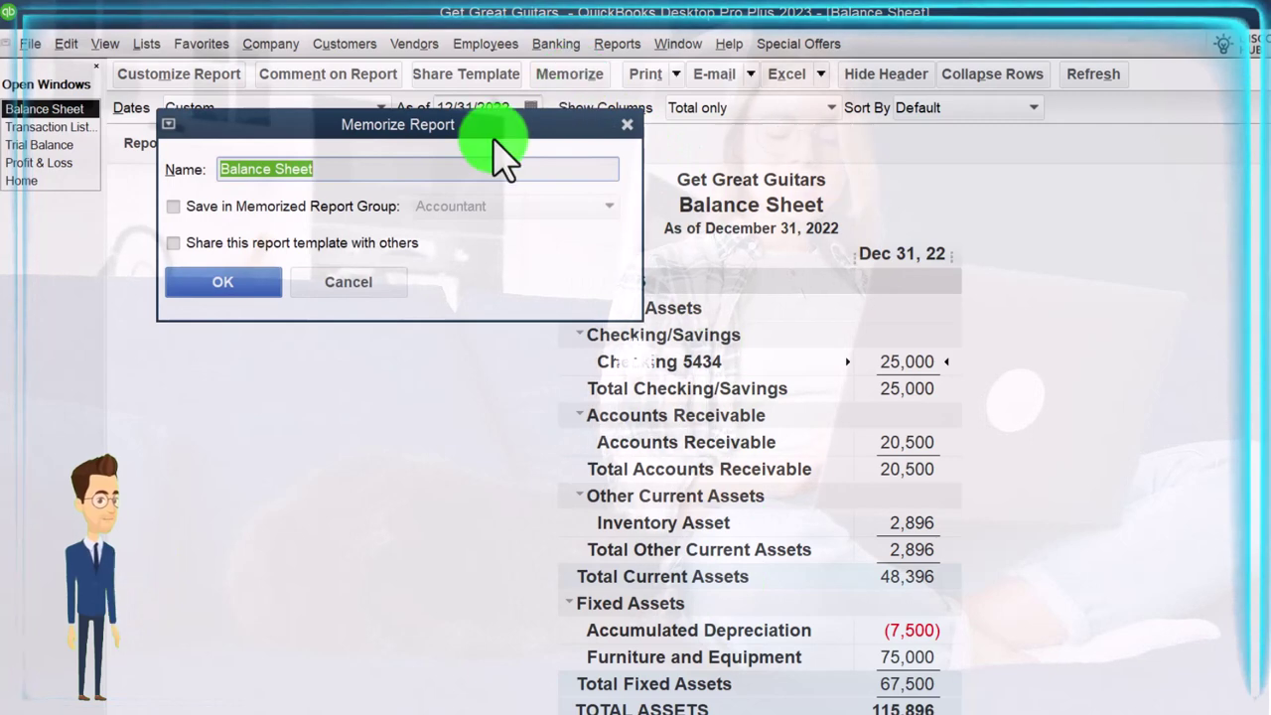
drag(460, 131, 658, 285)
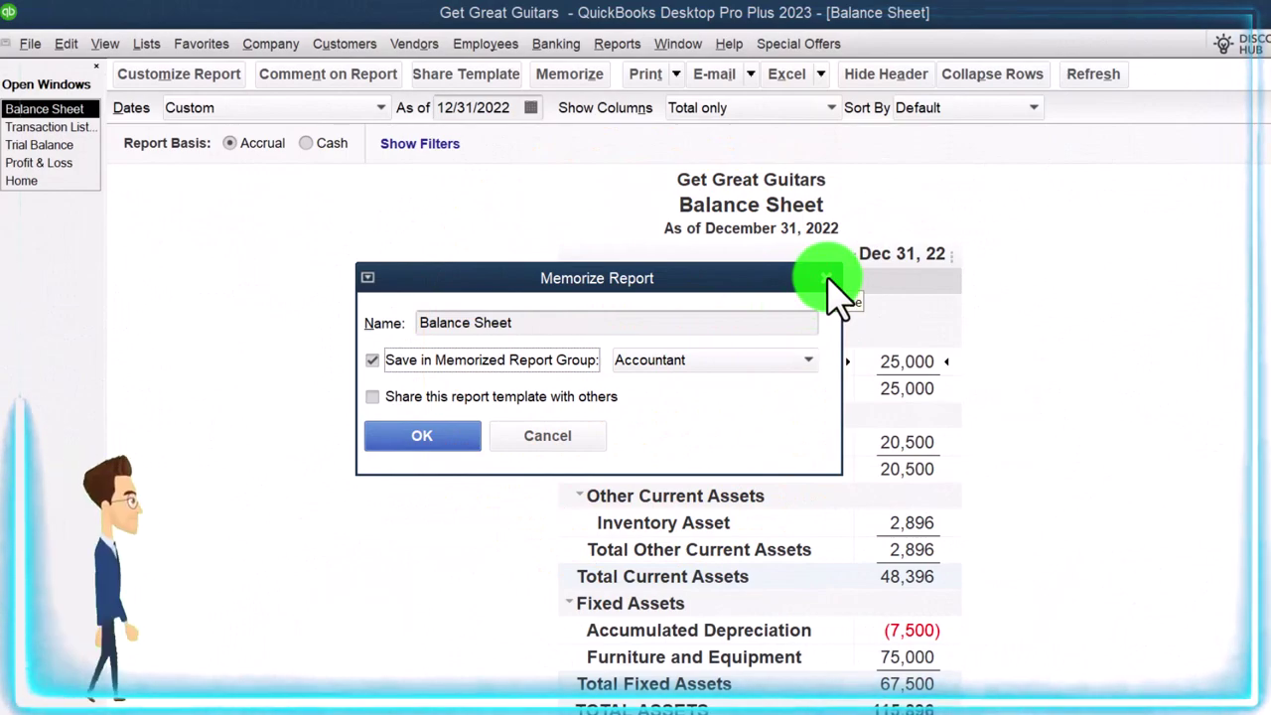
click(828, 279)
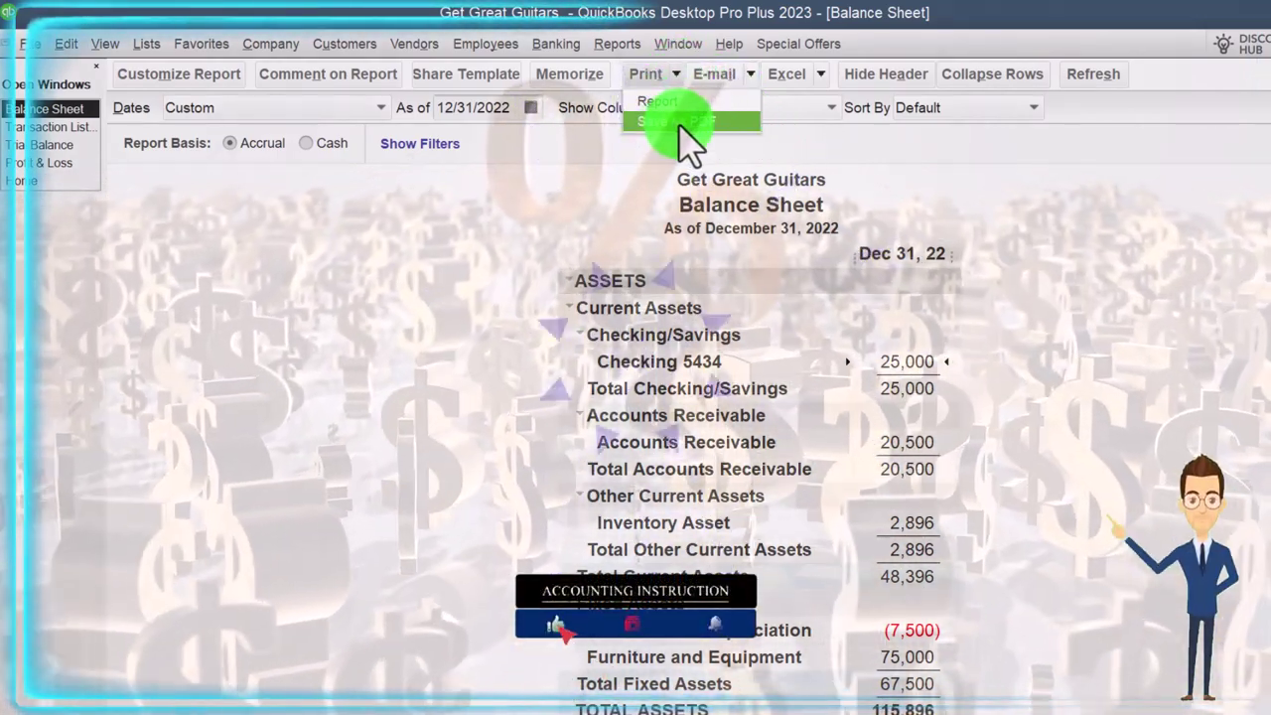
Save the Balance Sheet as "Balance Sheet 12.31.22.pdf" in the GGG Reports folder, and switch to the Profit & Loss report
click(680, 122)
drag(330, 94, 1029, 193)
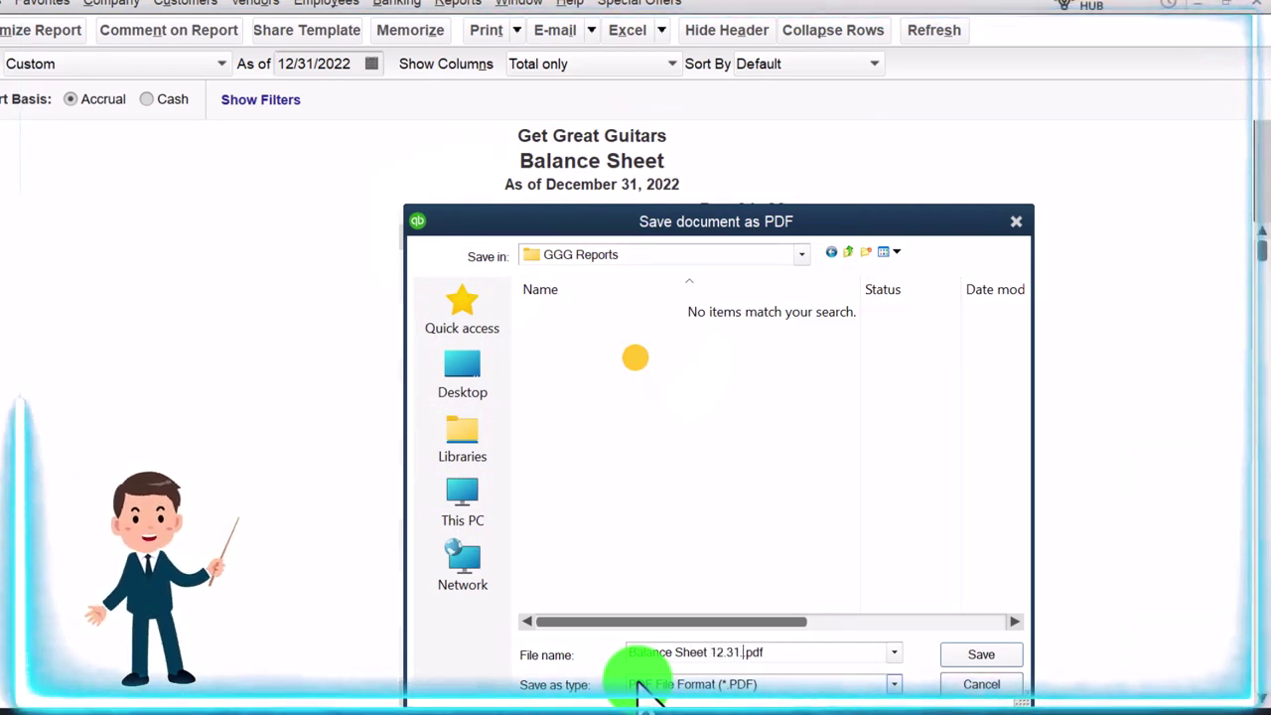
text(22.)
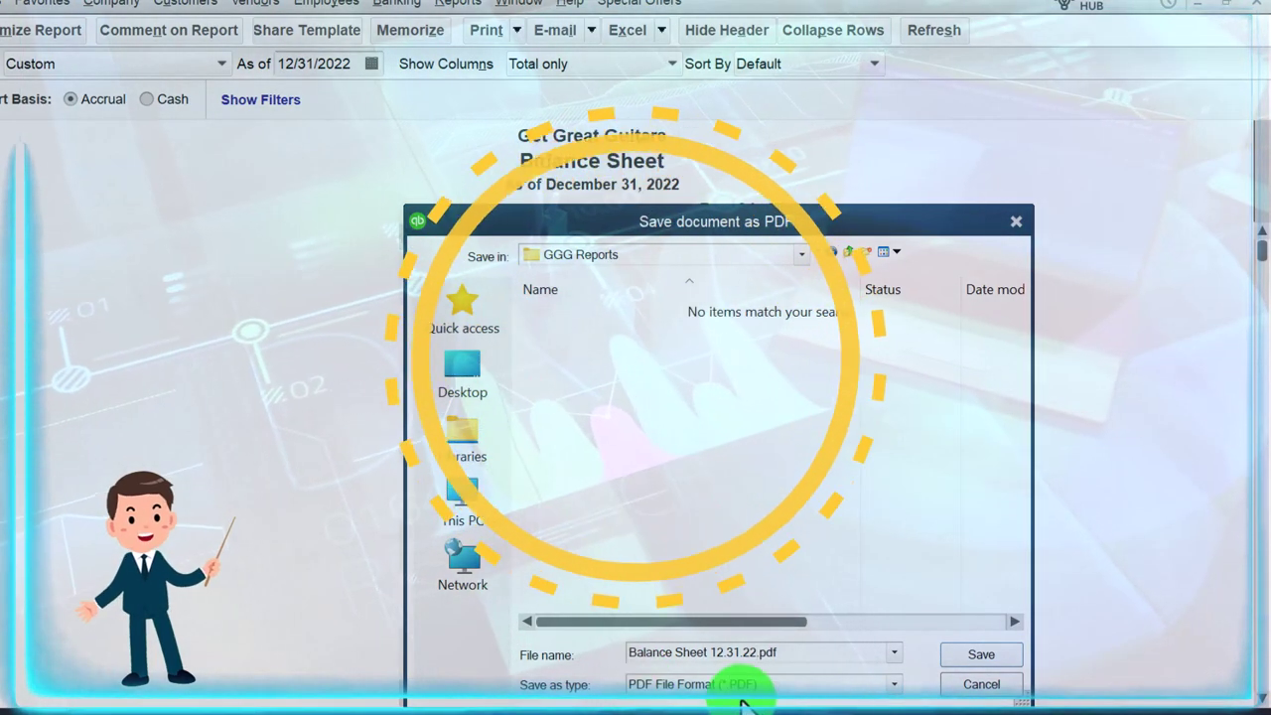
click(963, 655)
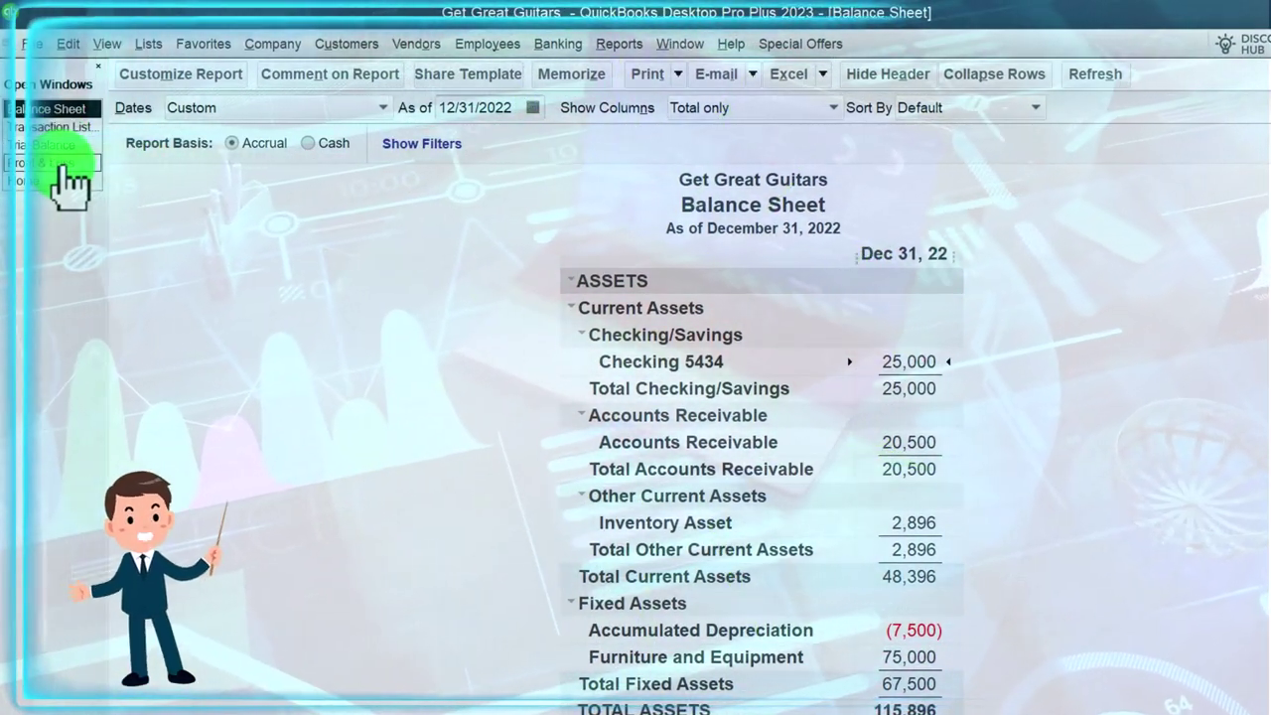
click(58, 162)
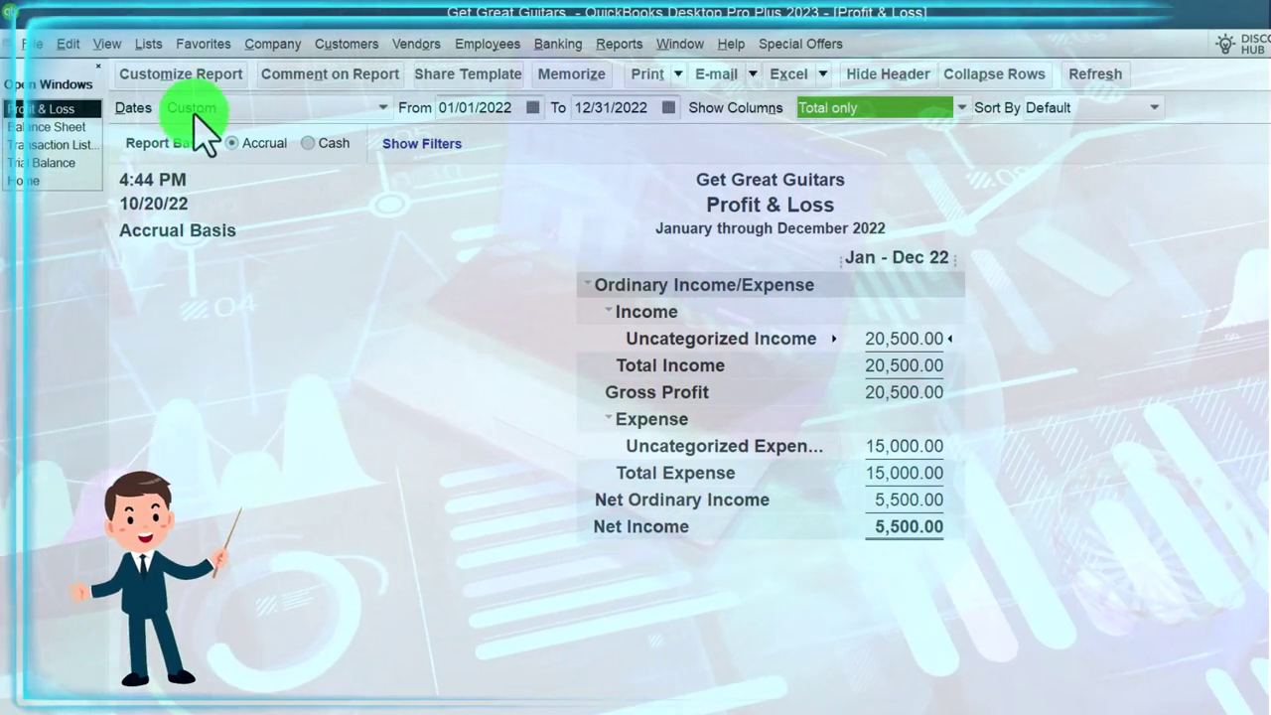
Retitle the Profit & Loss report "Income Statement", omit date prepared, time prepared and report basis, and enter the preparer's name as extra footer line
click(184, 74)
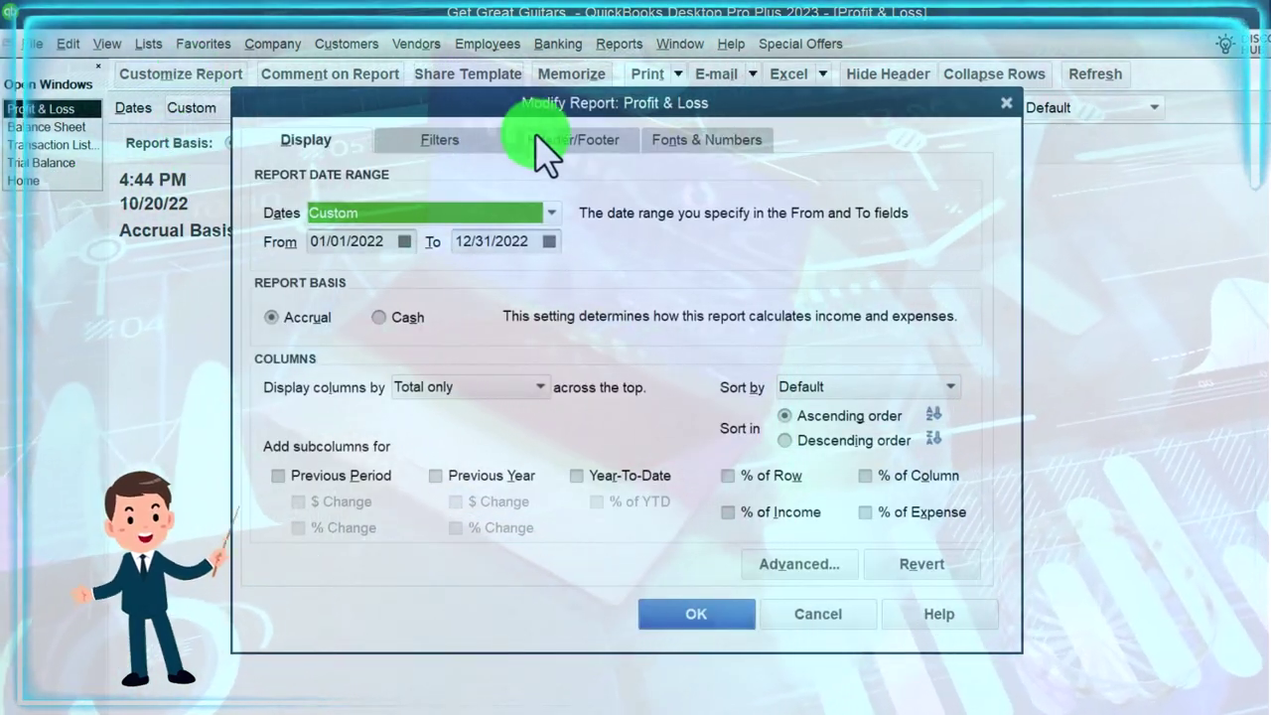
click(566, 147)
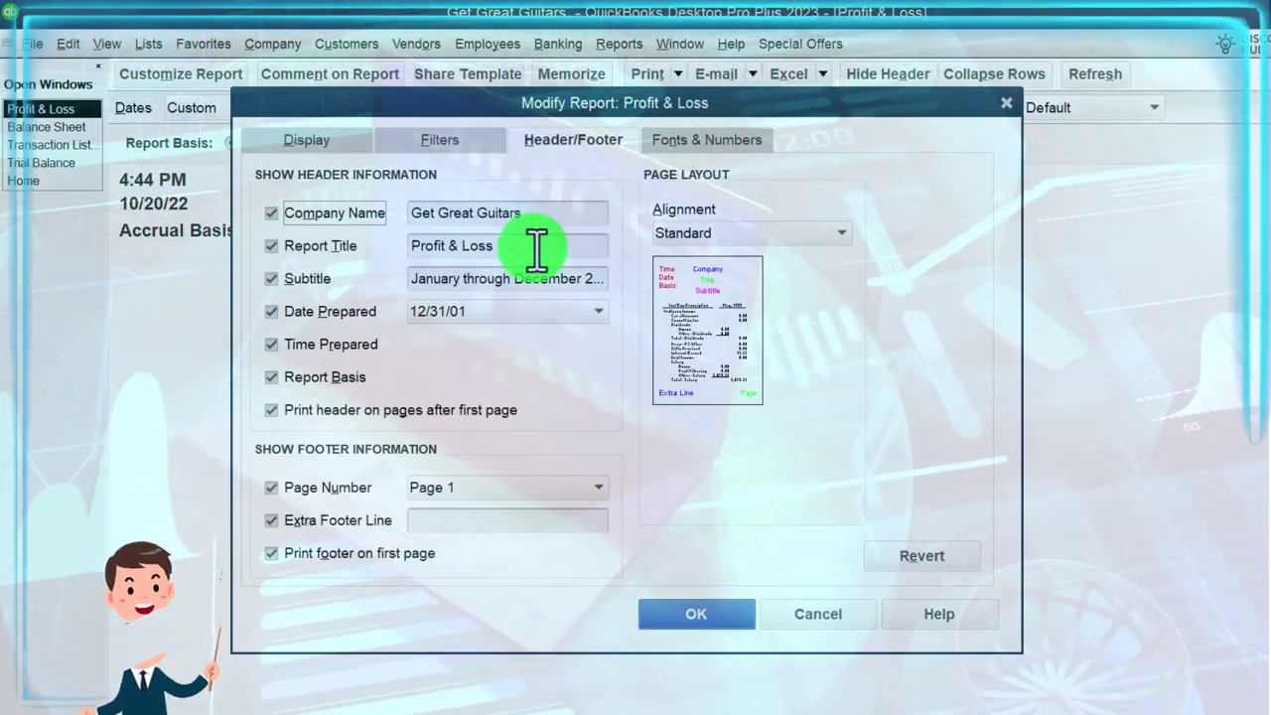
drag(536, 248, 340, 238)
text(Income Statement)
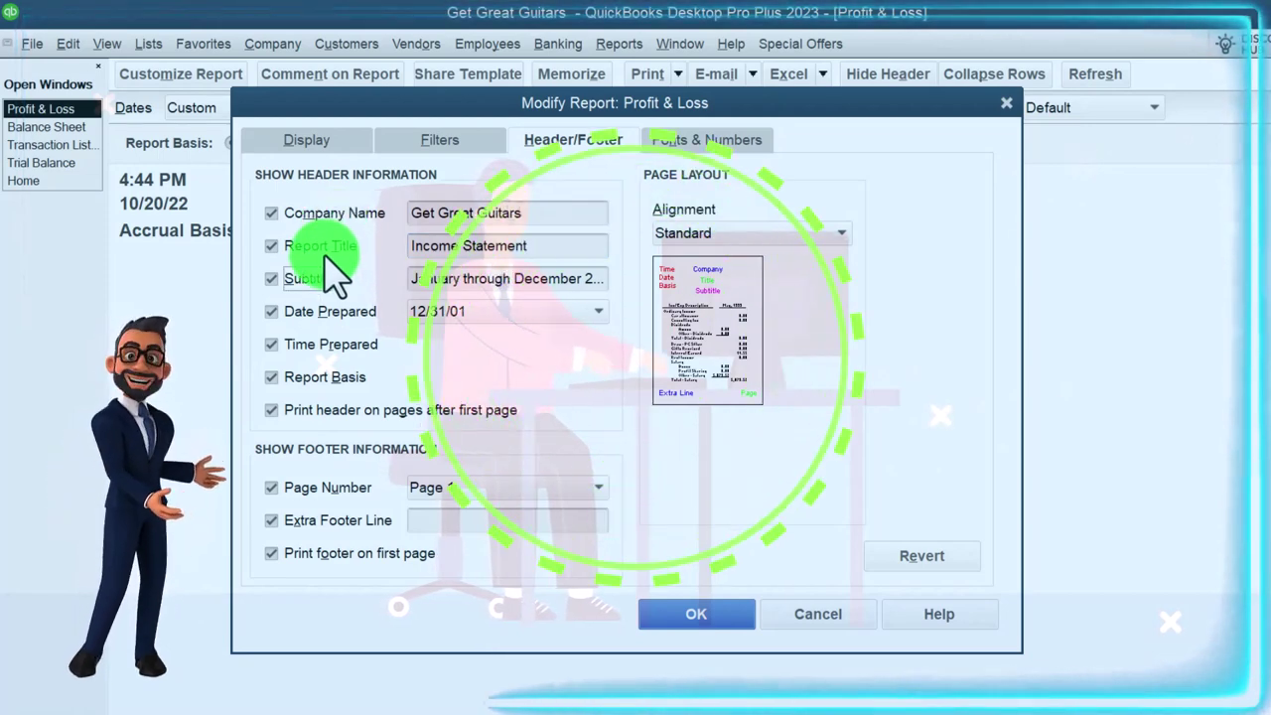
click(272, 343)
click(272, 376)
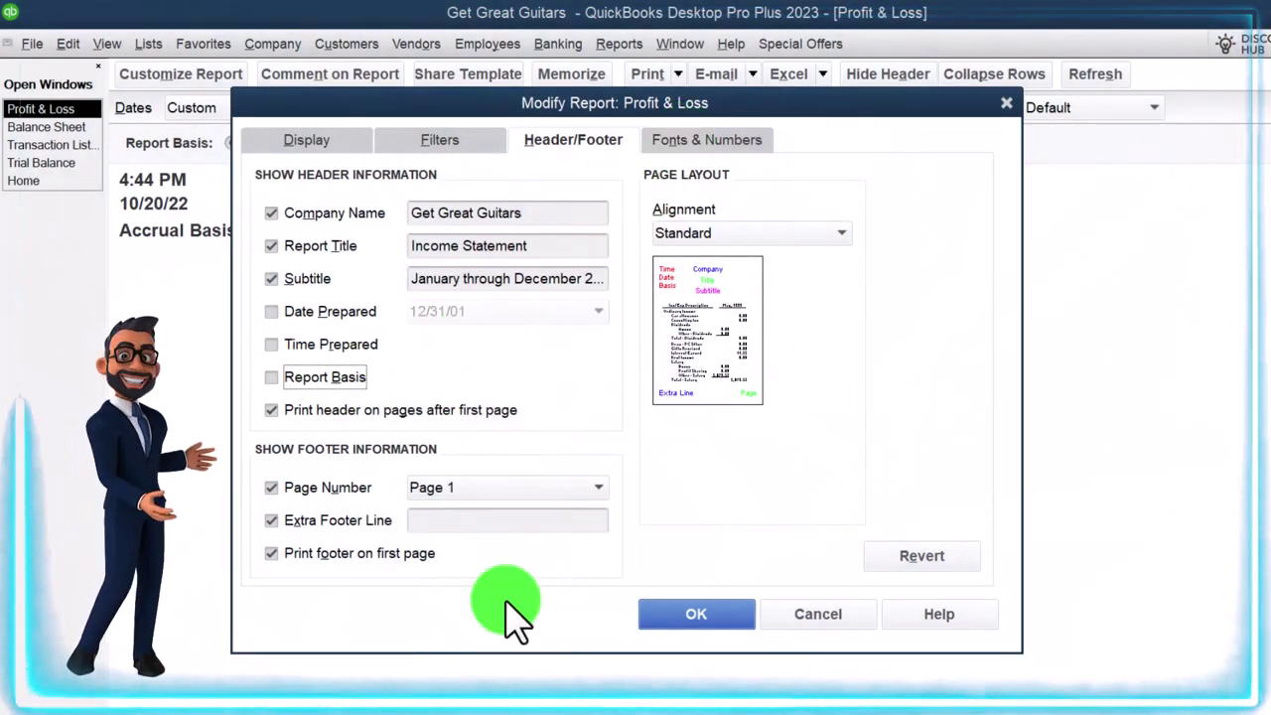
click(452, 520)
text(Robert)
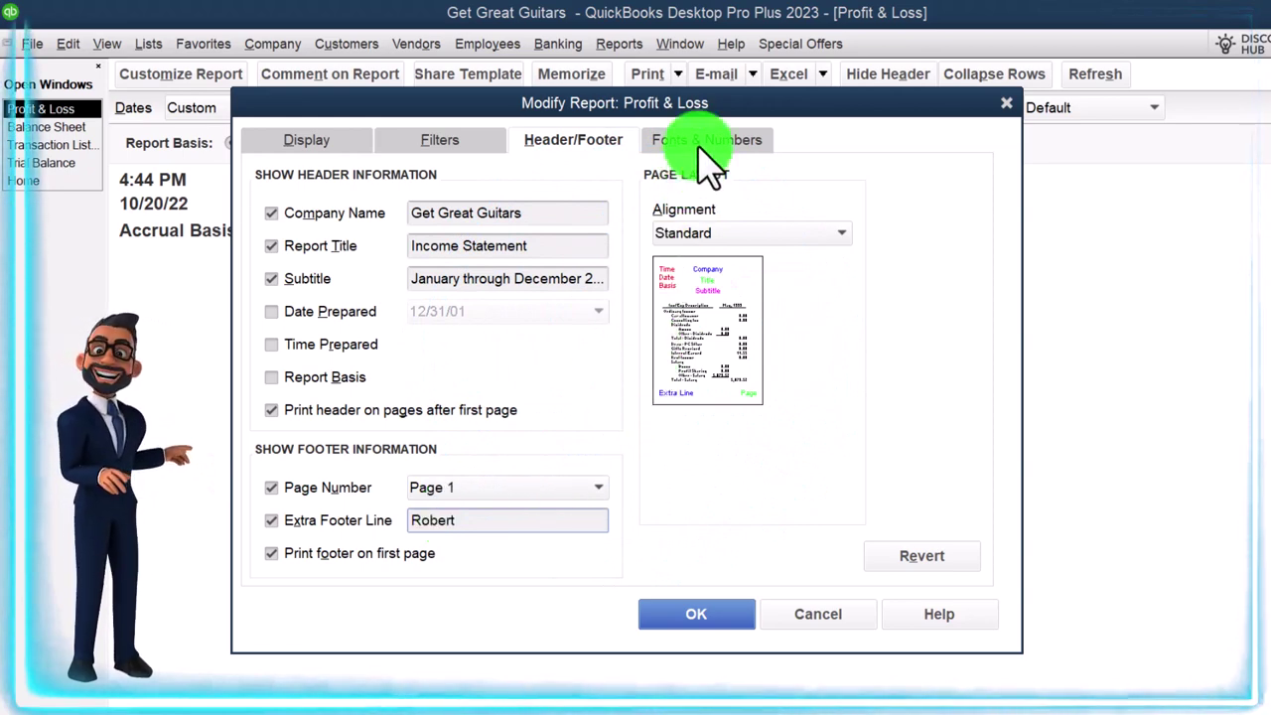
Show the Income Statement's negative numbers in parentheses and all numbers without cents, and apply the report changes
click(701, 145)
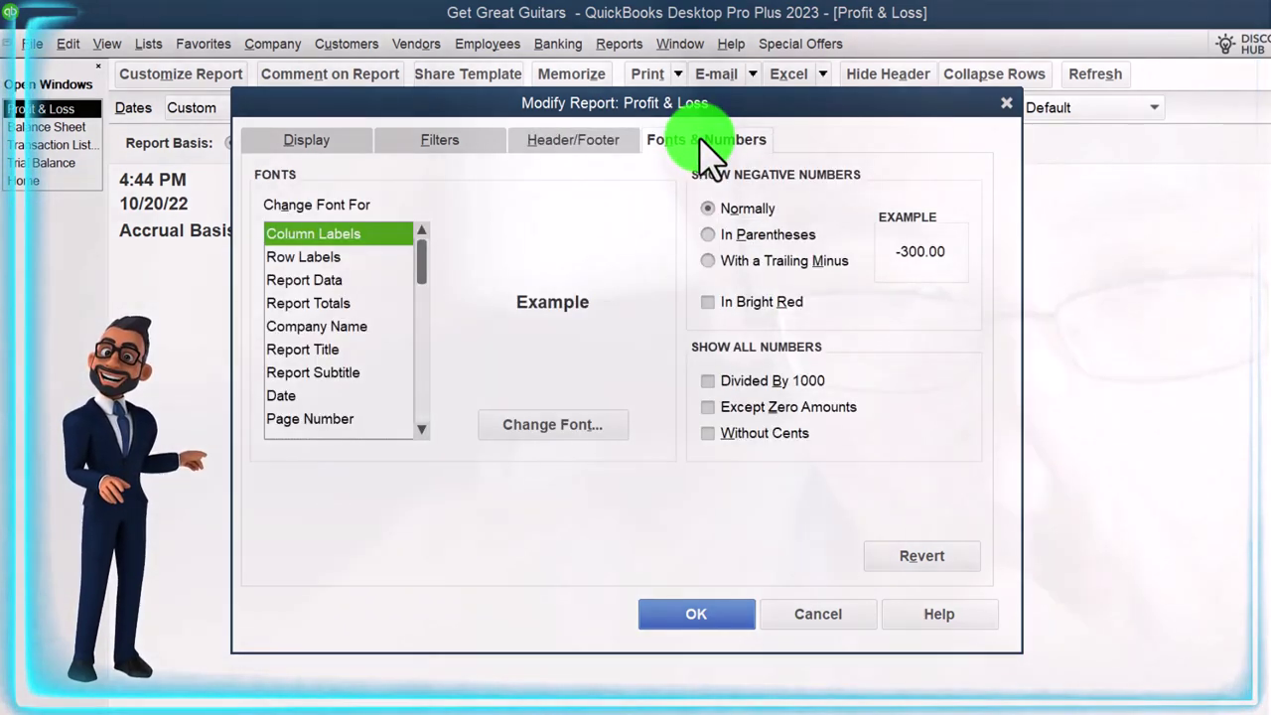
click(707, 235)
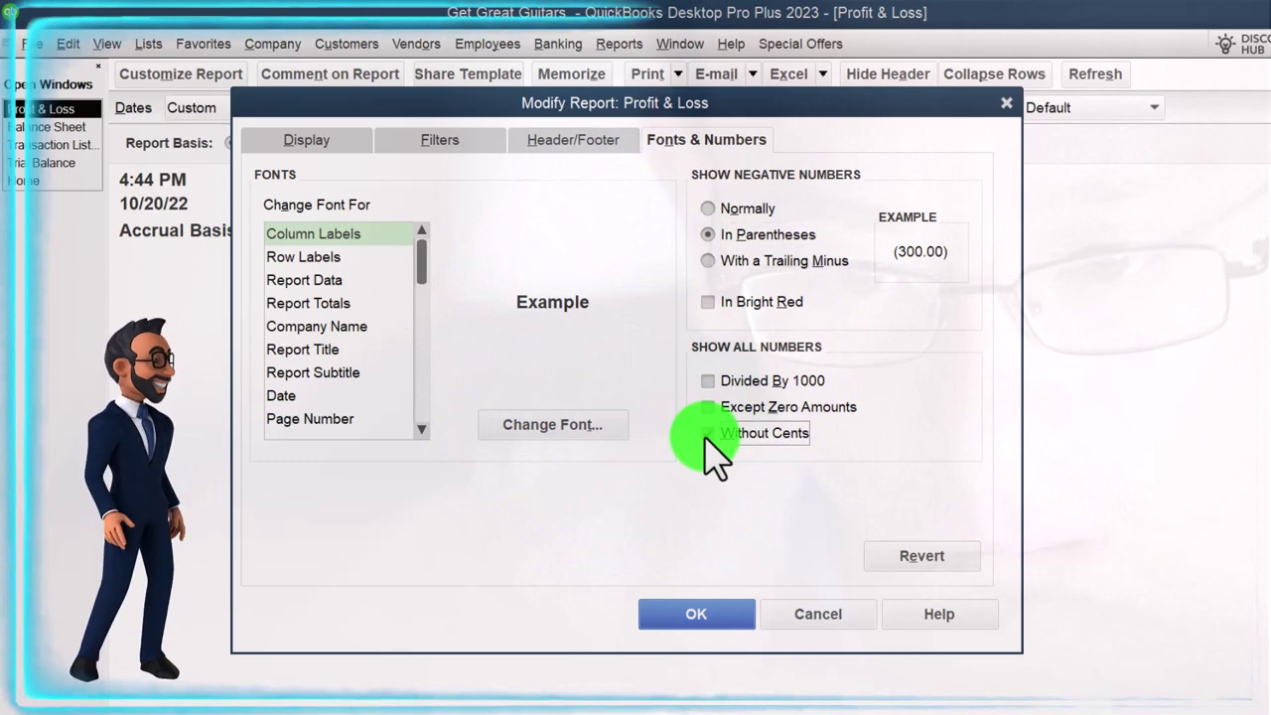
click(712, 618)
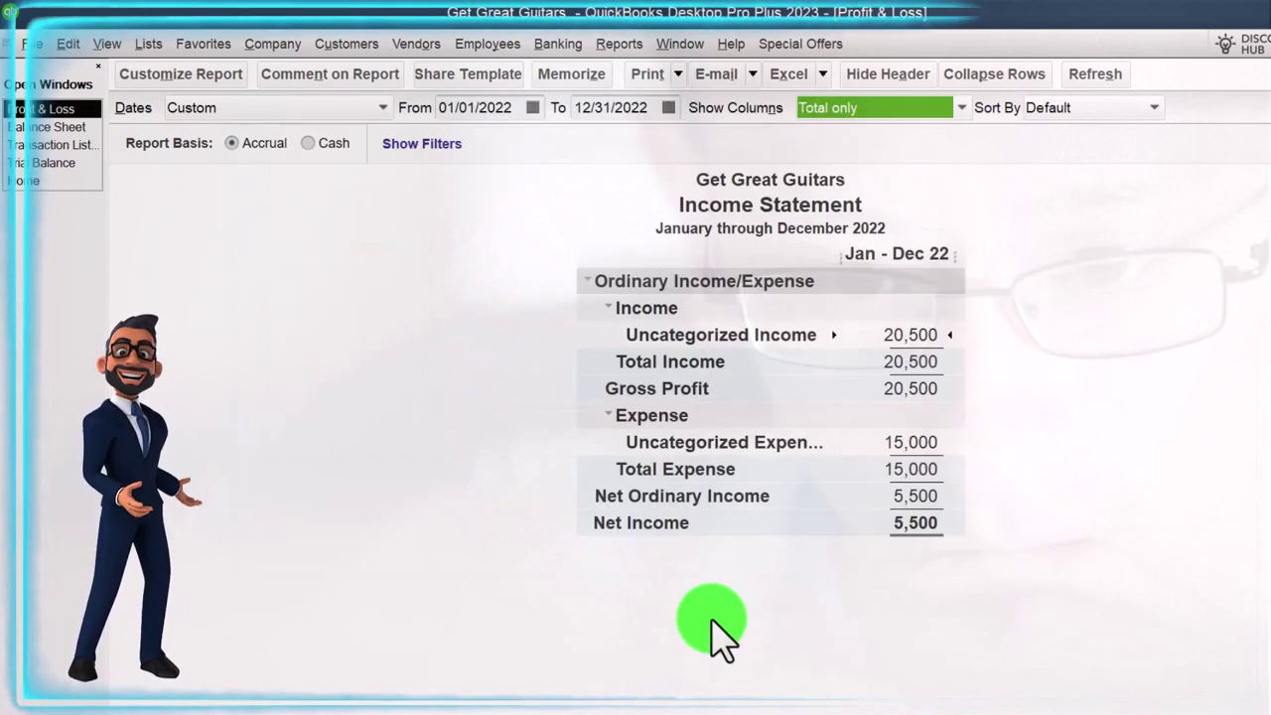
Save the Income Statement as "Income Statement 12.31.22.pdf" in the GGG Reports folder, and switch to the Transaction List by Date report
click(676, 75)
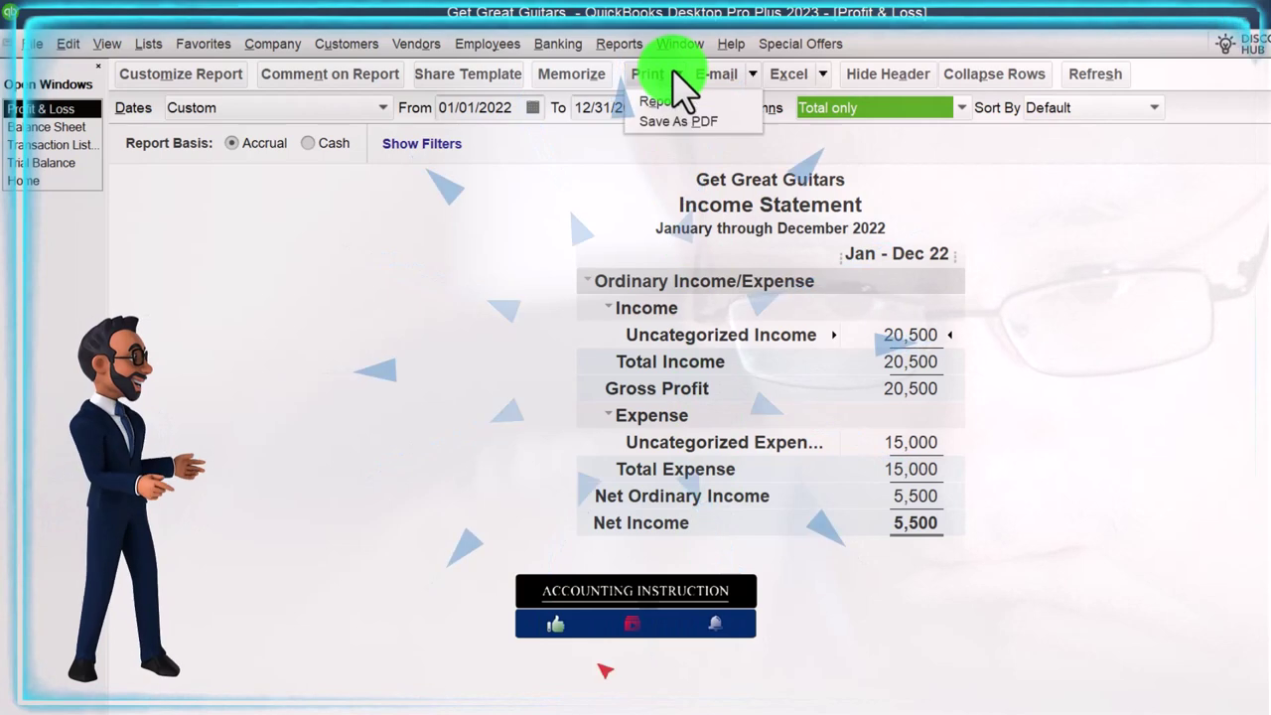
click(678, 121)
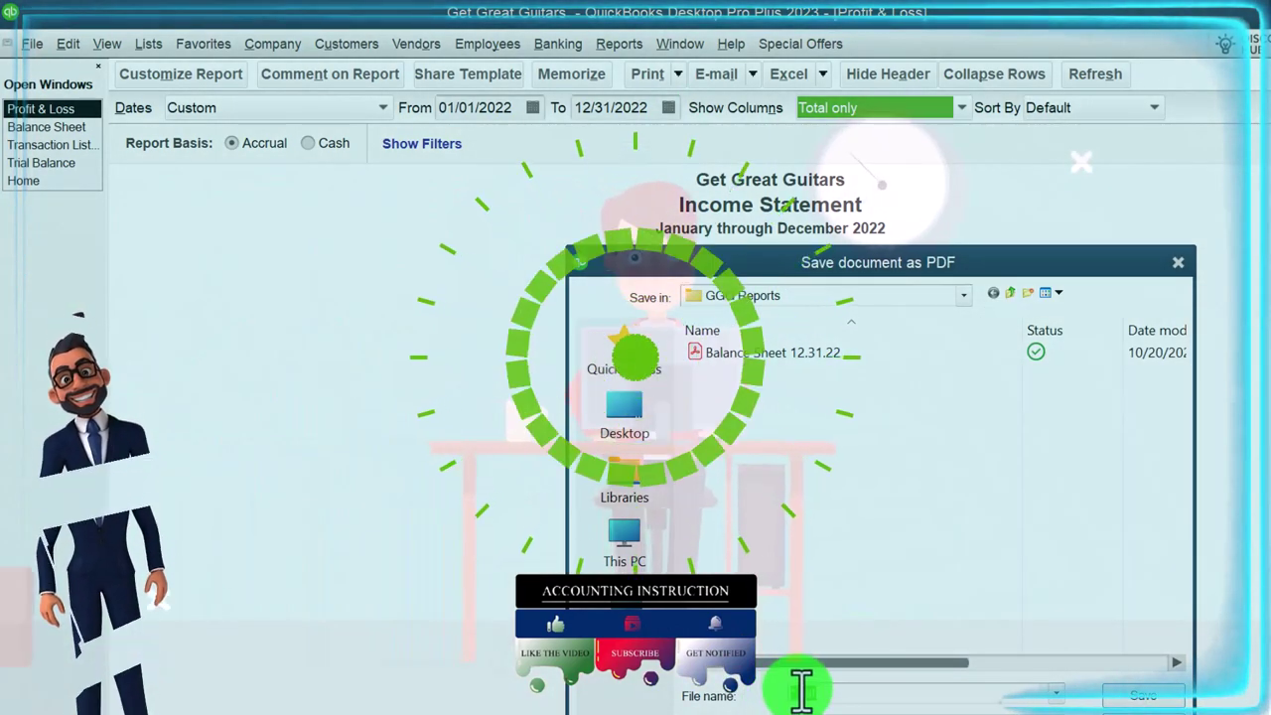
click(798, 693)
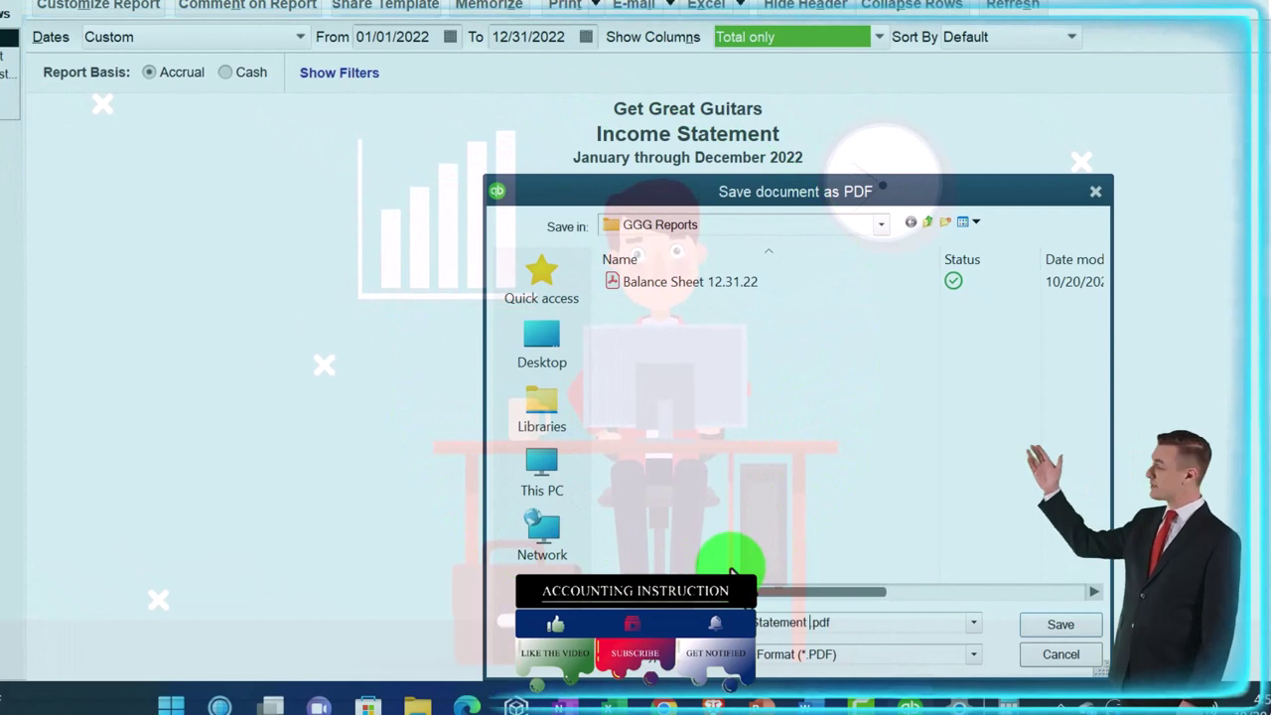
text(Income Statement 12.31.22)
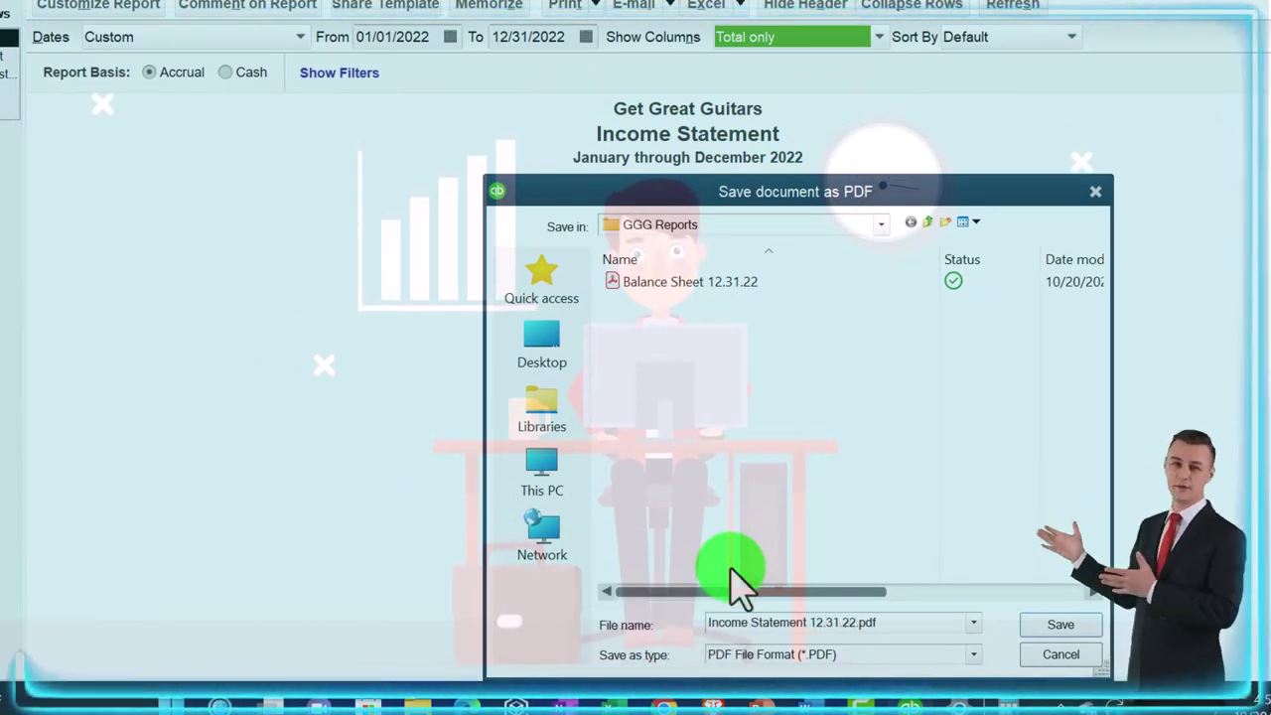
click(1060, 623)
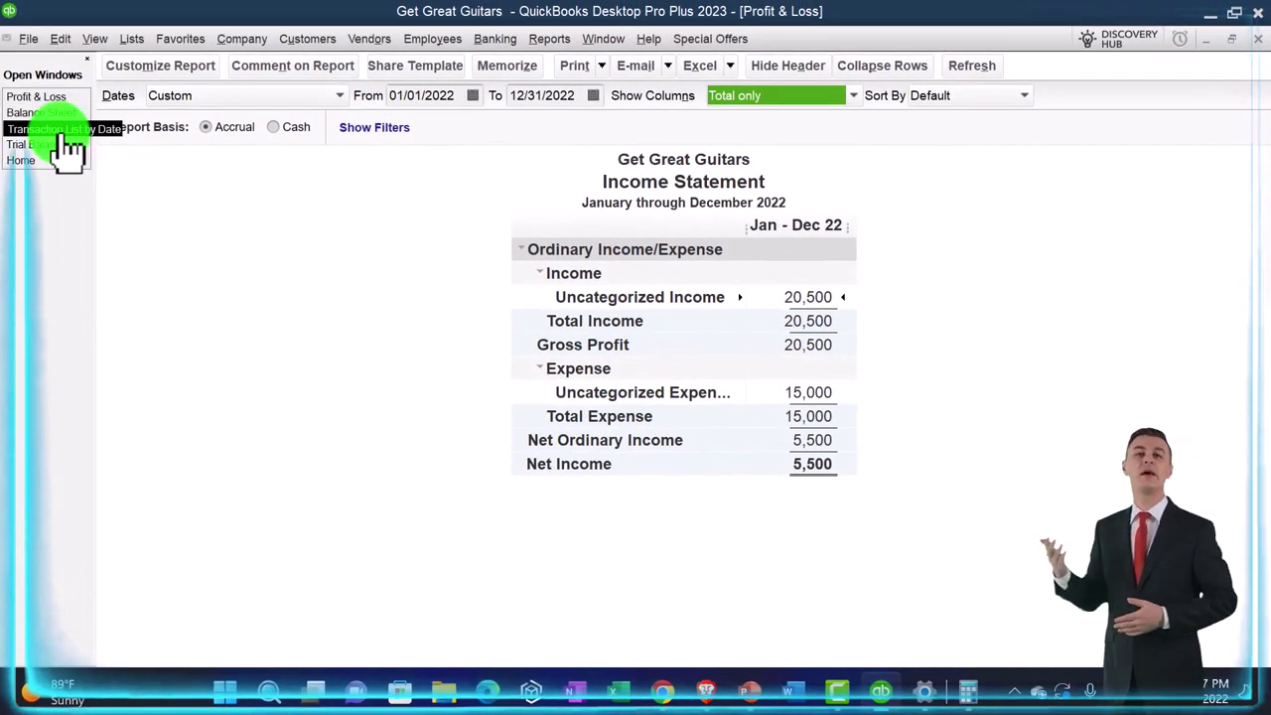
click(60, 129)
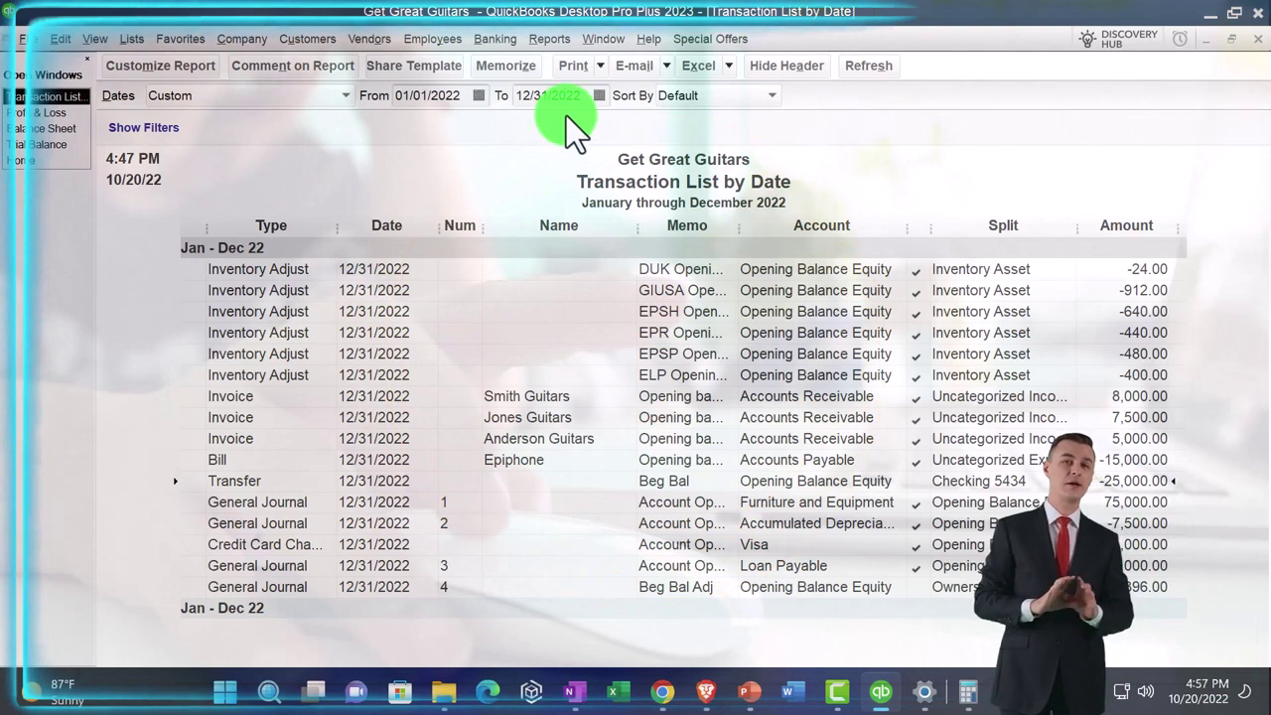
click(601, 66)
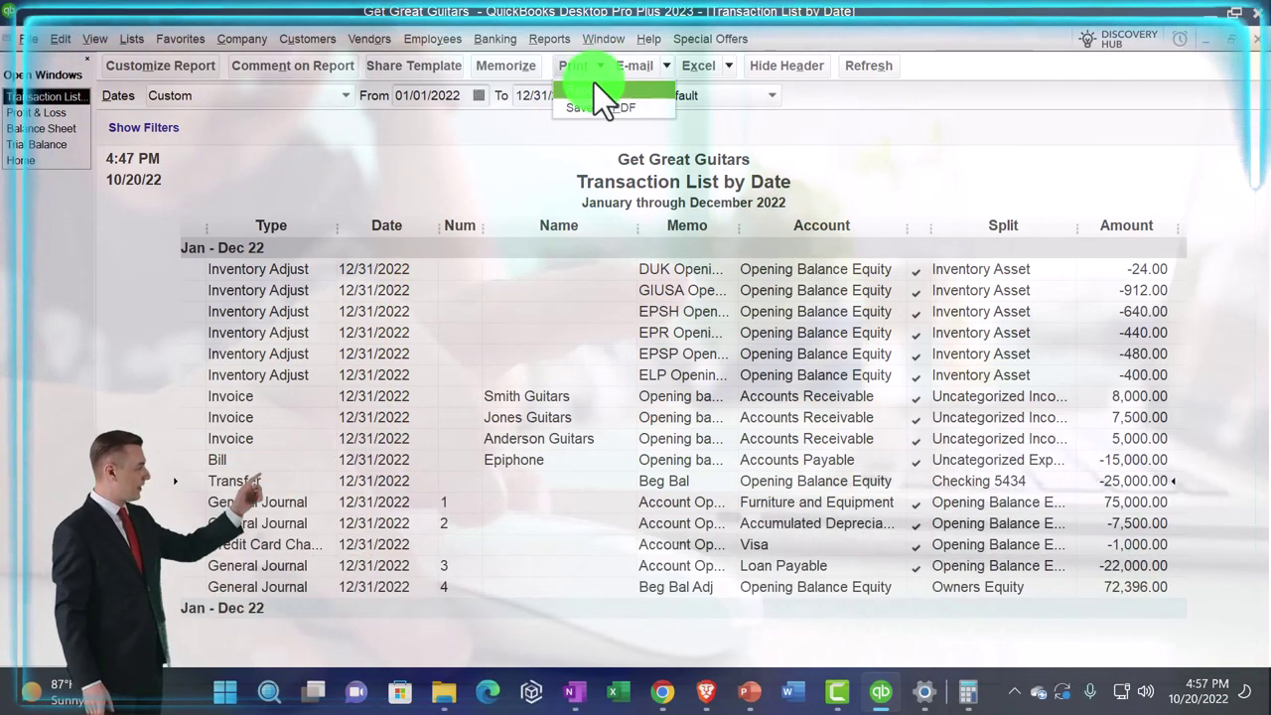
click(593, 86)
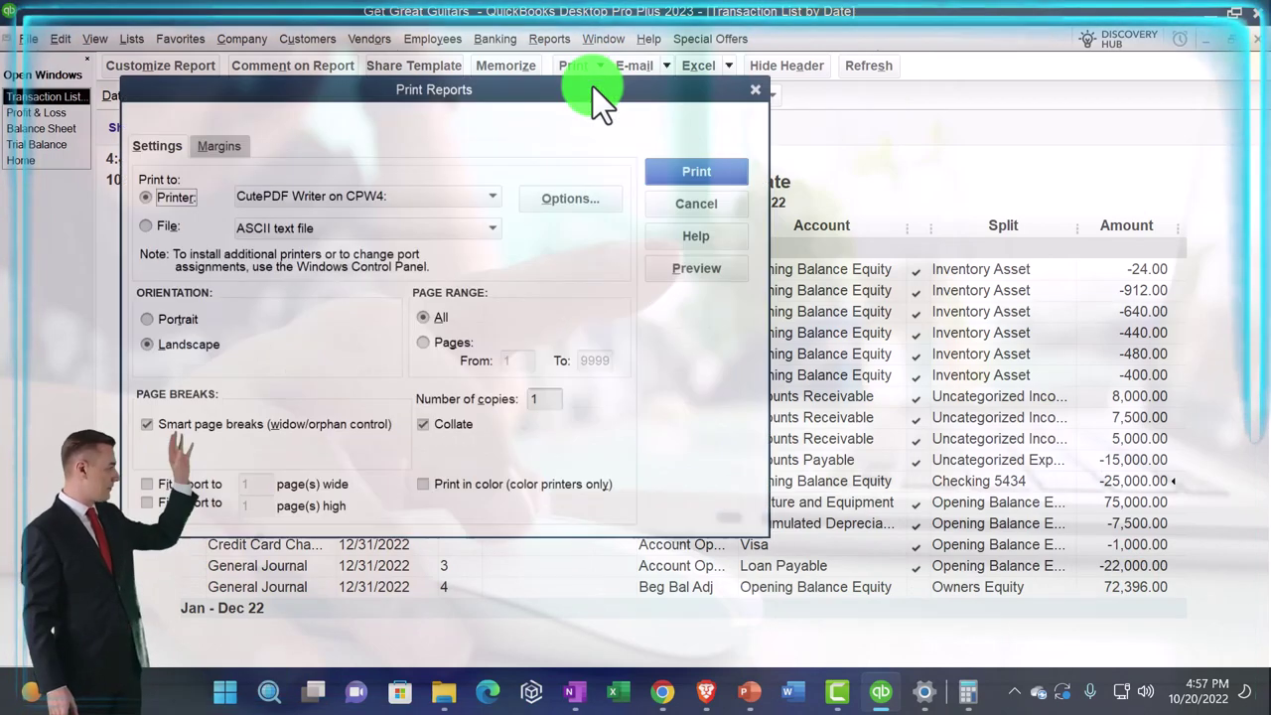
click(755, 88)
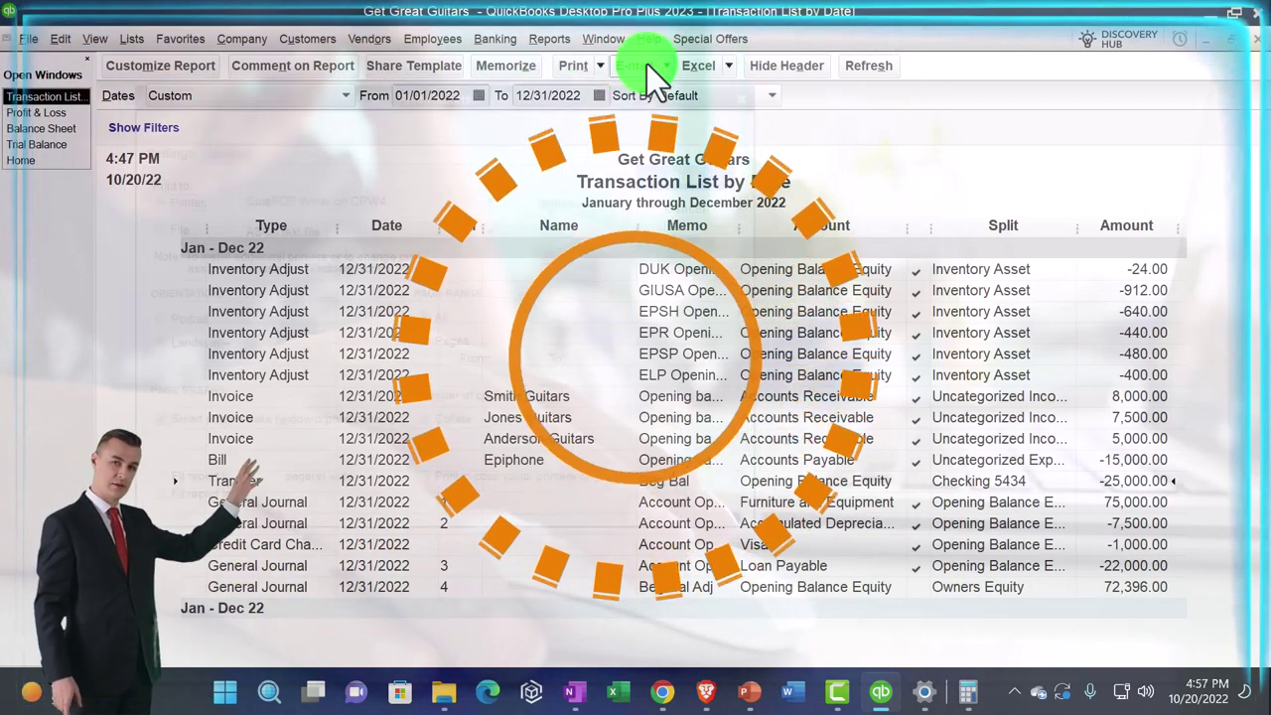
Save the transaction report as "Transaction List by Date.pdf" in the GGG Reports folder
click(600, 64)
click(600, 105)
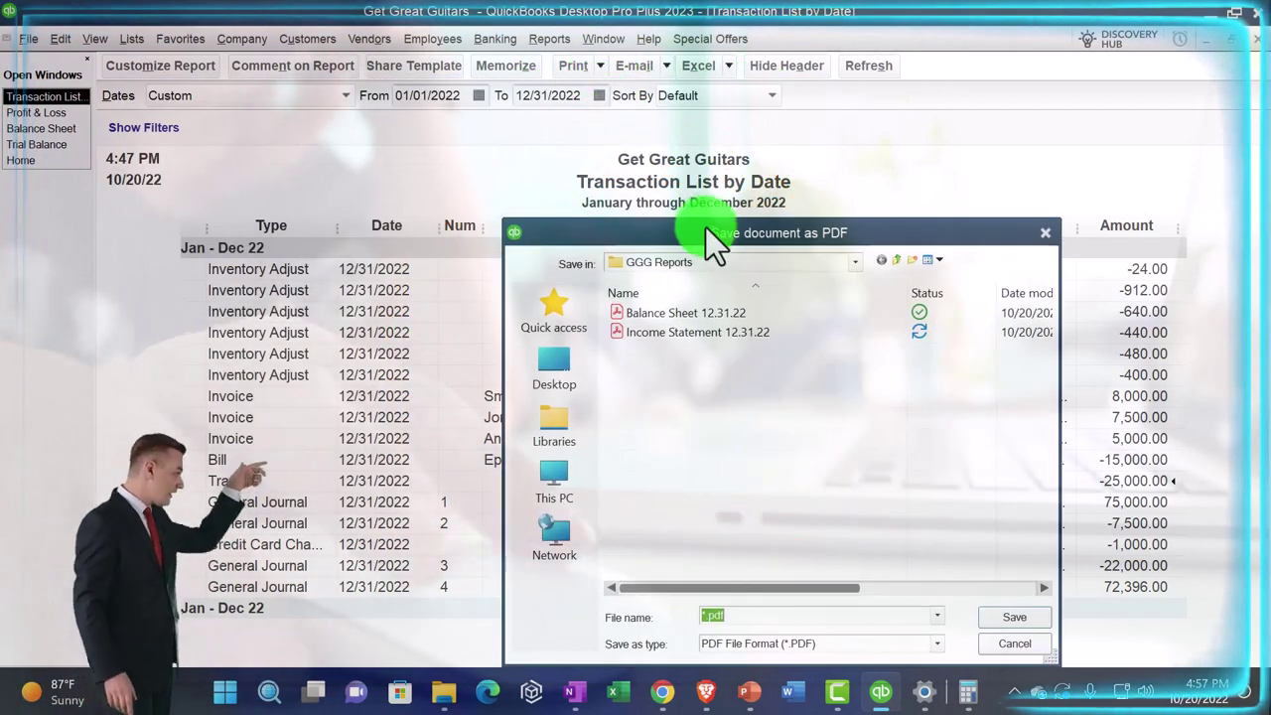
click(674, 606)
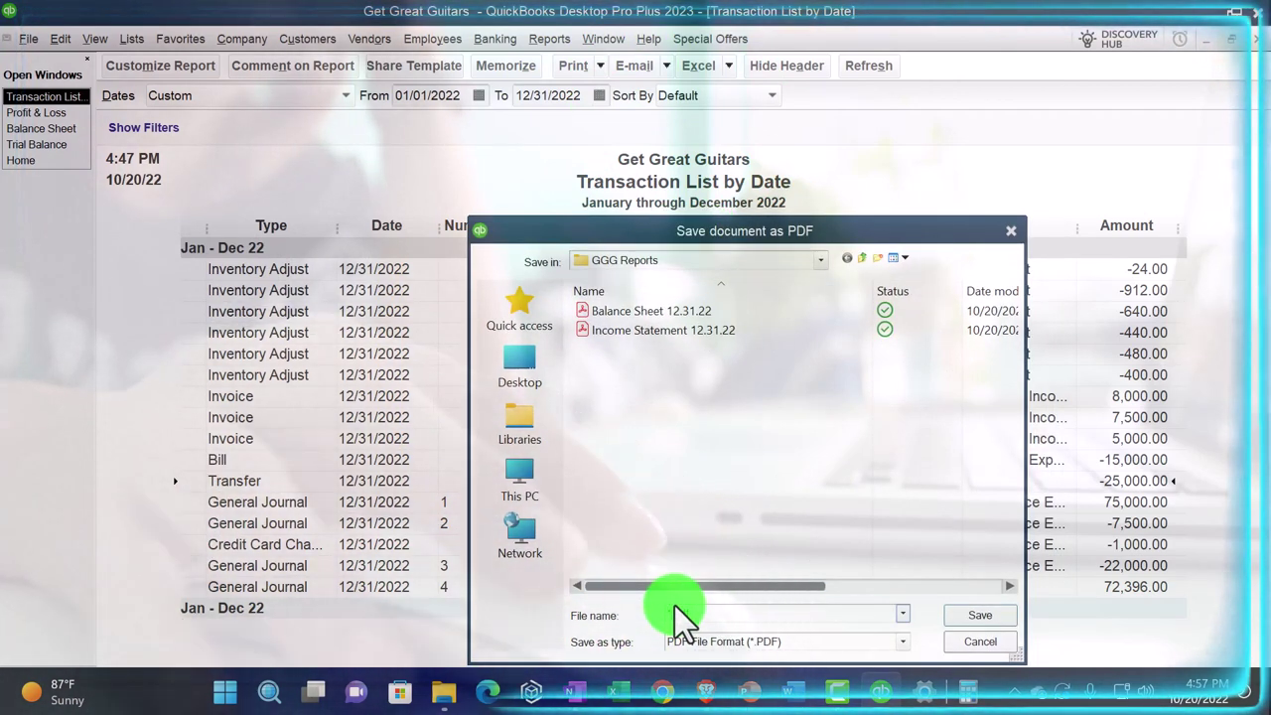
text(Transaction)
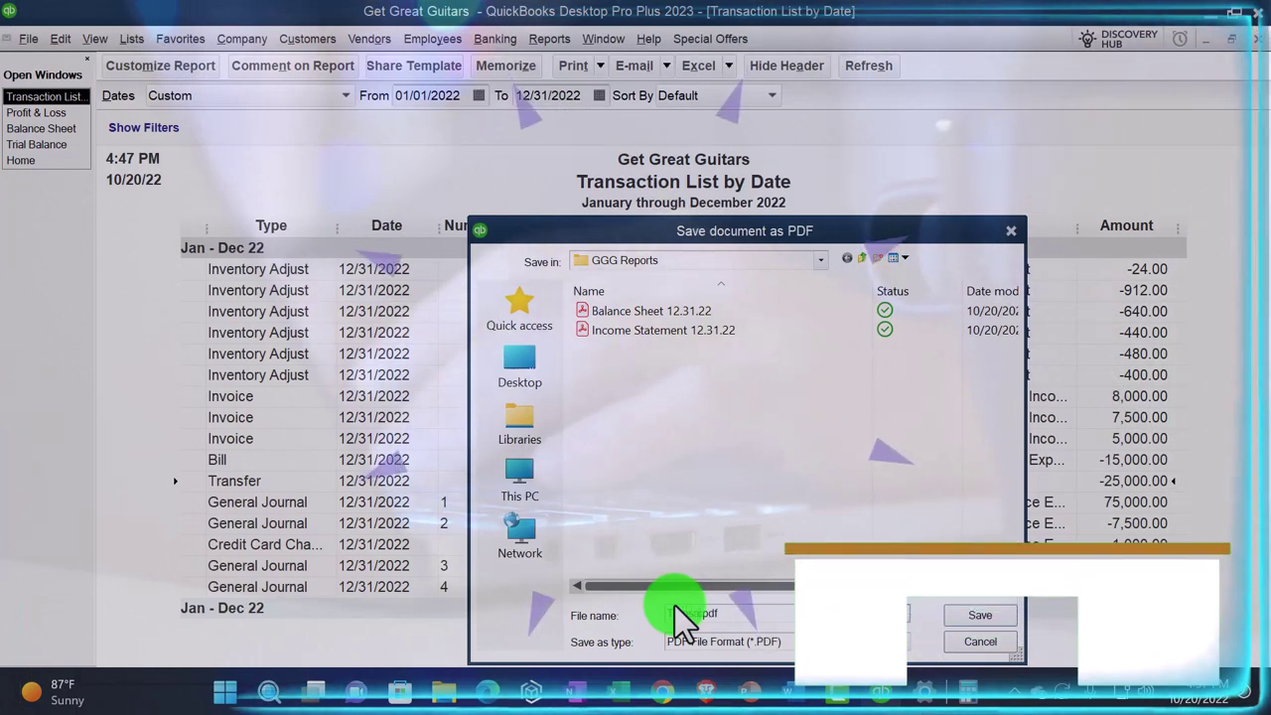
text( List by Da)
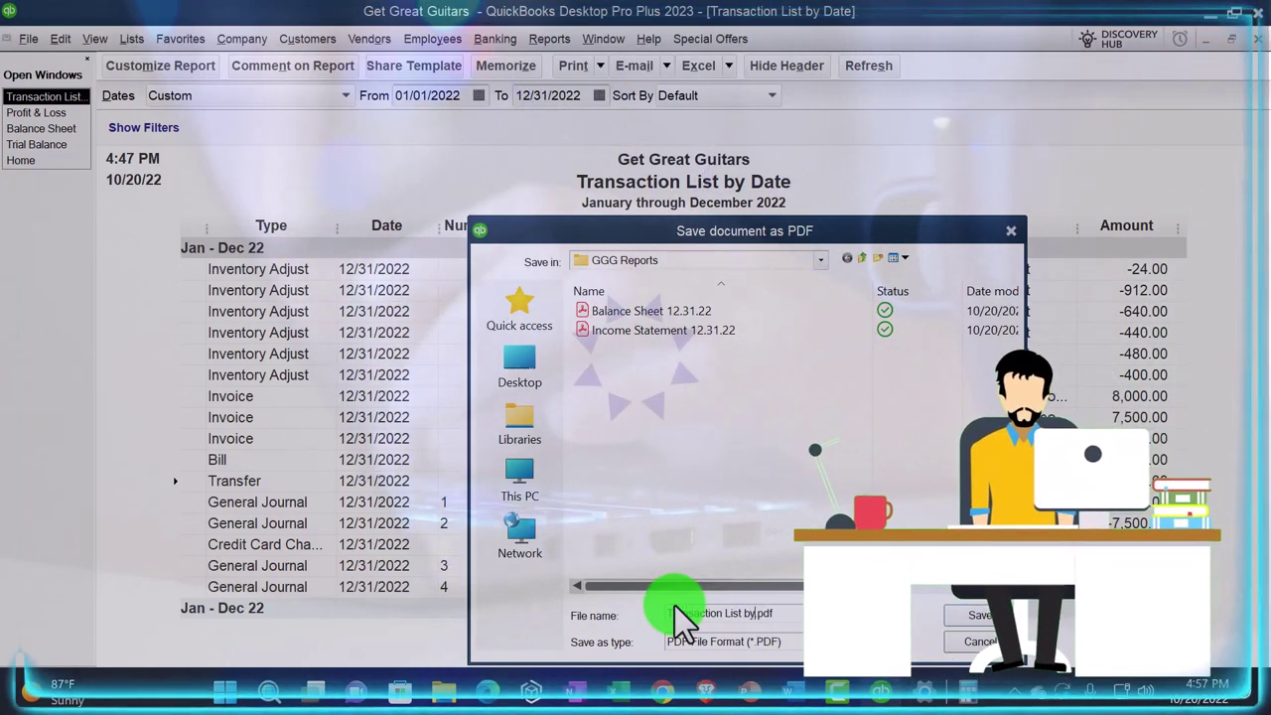
text(te)
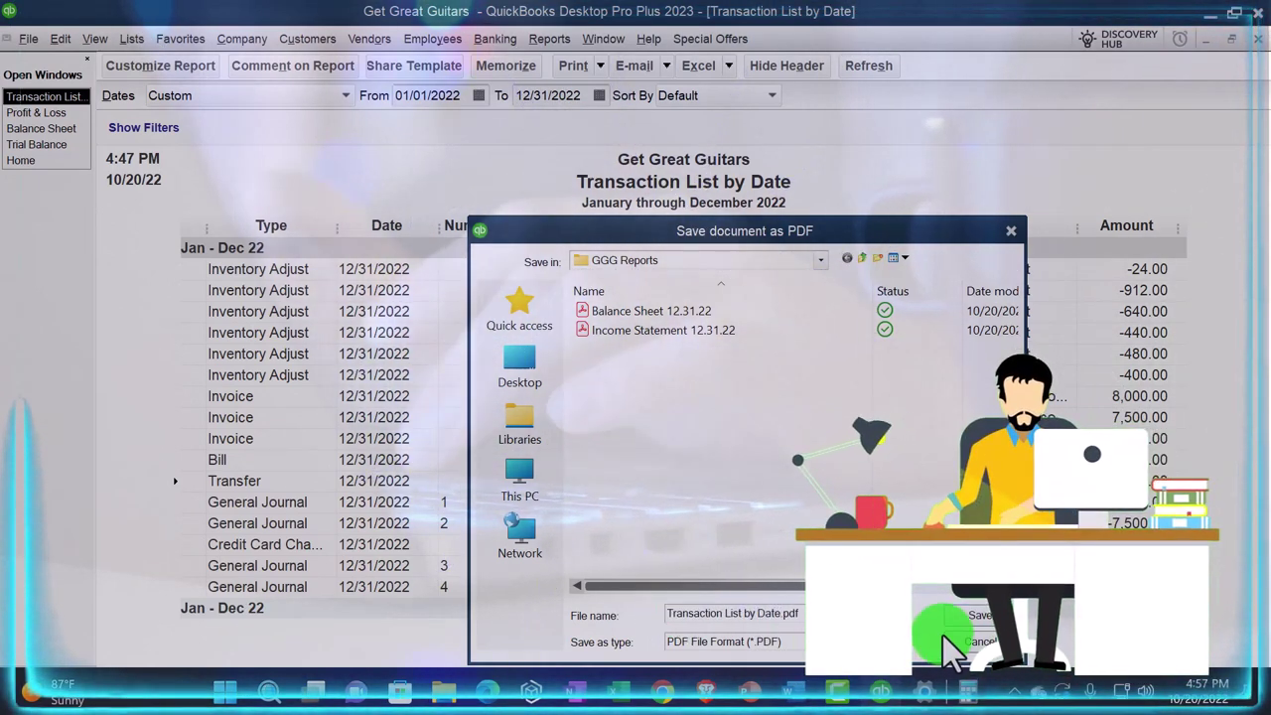
click(973, 620)
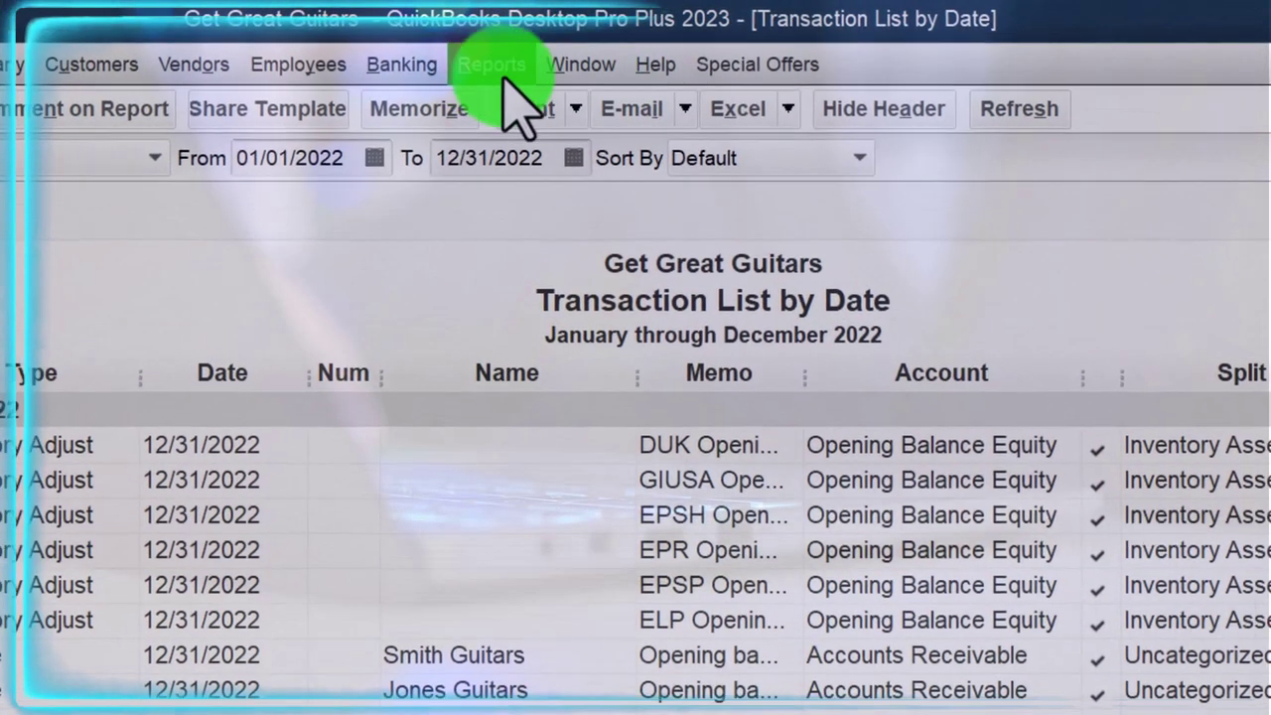
Open the Balance Sheet Summary report from the Company & Financial reports and set its date to 12/31/2022
click(496, 67)
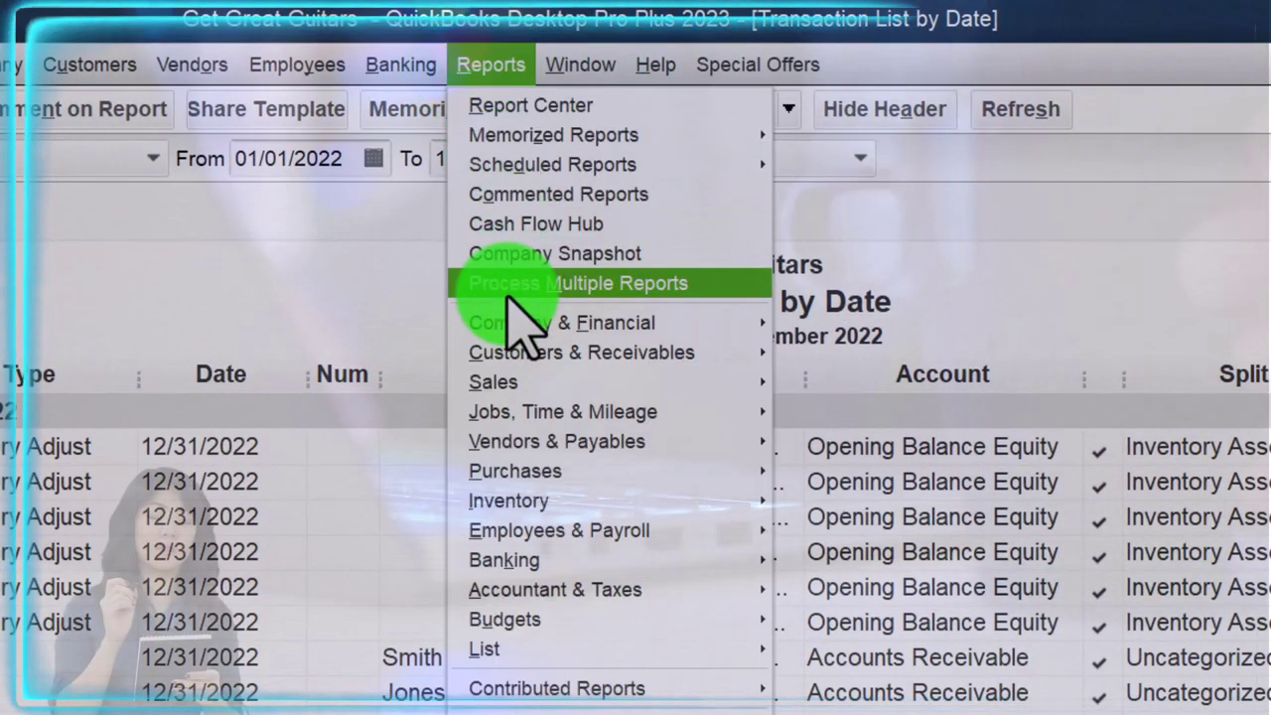
mouse_move(508, 326)
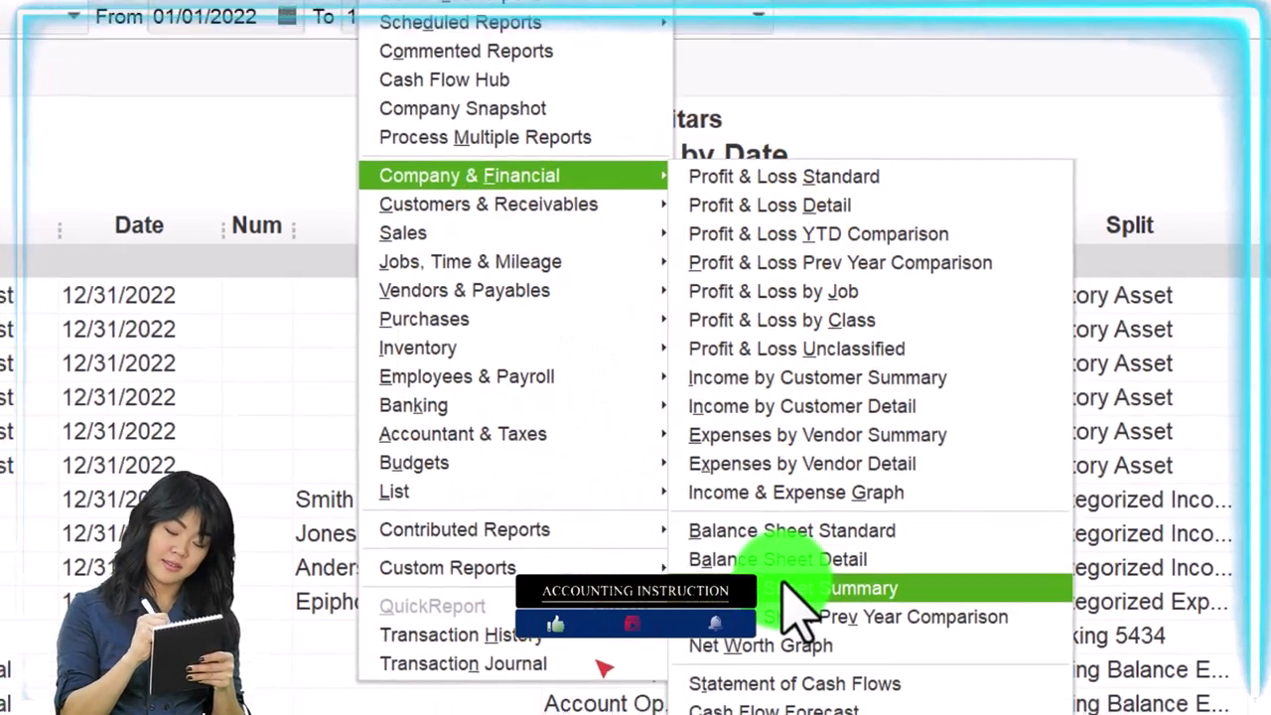
click(794, 600)
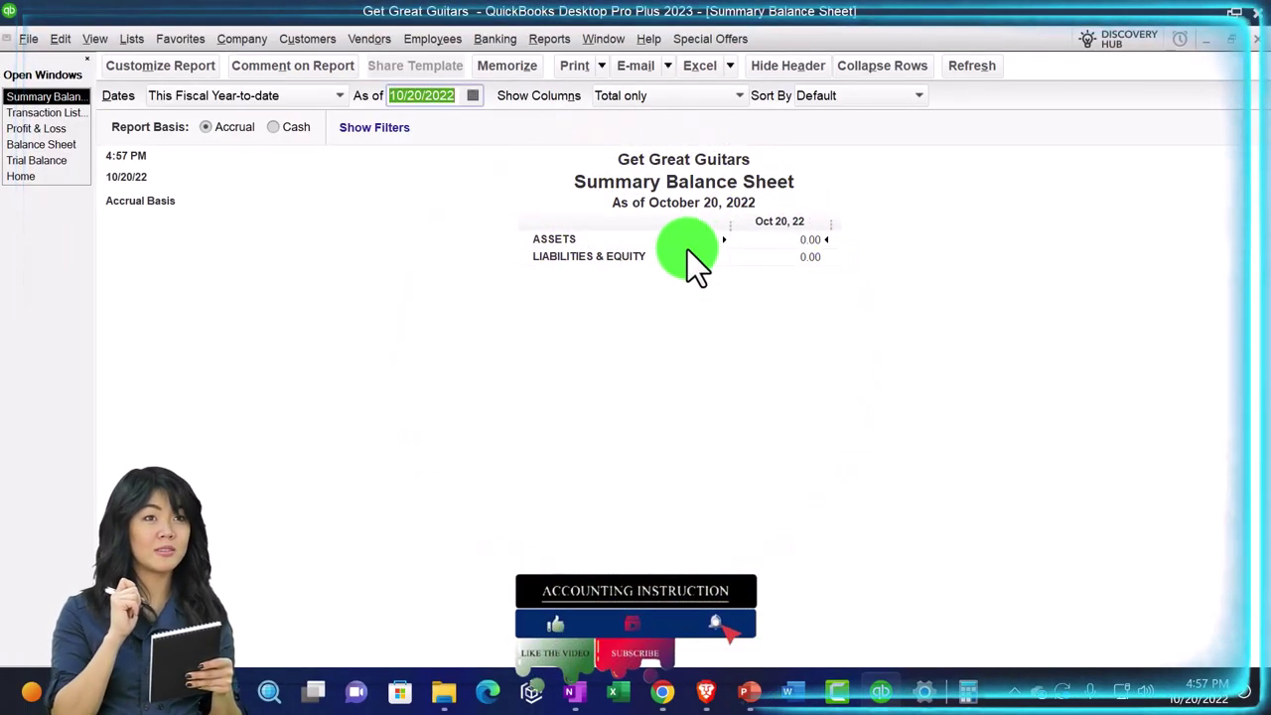
text(12)
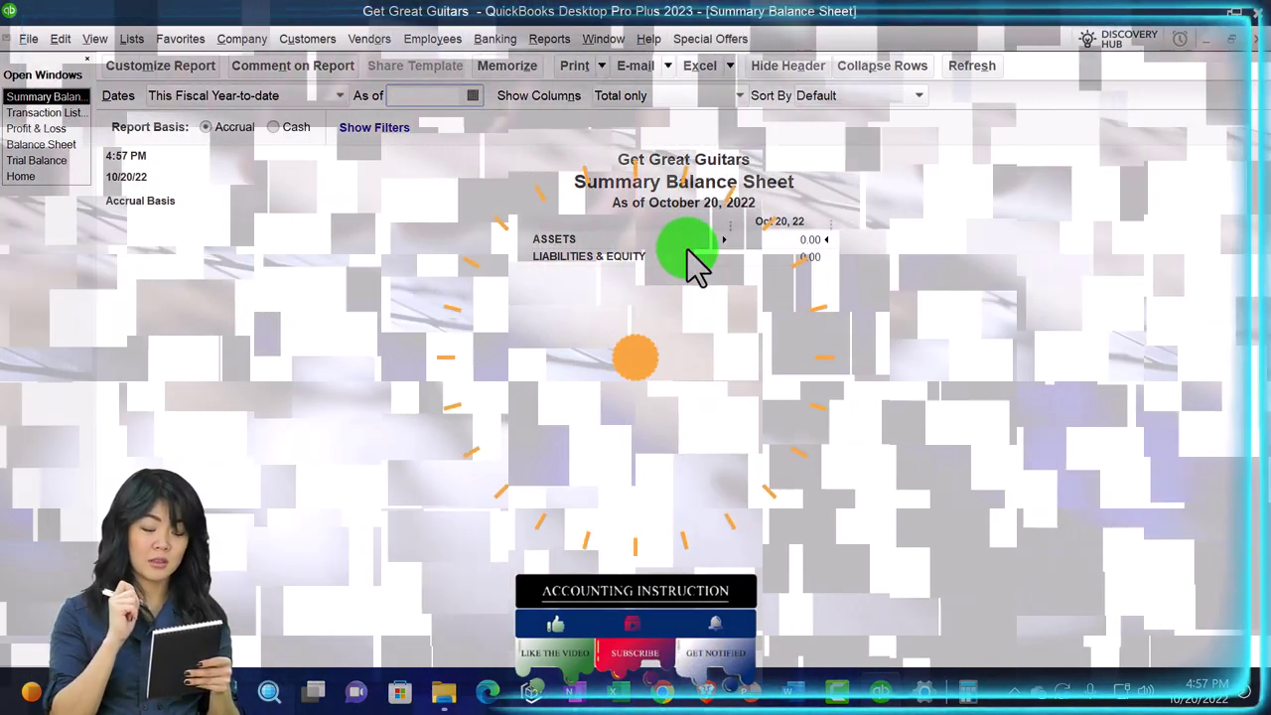
text(312)
key(Tab)
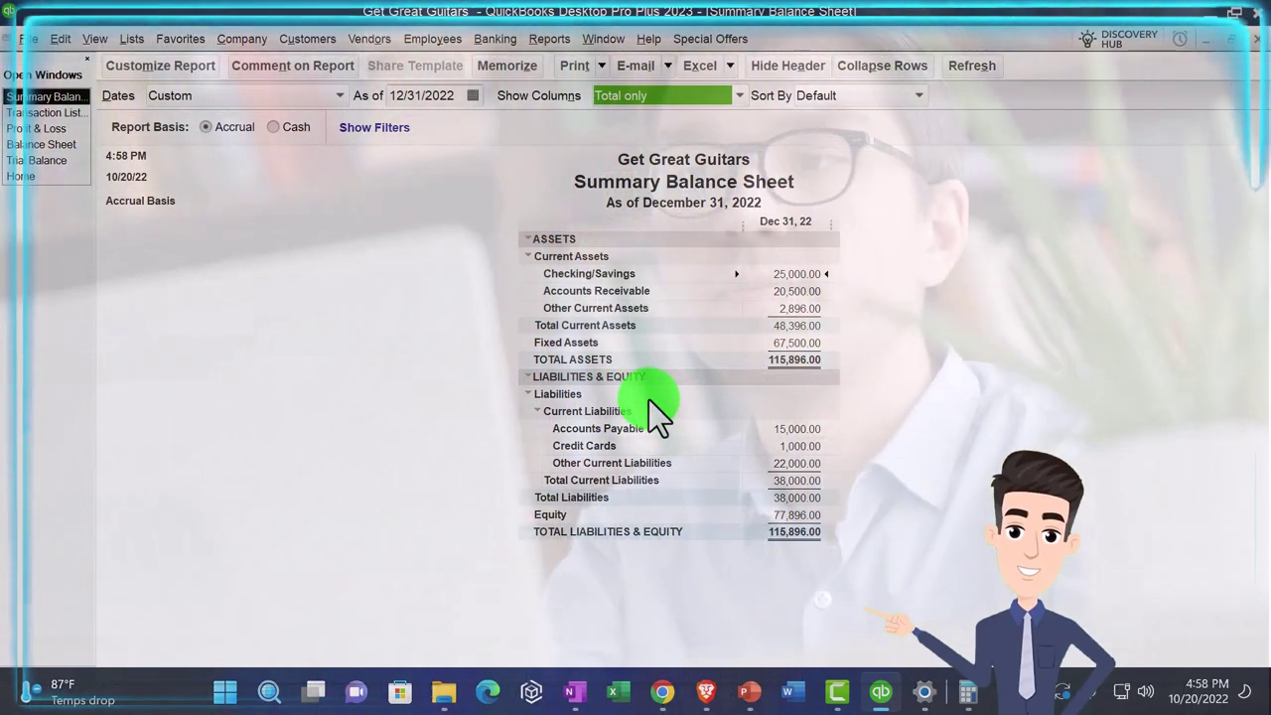
Switch to File Explorer, open the GGG Reports folder and display its PDF files as extra large icons
click(1256, 57)
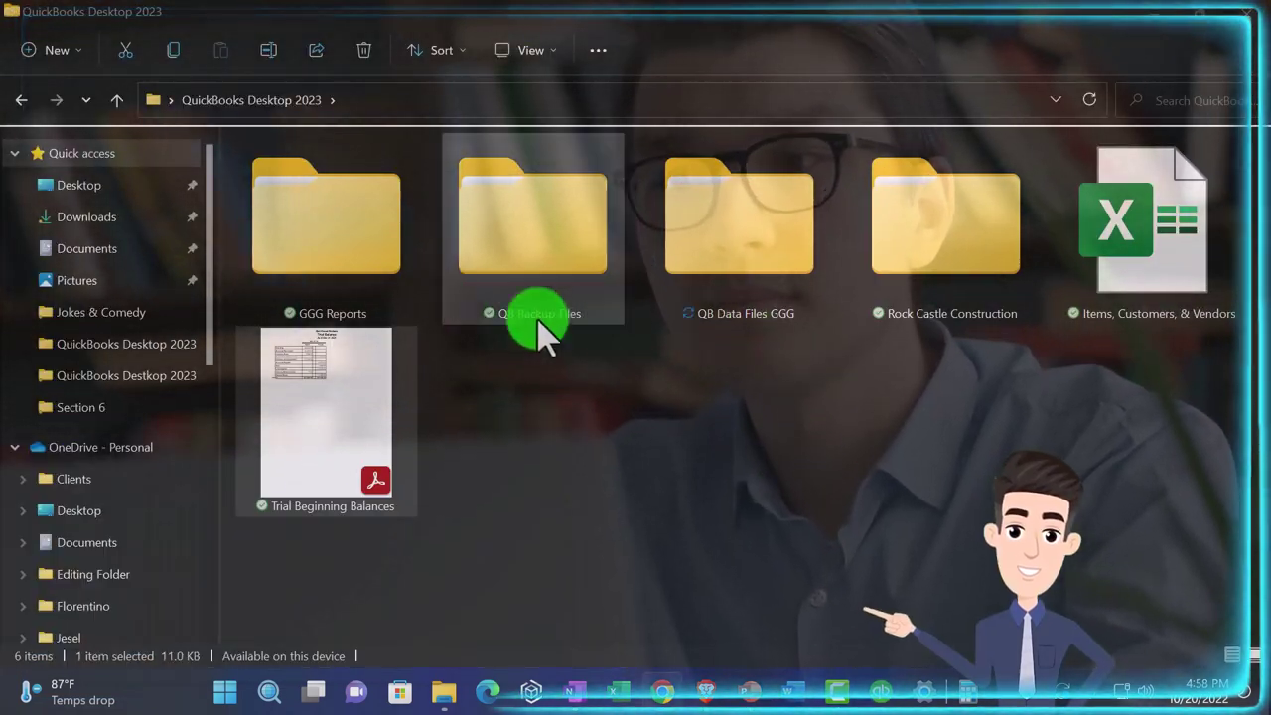
double_click(356, 254)
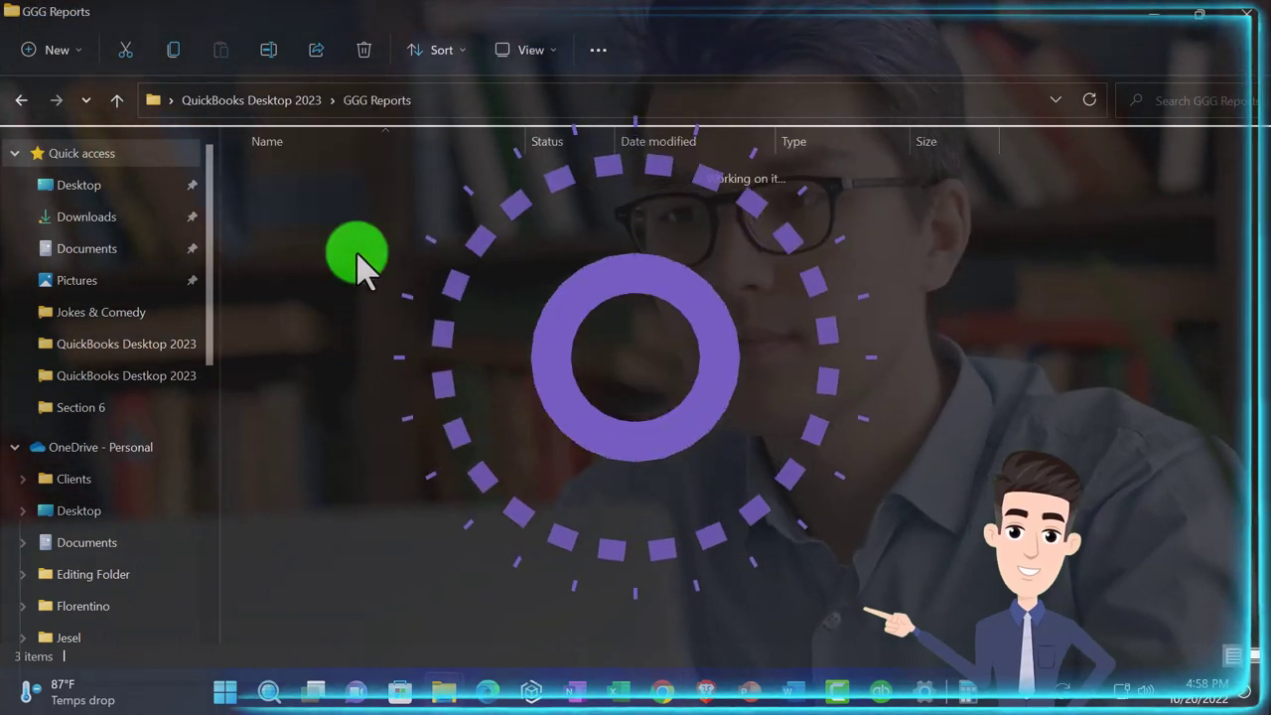
click(516, 51)
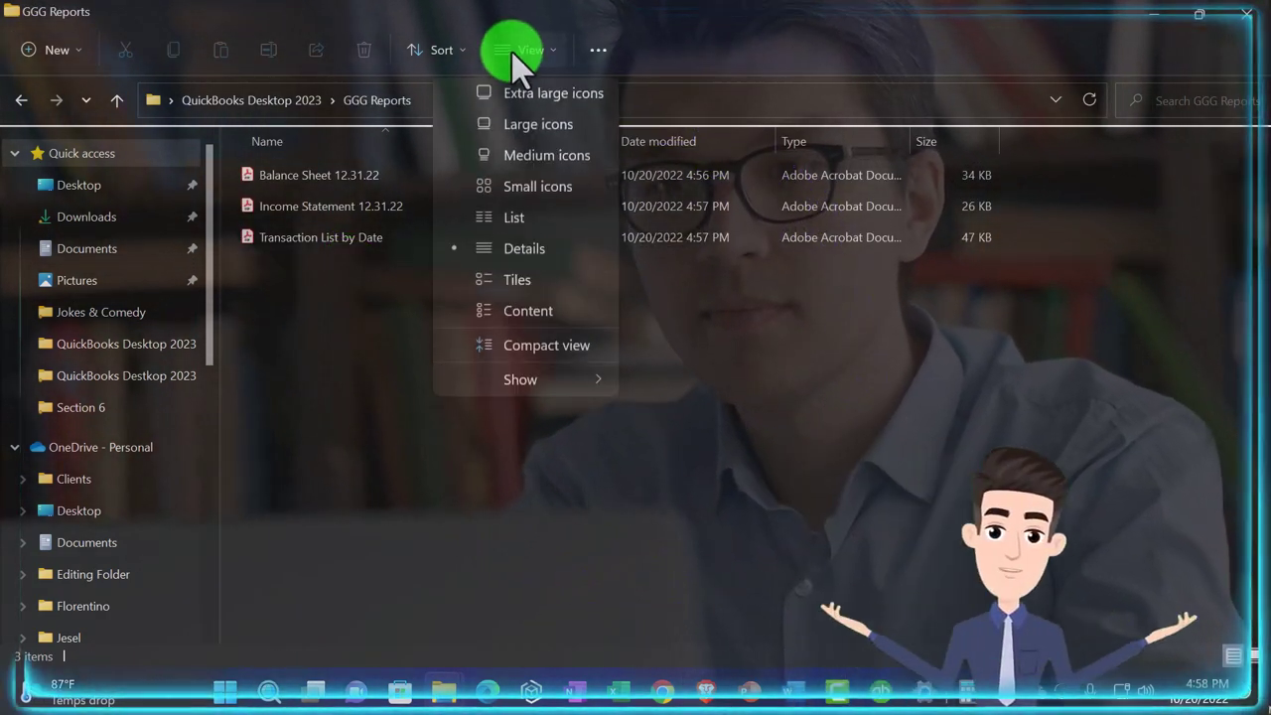
click(510, 94)
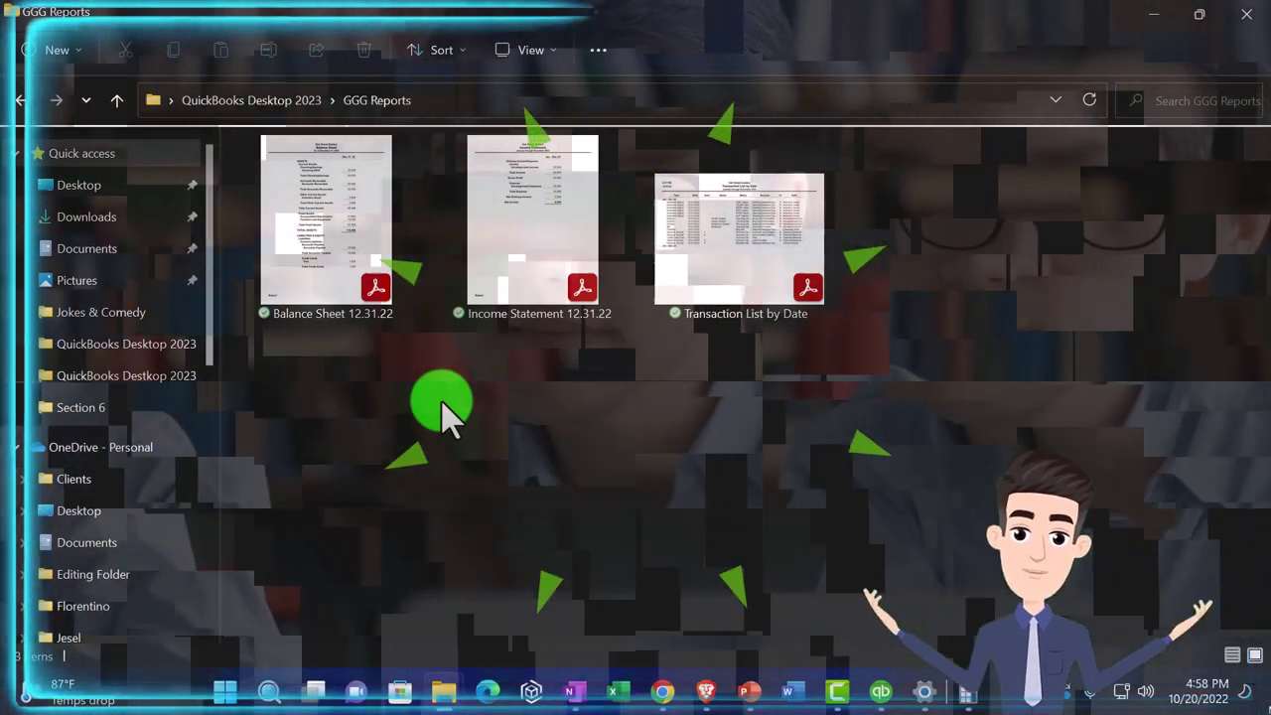
Create a new folder named "12.31.22 Reports" inside the GGG Reports folder
right_click(442, 402)
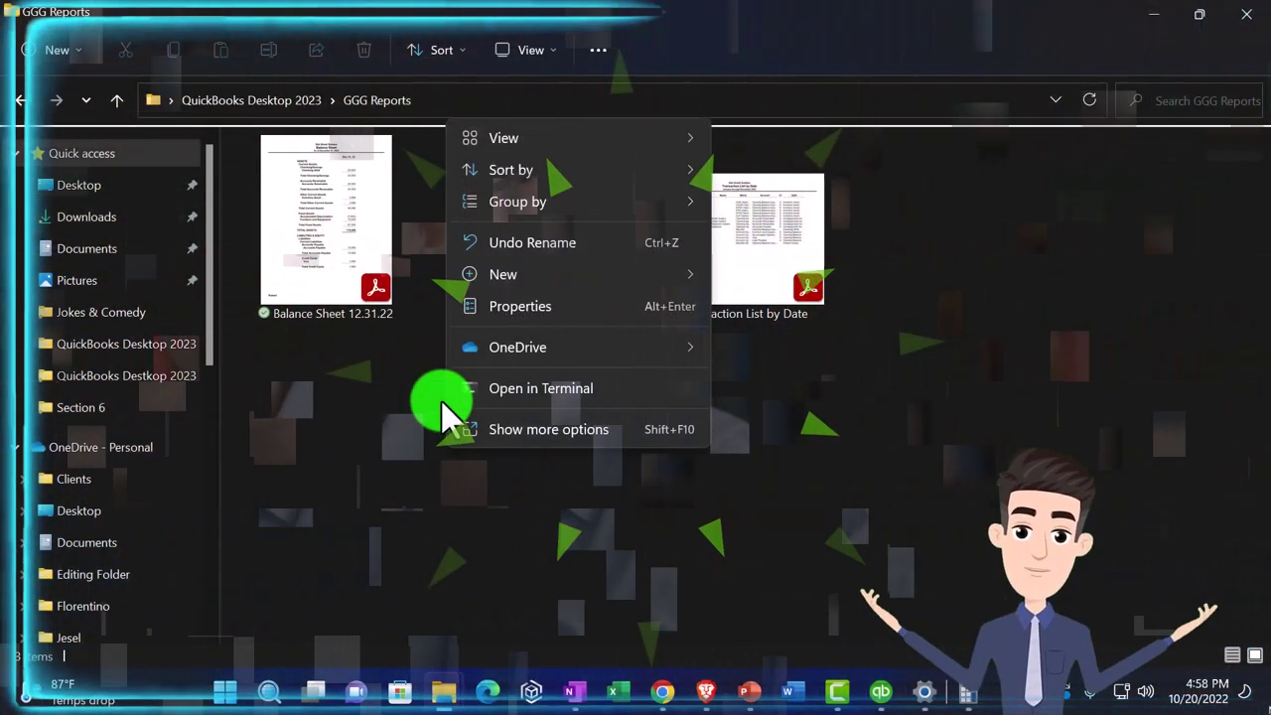
mouse_move(587, 278)
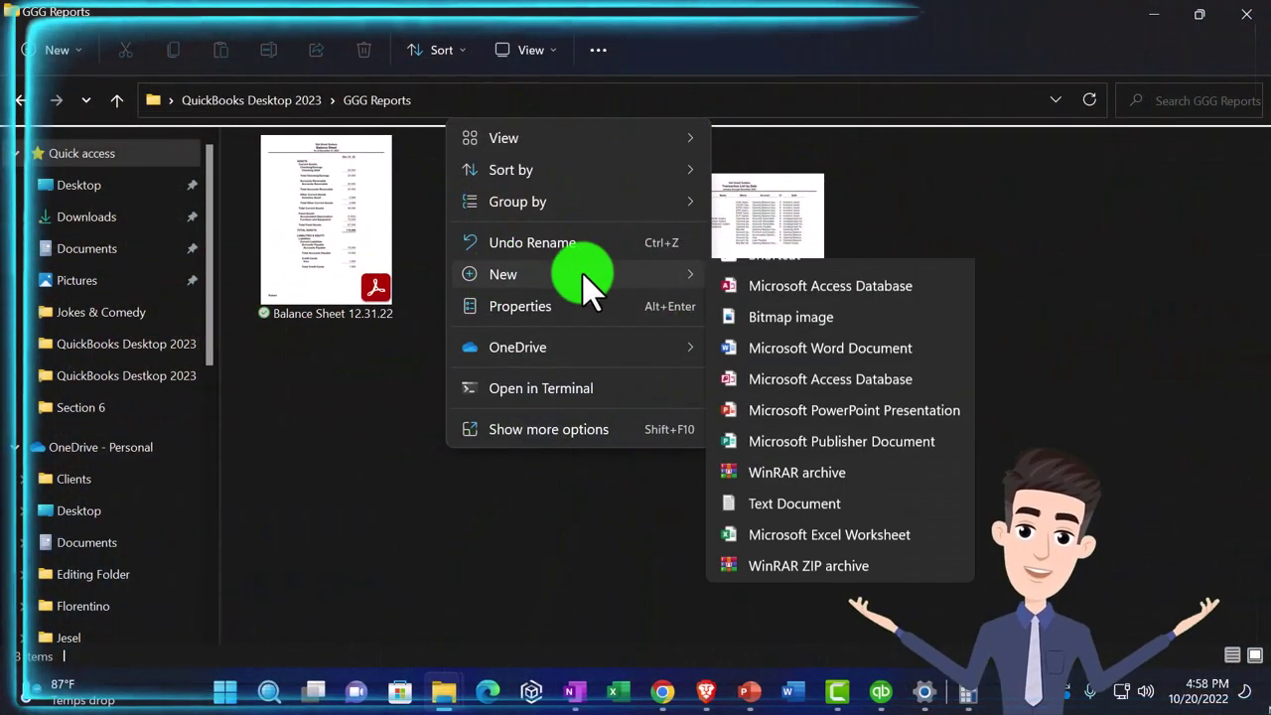
click(765, 276)
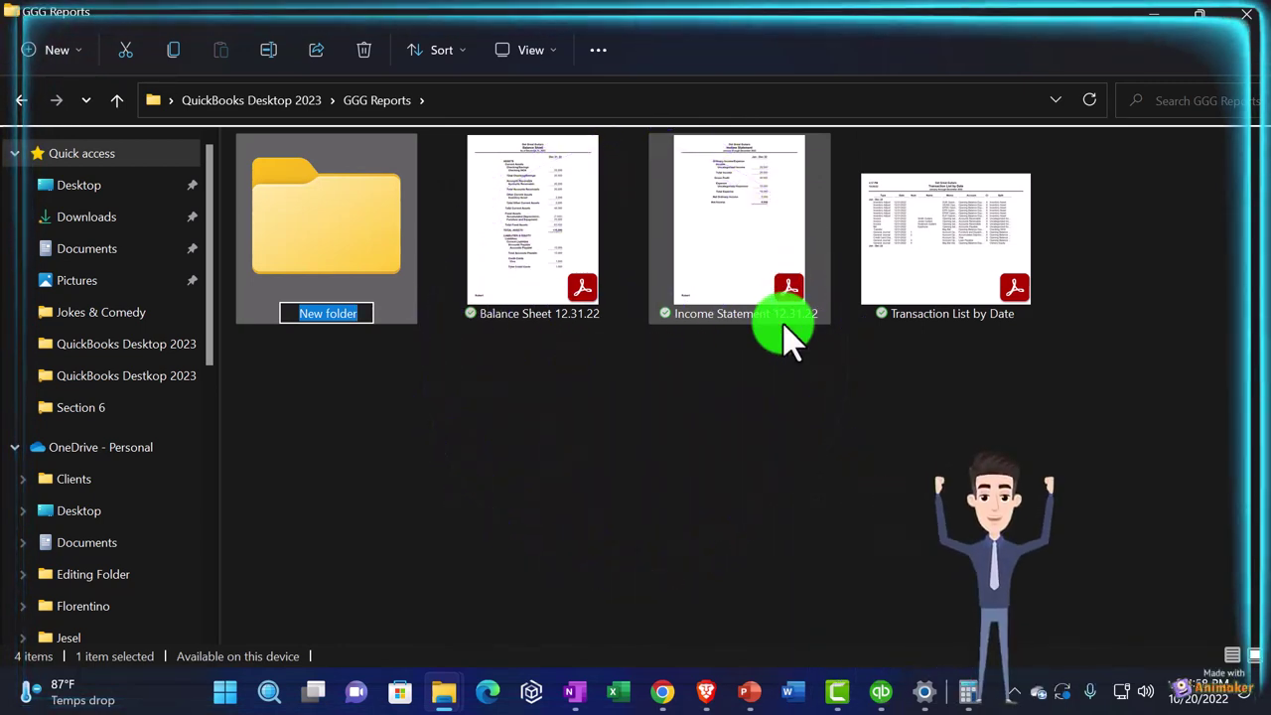
text(12.31.22)
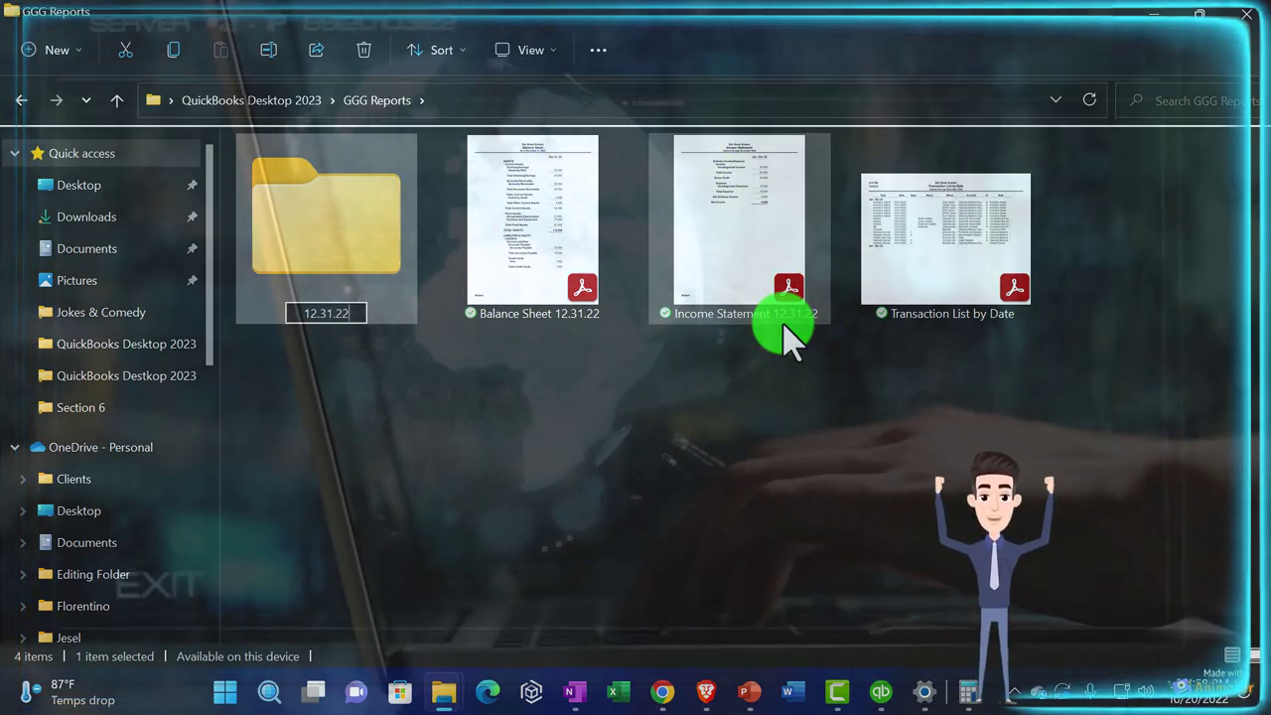
text( rep)
key(BackSpace)
key(BackSpace)
key(BackSpace)
text(Re)
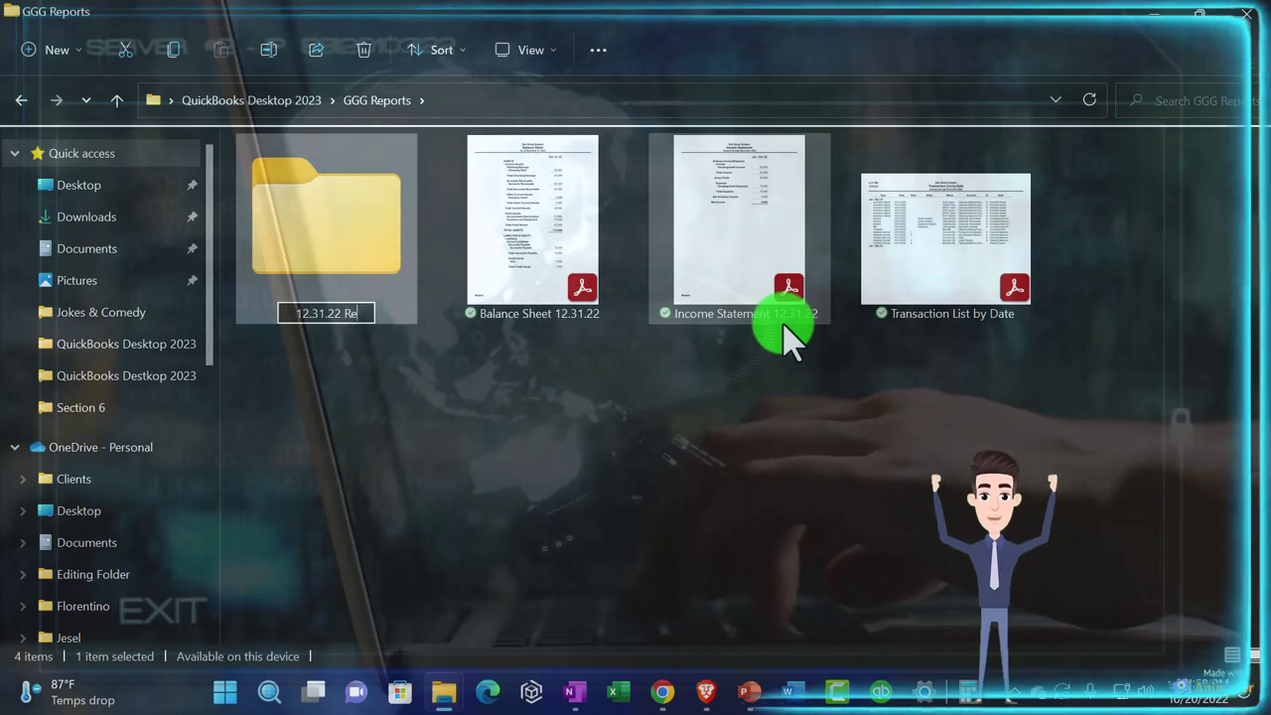
text(ports)
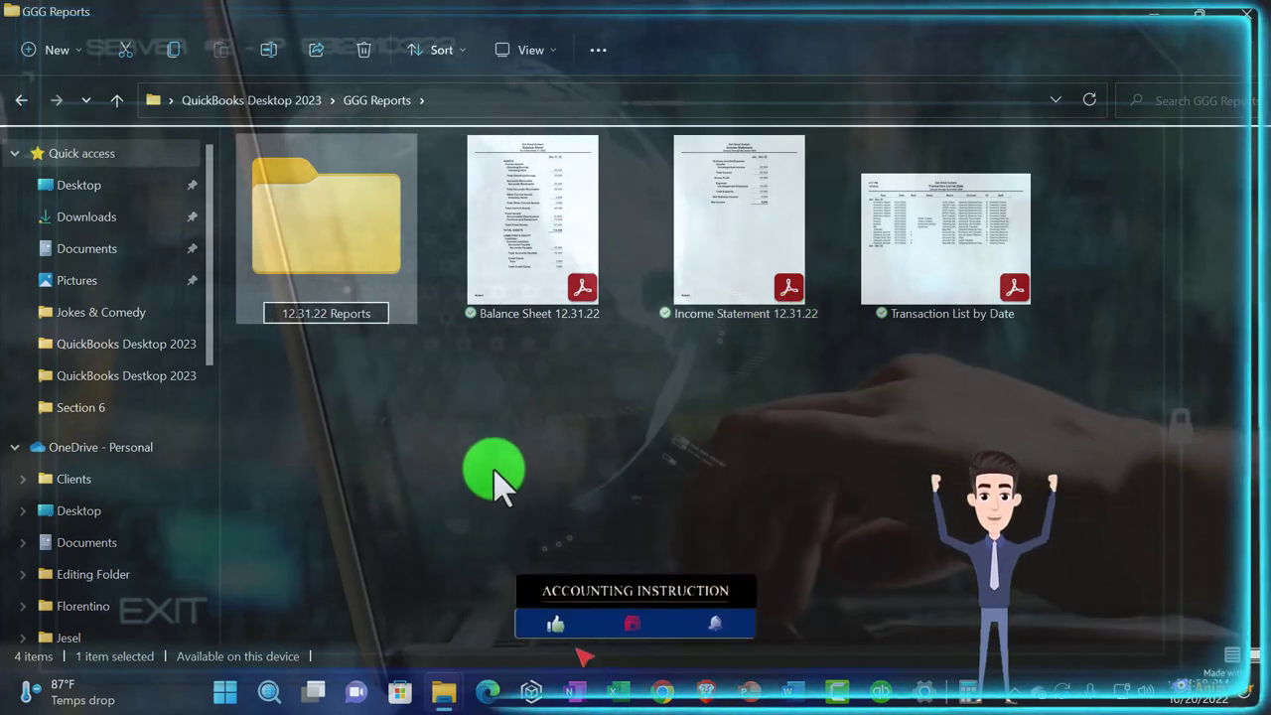
Move the Balance Sheet, Income Statement and Transaction List by Date PDFs into the 12.31.22 Reports folder
click(545, 266)
drag(543, 264, 991, 229)
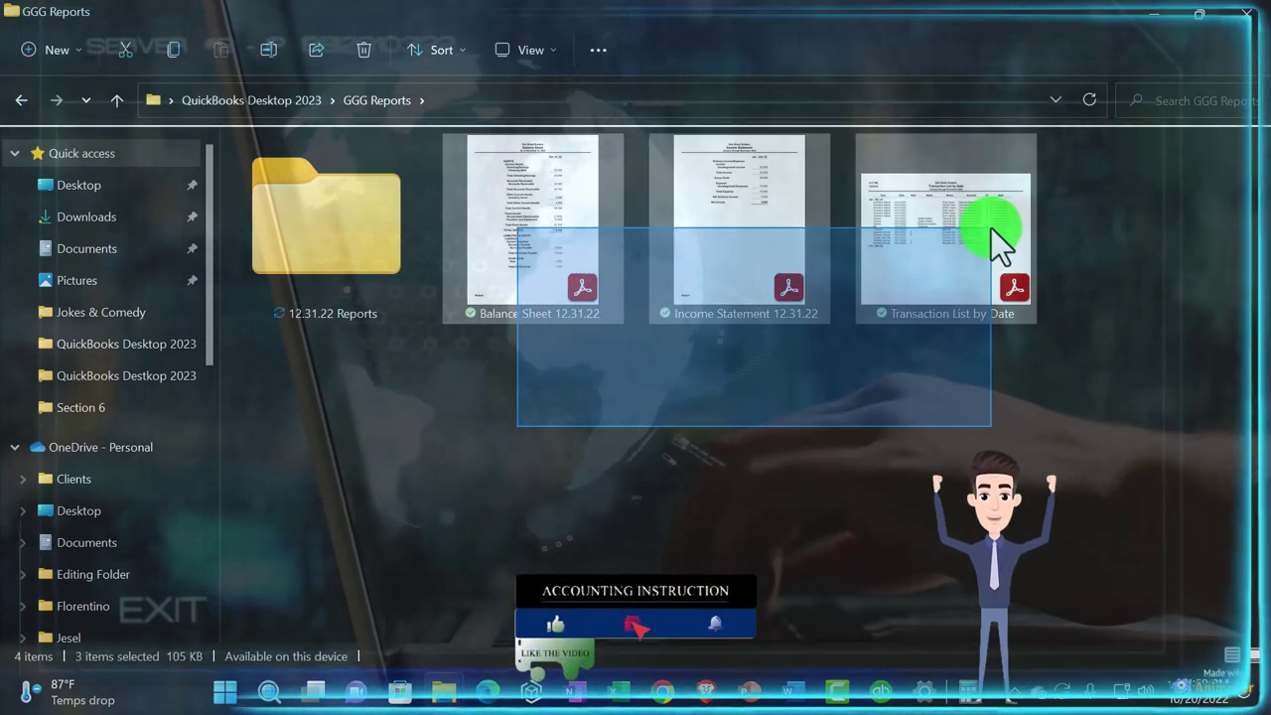
drag(600, 244, 328, 268)
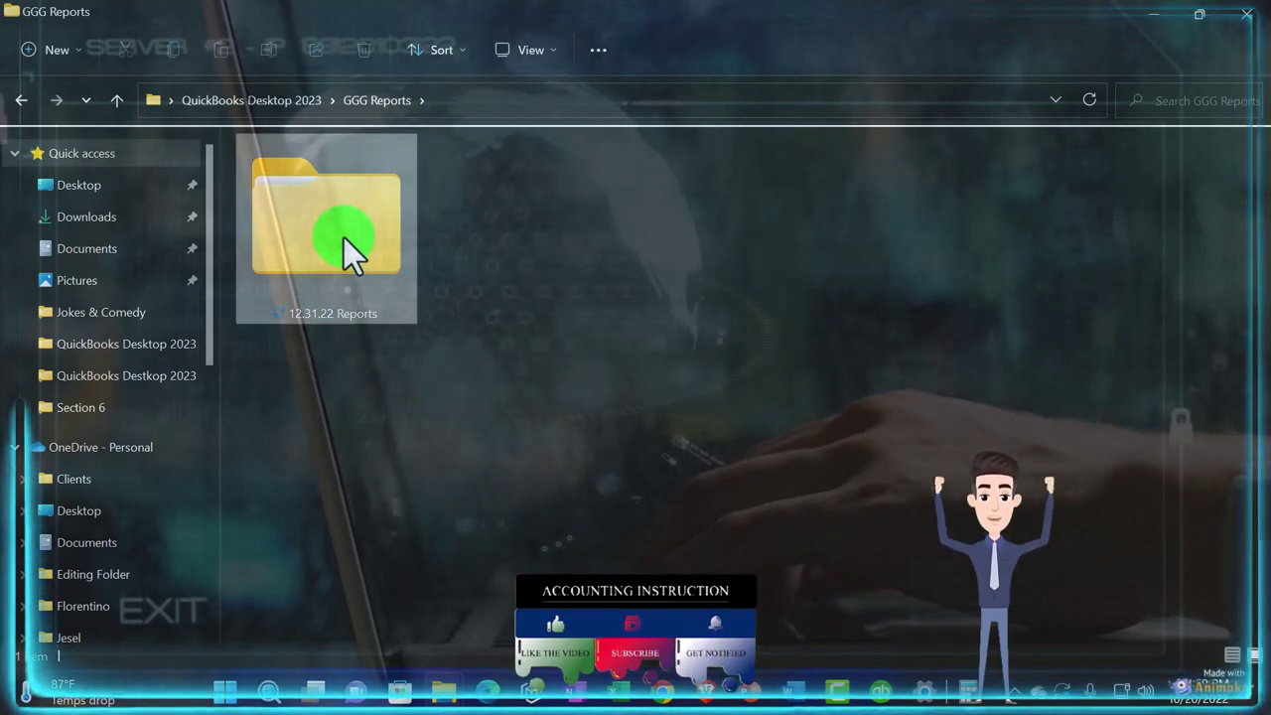
Compress the 12.31.22 Reports folder to a ZIP file, keeping the same name
right_click(344, 243)
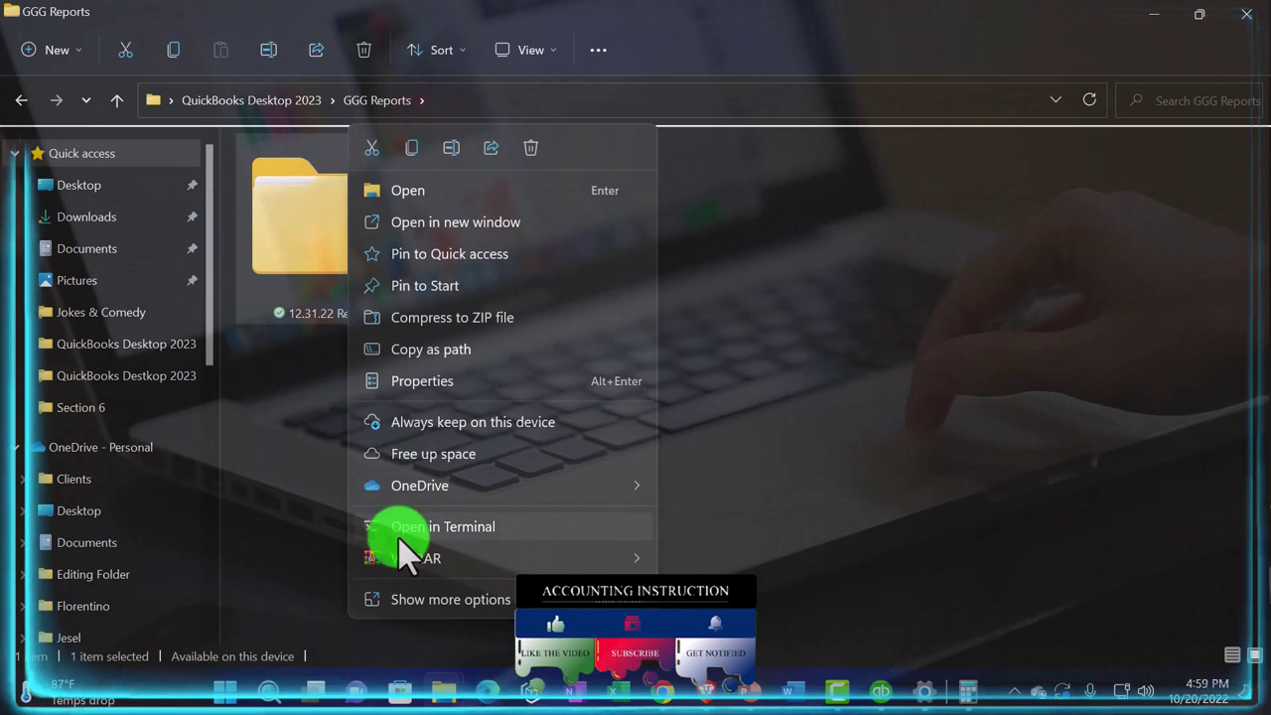
mouse_move(409, 476)
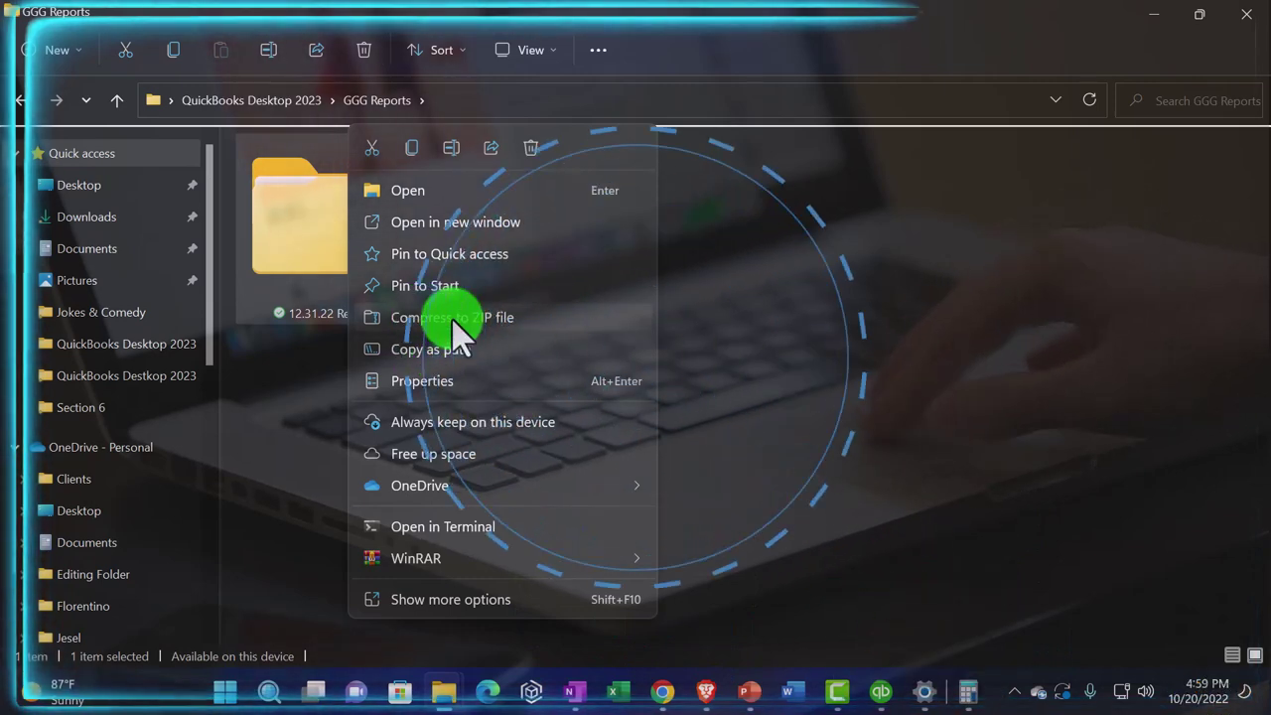
click(453, 321)
key(Return)
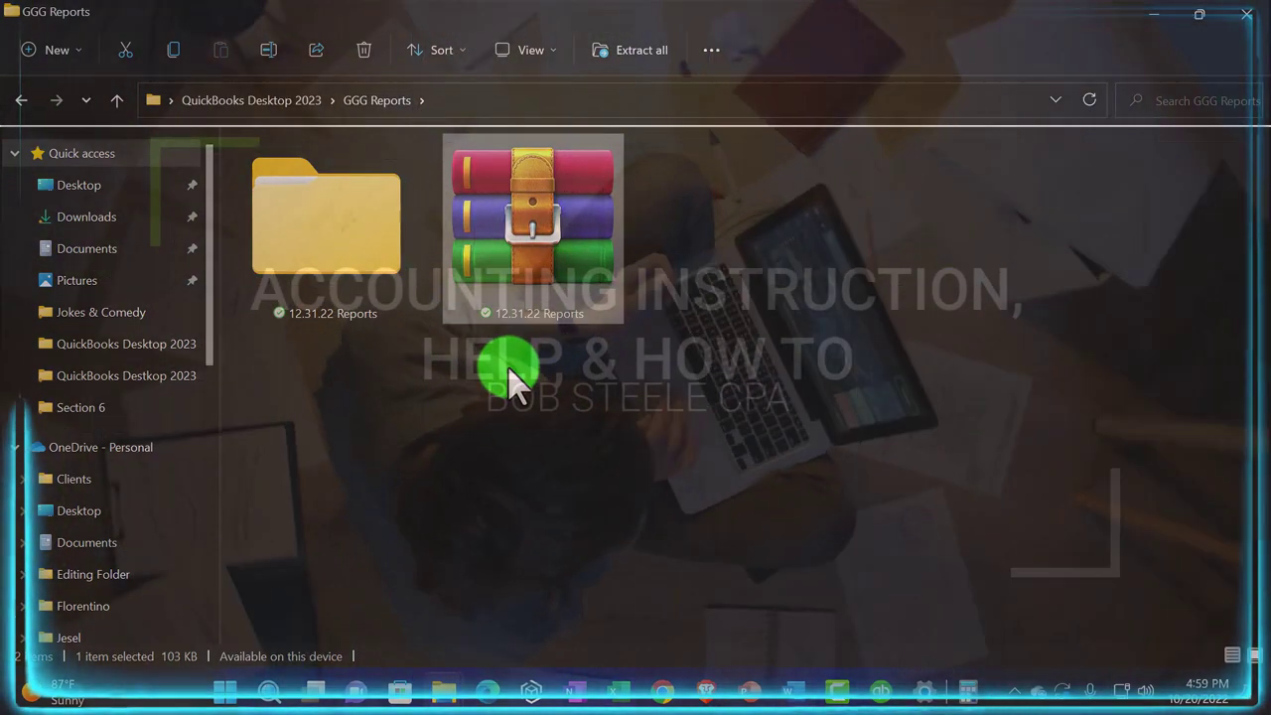
Open the Balance Sheet 12.31.22 PDF from the 12.31.22 Reports folder, review its contents, and close all Acrobat tabs
click(397, 261)
double_click(397, 251)
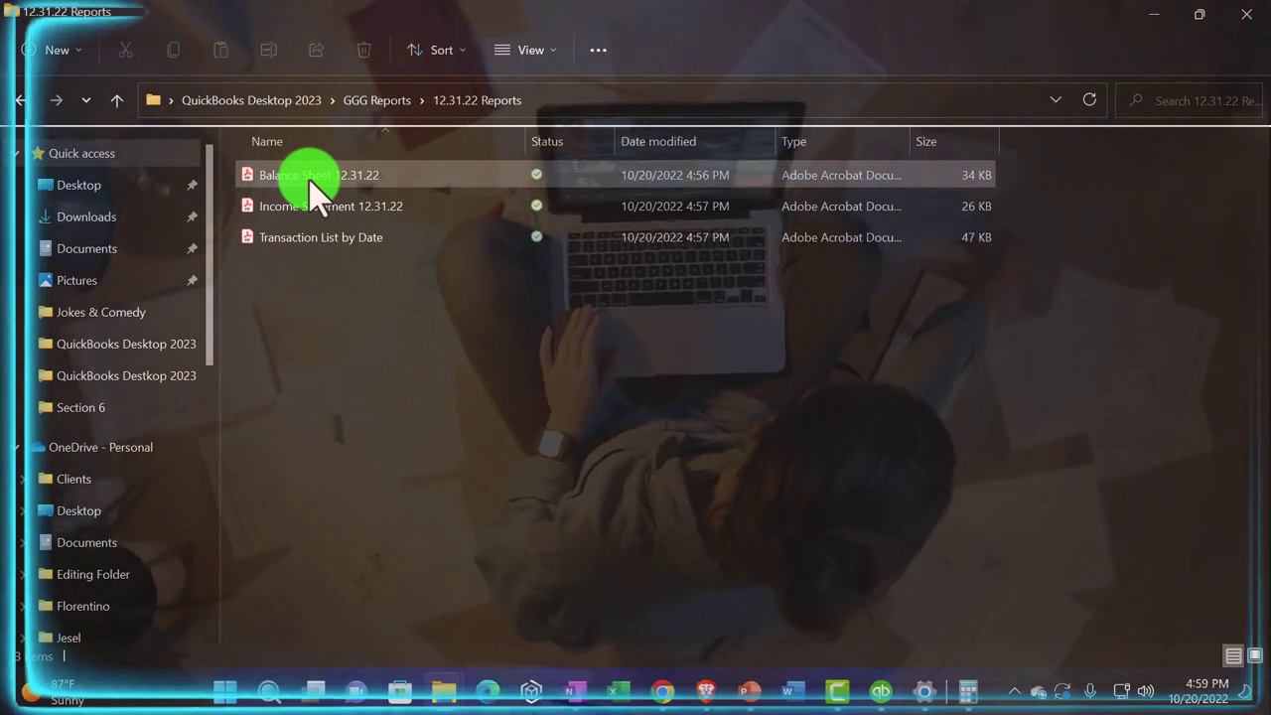
click(310, 184)
double_click(311, 182)
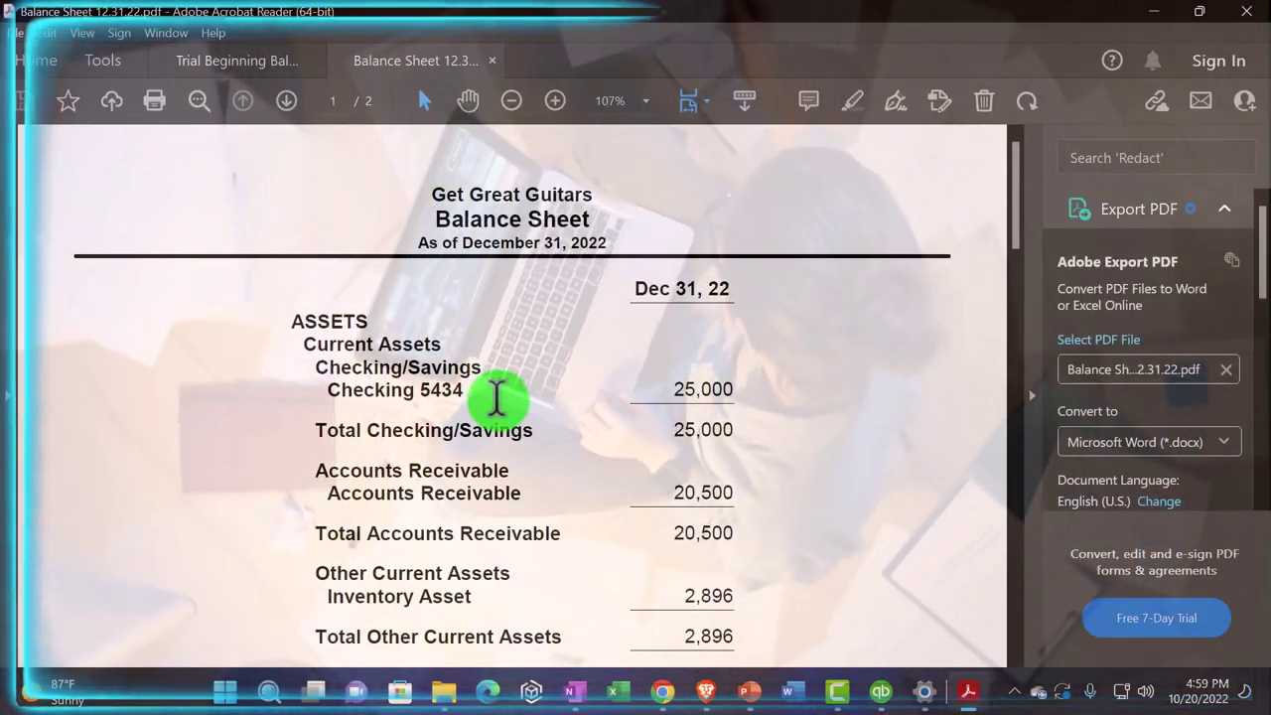
scroll(488, 390, down, 10)
scroll(496, 398, up, 3)
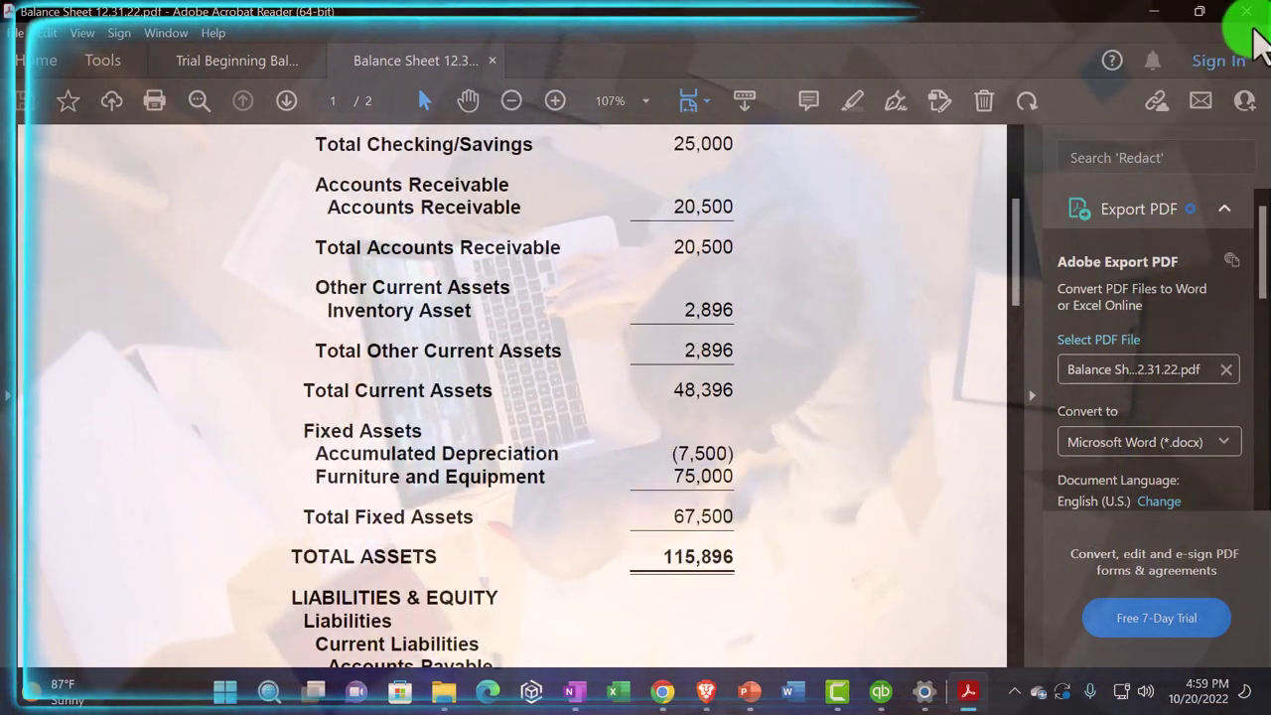
click(1247, 12)
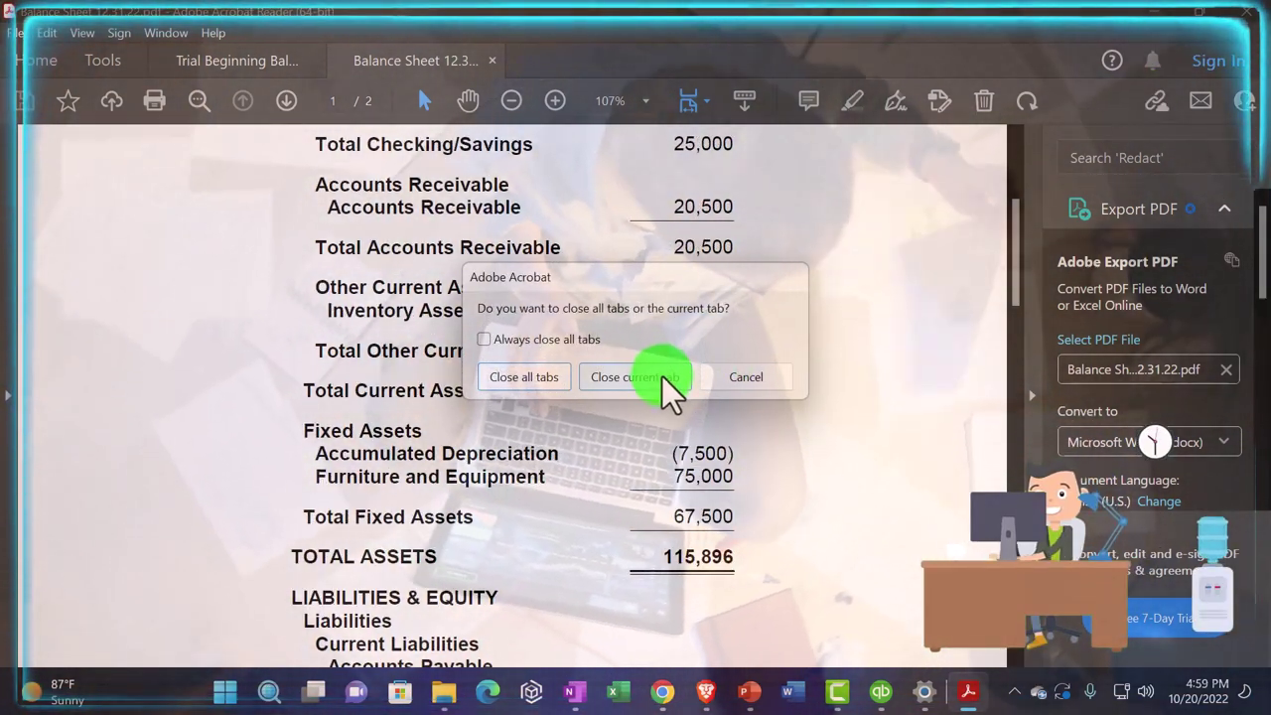
click(529, 377)
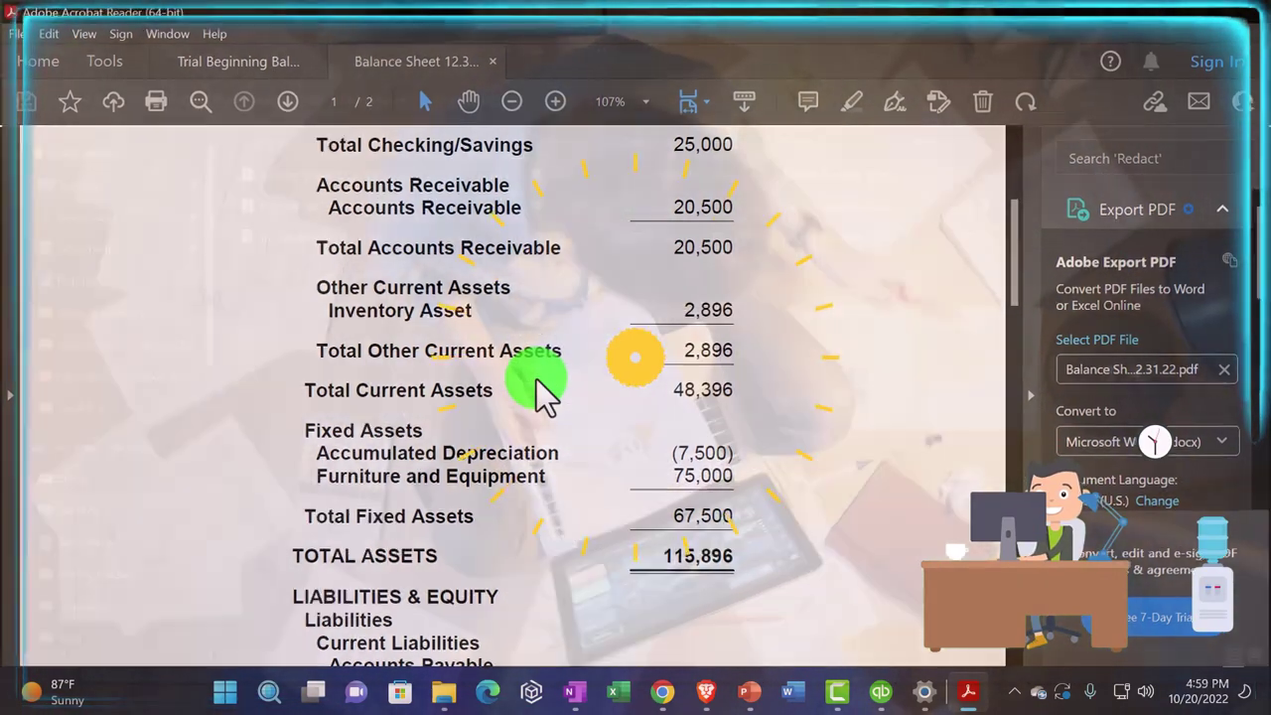
Switch to QuickBooks Desktop and bring the open Balance Sheet report to the front
click(837, 690)
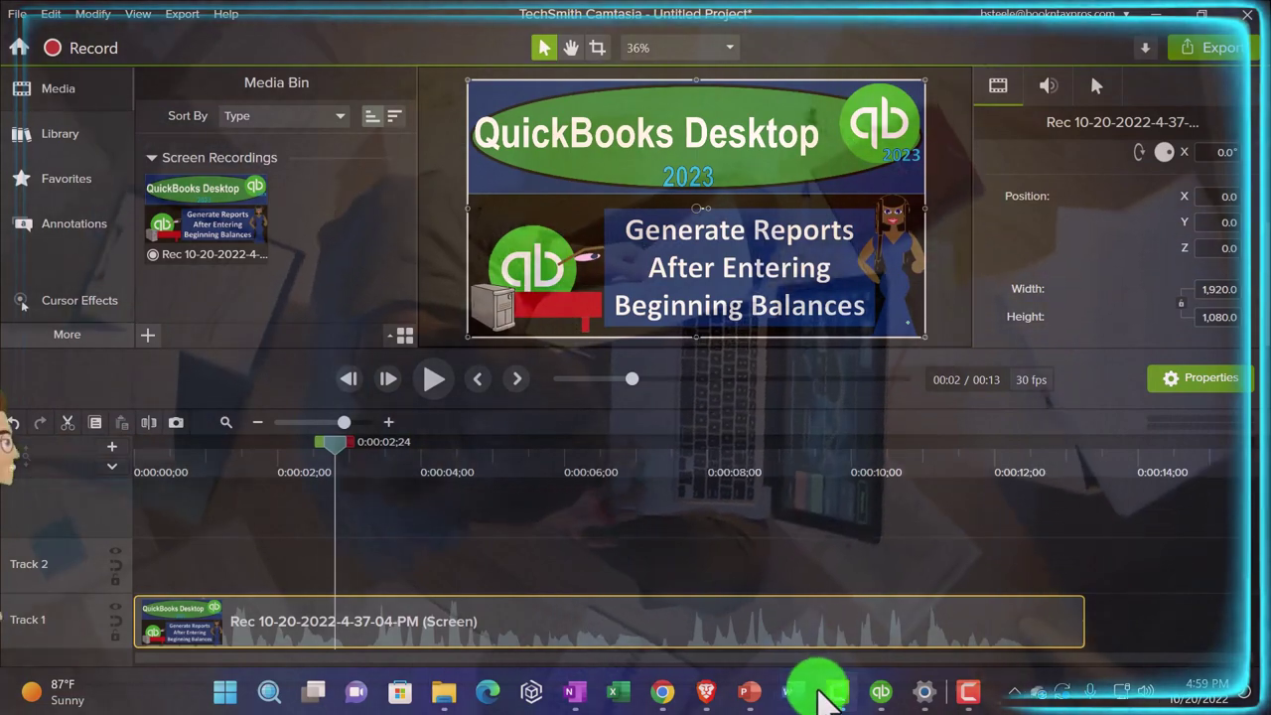
click(837, 689)
click(881, 691)
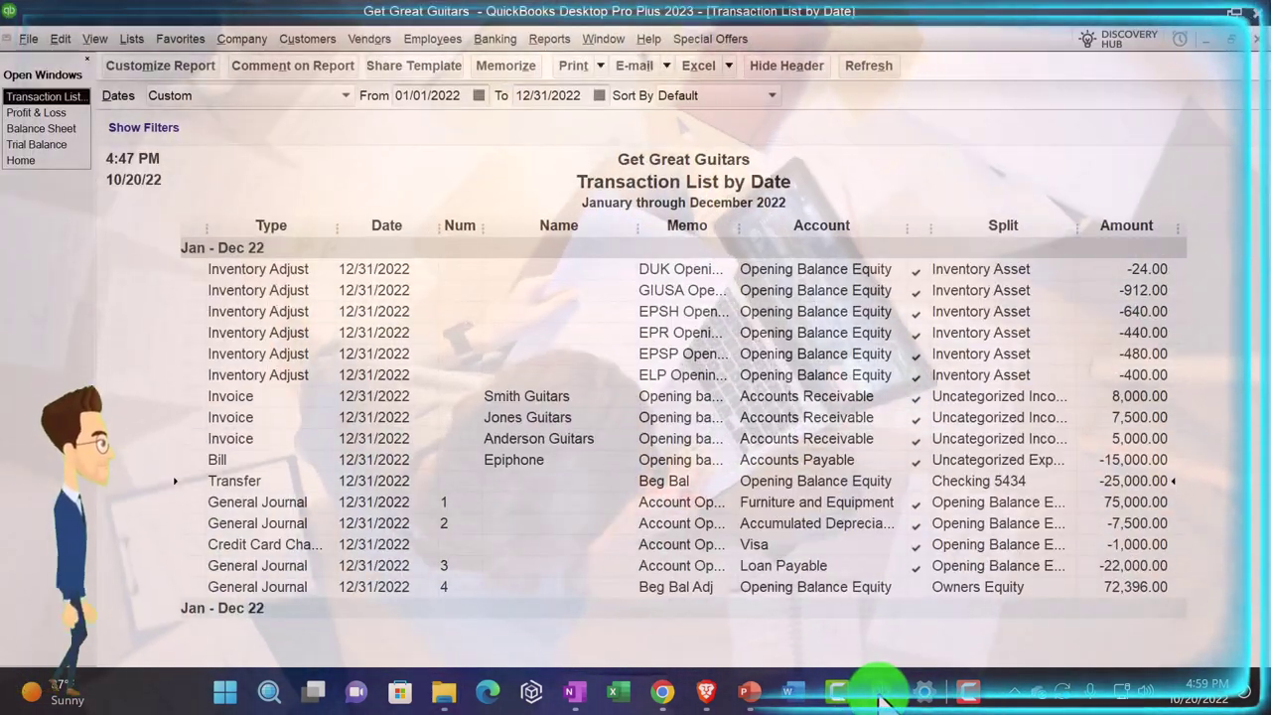
click(55, 130)
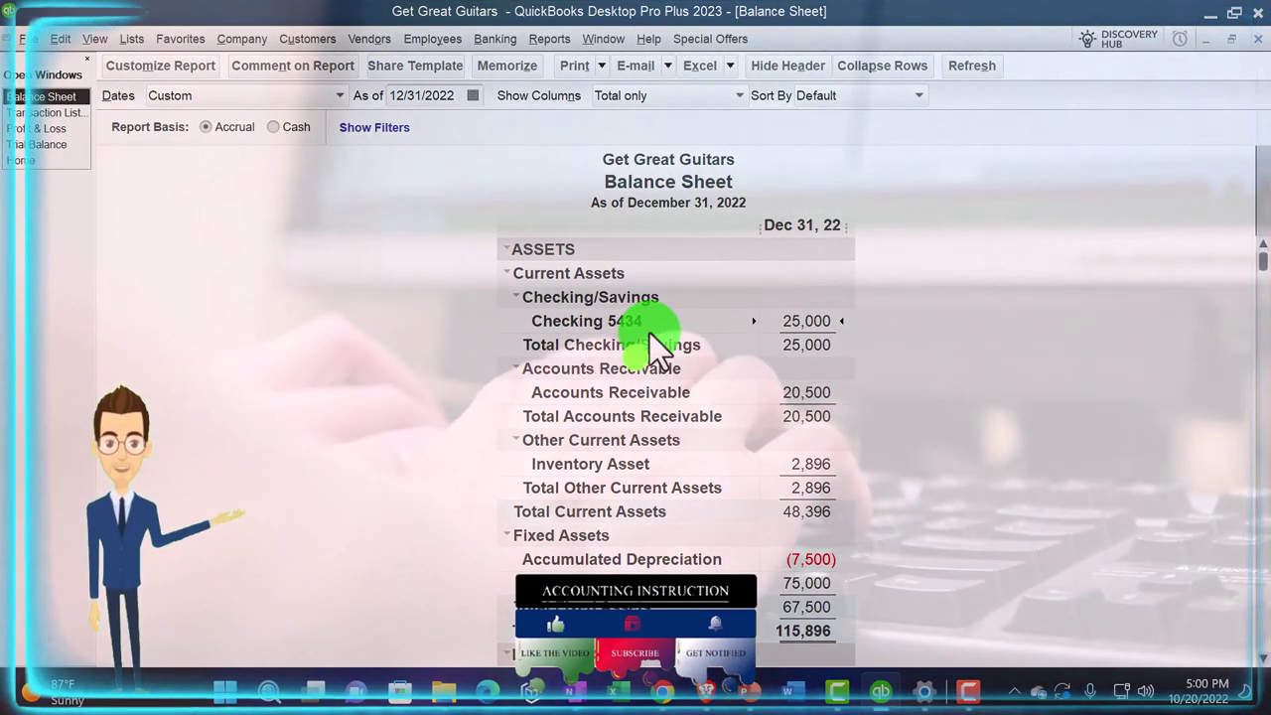
Export the Balance Sheet to a new worksheet in a new Excel workbook, with the QuickBooks Export Guide worksheet option off
click(728, 64)
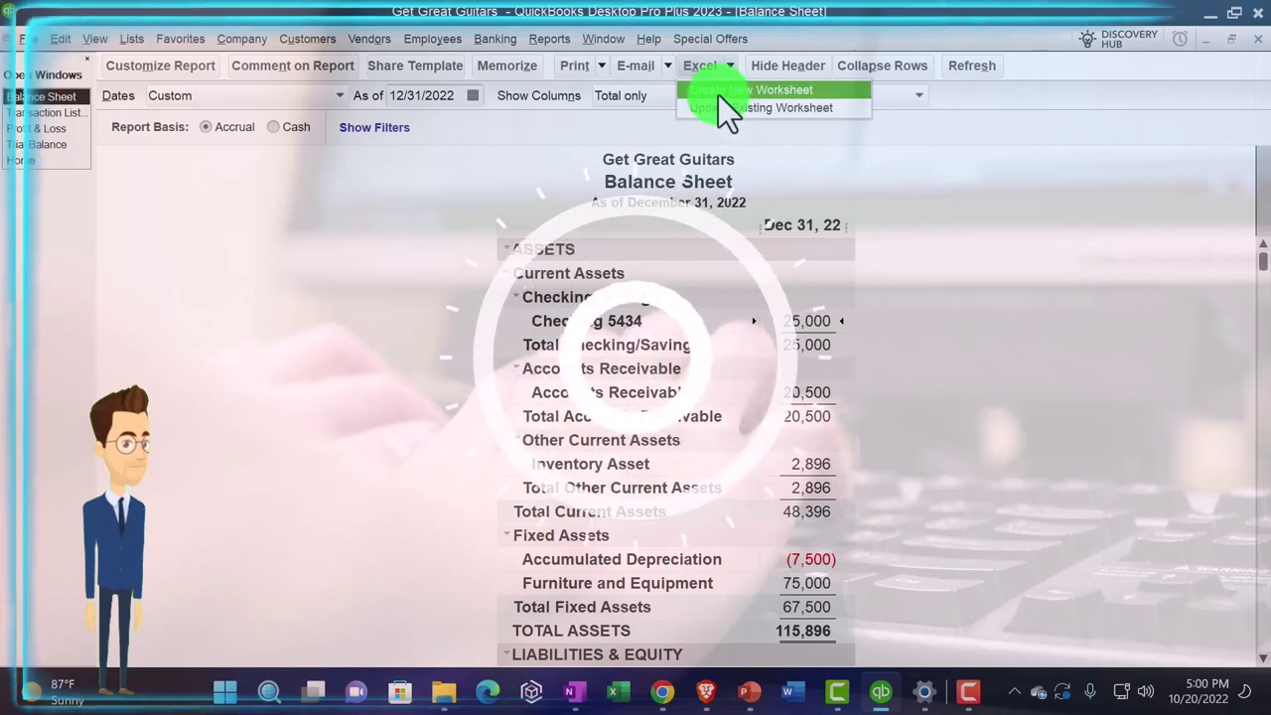
click(720, 93)
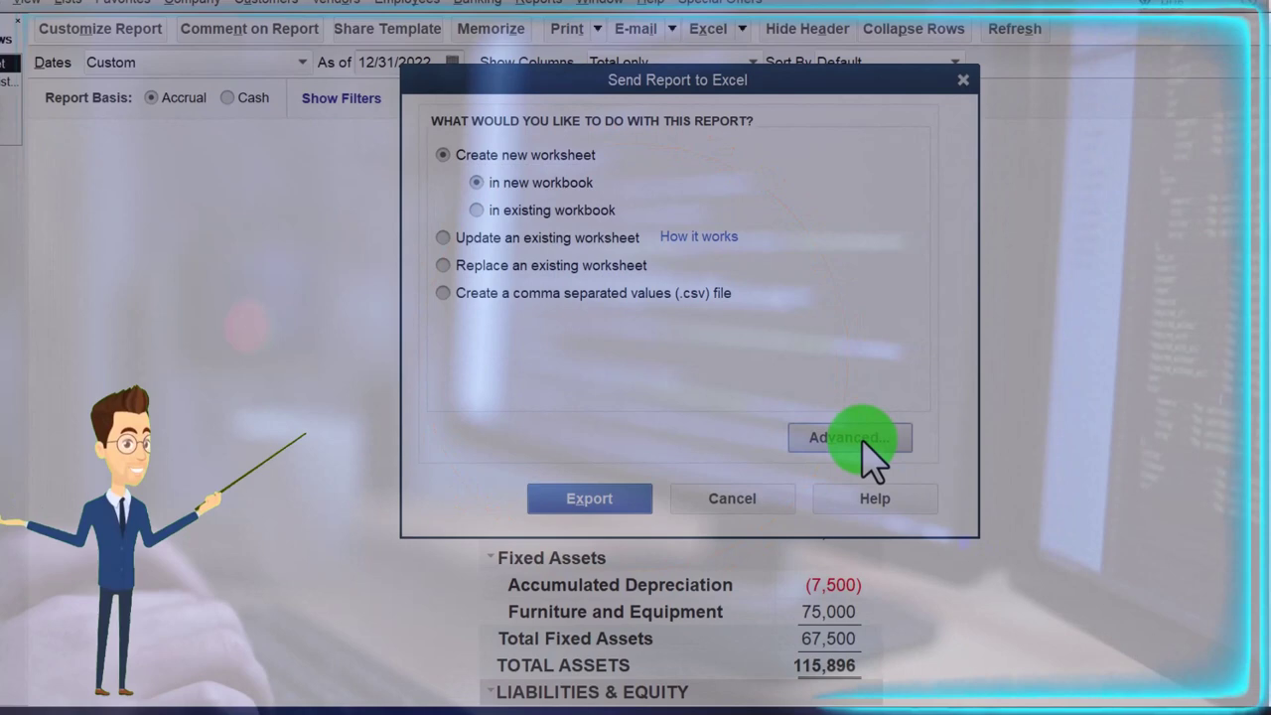
click(860, 443)
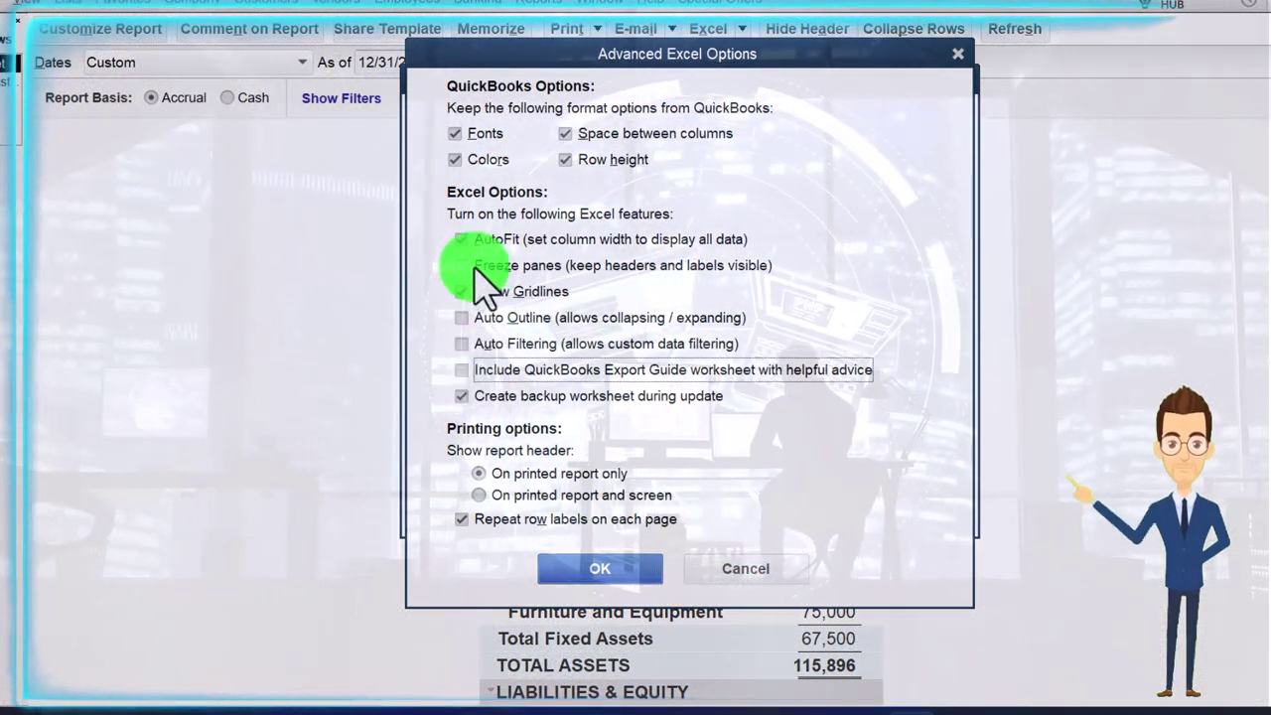
click(633, 572)
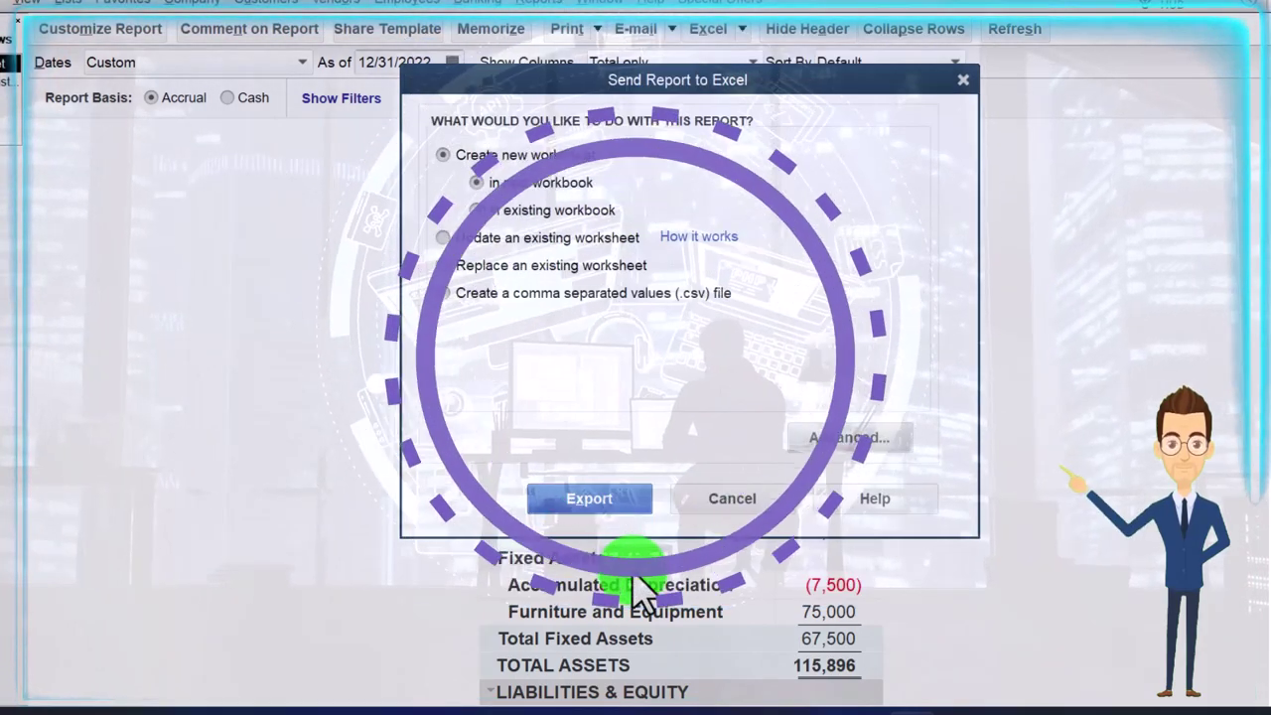
click(622, 496)
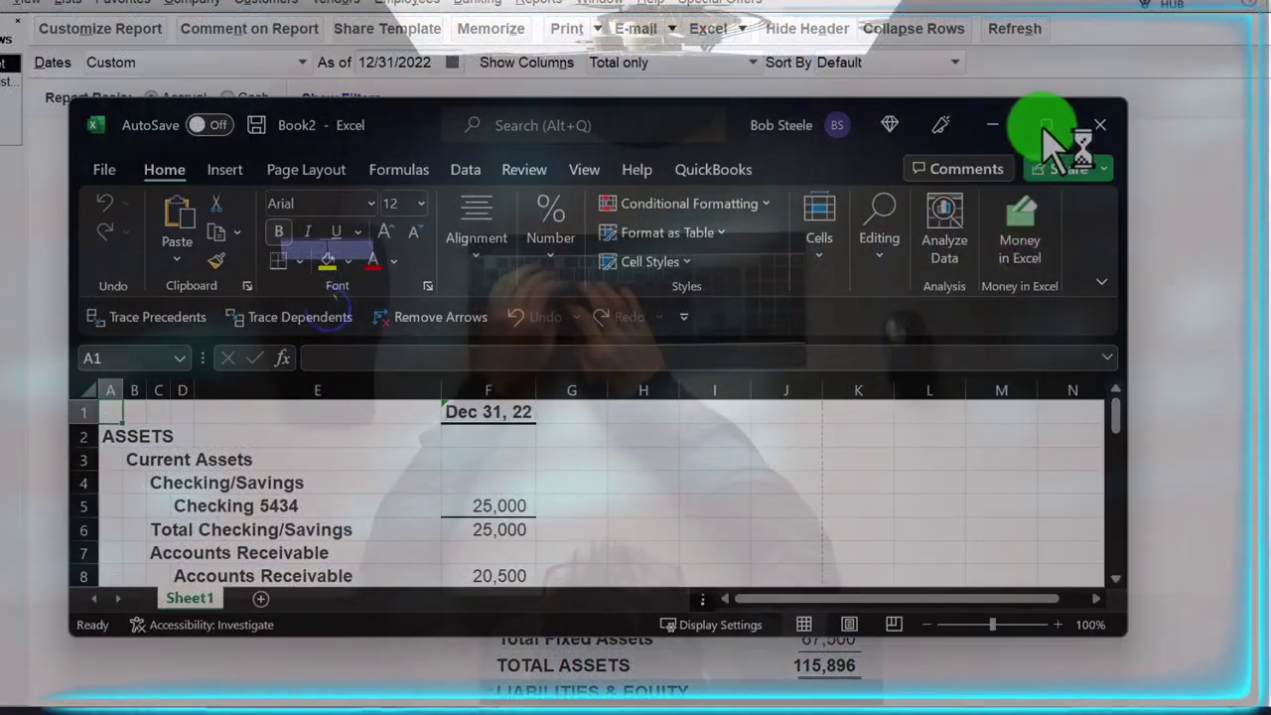
Maximize the exported workbook, check the report header in Page Layout view, and rename the worksheet BS in Normal view
click(1046, 125)
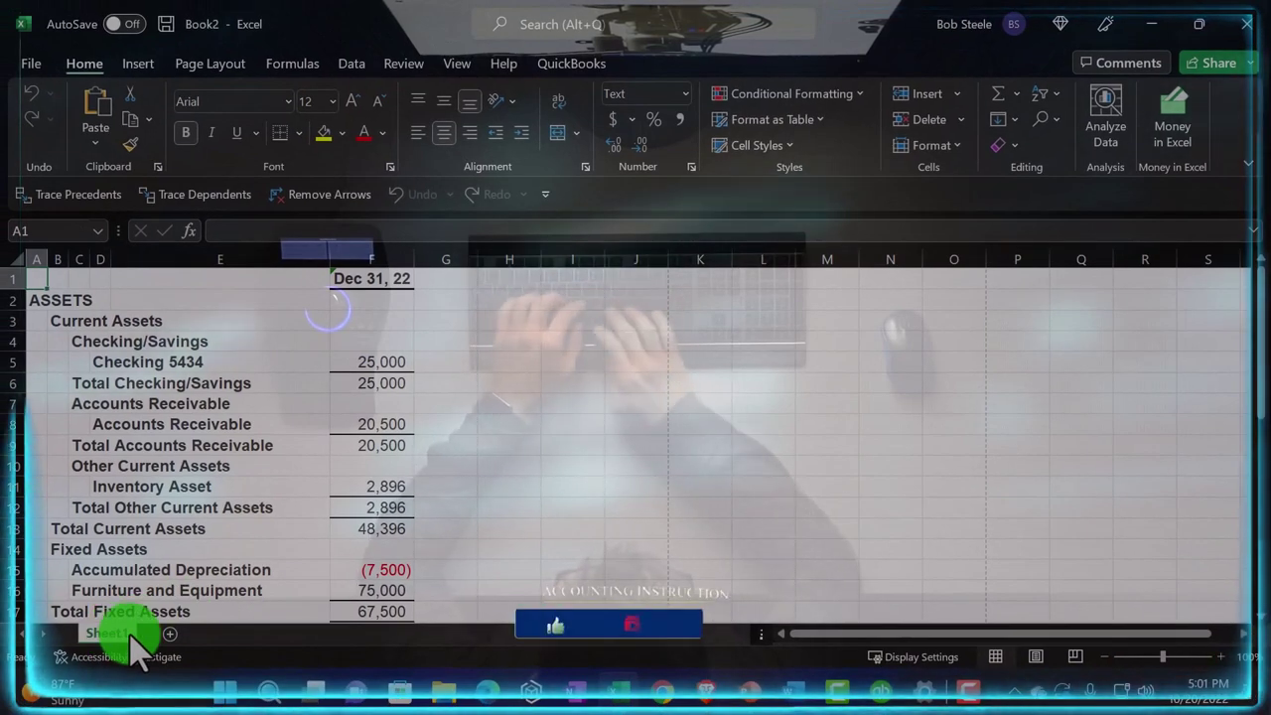
click(1038, 657)
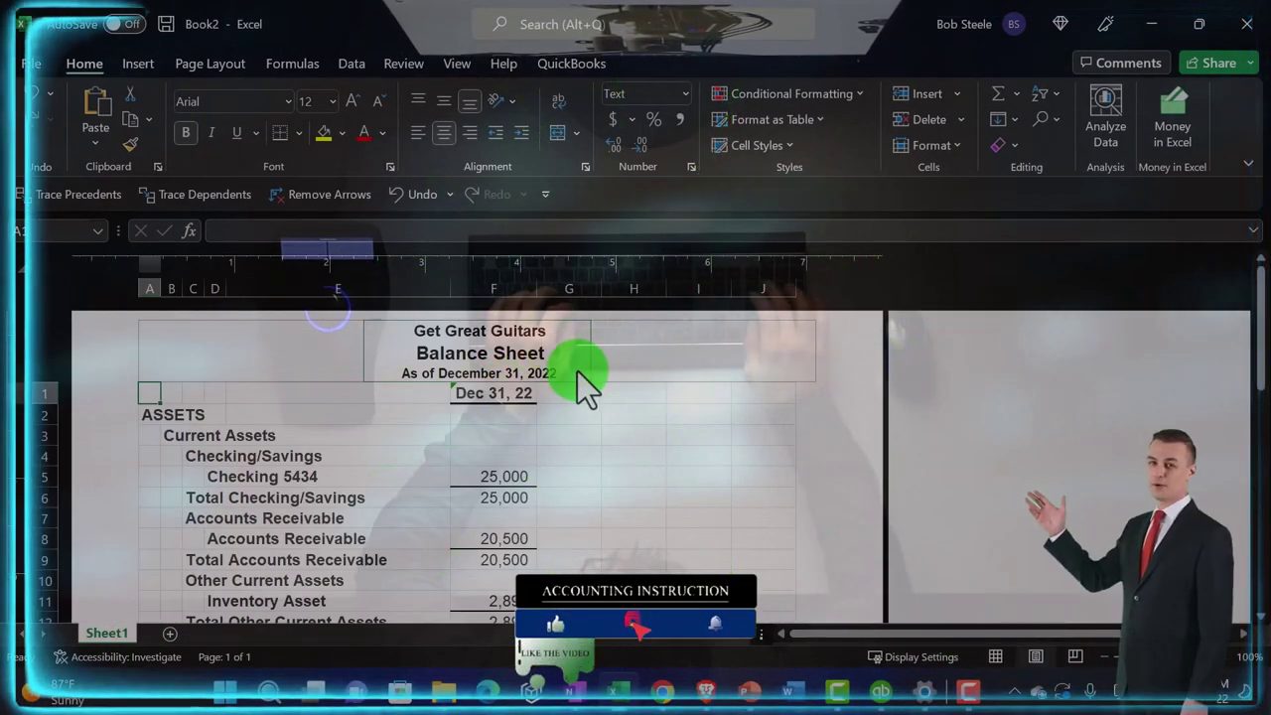
click(997, 657)
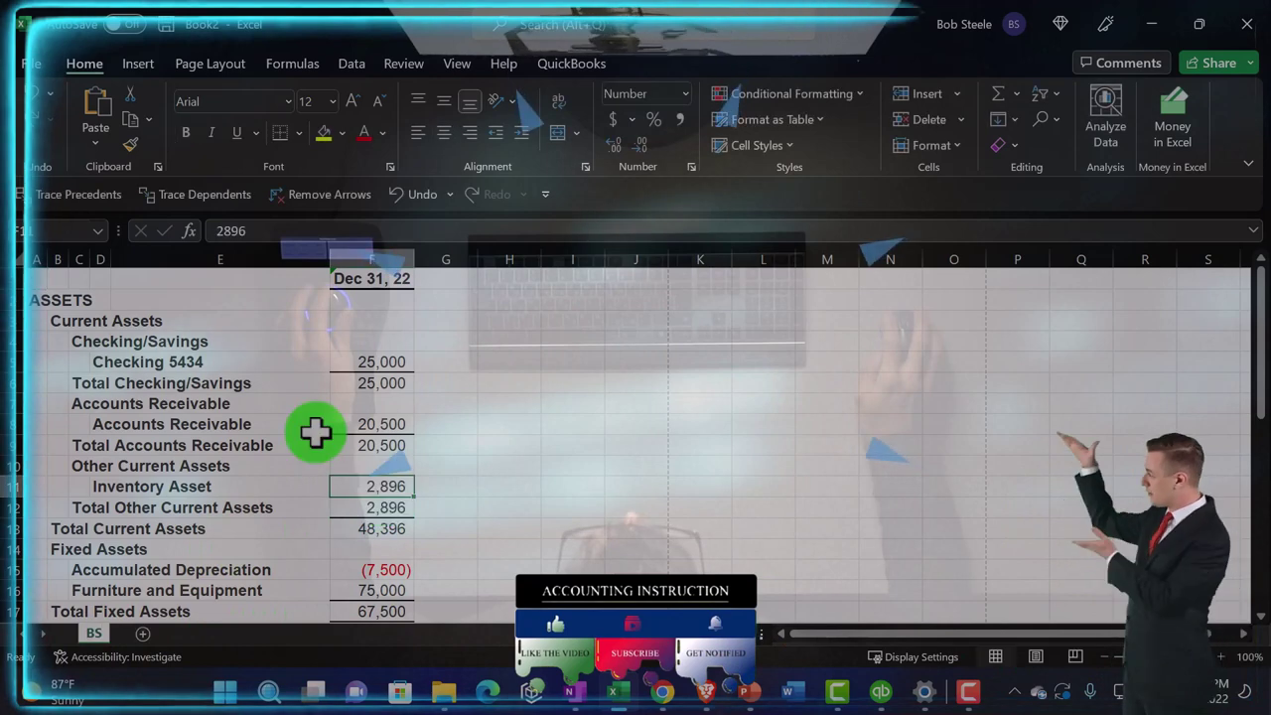
Save the workbook as 12.31.22 Reports in Desktop > QuickBooks Desktop 2023 > GGG Reports > 12.31.22 Reports
click(44, 69)
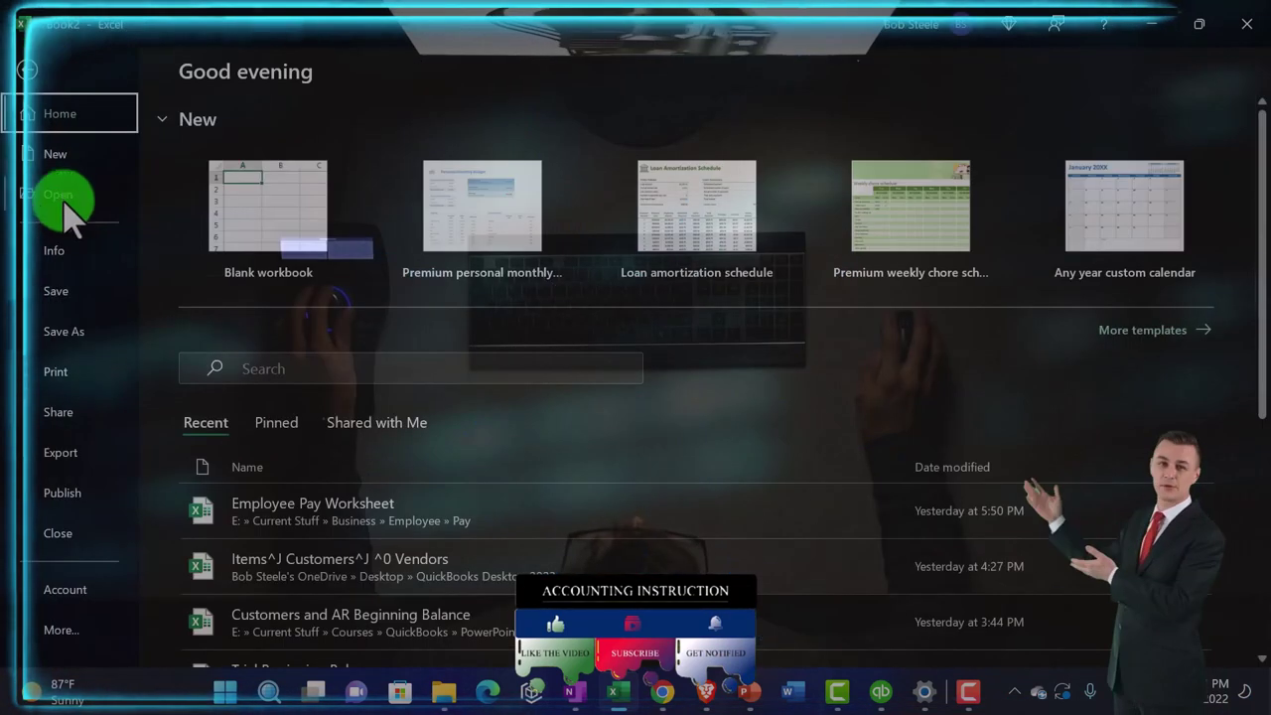
click(78, 331)
click(248, 413)
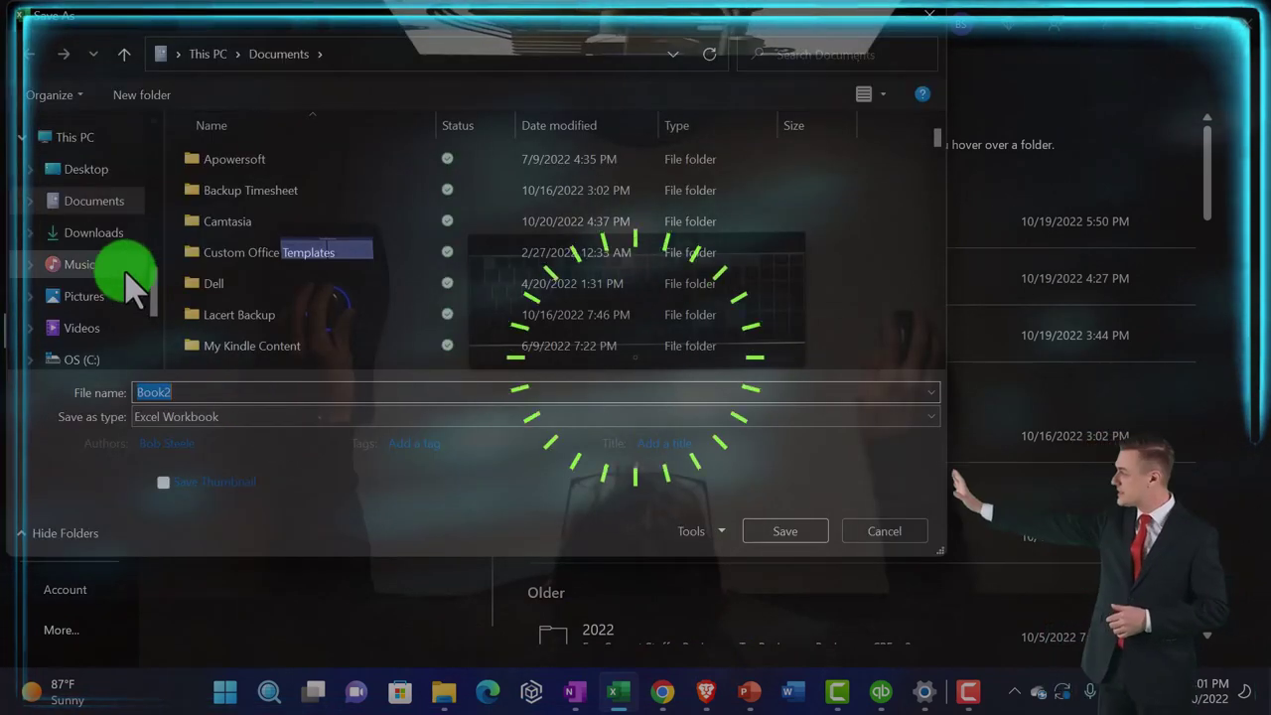
click(85, 174)
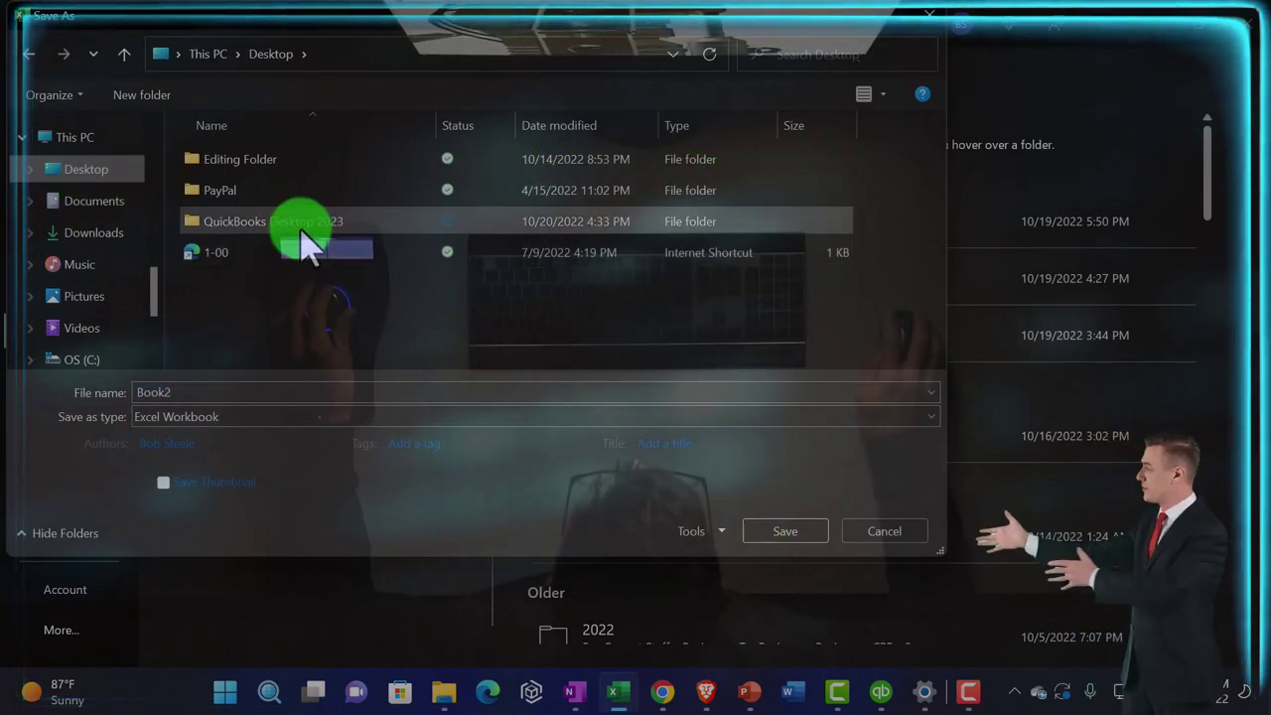
double_click(301, 231)
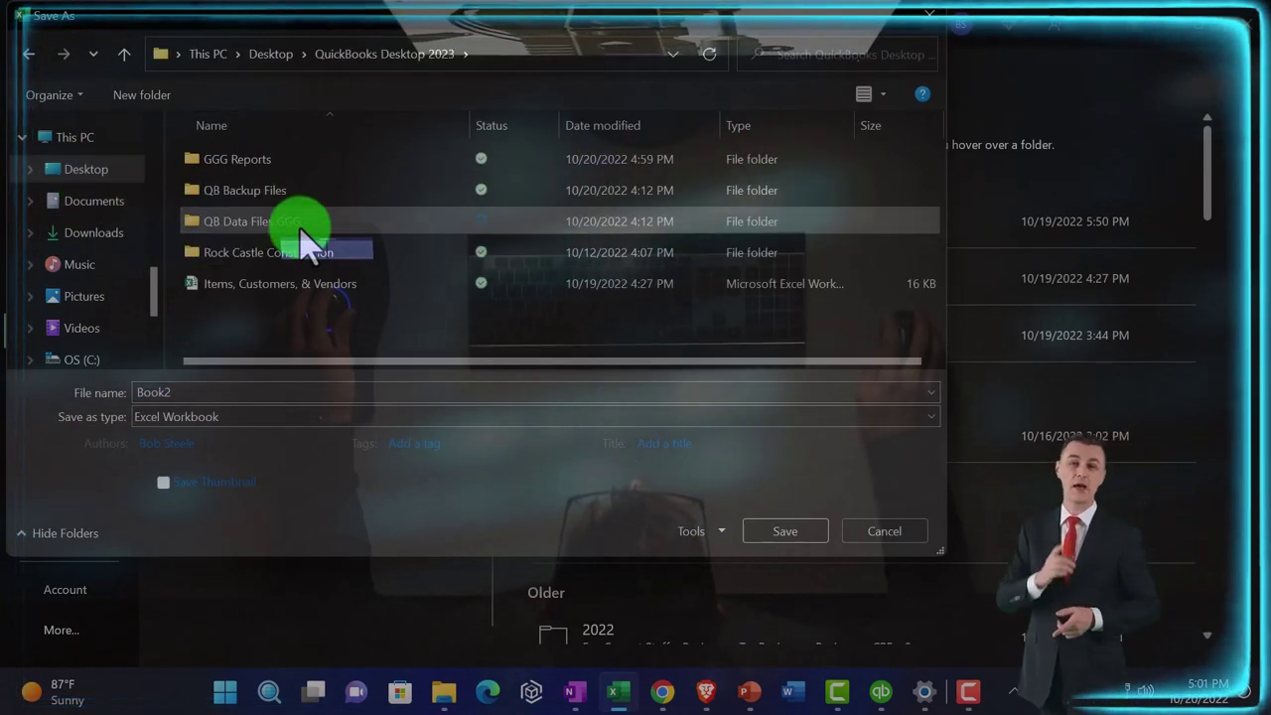
double_click(282, 167)
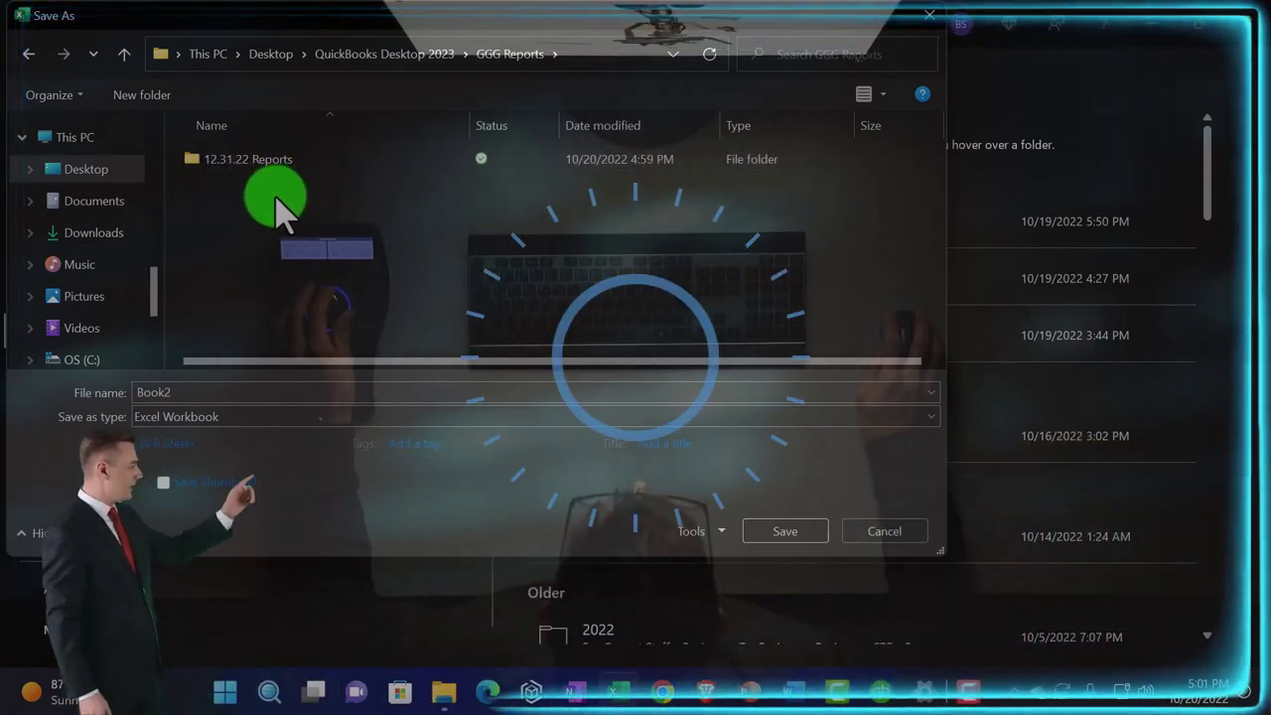
double_click(252, 162)
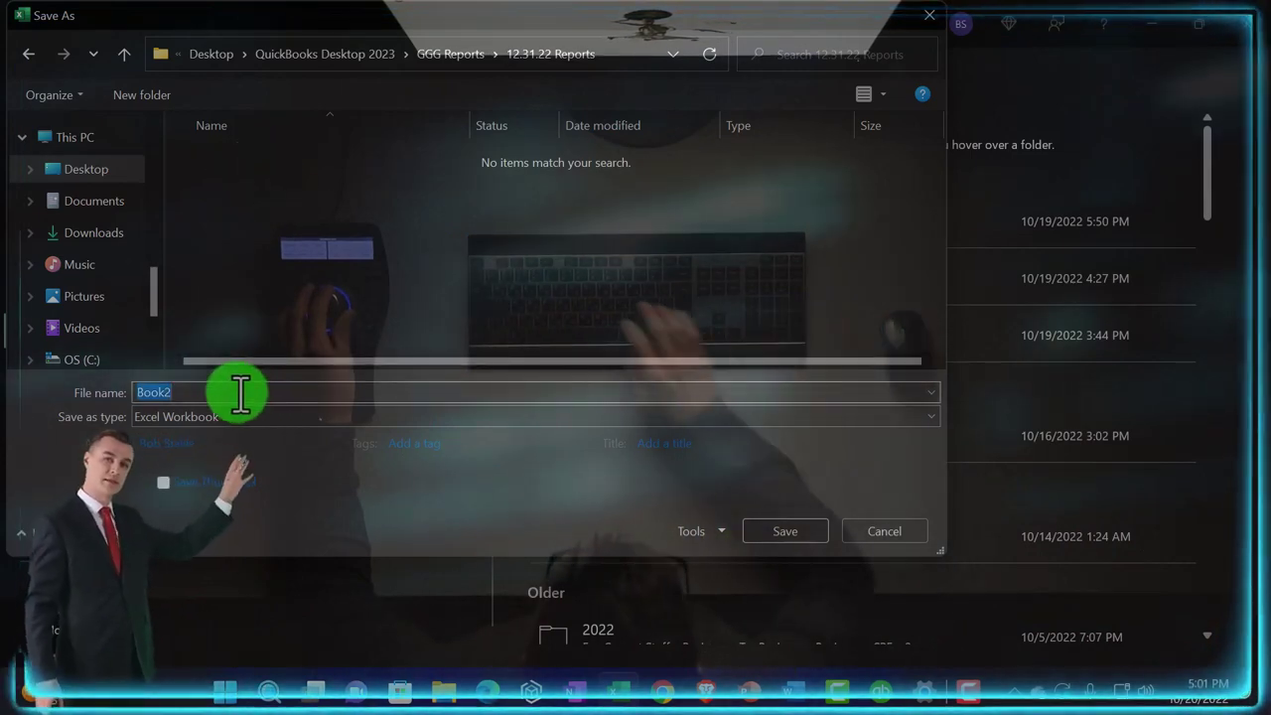
text(1)
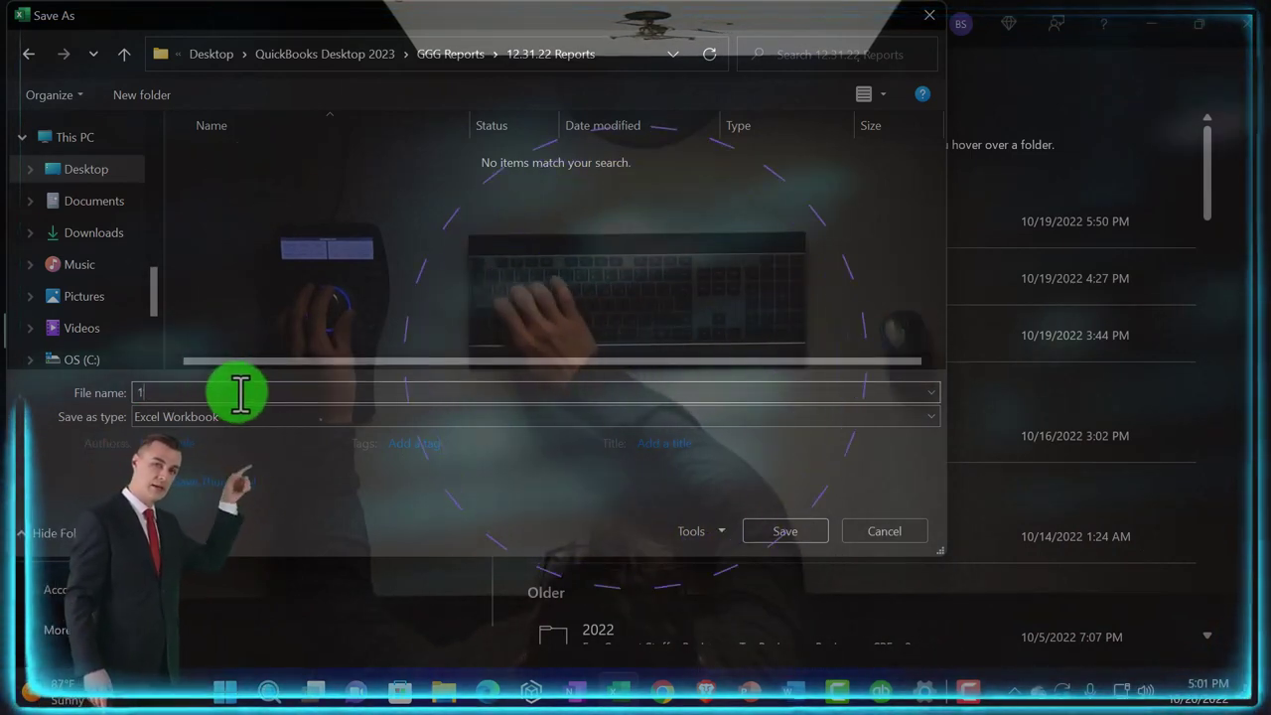
text(2.31.22 Reports)
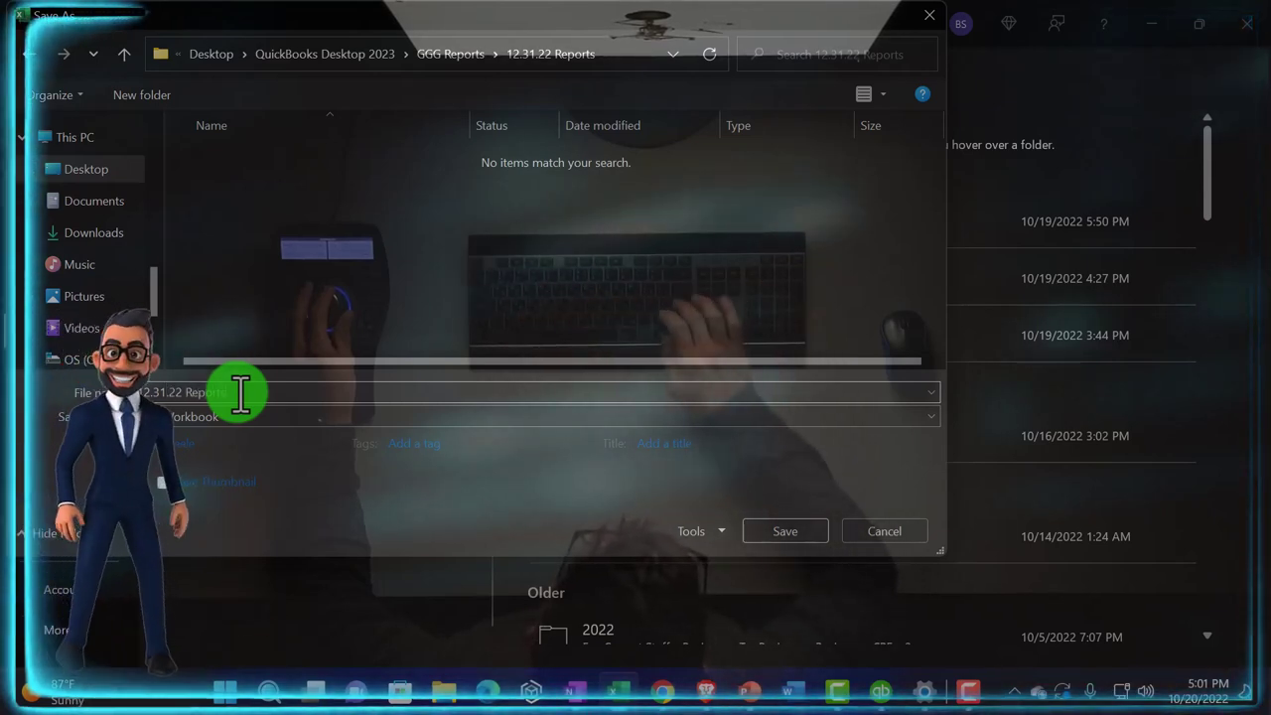
click(773, 532)
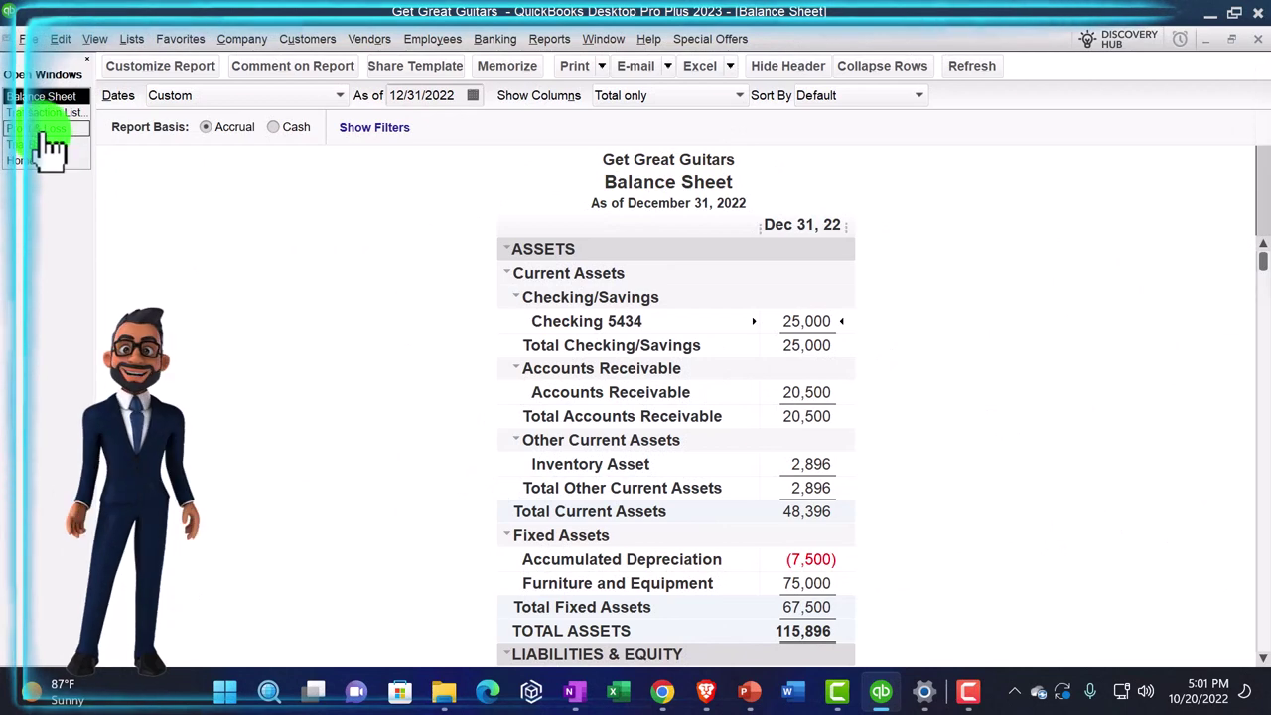
In QuickBooks Desktop, export the Profit & Loss report to a new worksheet in the existing 12.31.22 Reports workbook
click(39, 128)
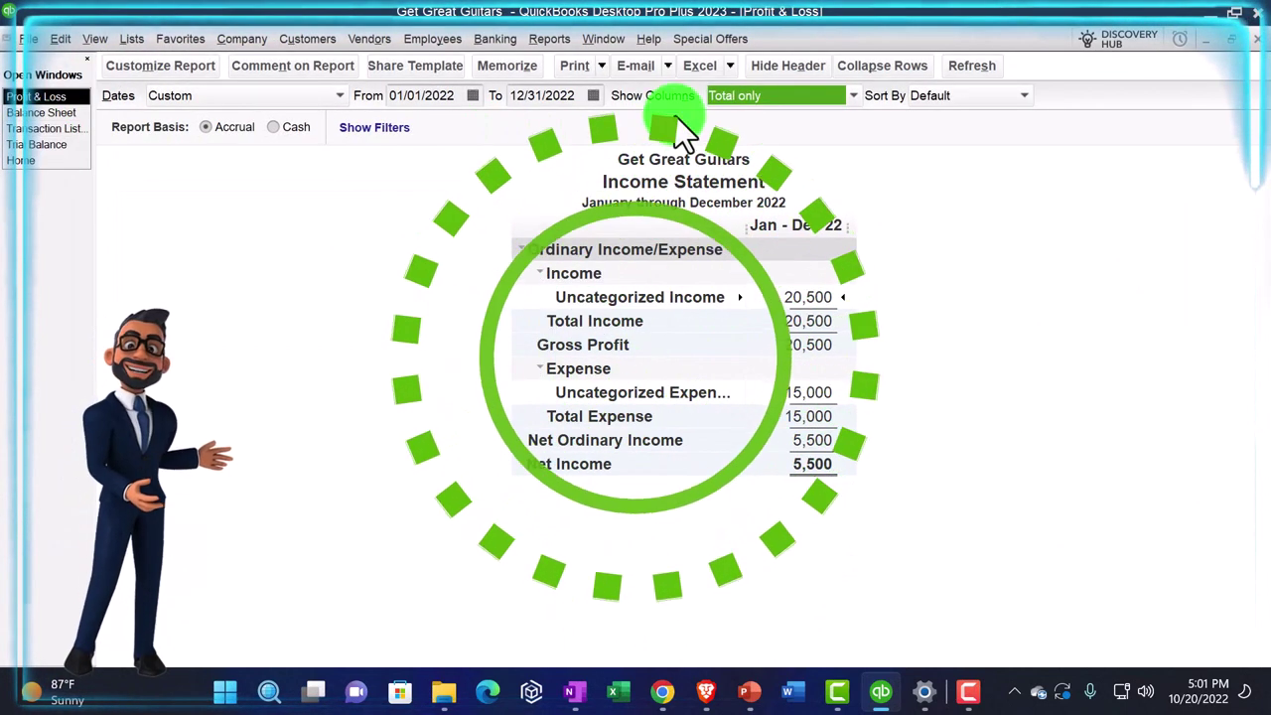
click(729, 62)
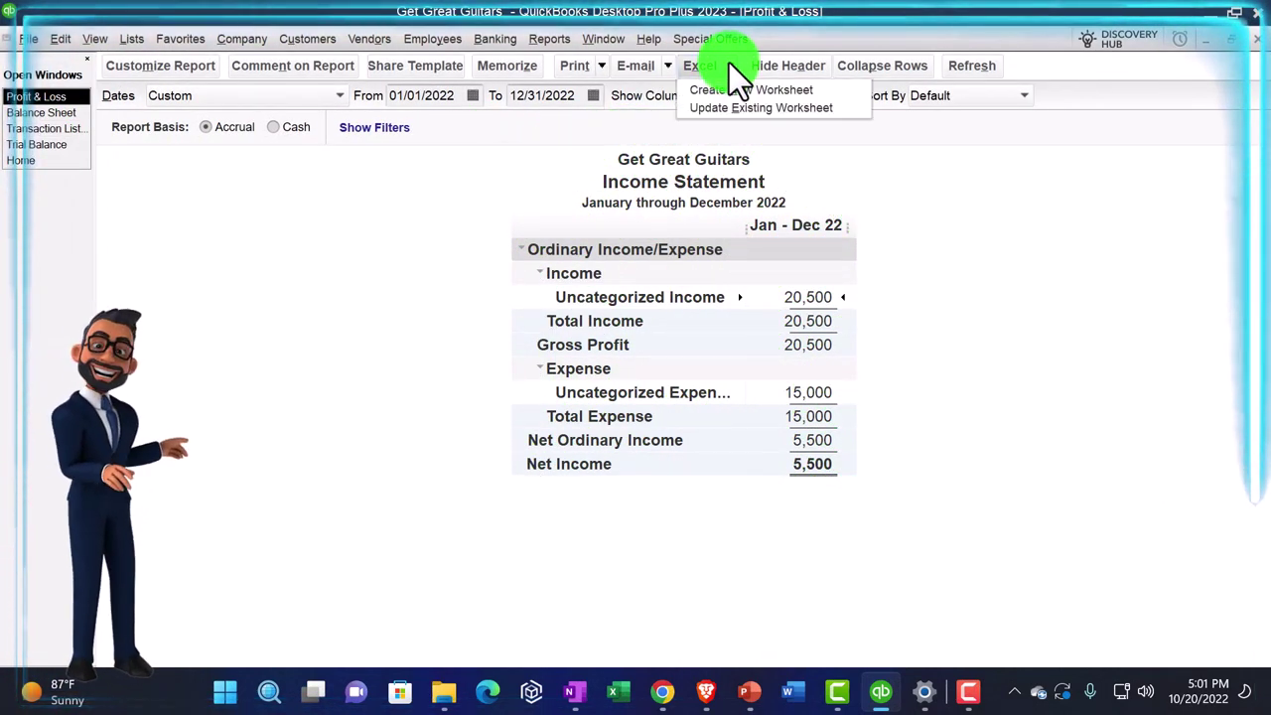
click(811, 91)
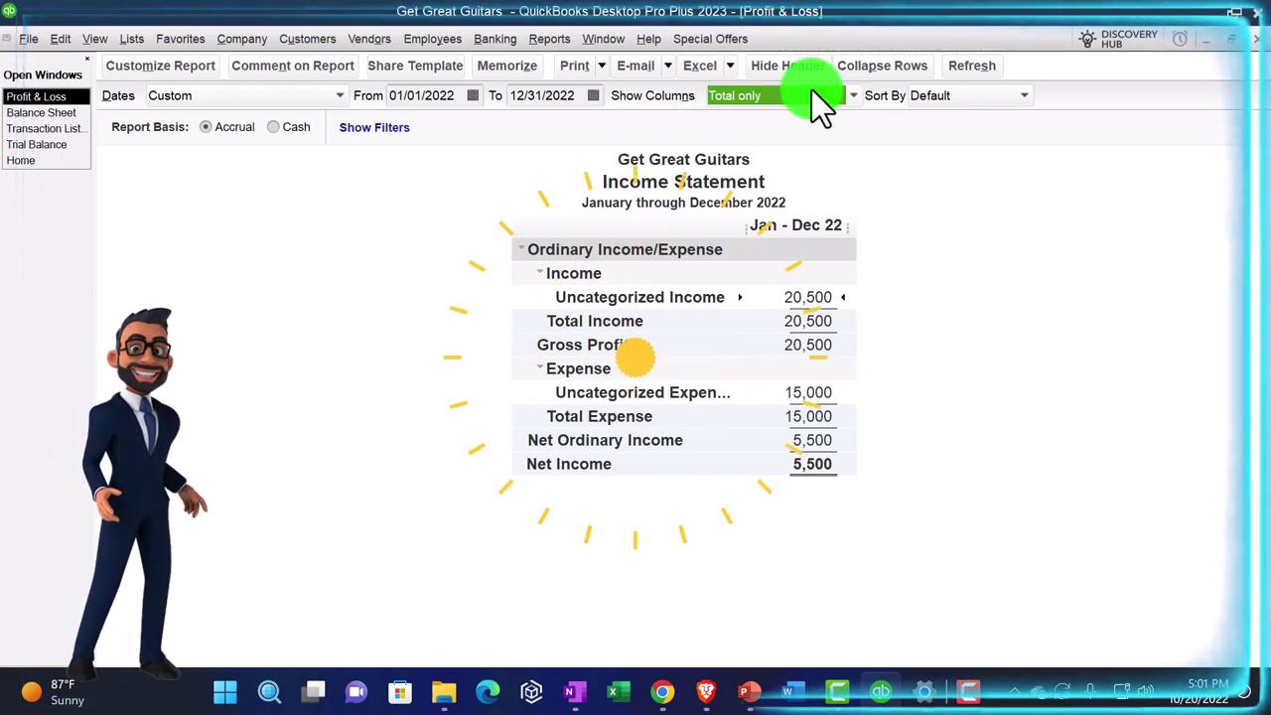
click(497, 228)
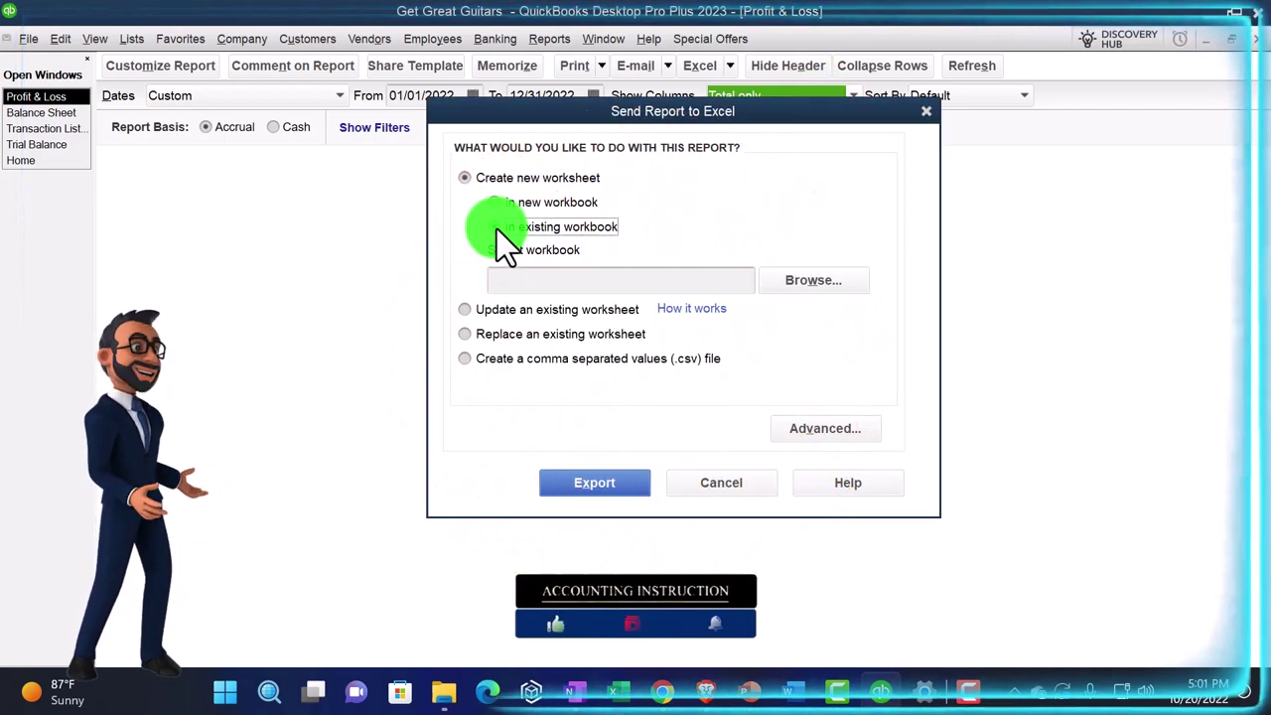
click(809, 281)
double_click(612, 223)
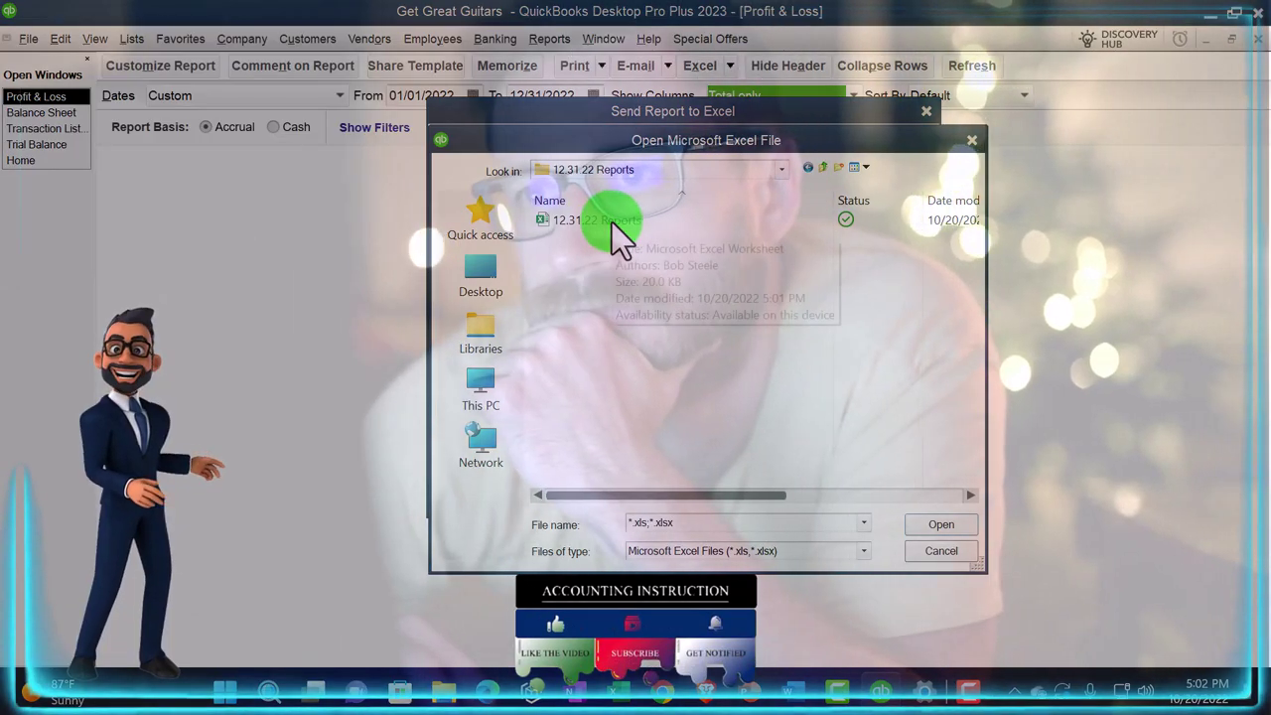
double_click(611, 222)
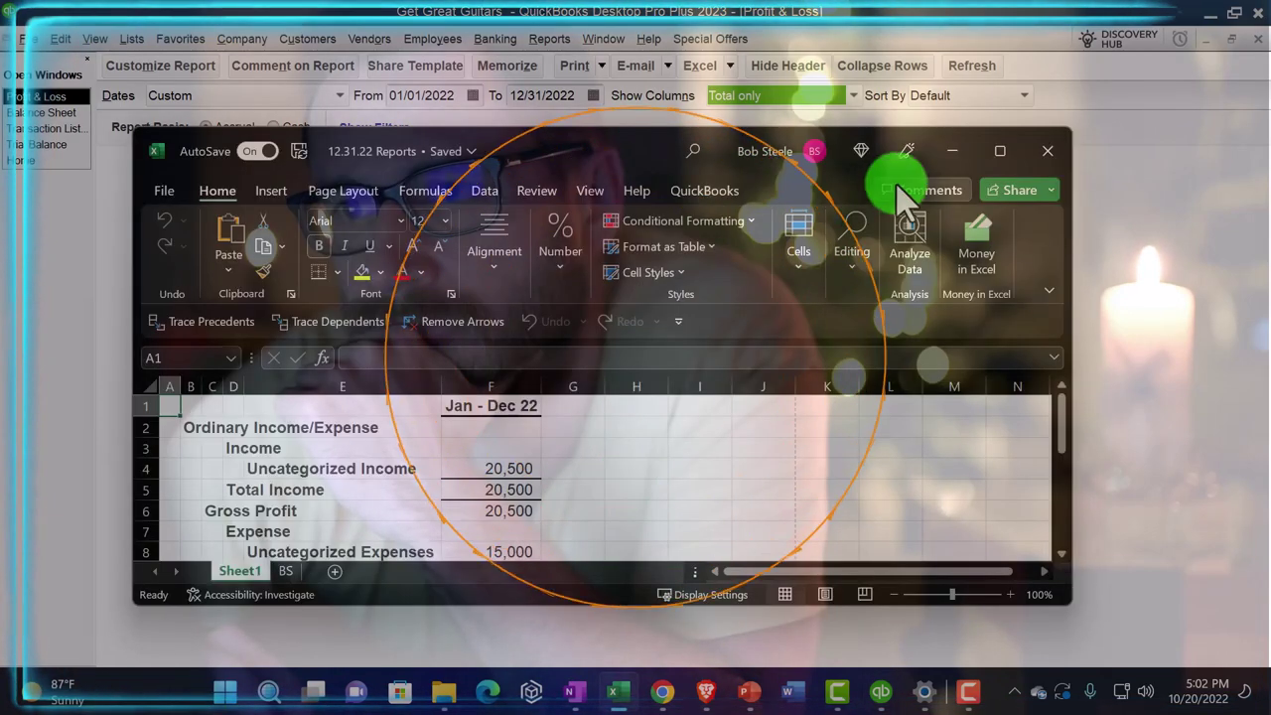
Move the exported Income Statement worksheet after BS, check its header in Page Layout view, and rename the sheet IS in Normal view
click(1000, 152)
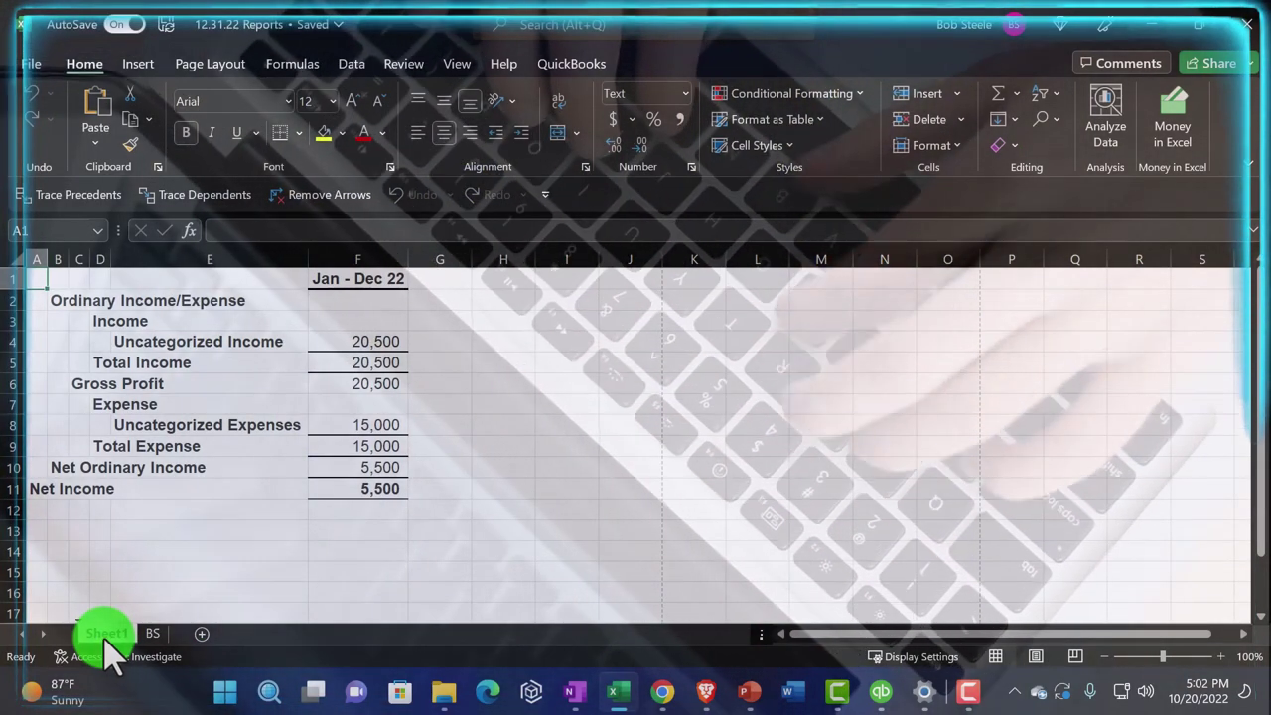
drag(112, 636, 187, 645)
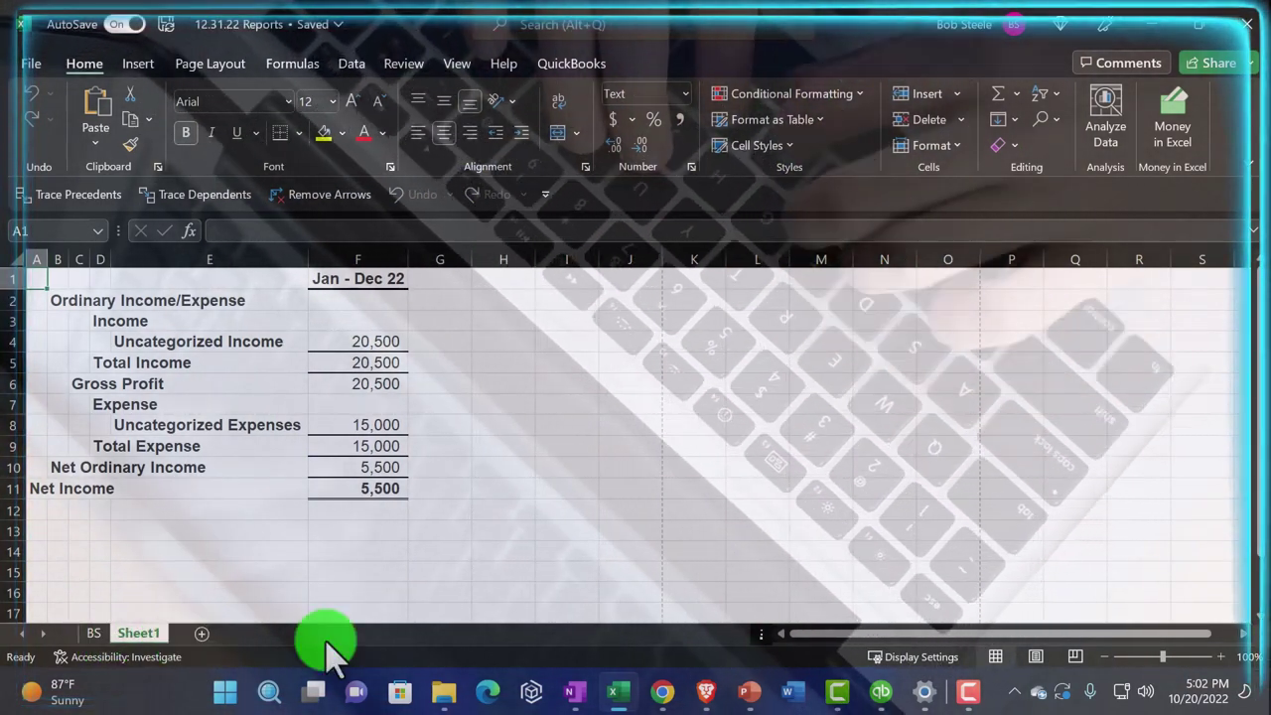
click(1036, 657)
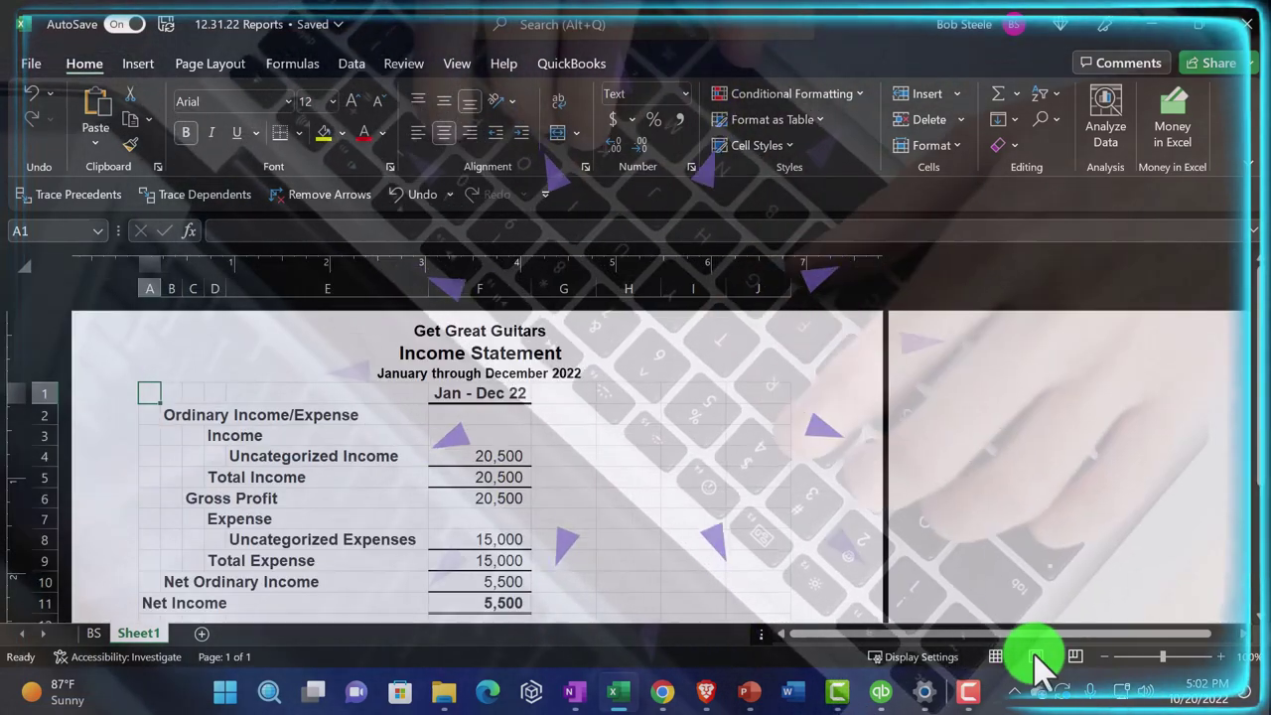
click(994, 656)
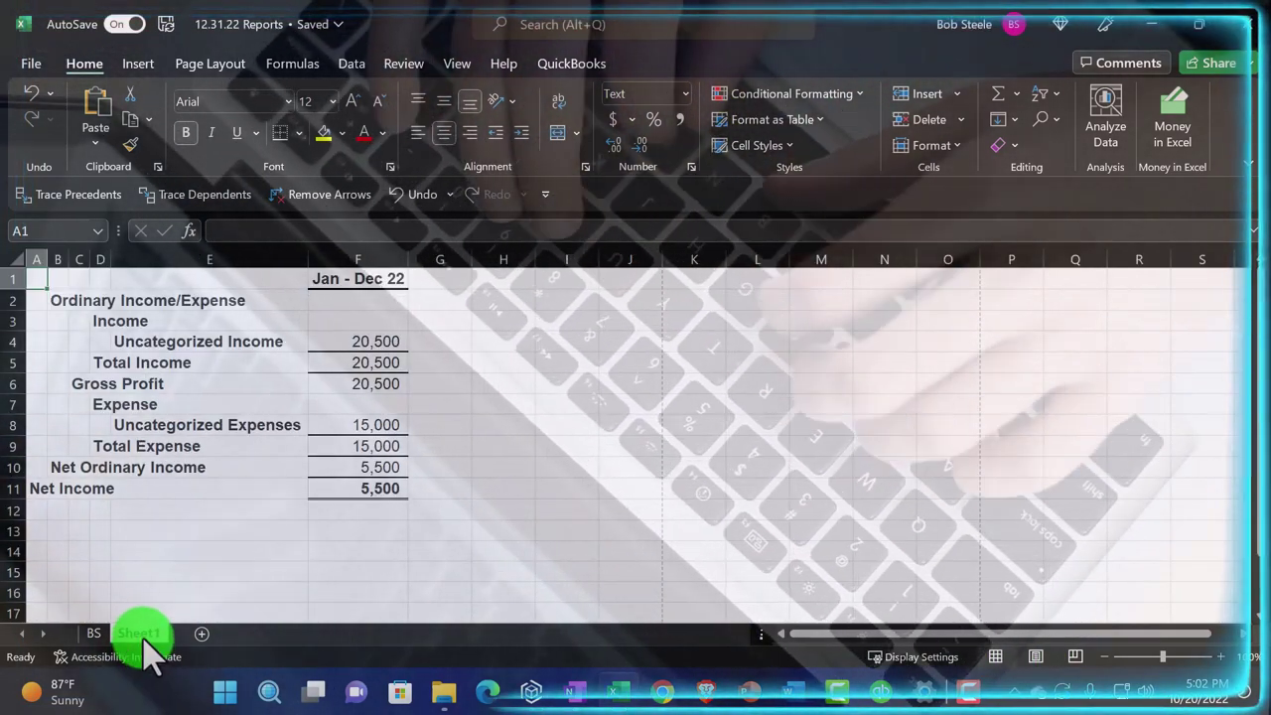
drag(139, 633, 198, 640)
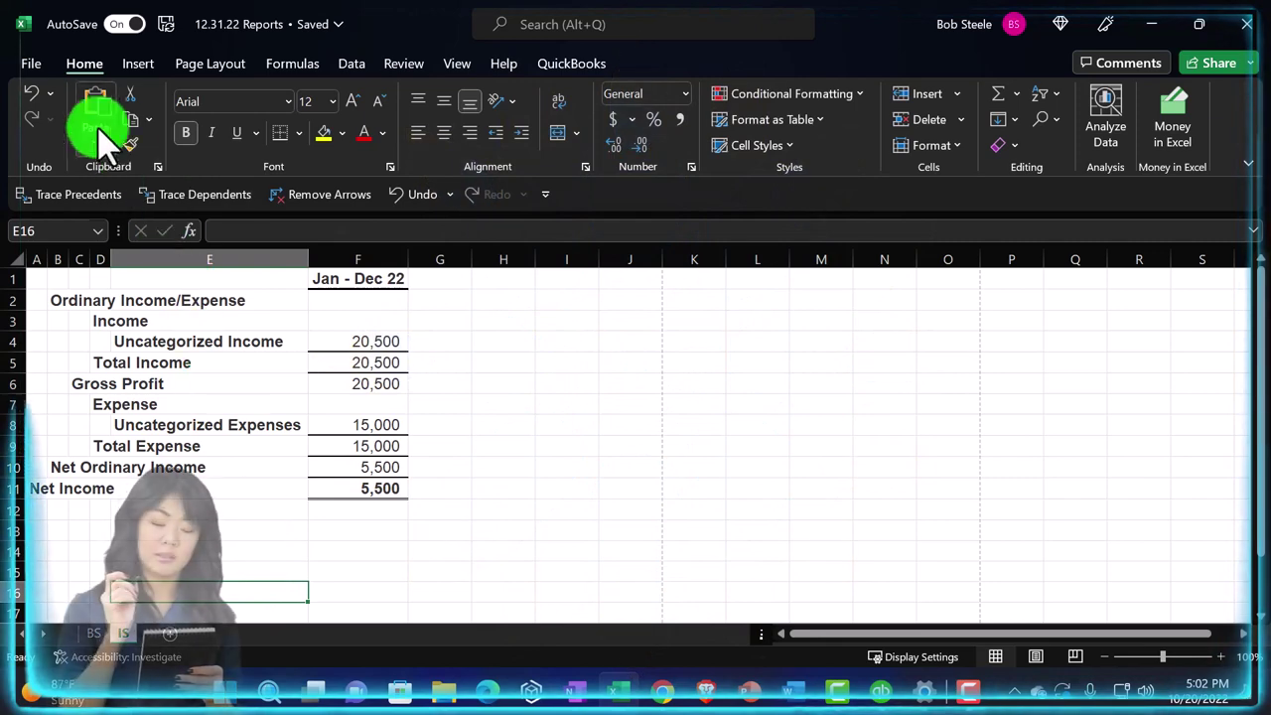
Preview both pages of the entire workbook for printing with CutePDF Writer, and close the workbook without printing
click(32, 63)
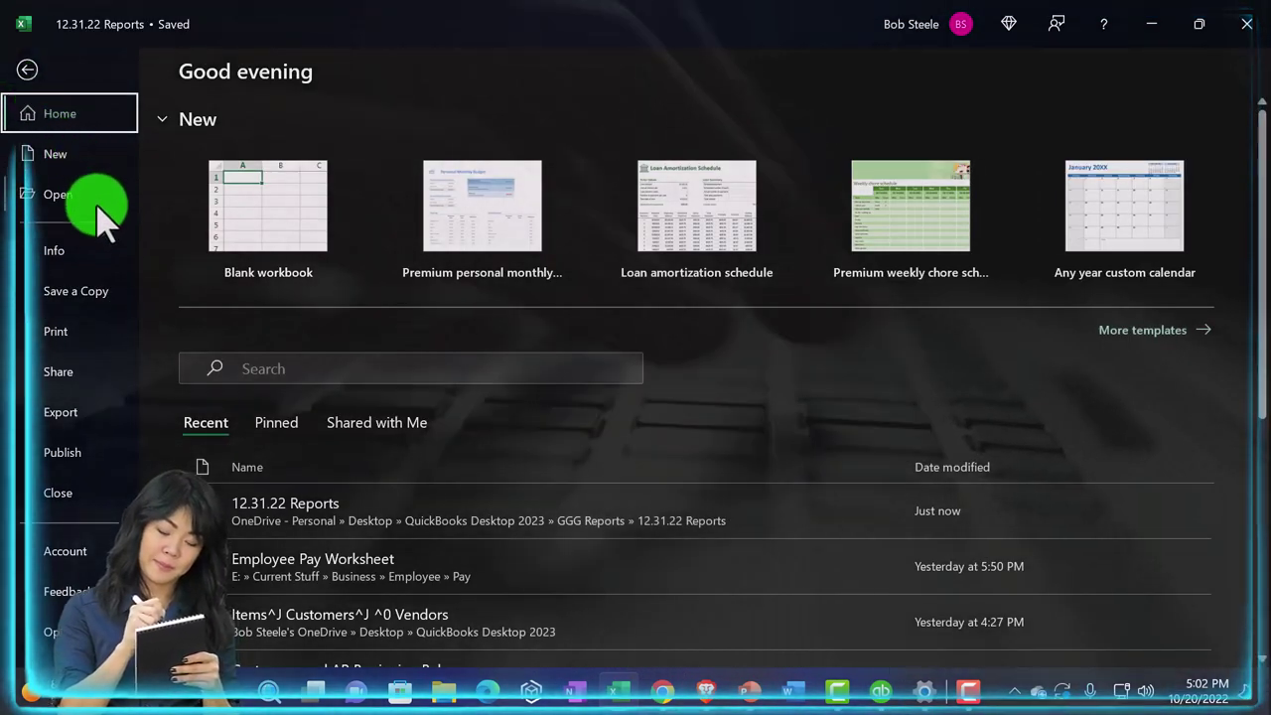
click(88, 320)
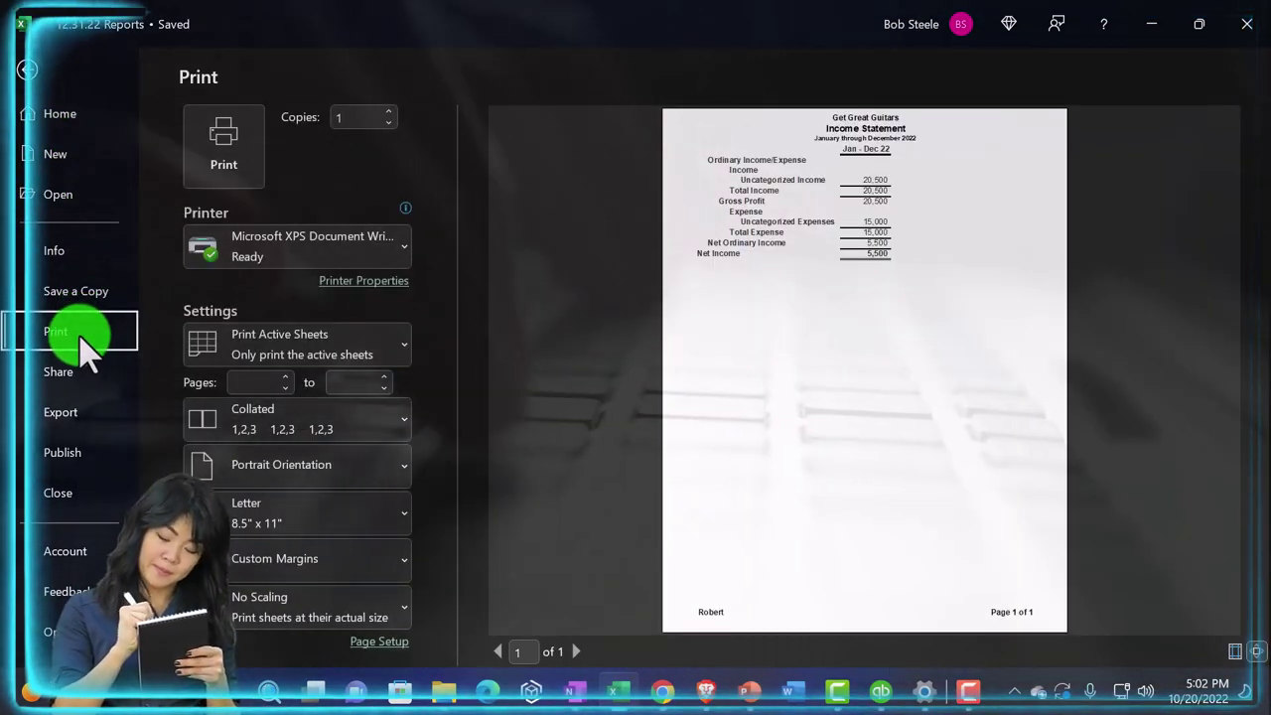
click(402, 253)
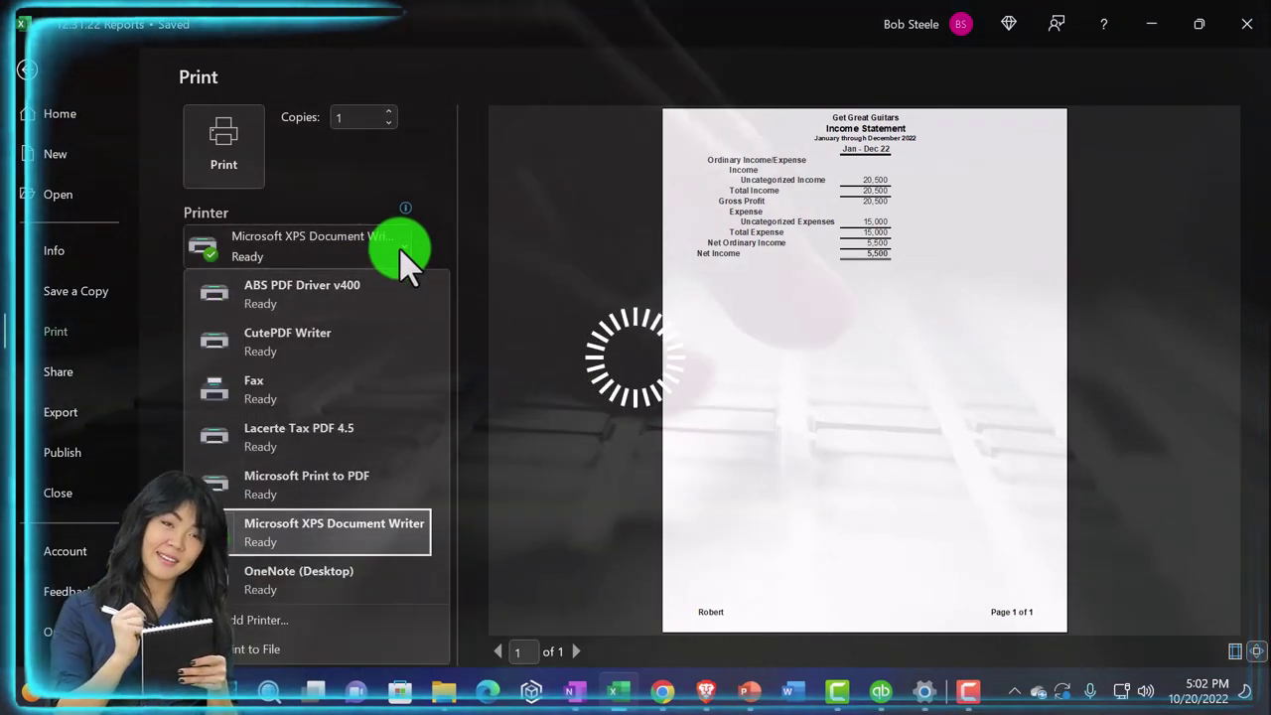
click(298, 337)
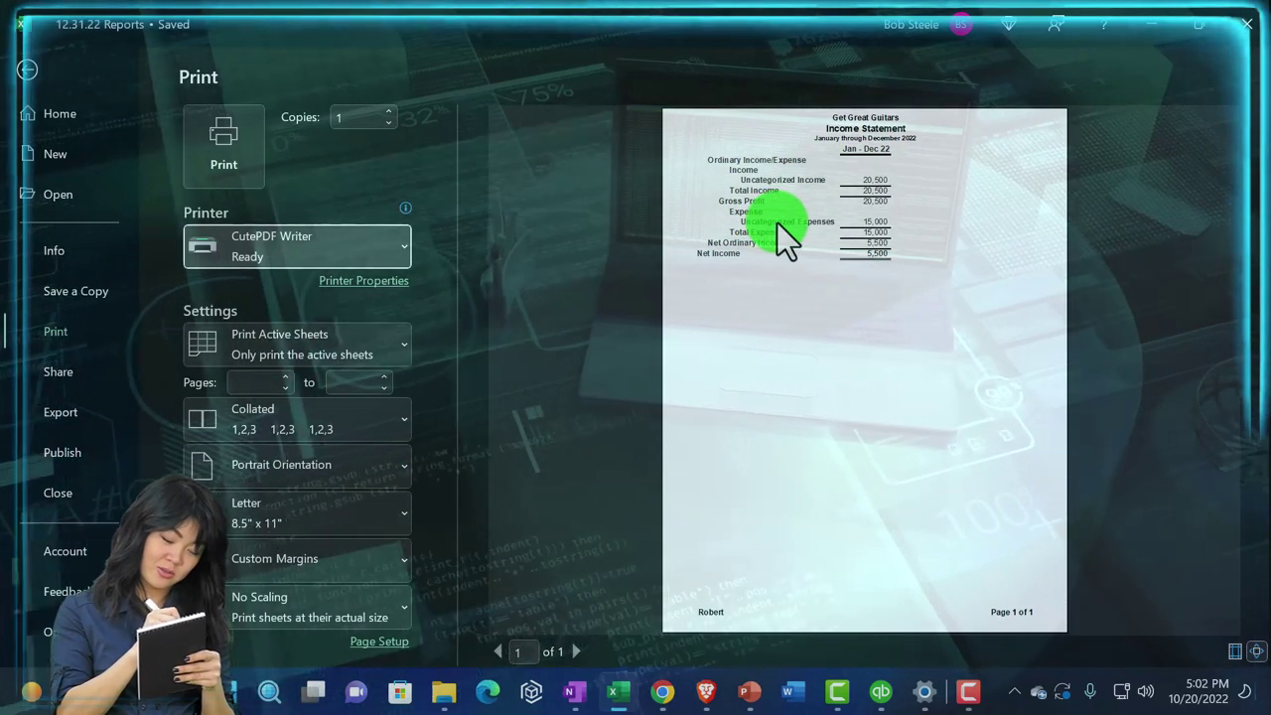
click(402, 345)
click(332, 437)
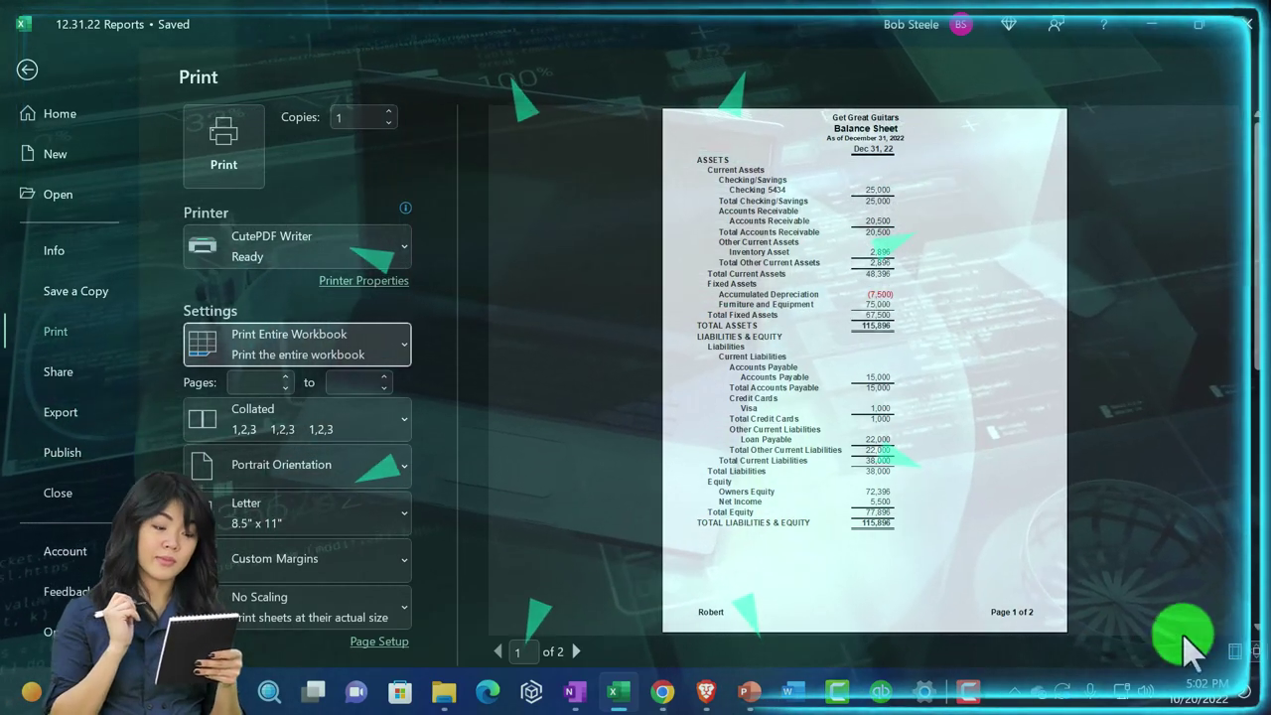
click(576, 652)
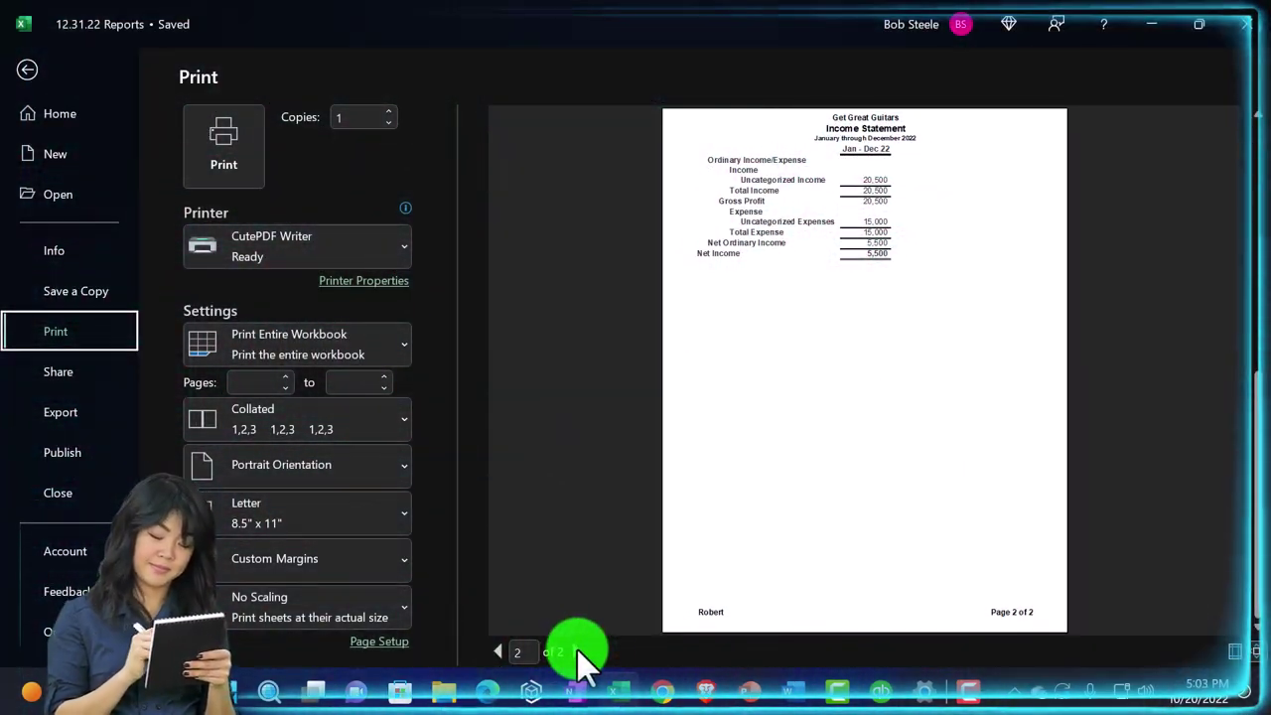
click(1246, 25)
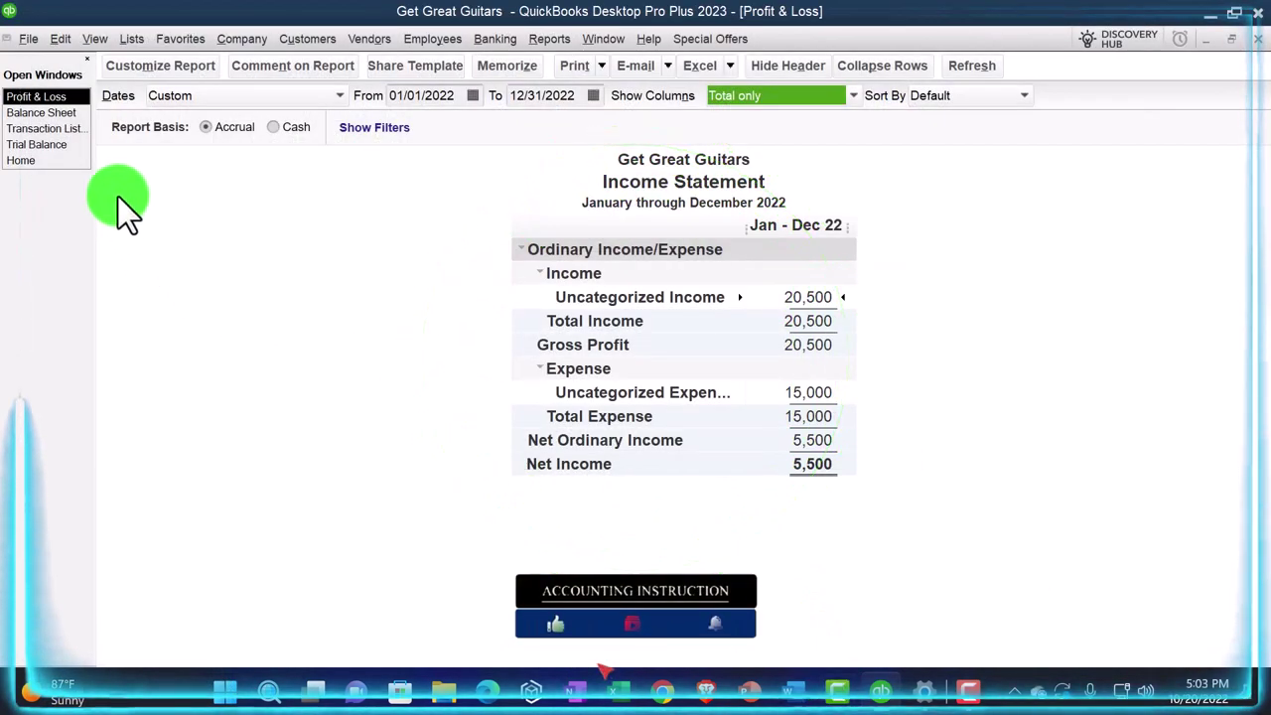
Export the Transaction List by Date report from QuickBooks to a new worksheet in the existing 12.31.22 Reports workbook
click(42, 129)
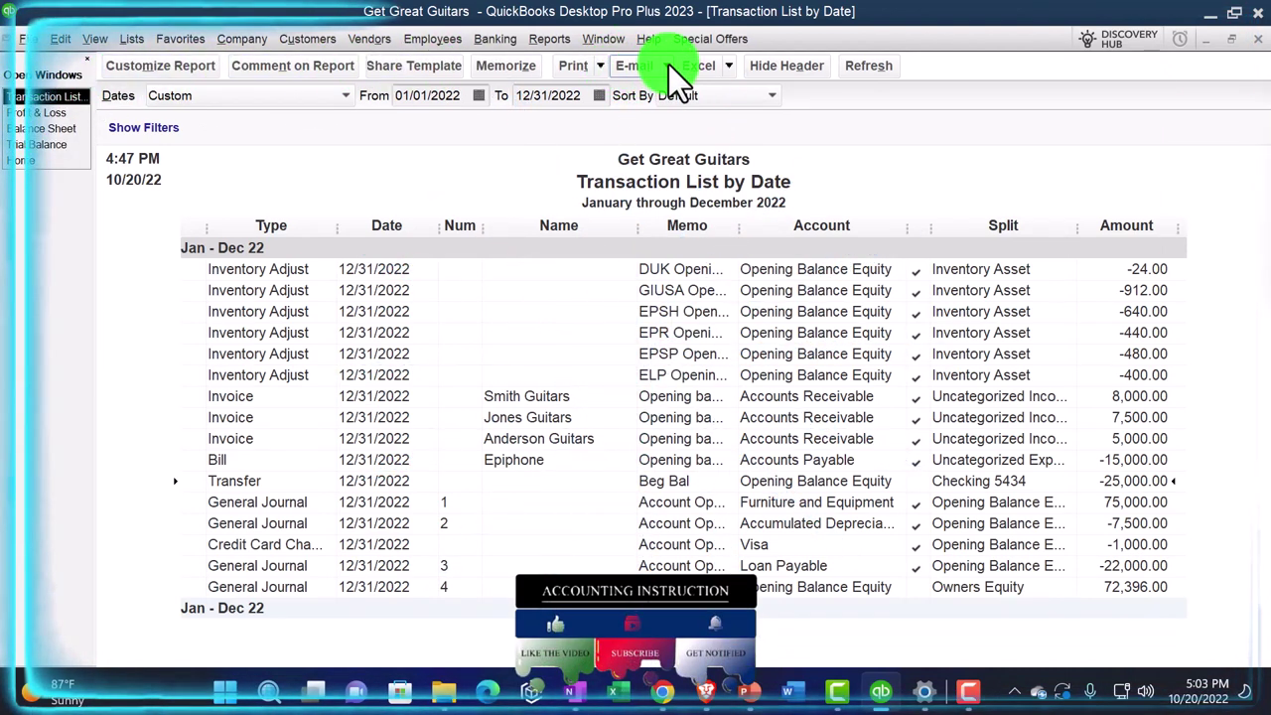
click(722, 61)
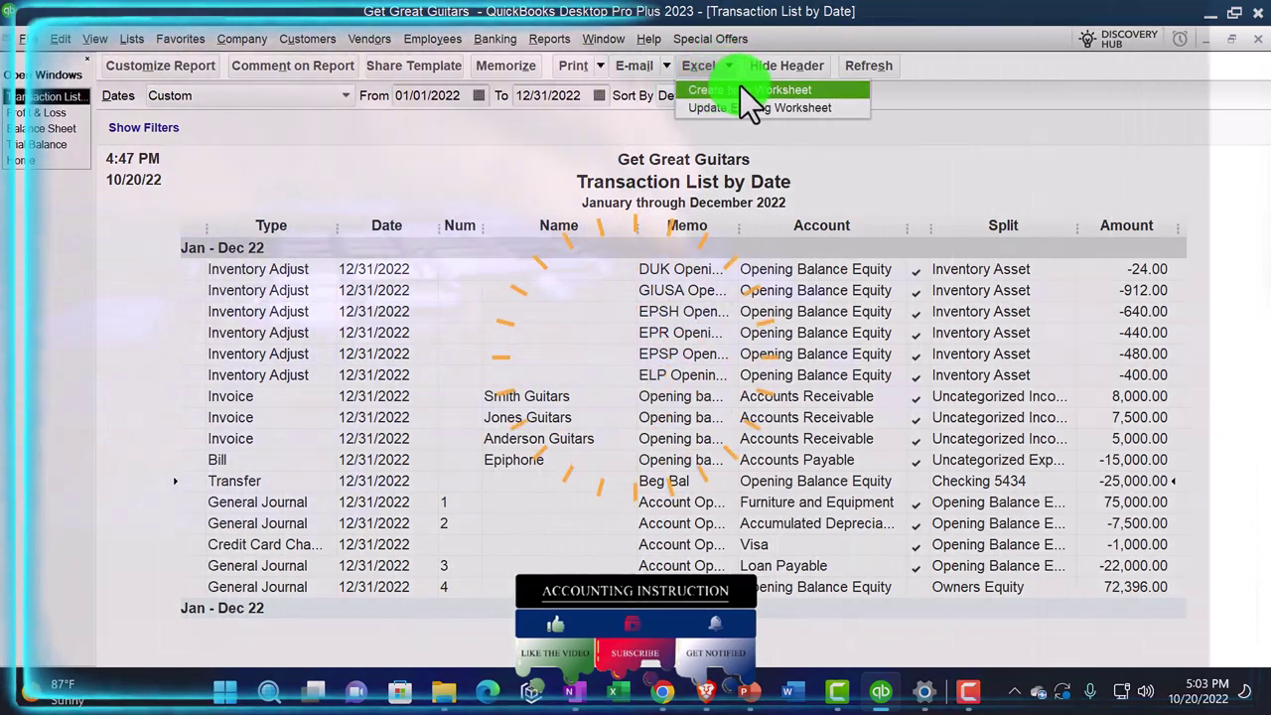
click(805, 87)
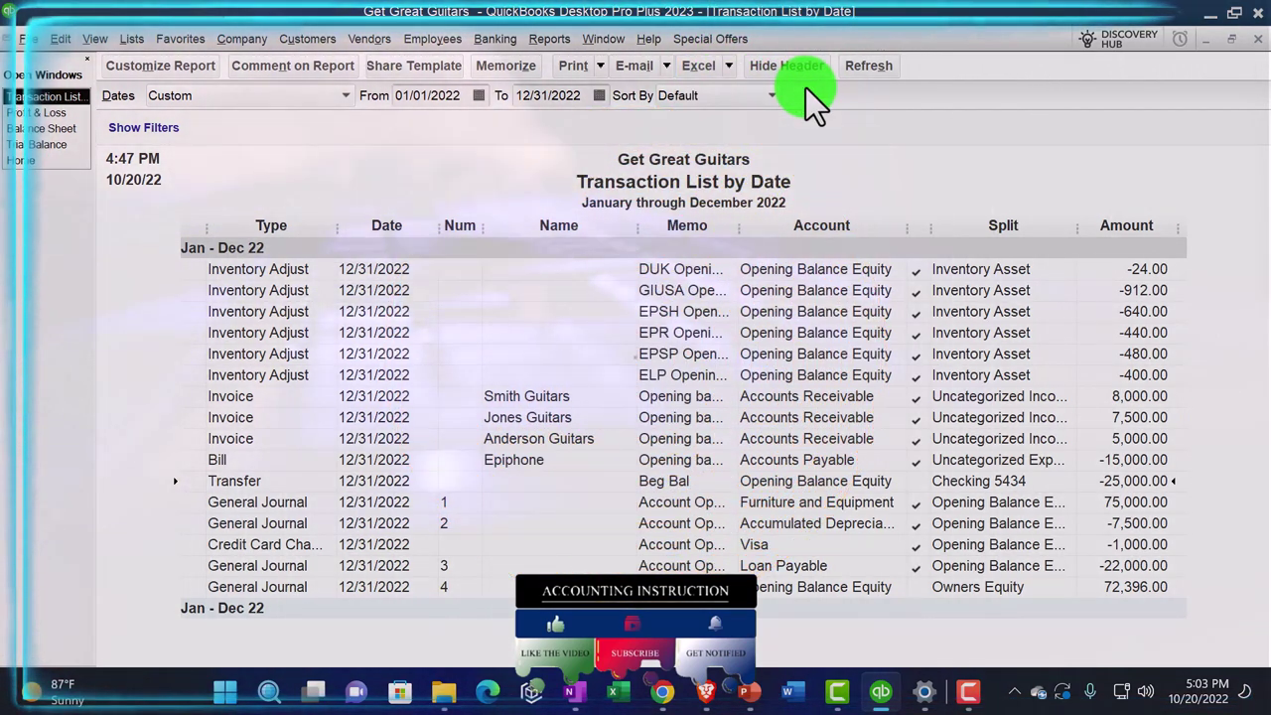
click(494, 227)
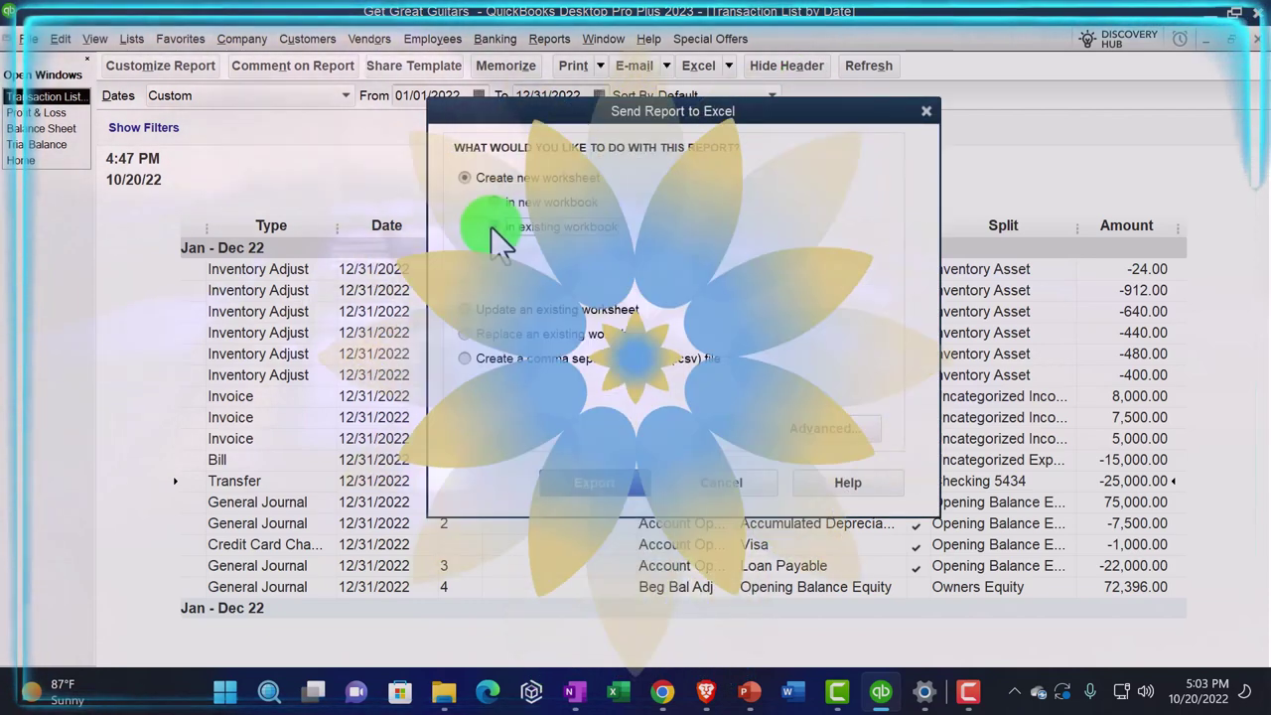
click(785, 290)
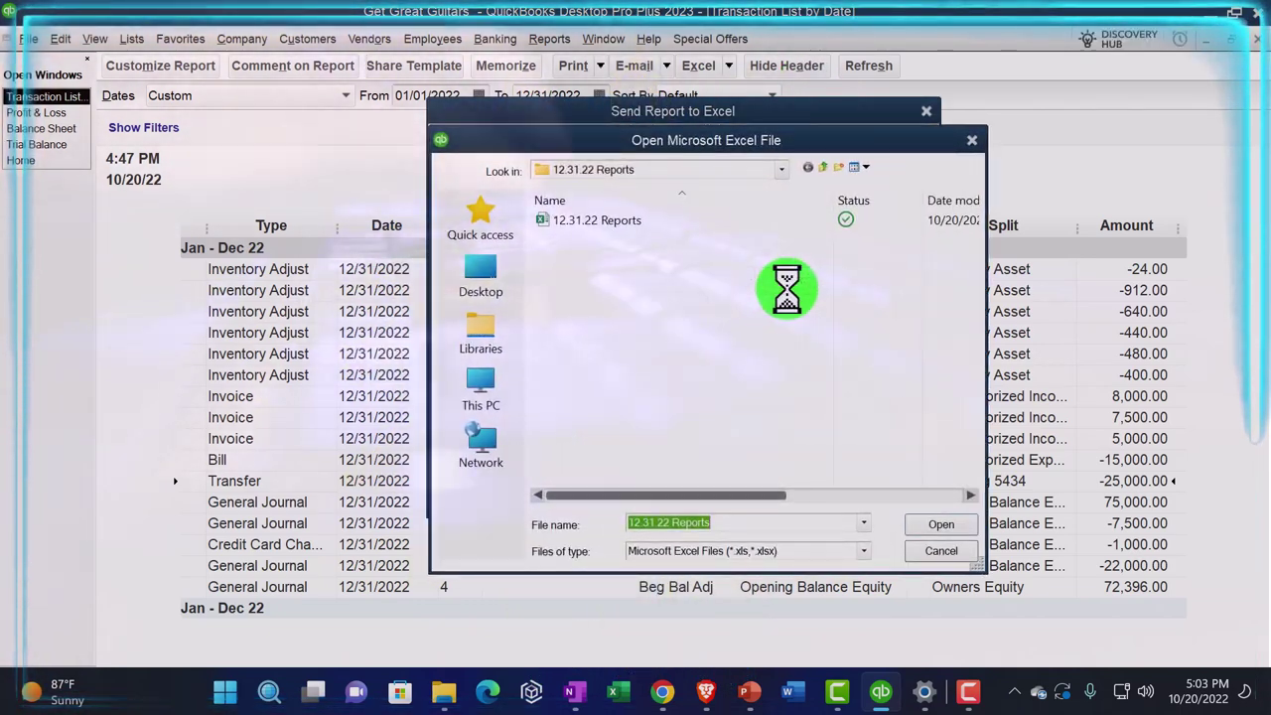
double_click(596, 221)
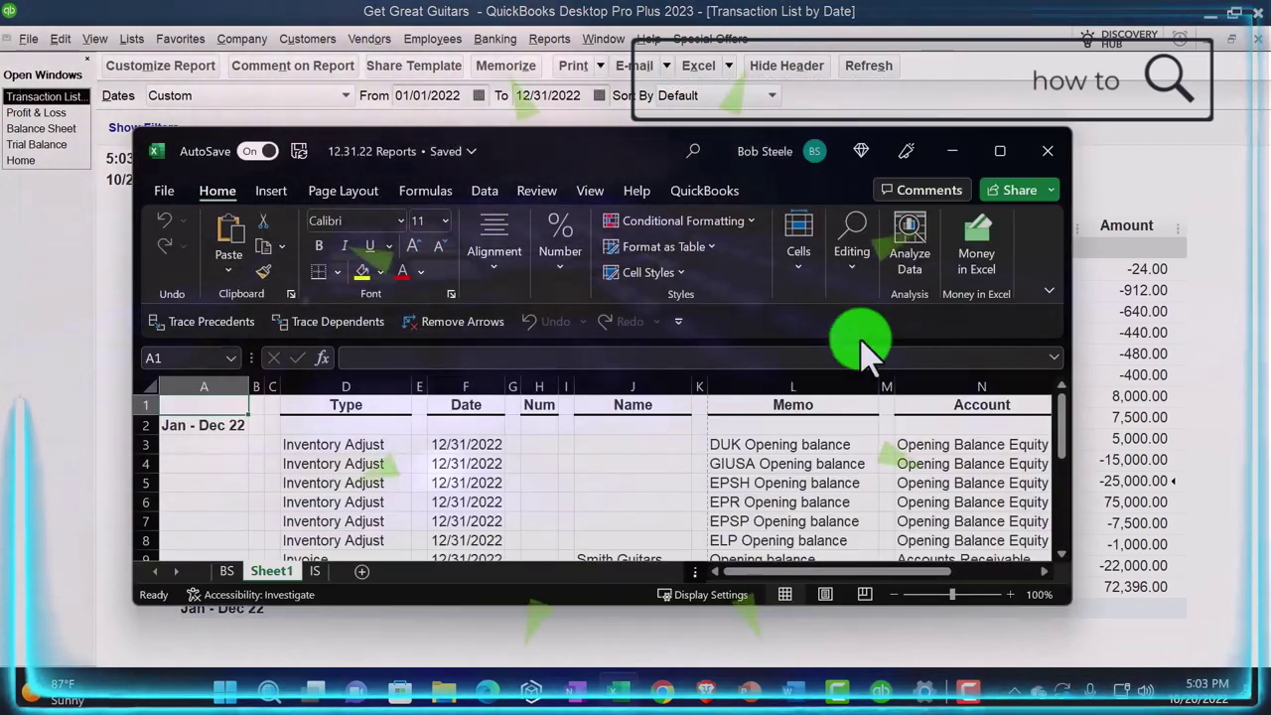
Maximize the workbook, place the transaction list worksheet after IS, rename it TD, and check its header in Page Layout view
click(999, 153)
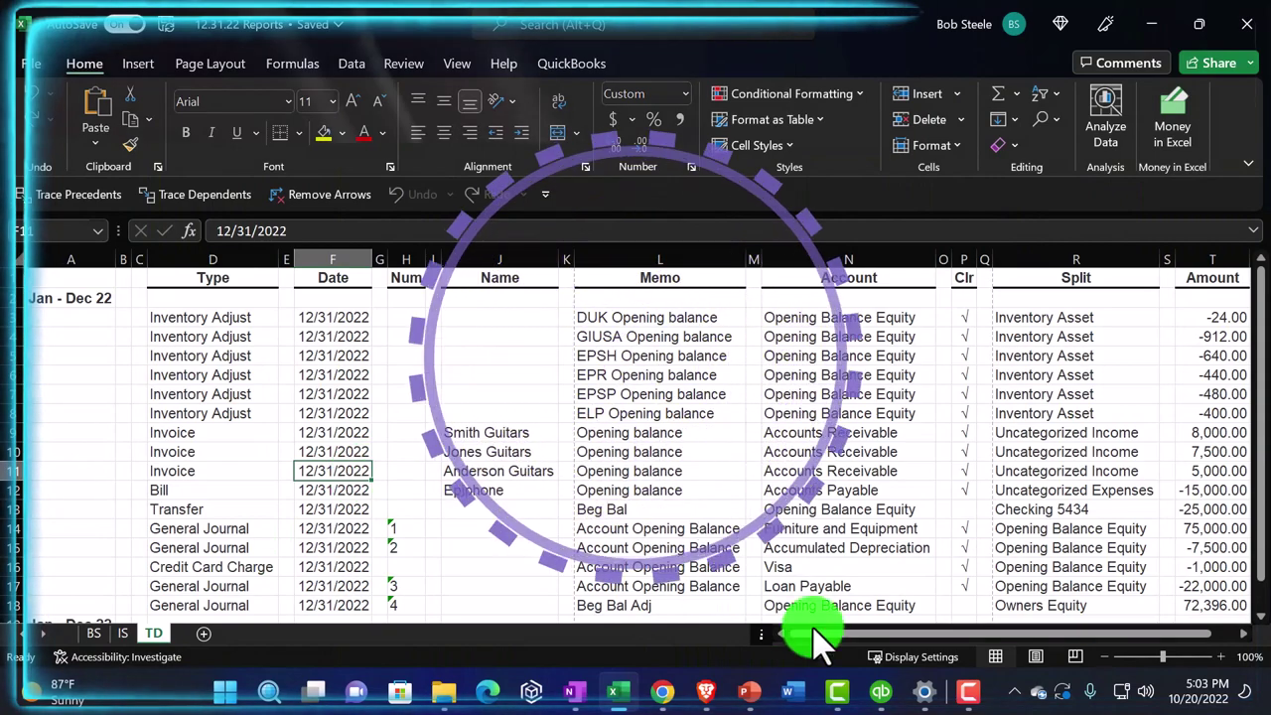
click(1035, 656)
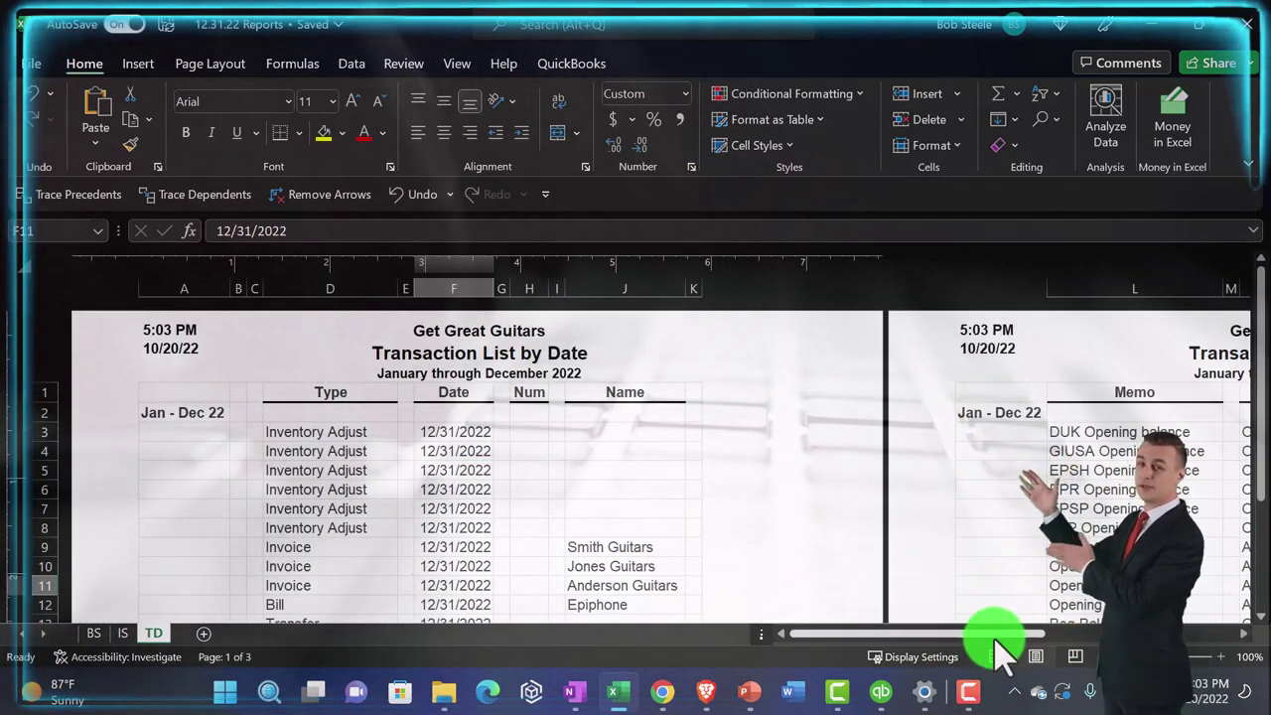
Return the TD worksheet to Normal view and select the blank column between Name and Memo
click(995, 657)
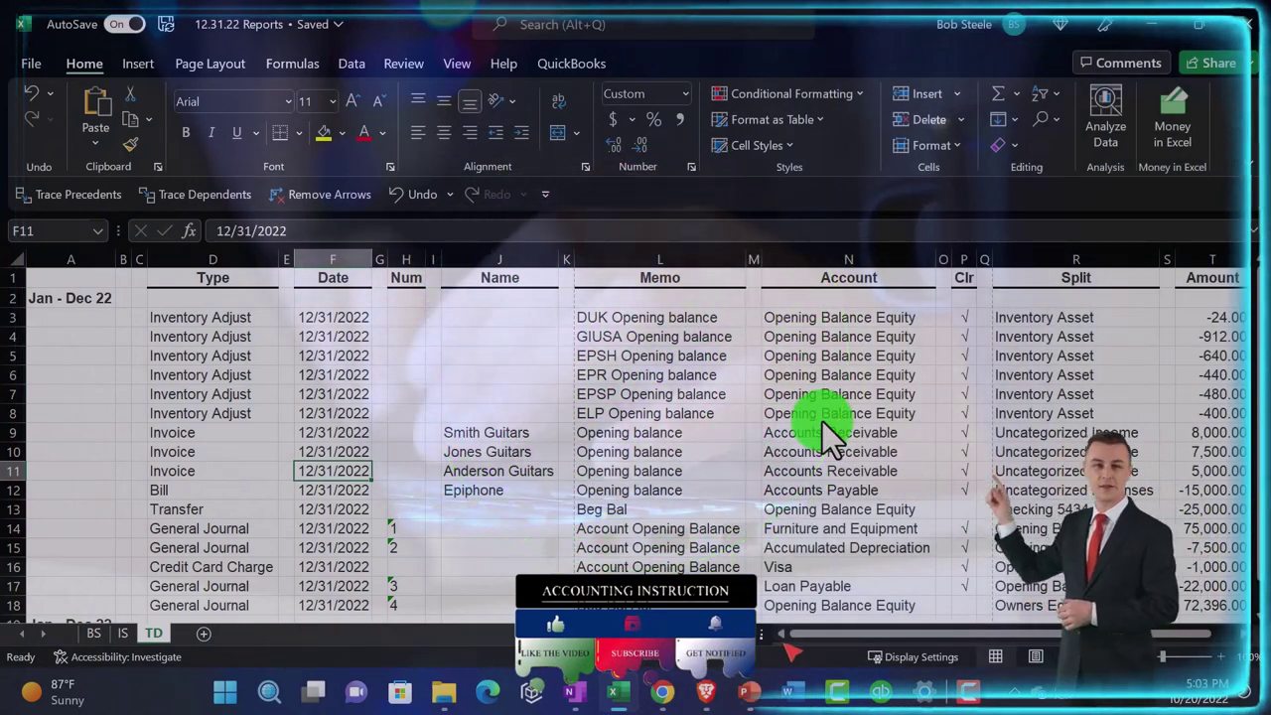
click(554, 339)
click(568, 261)
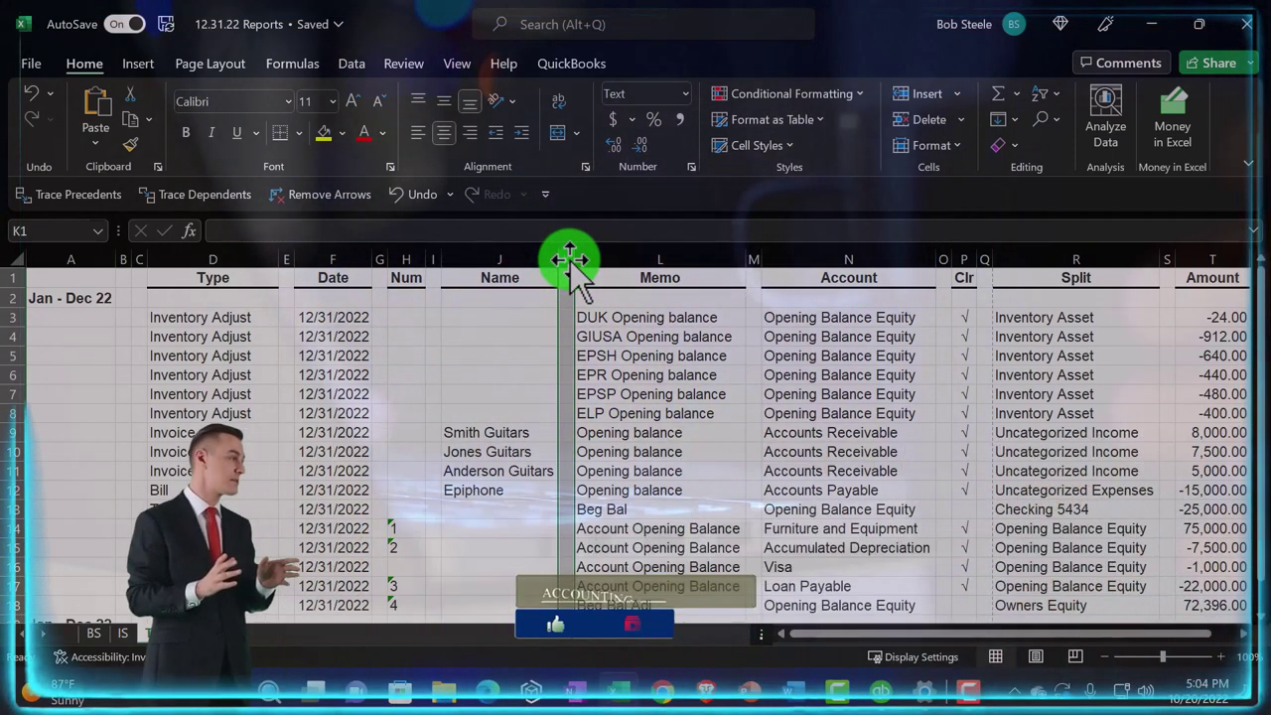
click(570, 260)
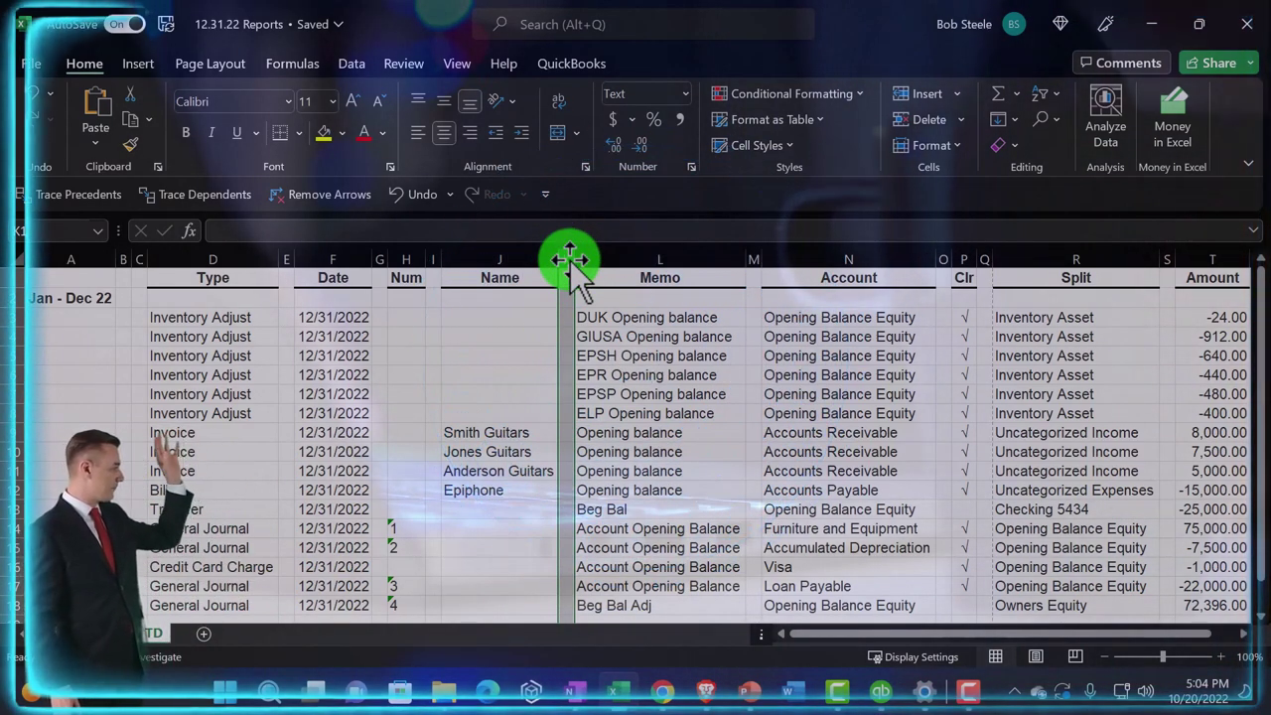
Check the TD worksheet's print preview and the available scaling options, leaving the scaling as it is
click(33, 64)
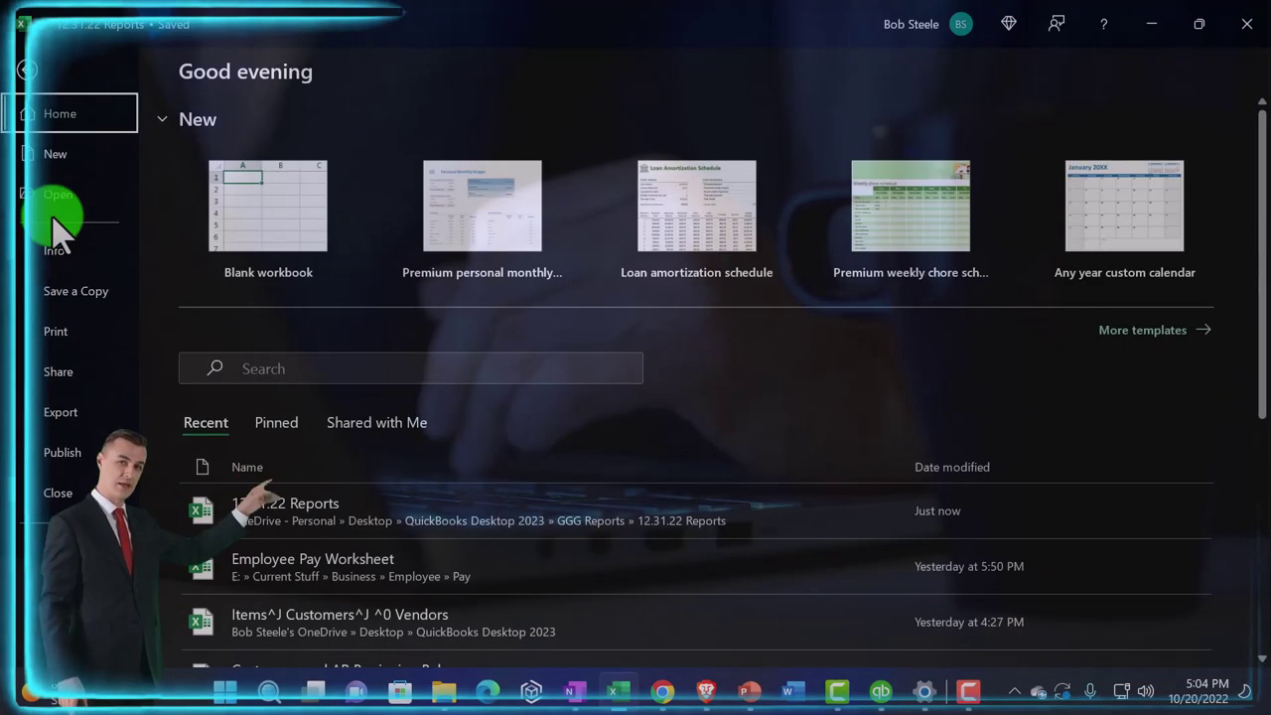
click(63, 333)
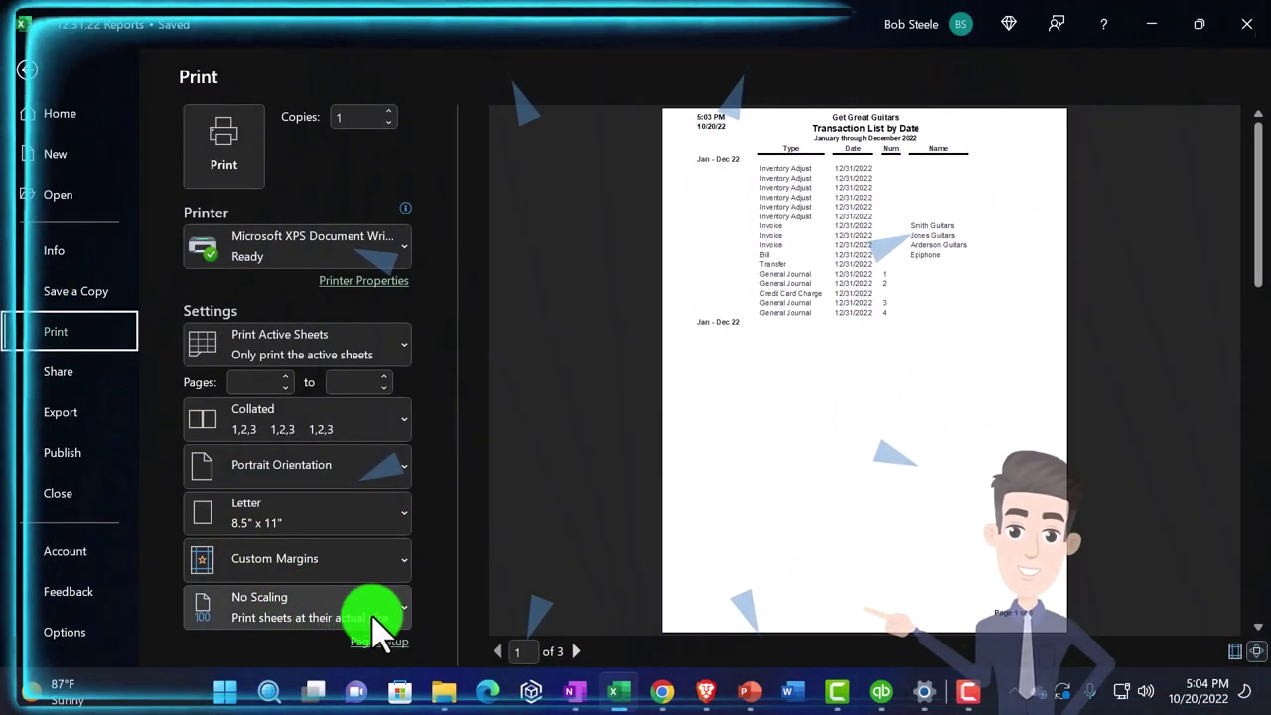
click(378, 621)
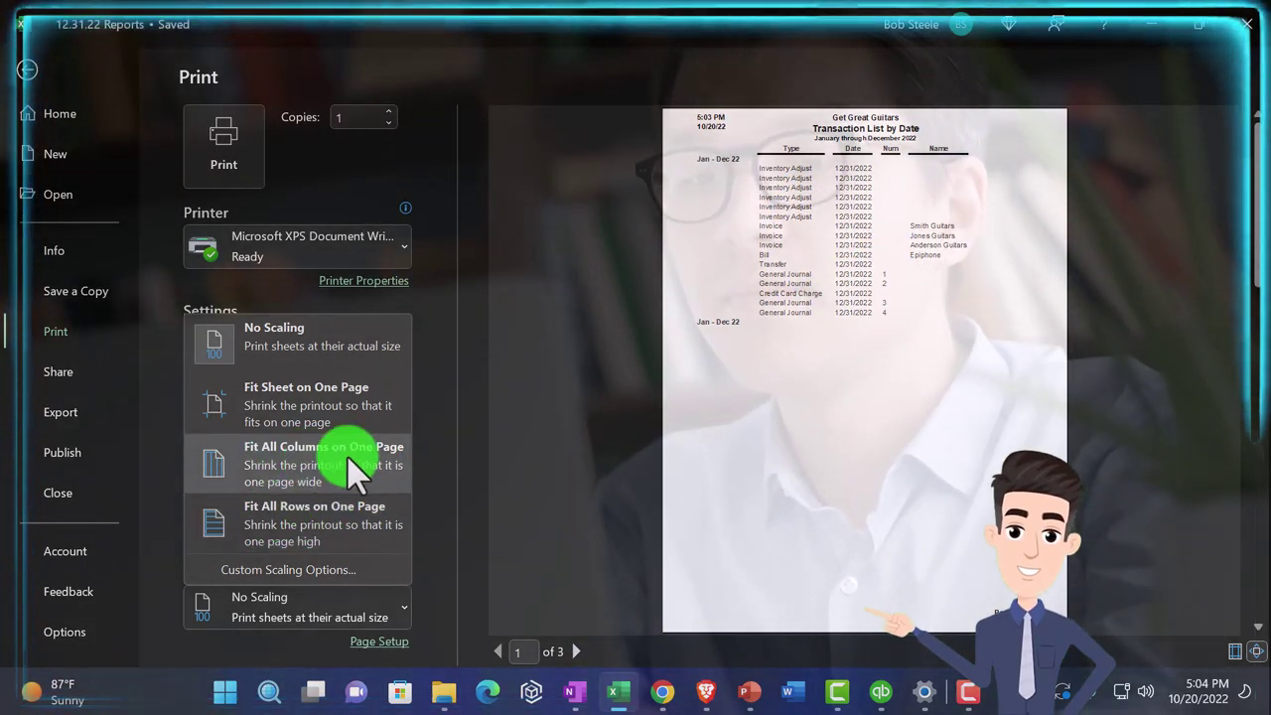
click(28, 70)
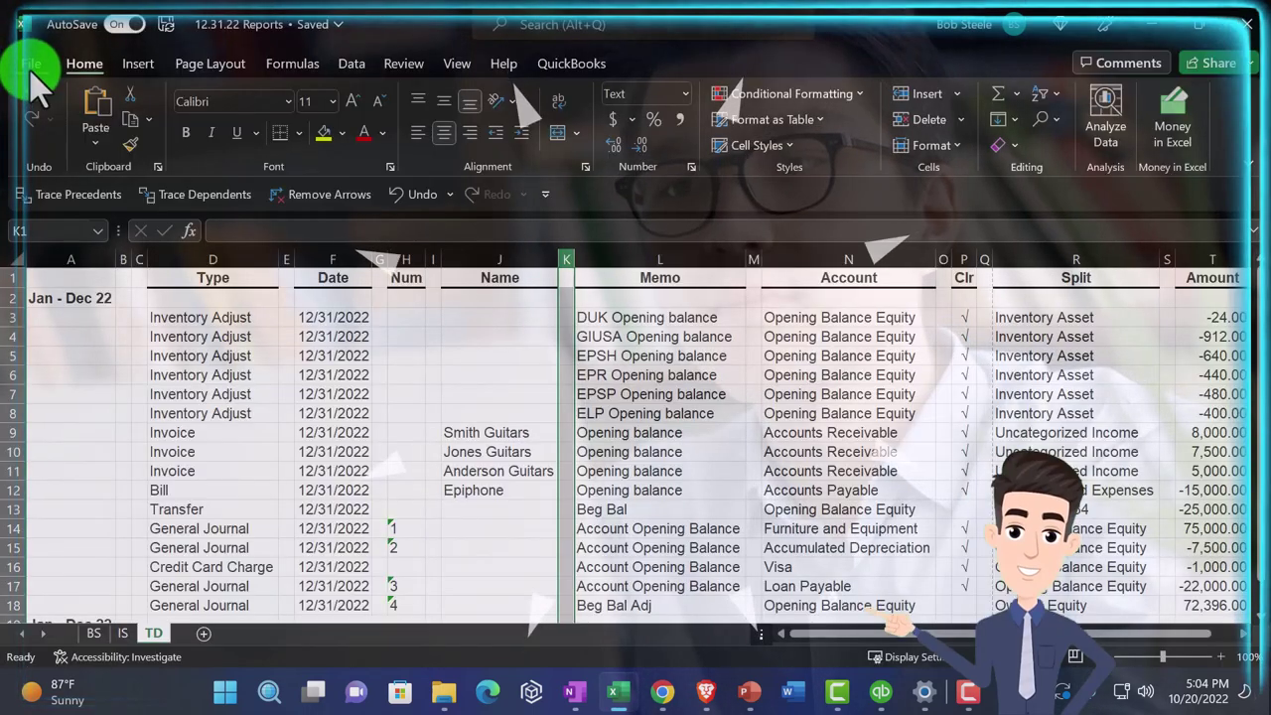
Delete columns A through C, which precede the Type column, from the TD worksheet
click(523, 429)
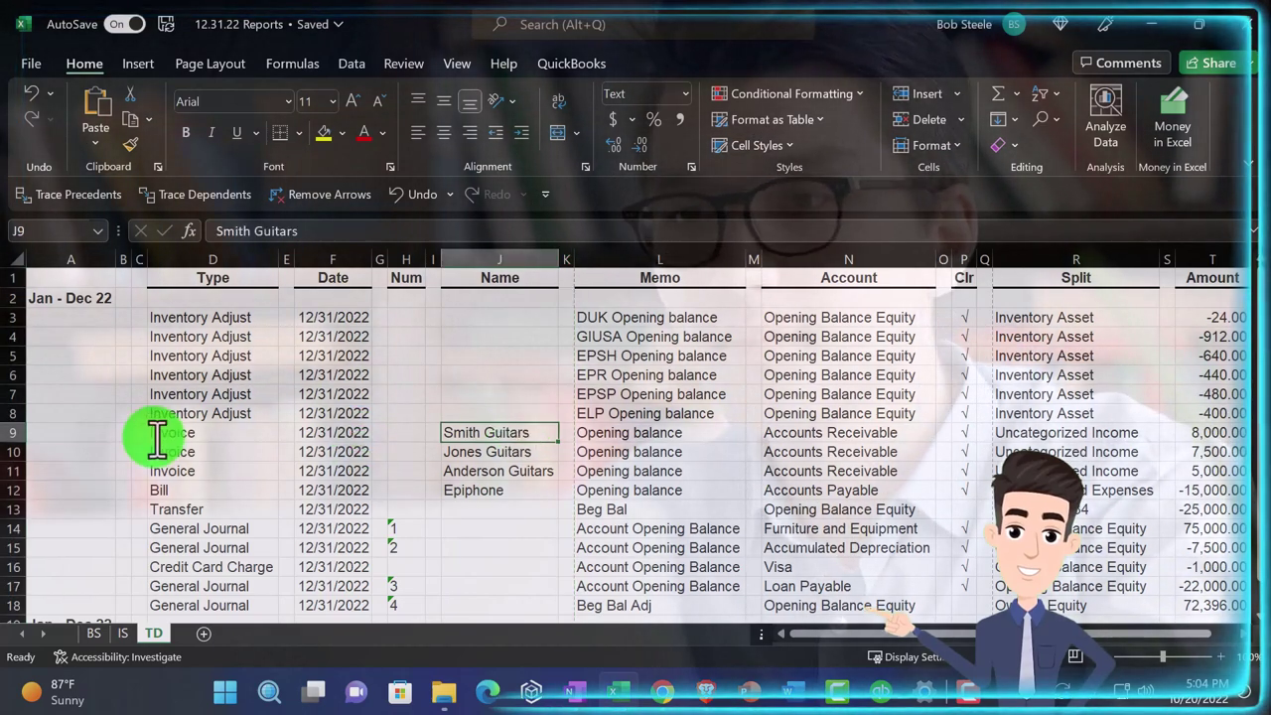
scroll(156, 440, down, 4)
scroll(149, 440, up, 4)
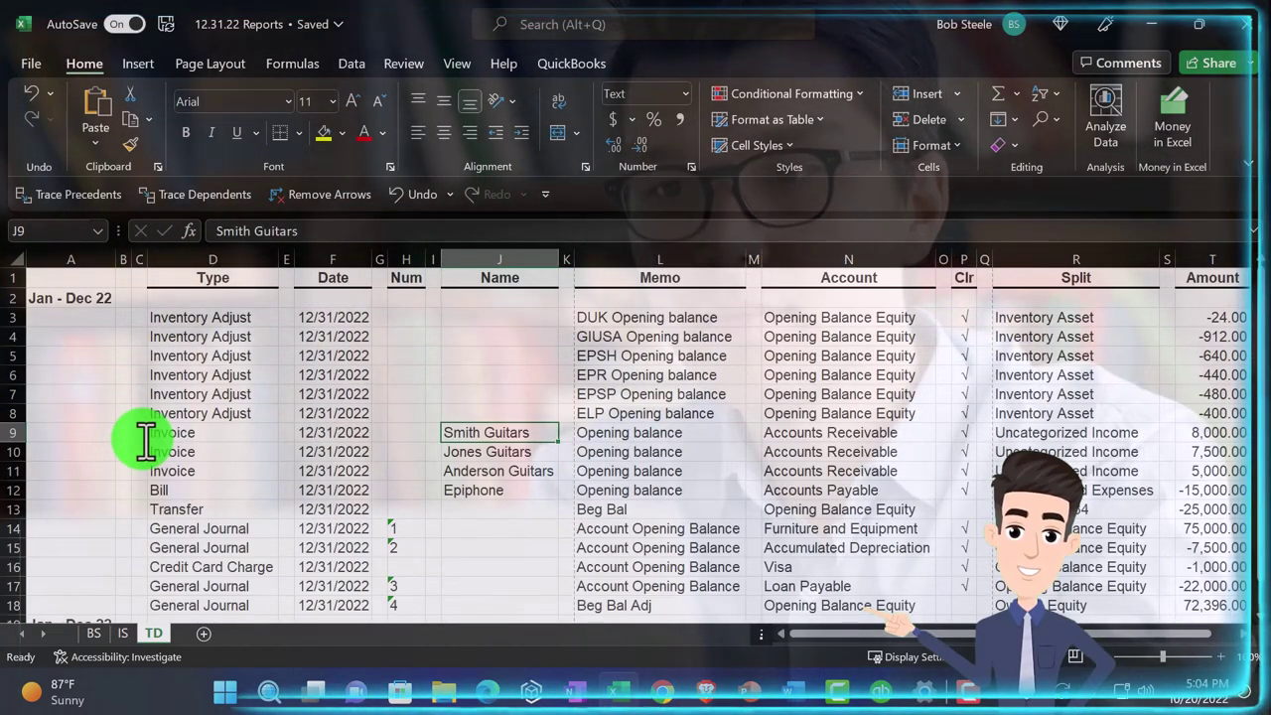
click(72, 303)
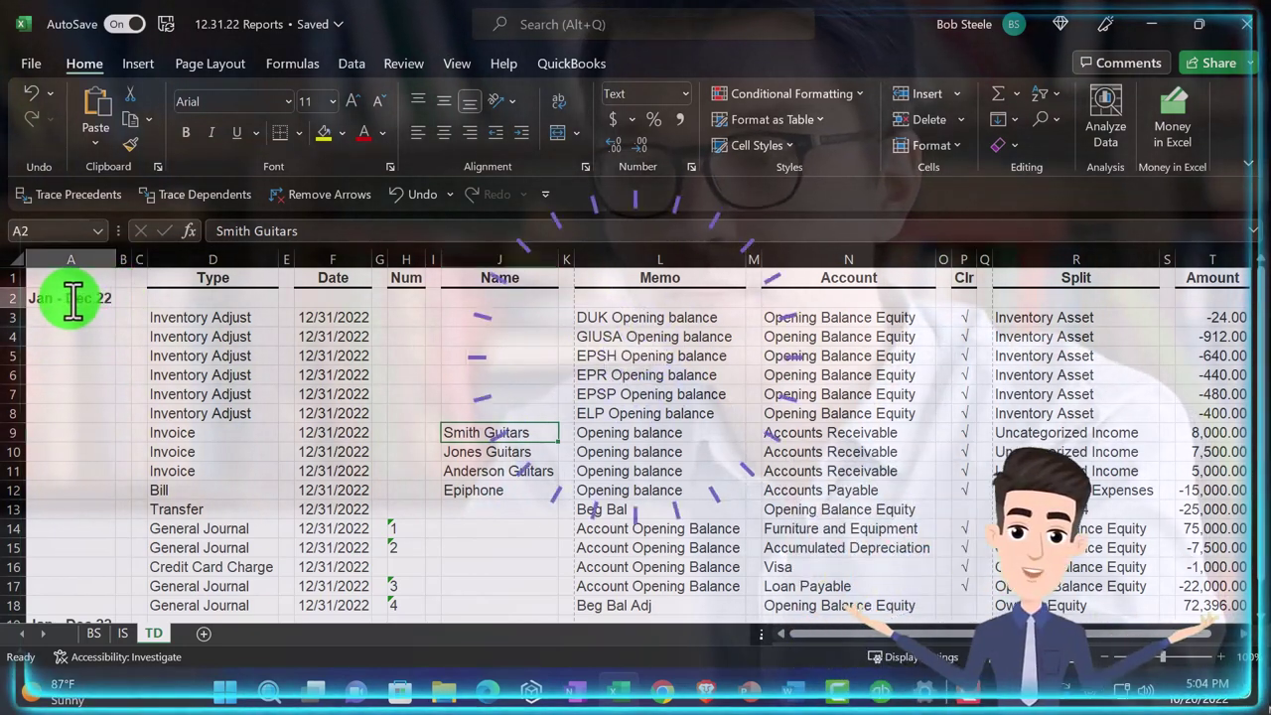
scroll(102, 475, down, 5)
scroll(103, 475, up, 5)
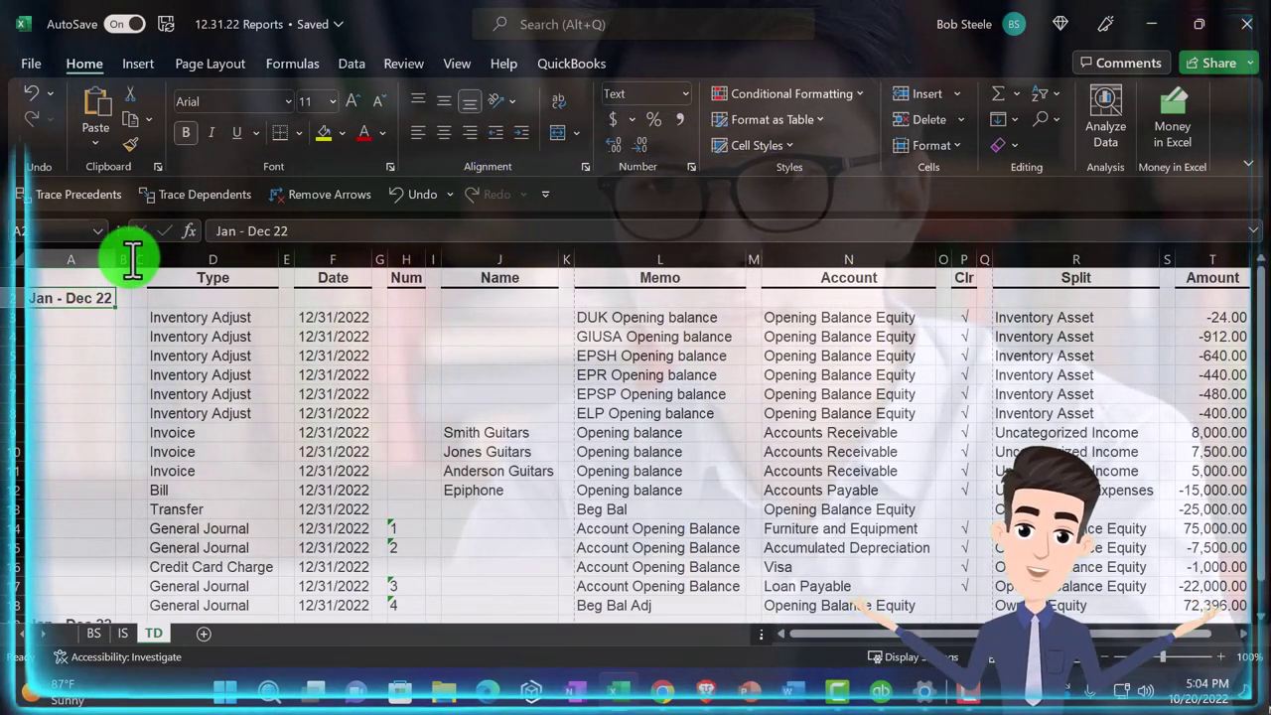
click(93, 260)
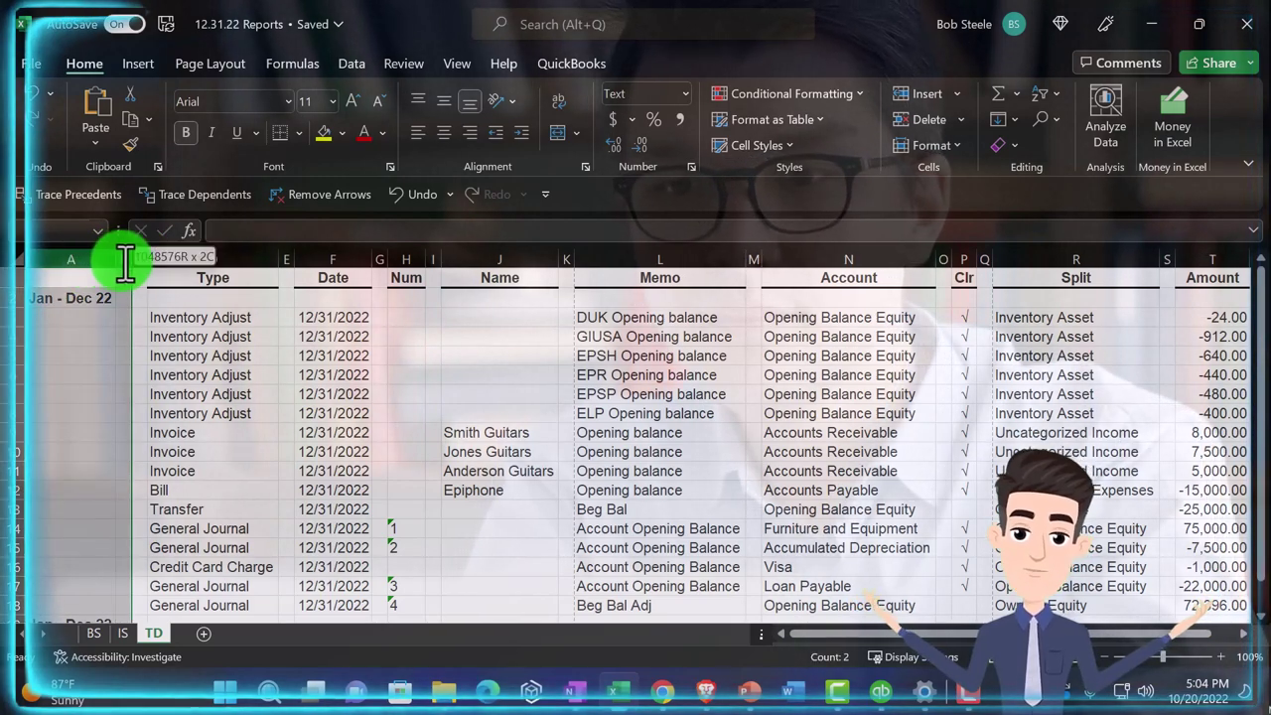
right_click(83, 360)
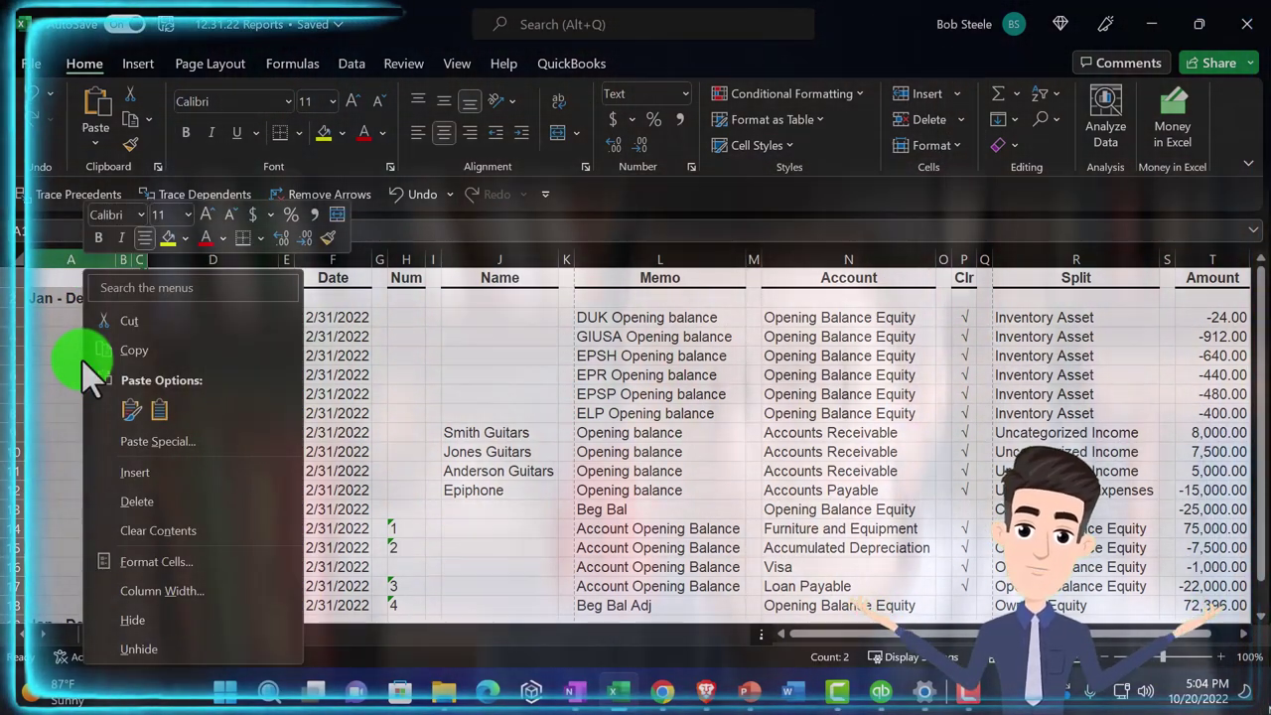
click(159, 497)
Delete the blank spacer columns B, D, F, H, J, L, N and P together from the TD worksheet
click(166, 259)
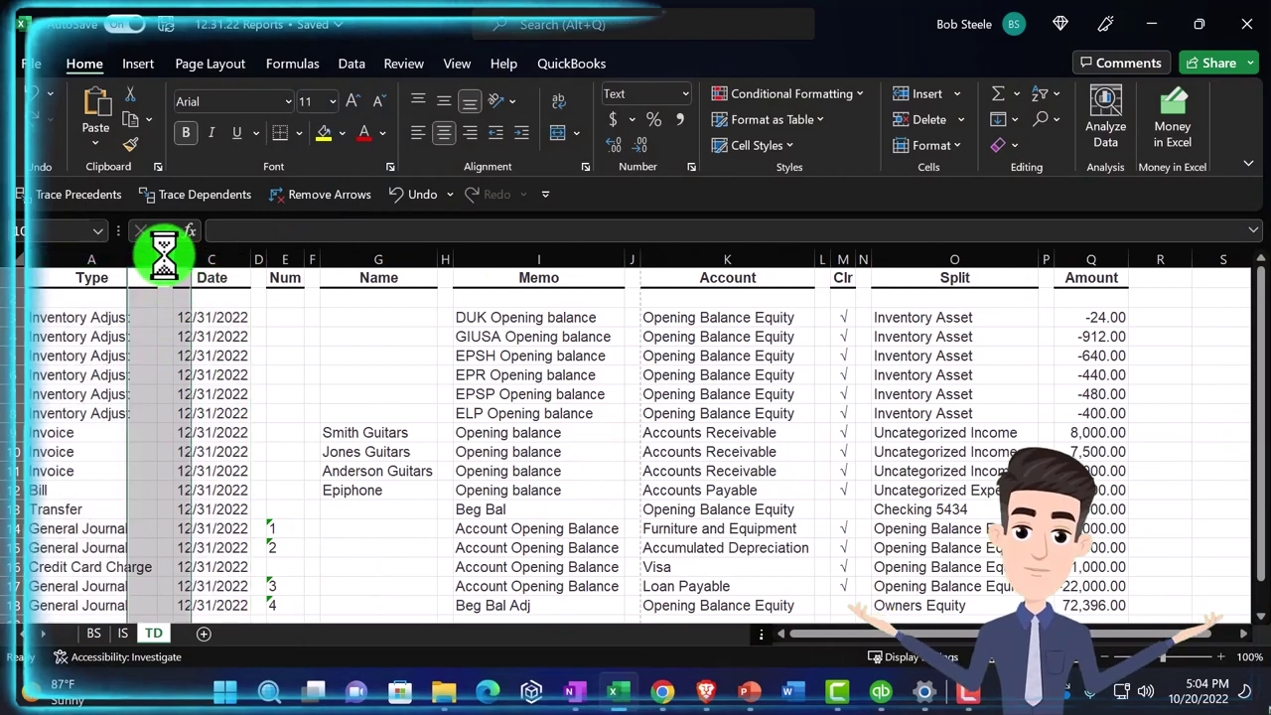
ctrl+click(258, 259)
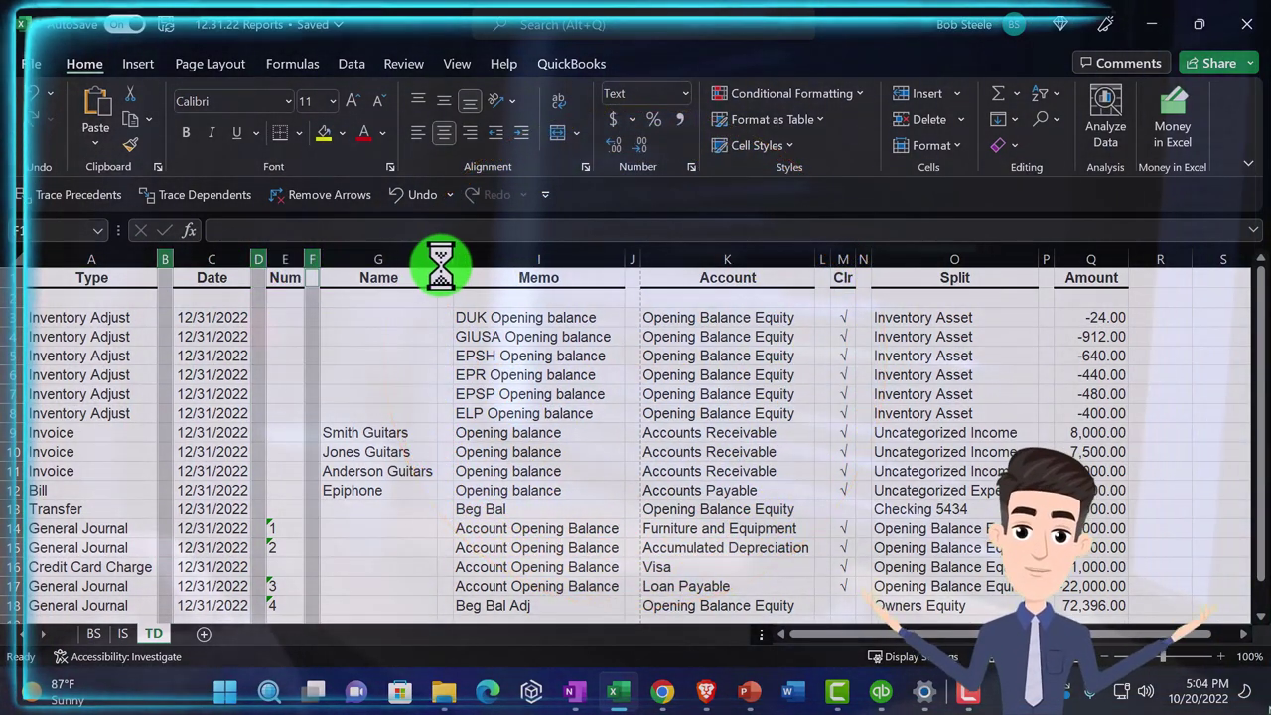
ctrl+click(443, 259)
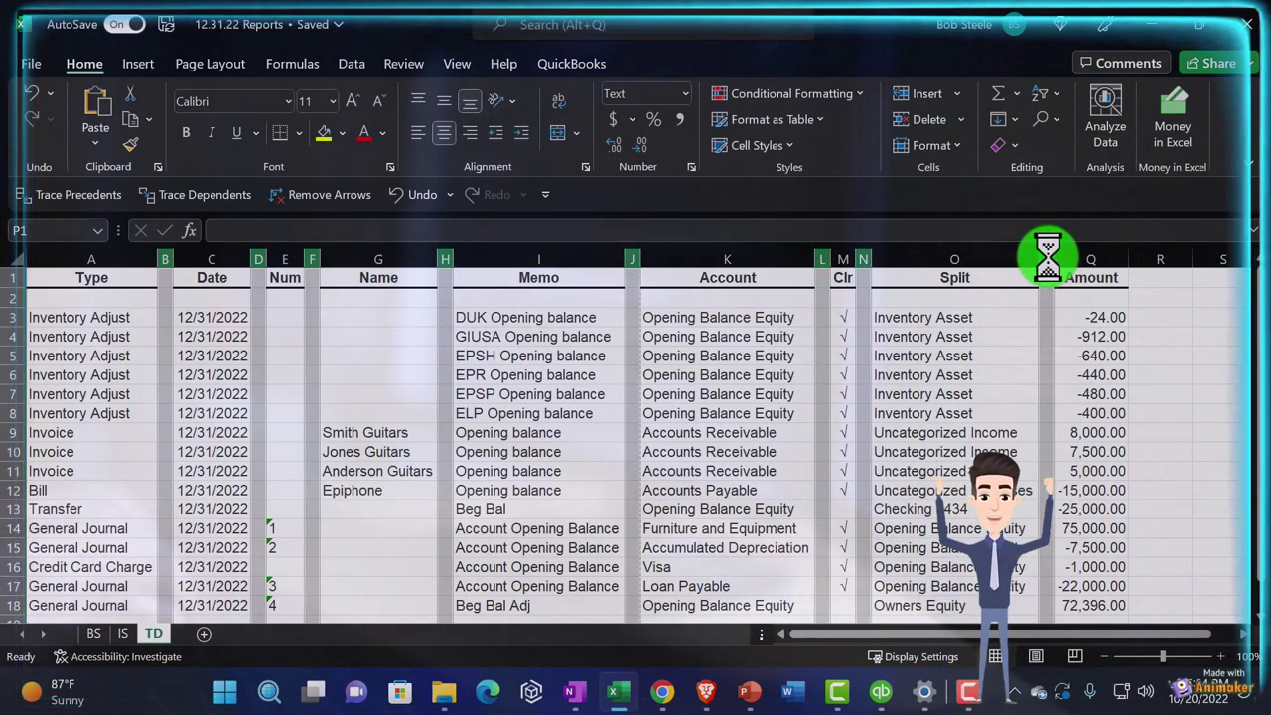
right_click(258, 283)
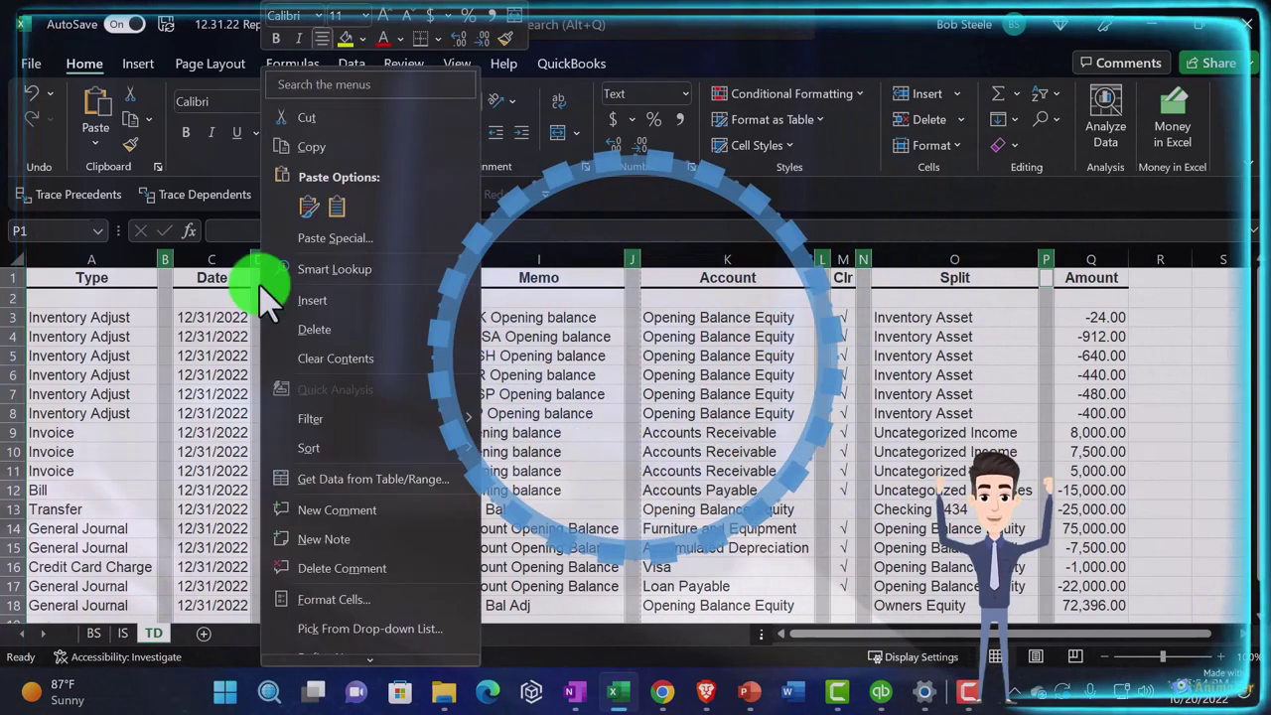
click(295, 327)
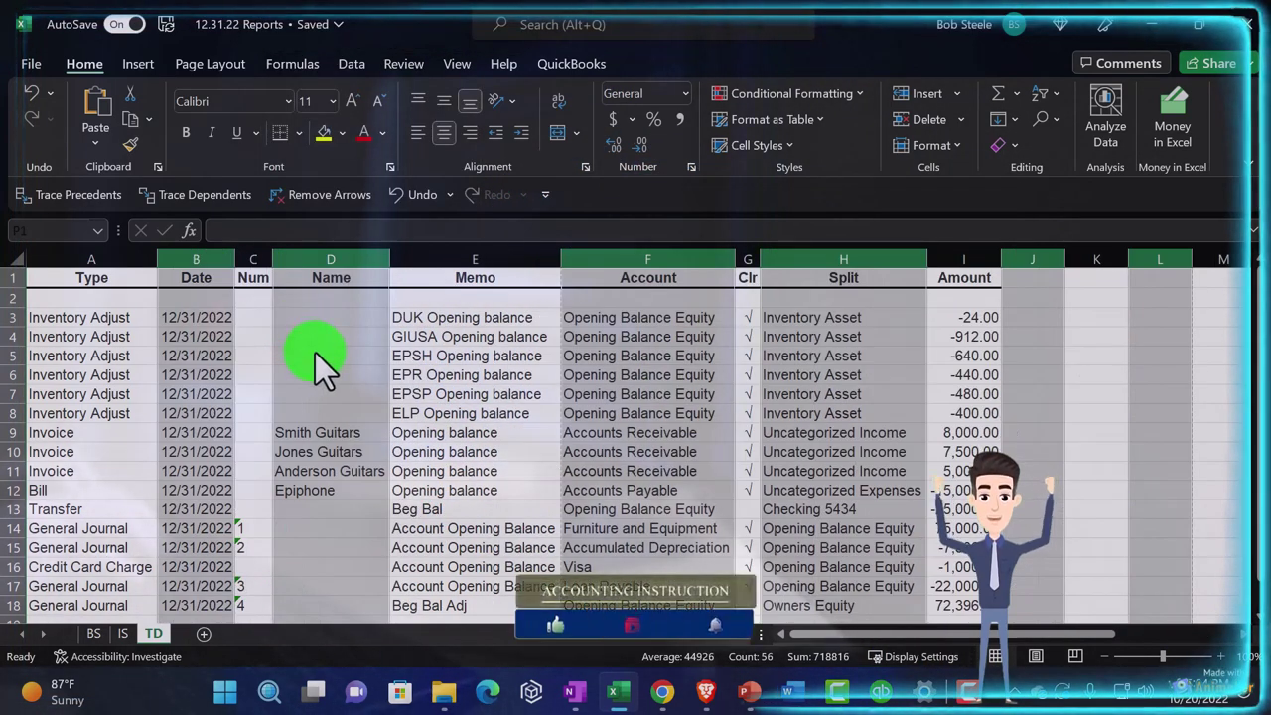
click(326, 359)
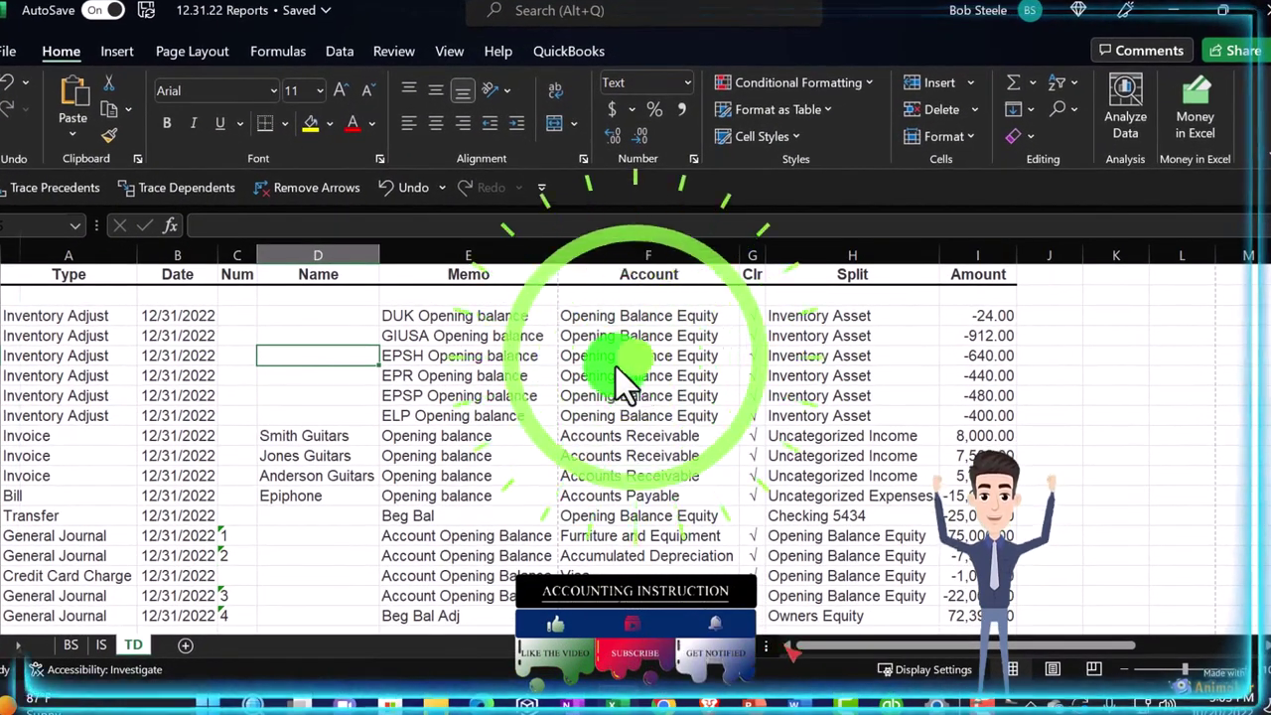
Set the TD worksheet's page orientation to landscape
click(199, 55)
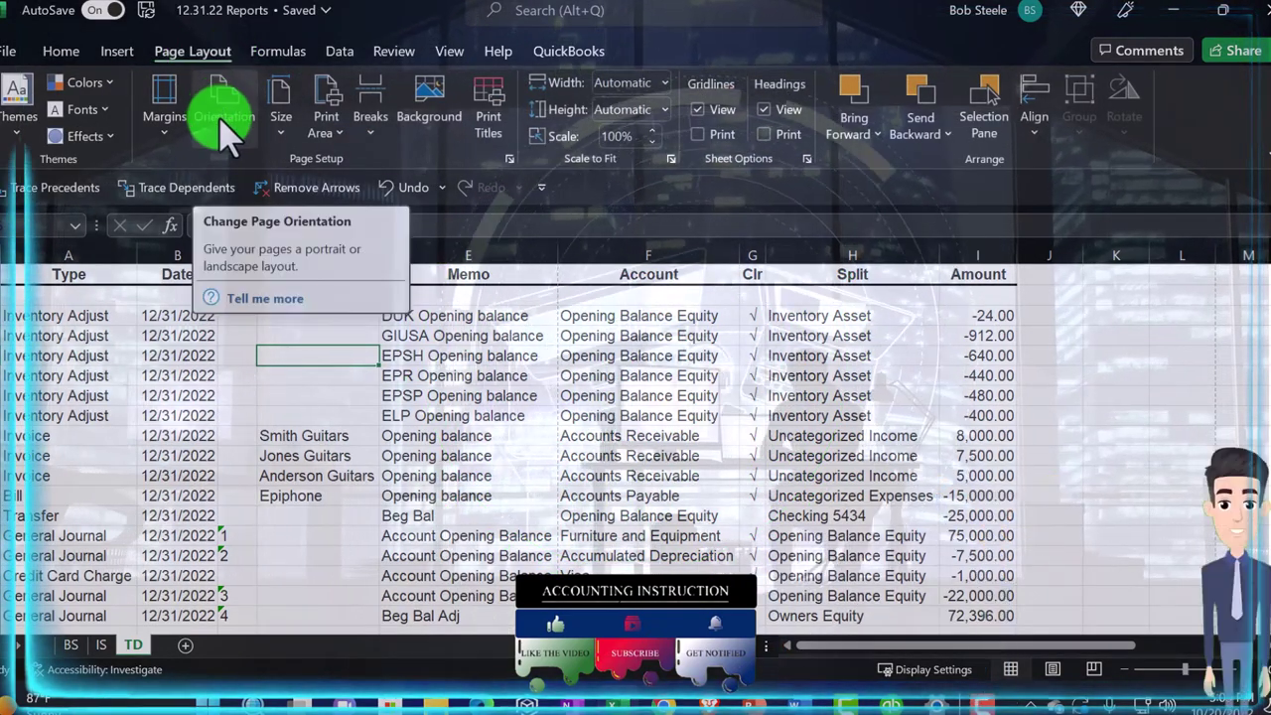
click(222, 124)
click(270, 231)
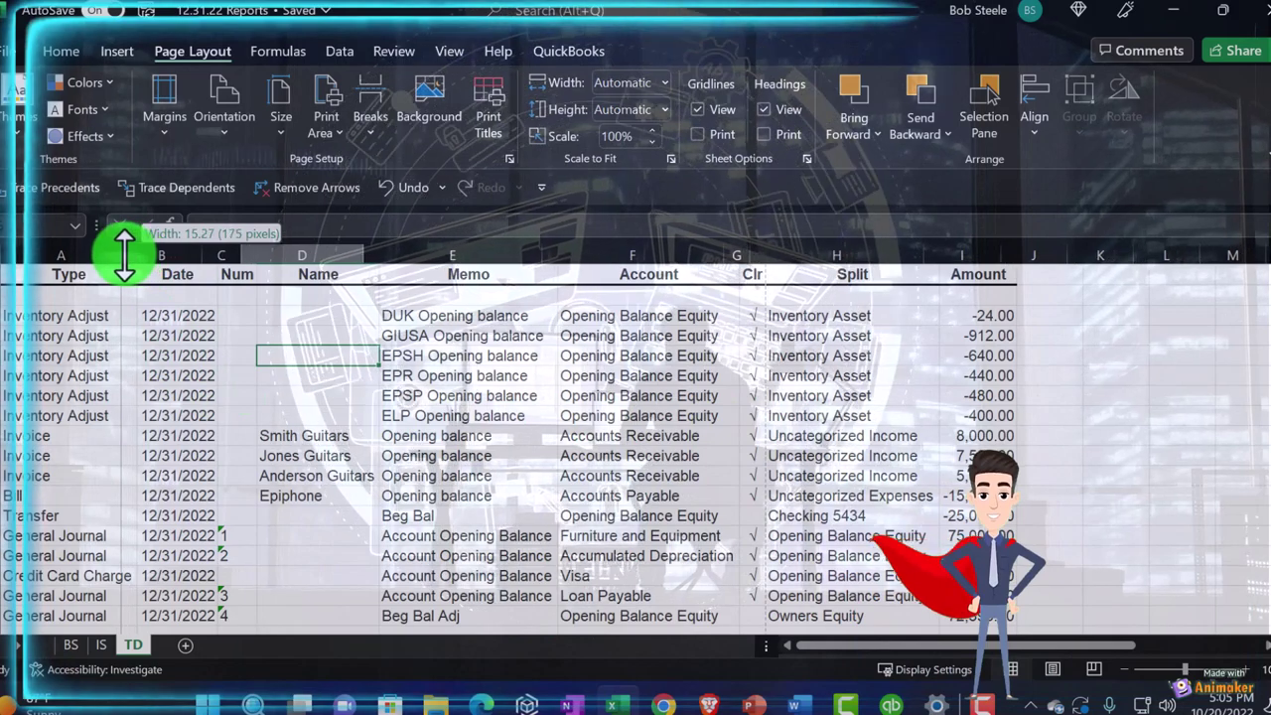
Narrow the Type, Memo, Account and Split columns until the Amount column falls within the first page's break line
drag(113, 256, 115, 260)
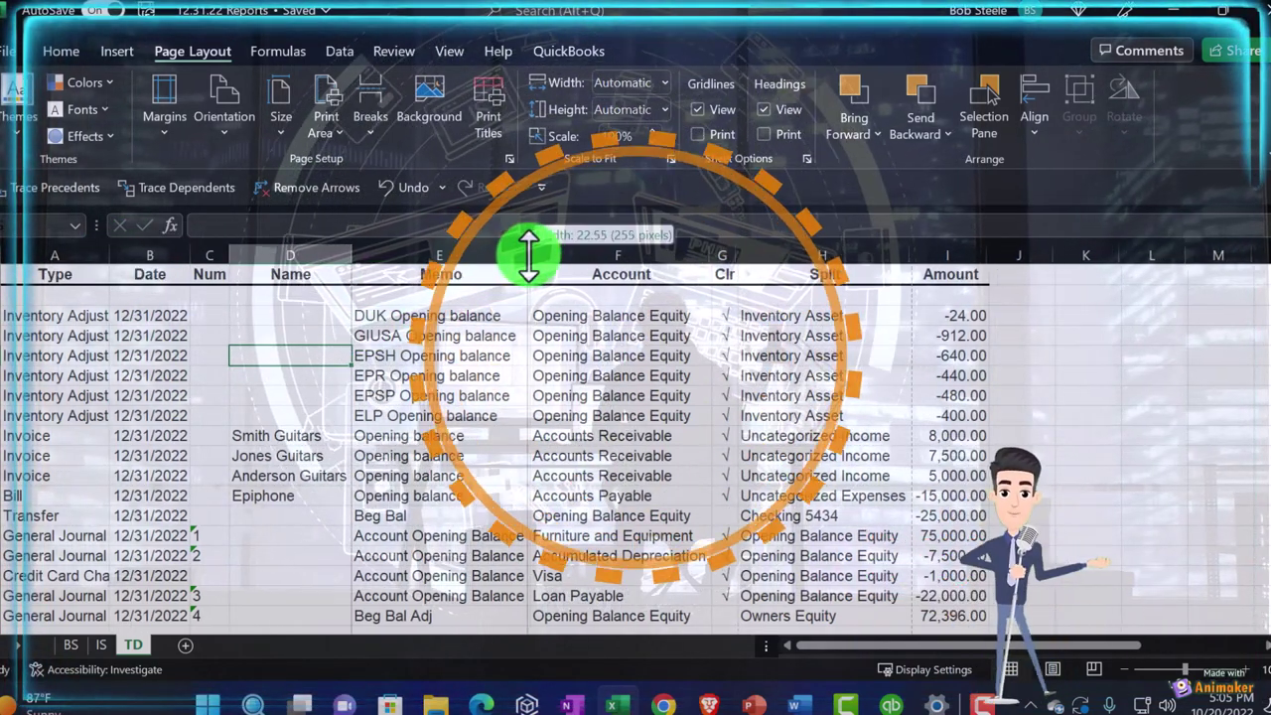
drag(501, 256, 500, 260)
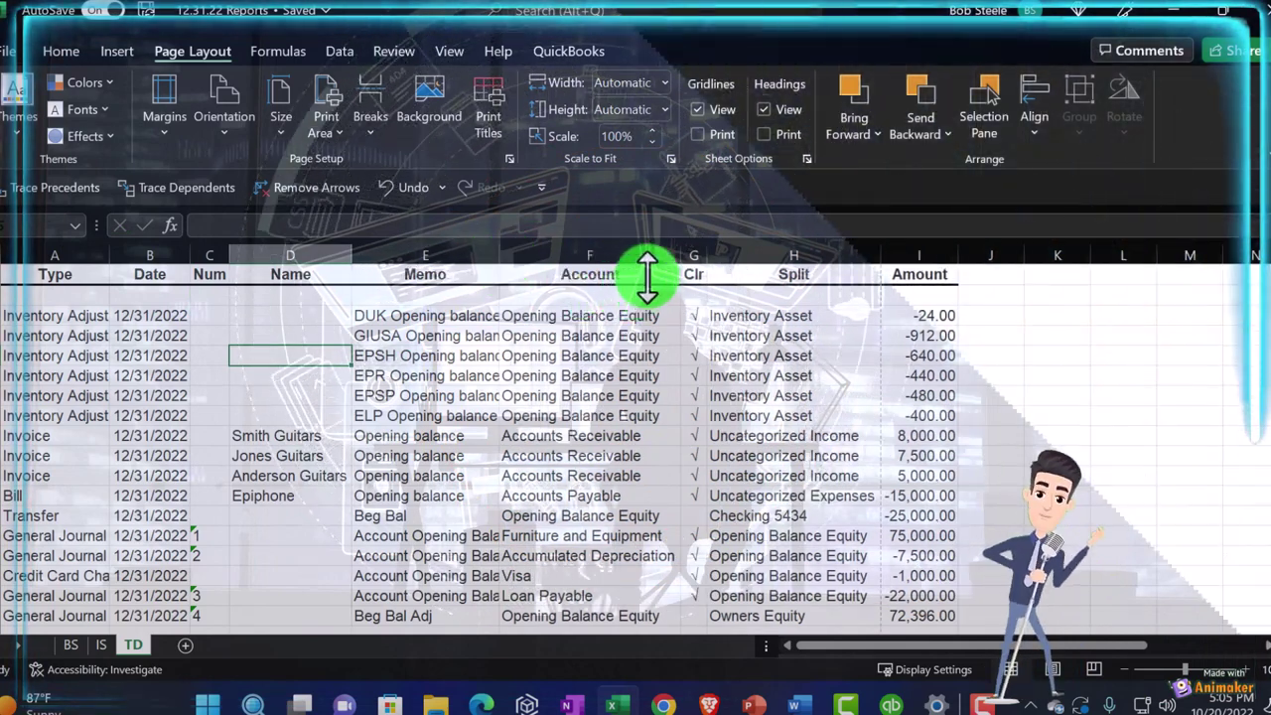
drag(679, 256, 663, 256)
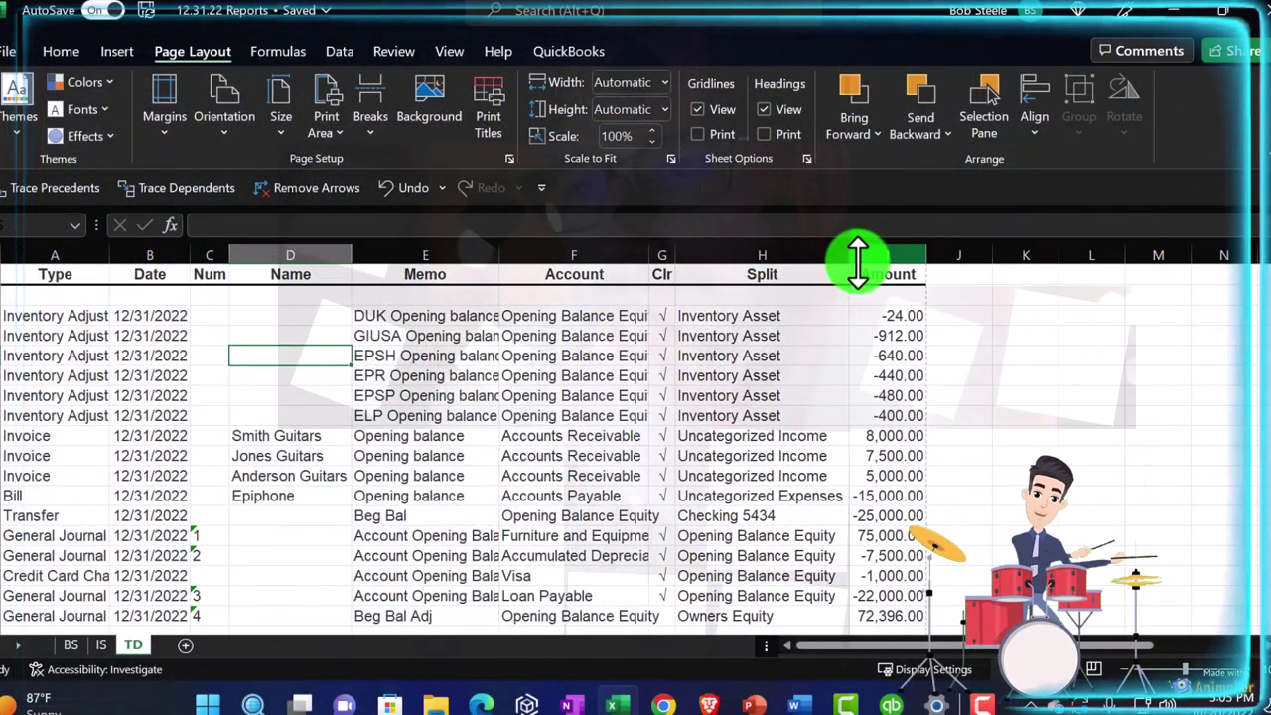
drag(852, 261, 838, 260)
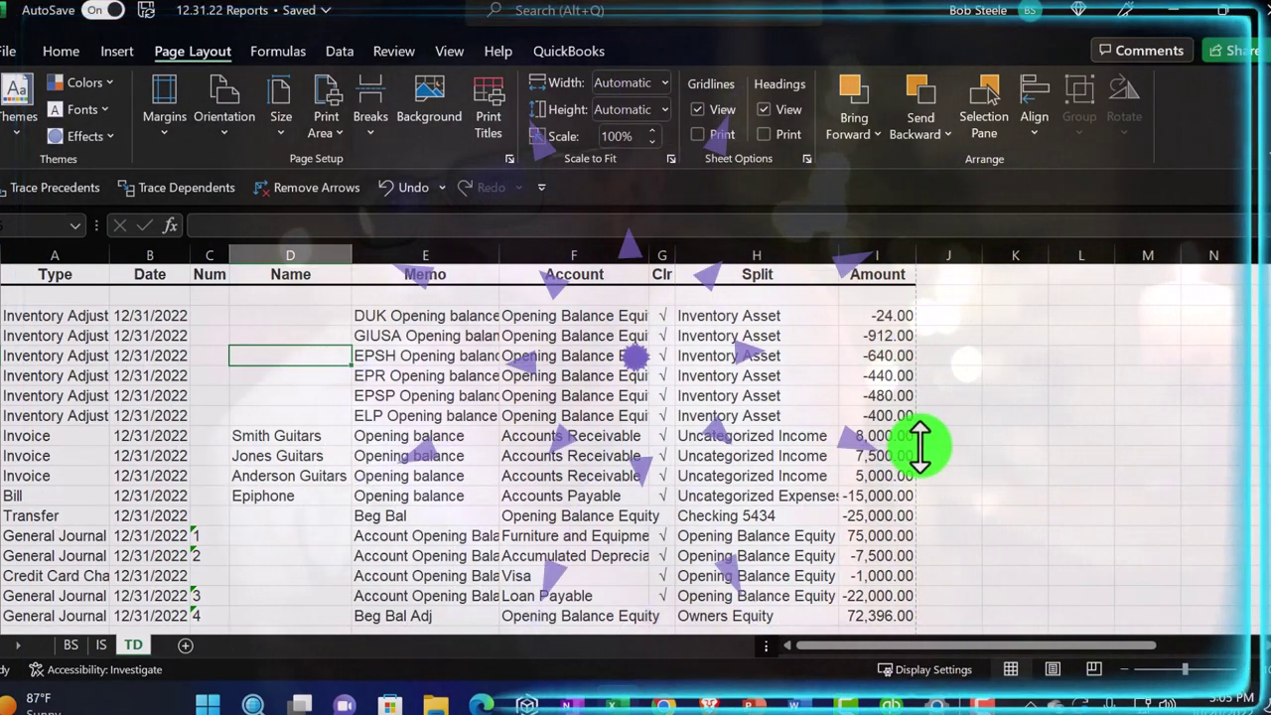
scroll(919, 446, down, 3)
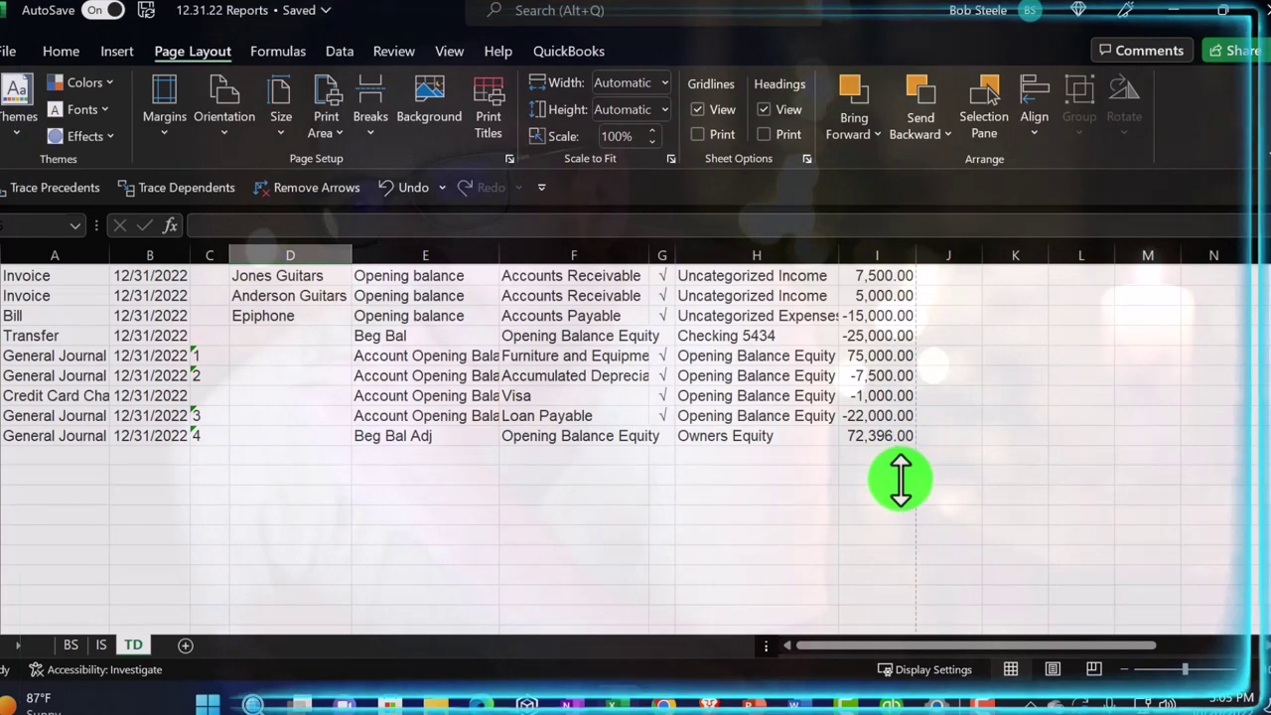
scroll(899, 480, up, 3)
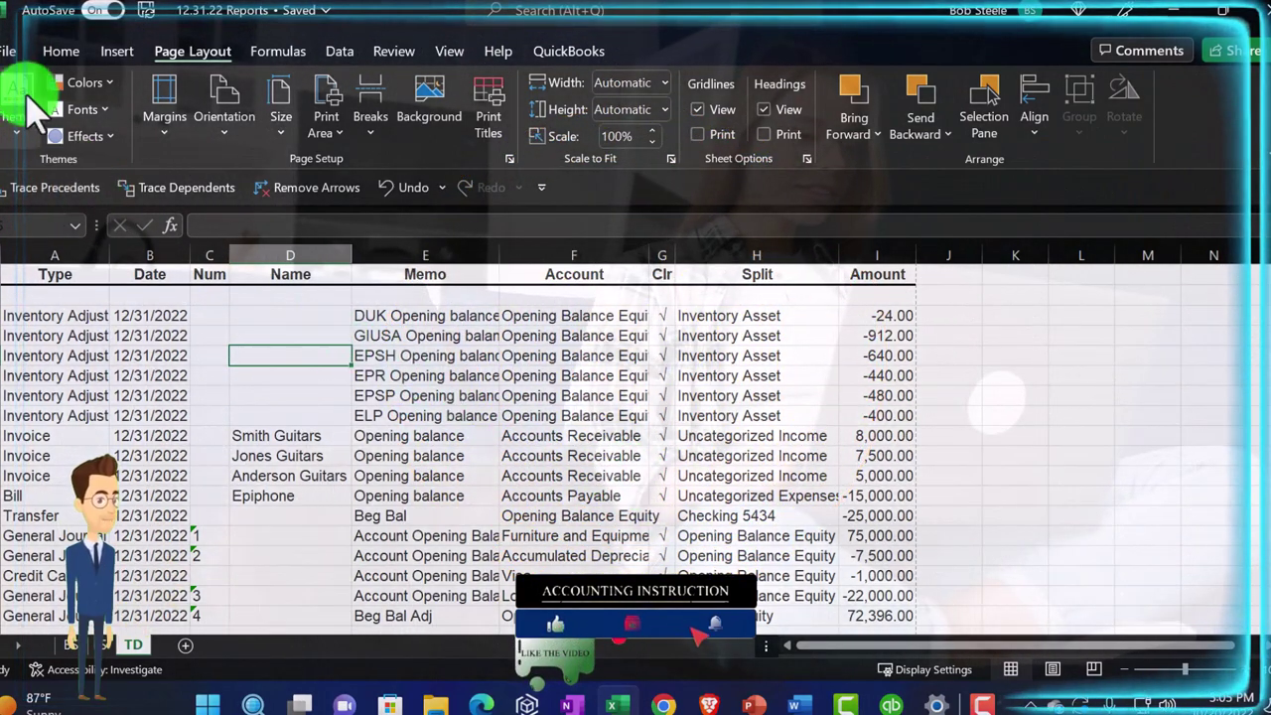
Print the entire workbook with CutePDF Writer after checking its pages in the preview
click(10, 51)
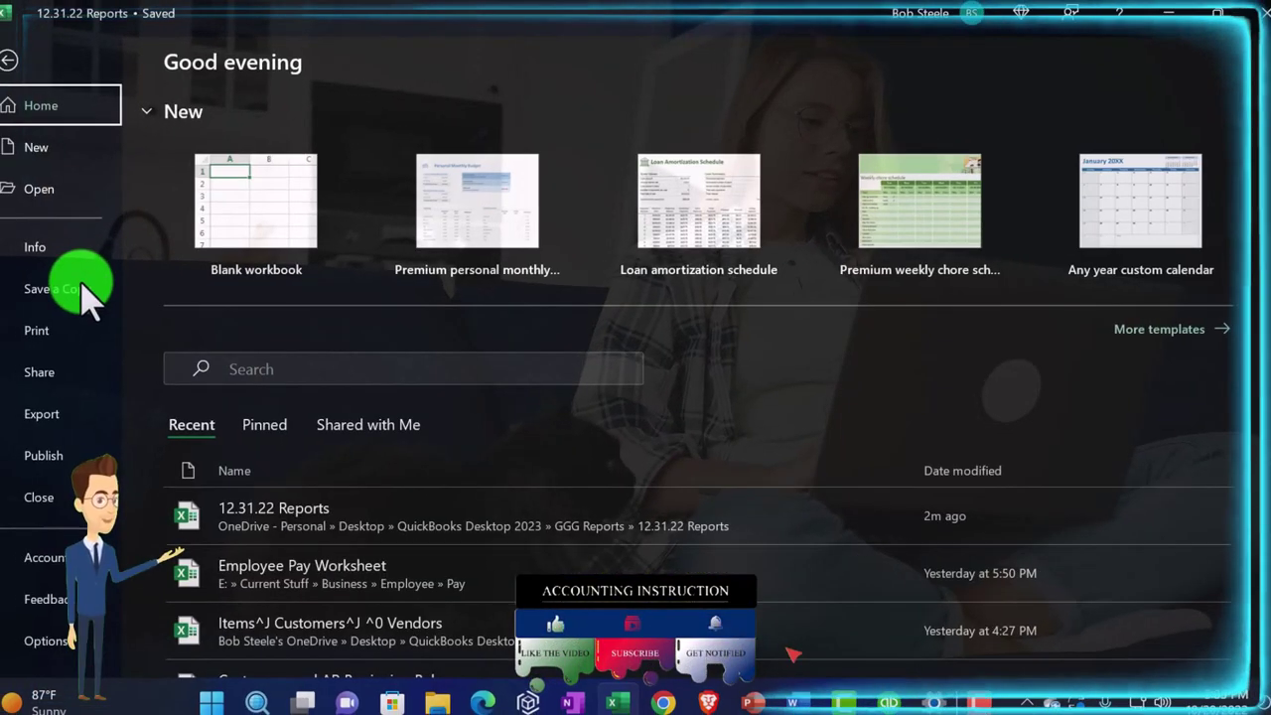
click(66, 336)
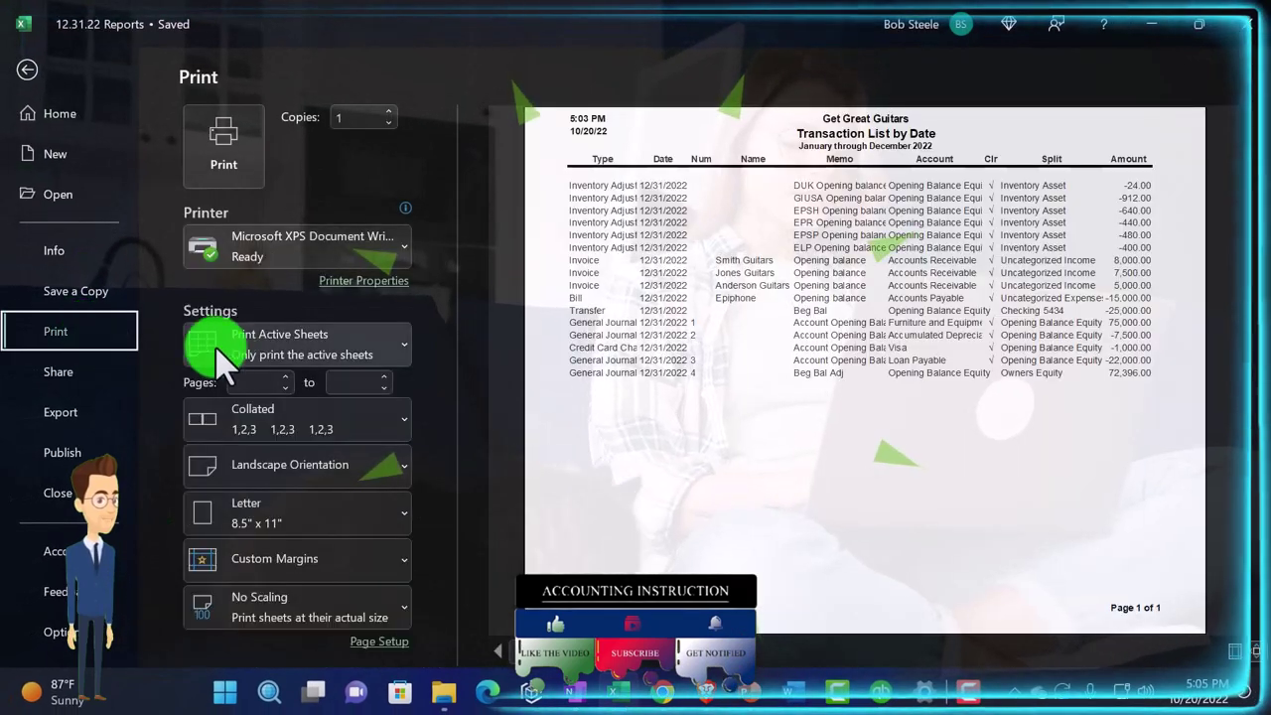
click(389, 359)
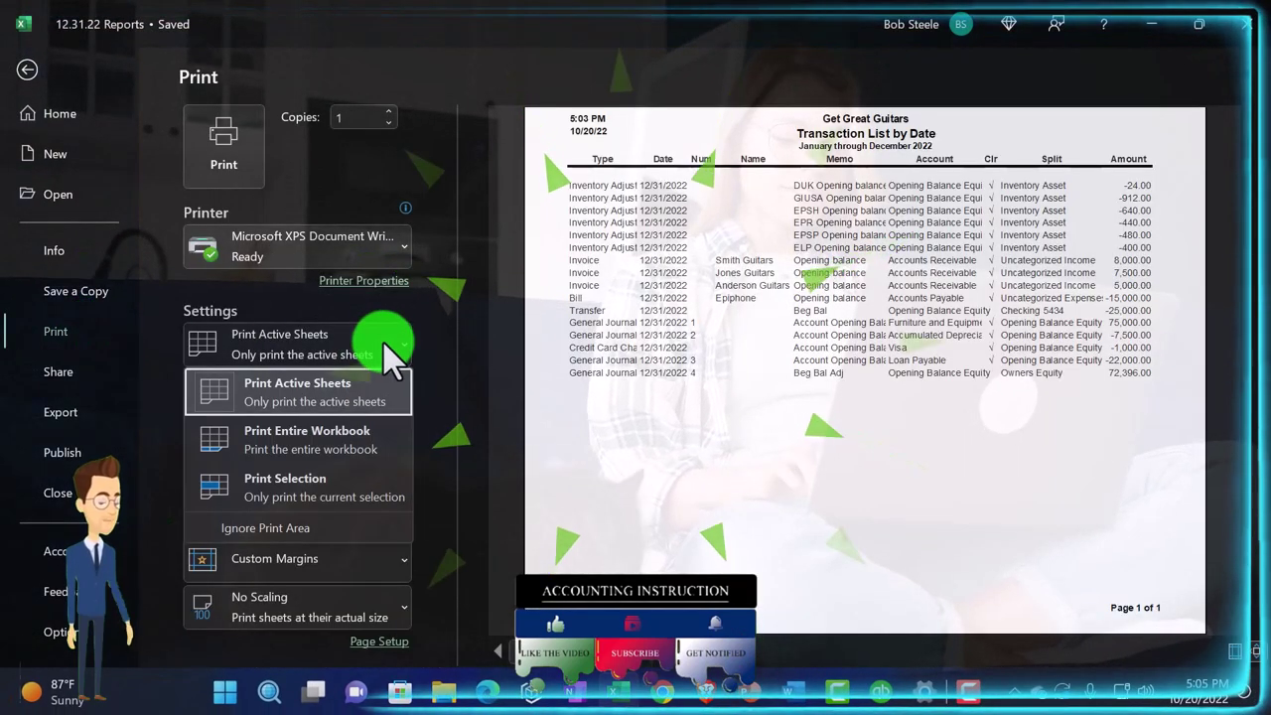
click(360, 445)
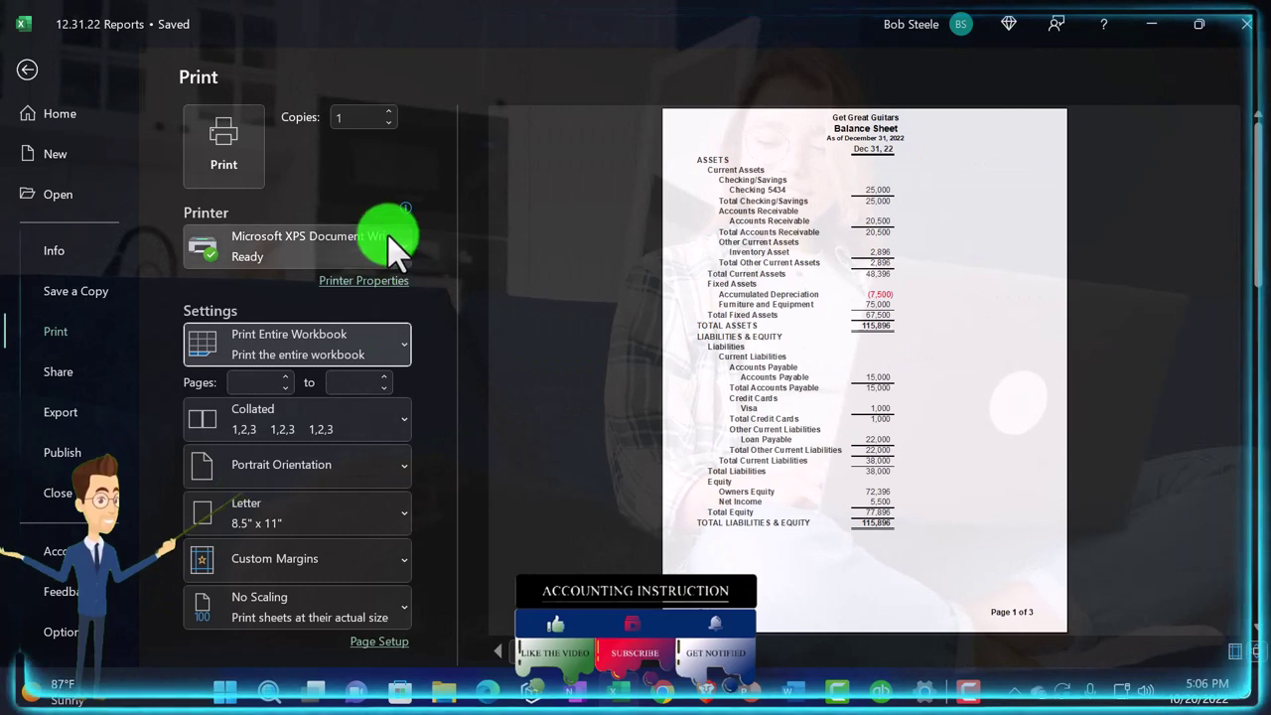
click(395, 253)
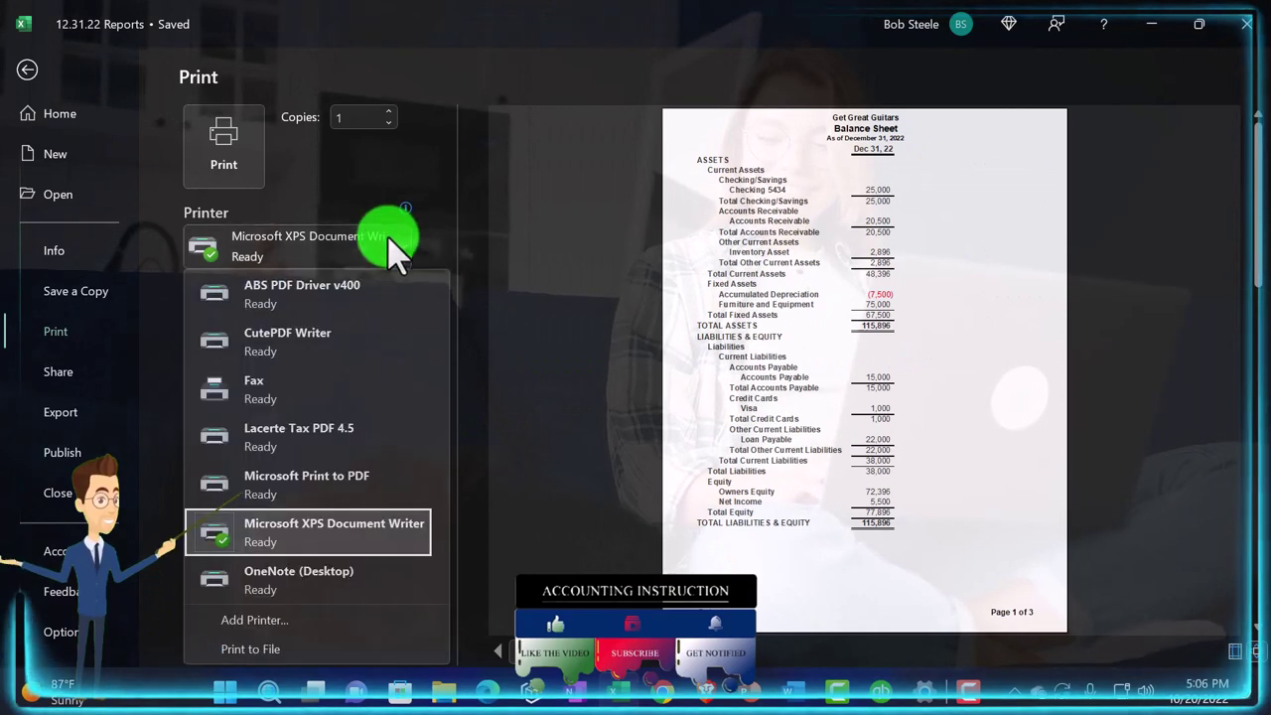
click(315, 337)
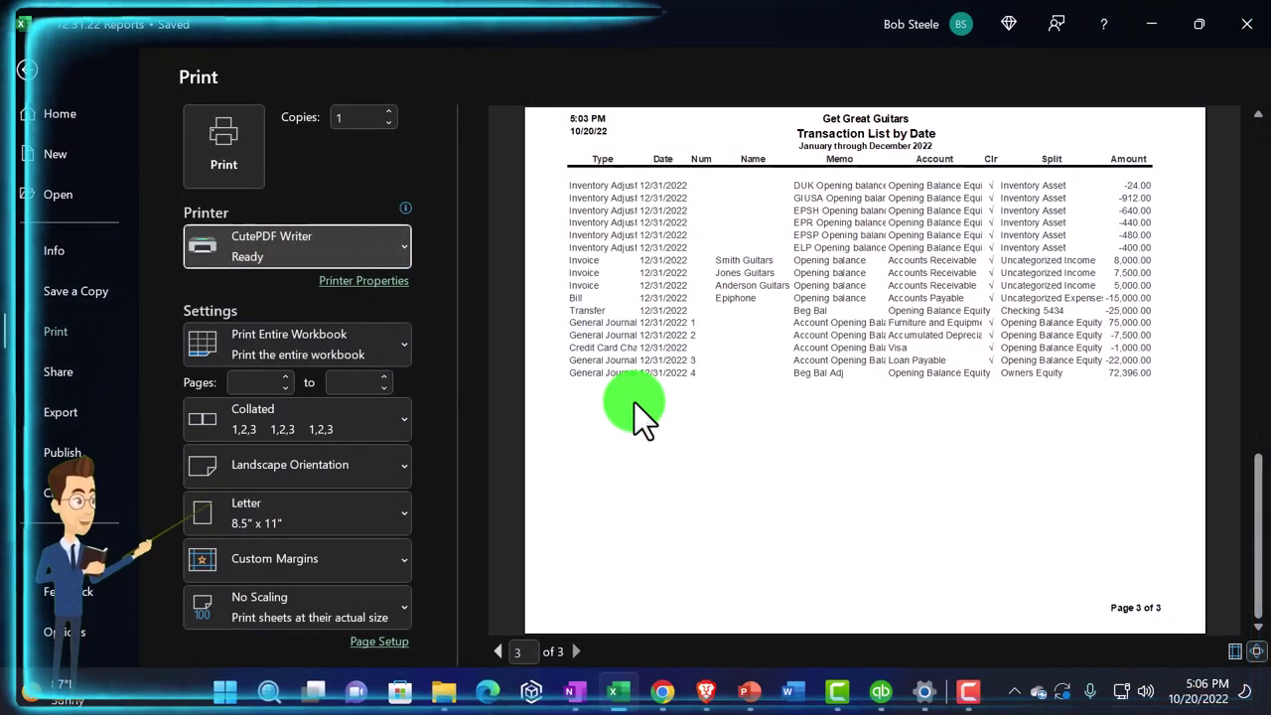
click(634, 402)
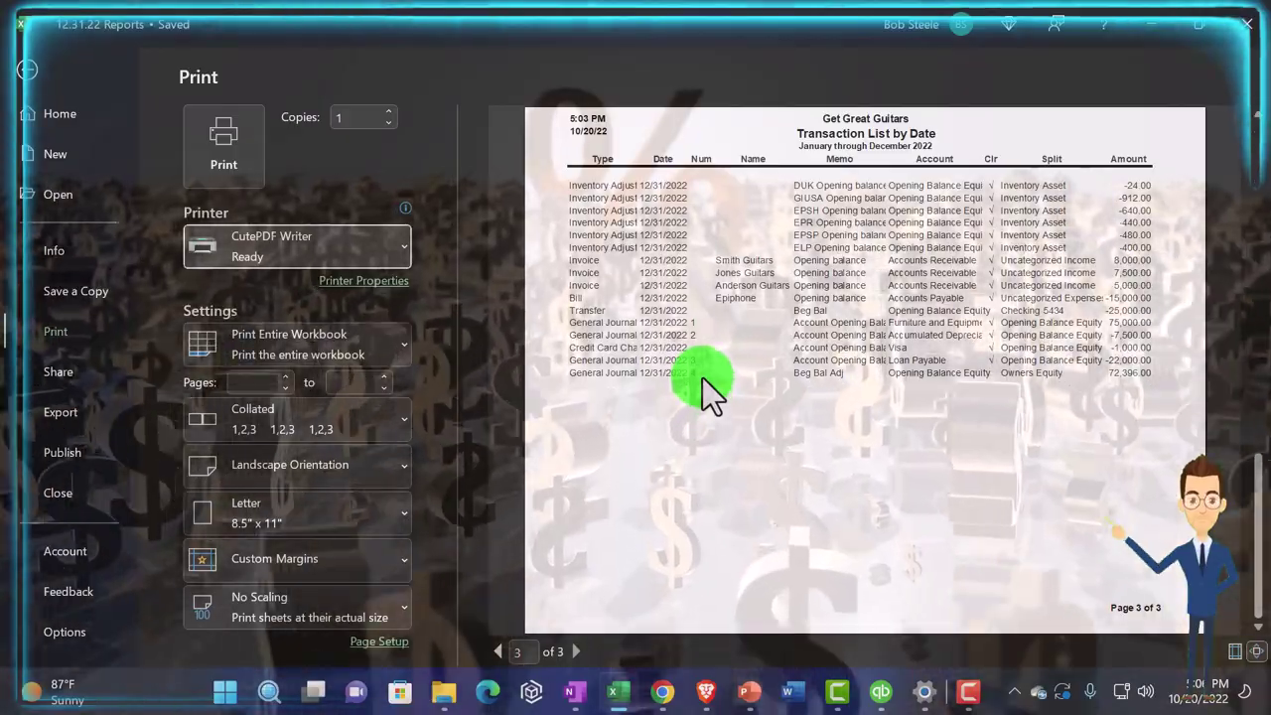
click(223, 144)
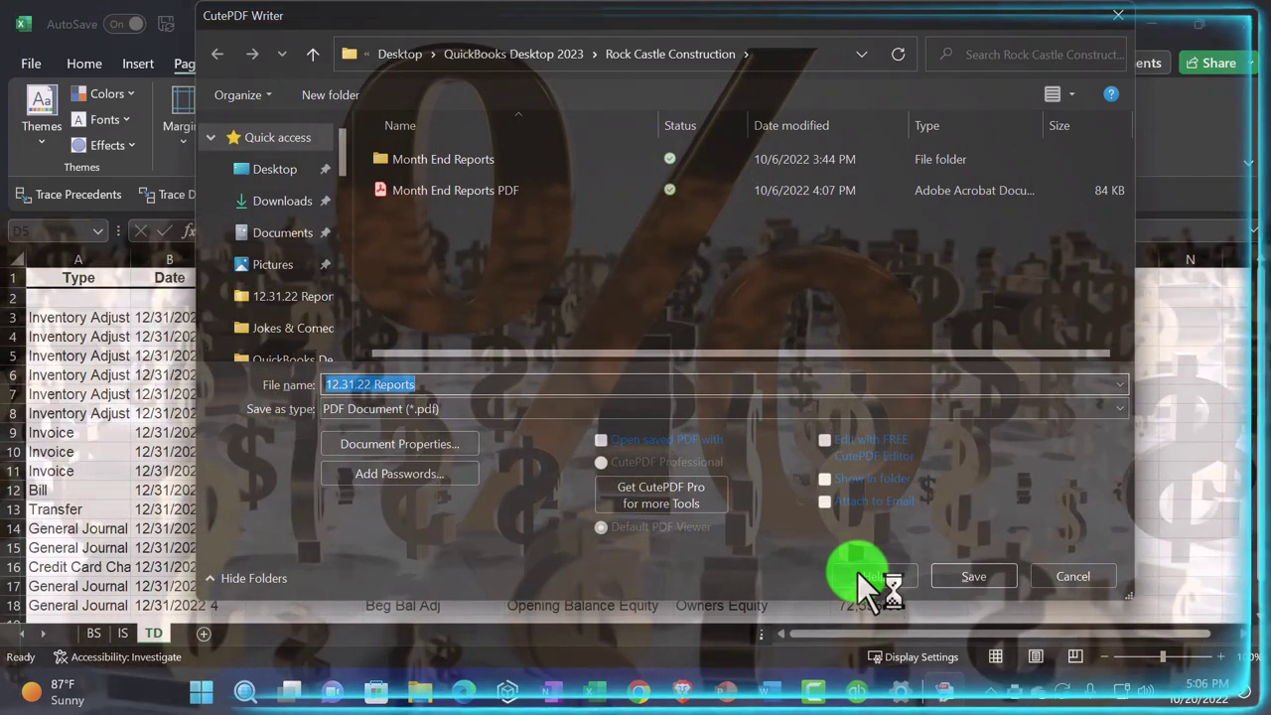
Save the PDF as 12.31.22 Reports in Rock Castle Construction, then transfer it in File Explorer to the 12.31.22 Reports folder inside GGG Reports
click(963, 574)
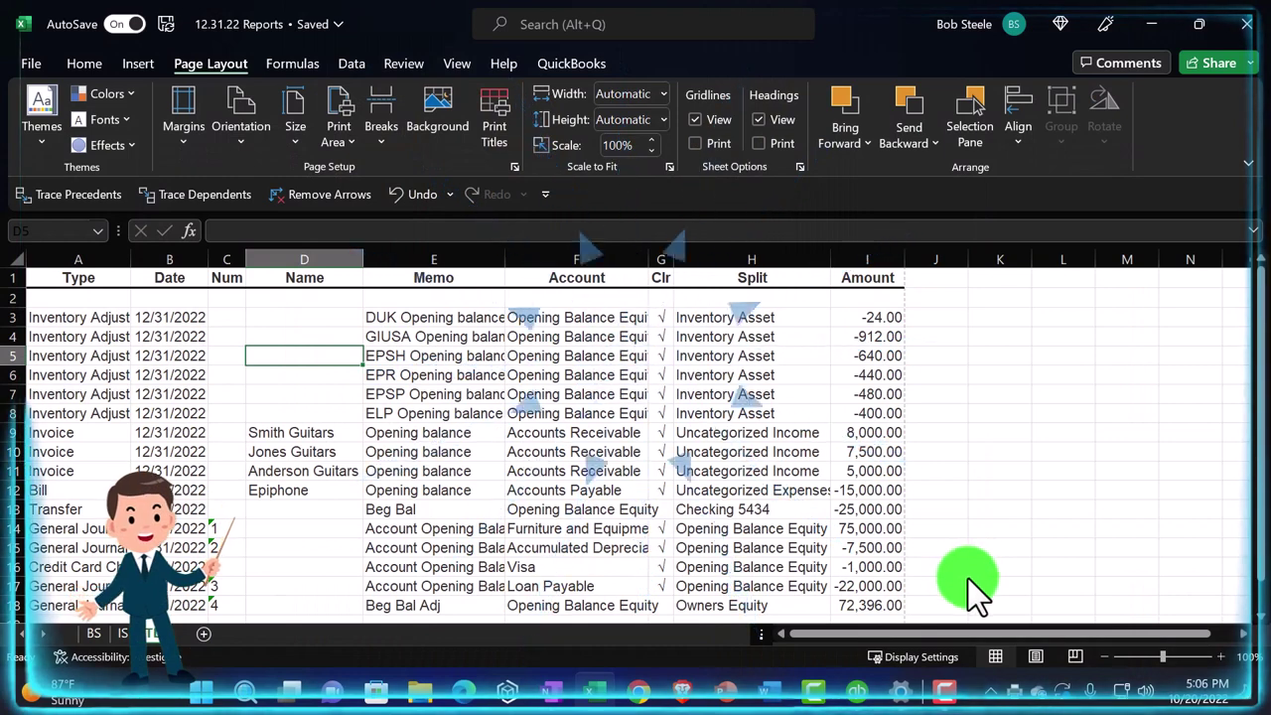
click(425, 693)
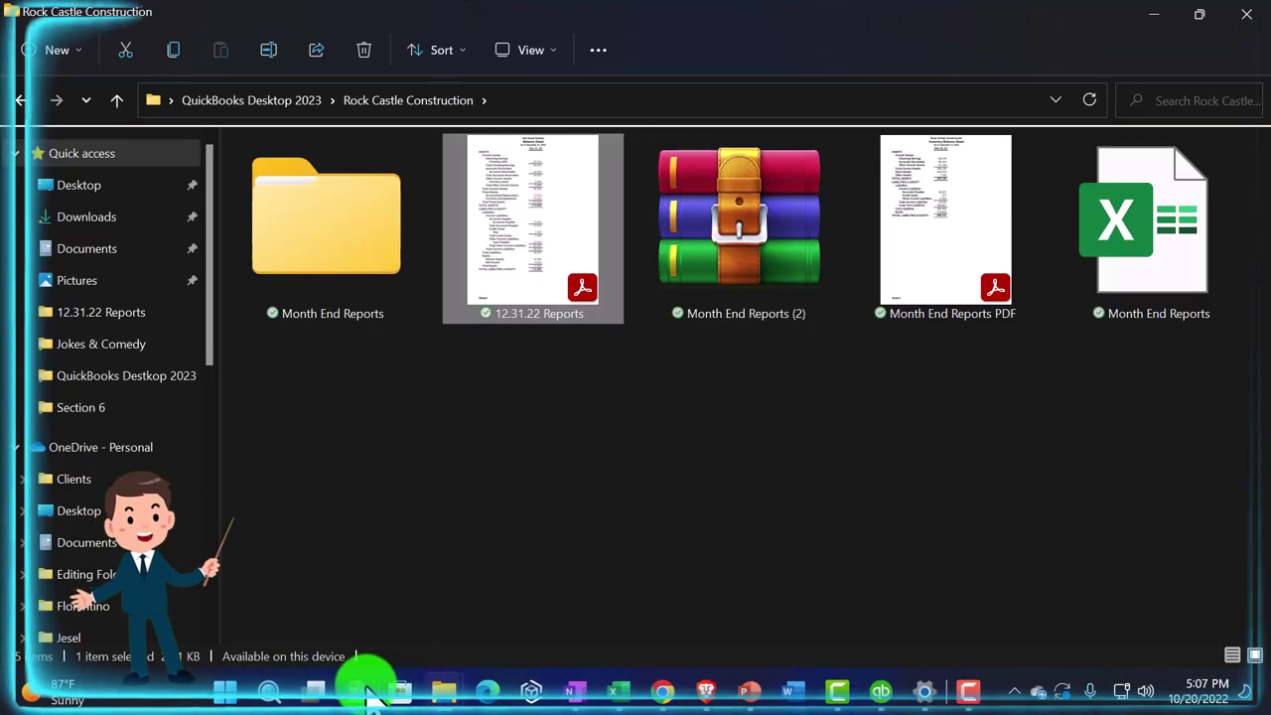
click(573, 263)
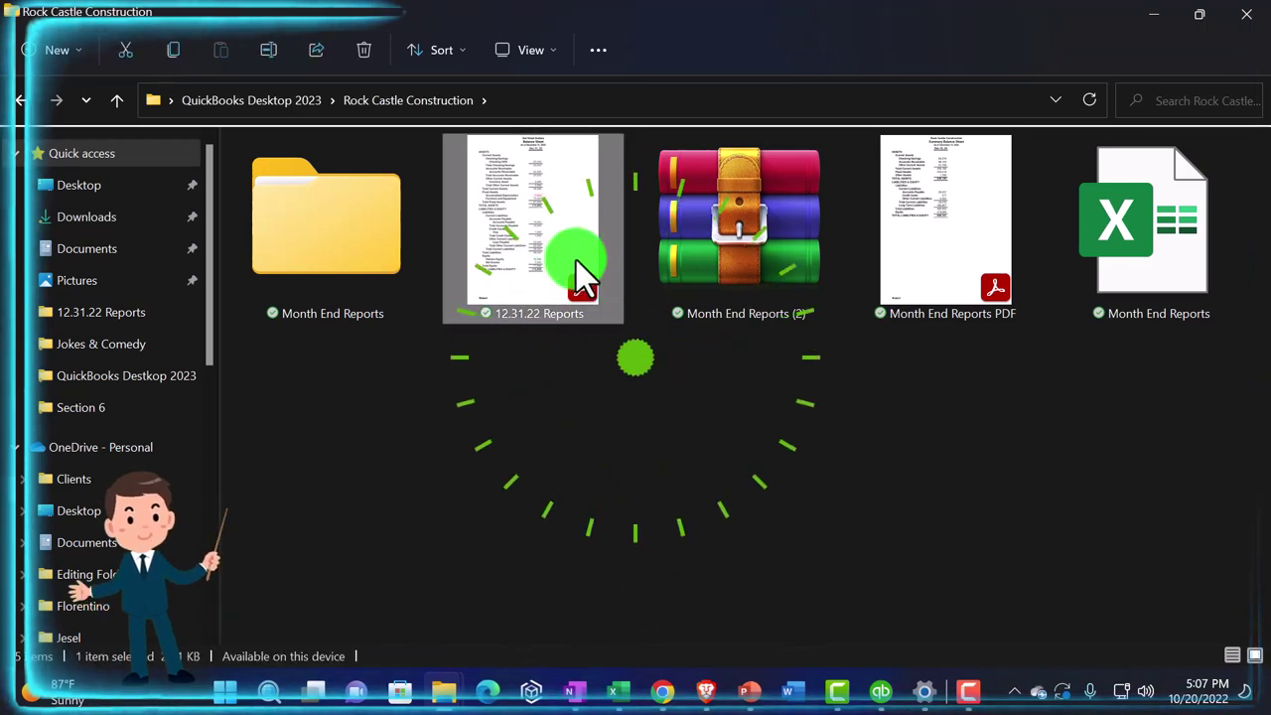
click(281, 100)
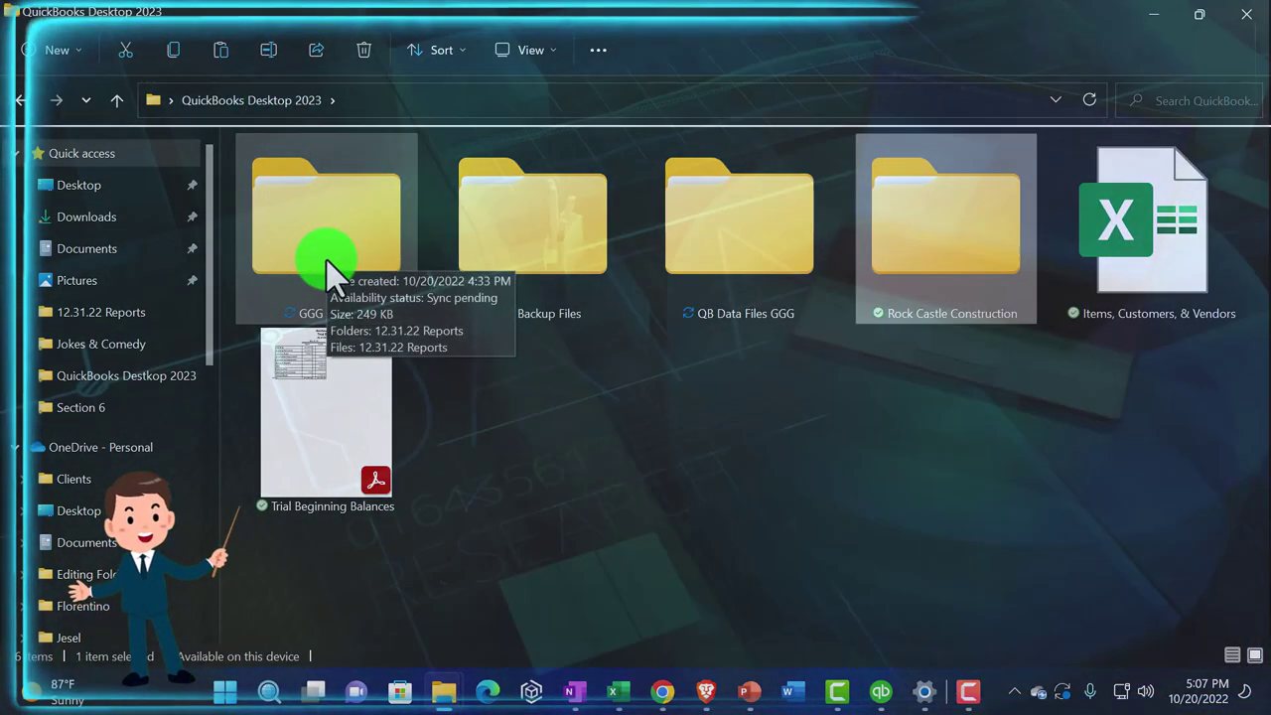
double_click(313, 223)
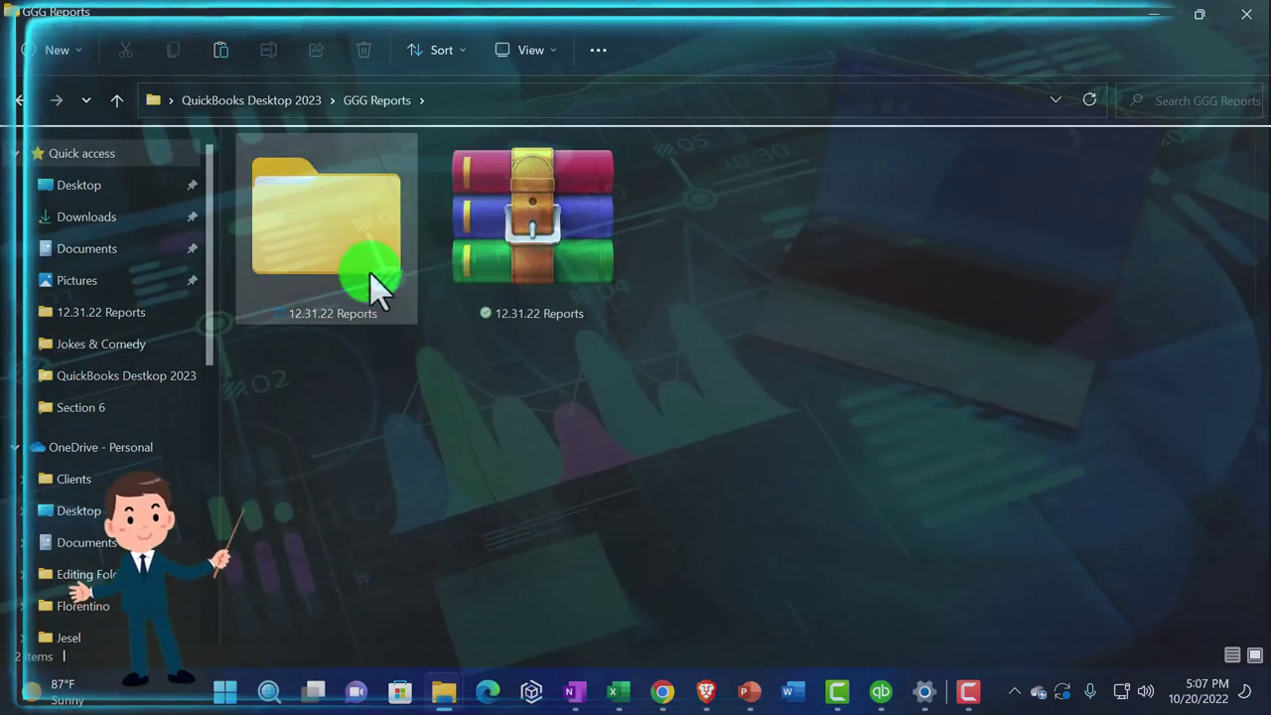
double_click(372, 281)
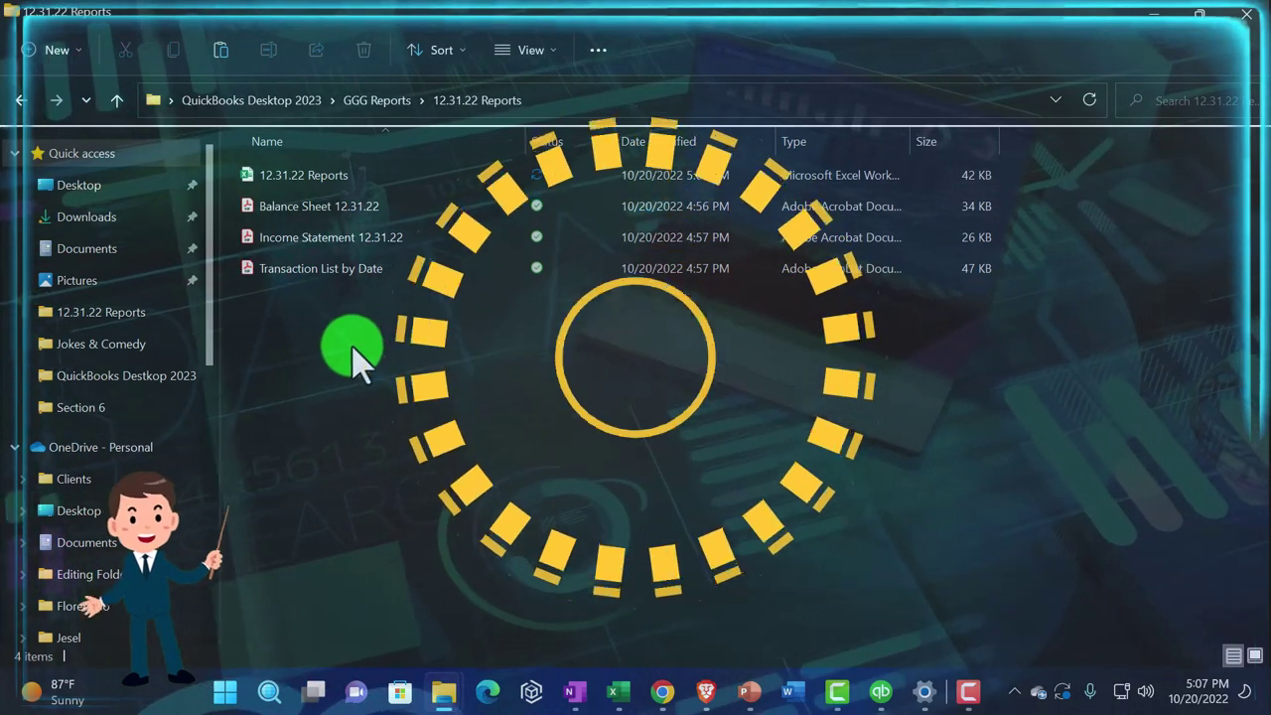
key(ctrl+v)
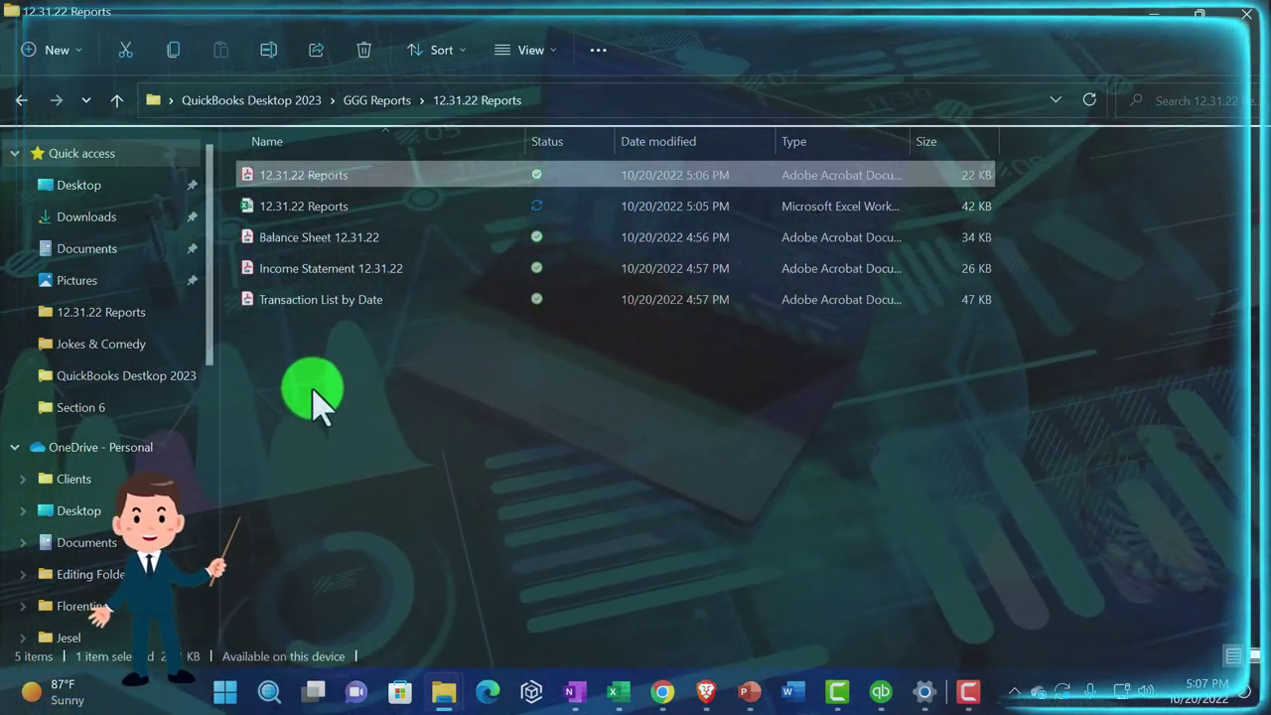
Display the files in the 12.31.22 Reports folder as extra large icons
click(526, 50)
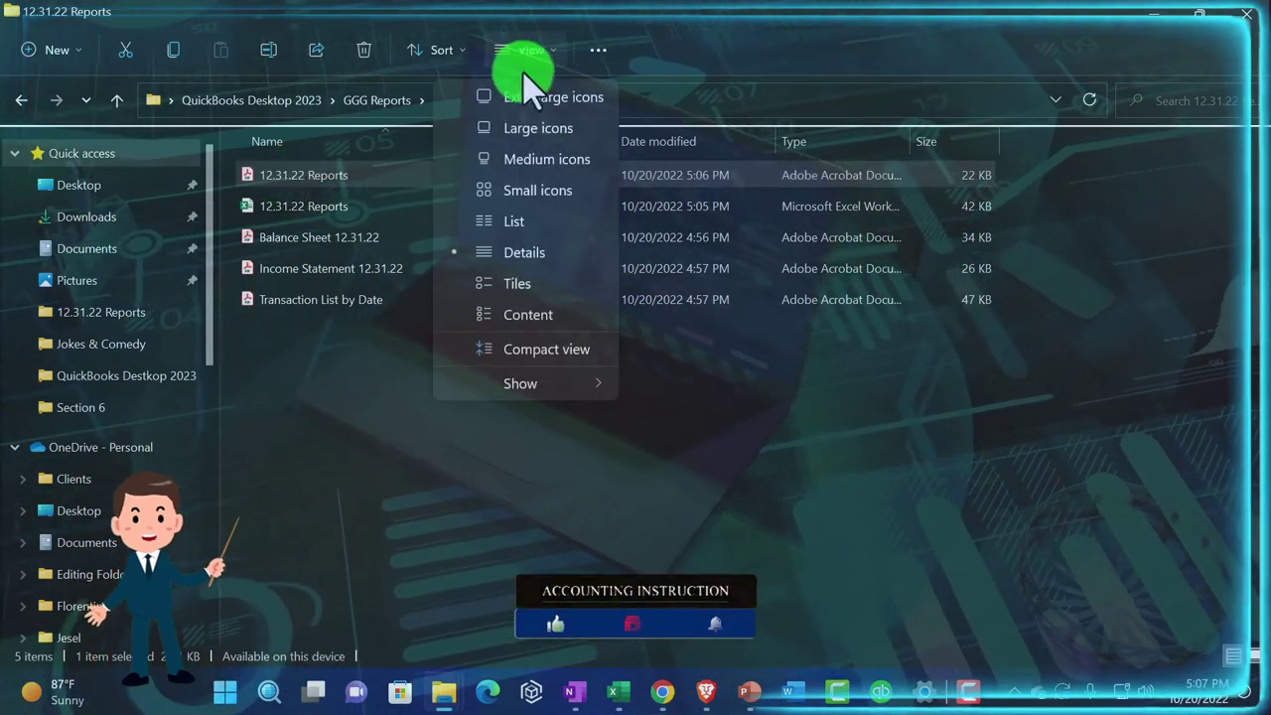
click(529, 97)
Open the combined 12.31.22 Reports PDF in Acrobat Reader and review its balance sheet, income statement and transaction list pages
click(338, 246)
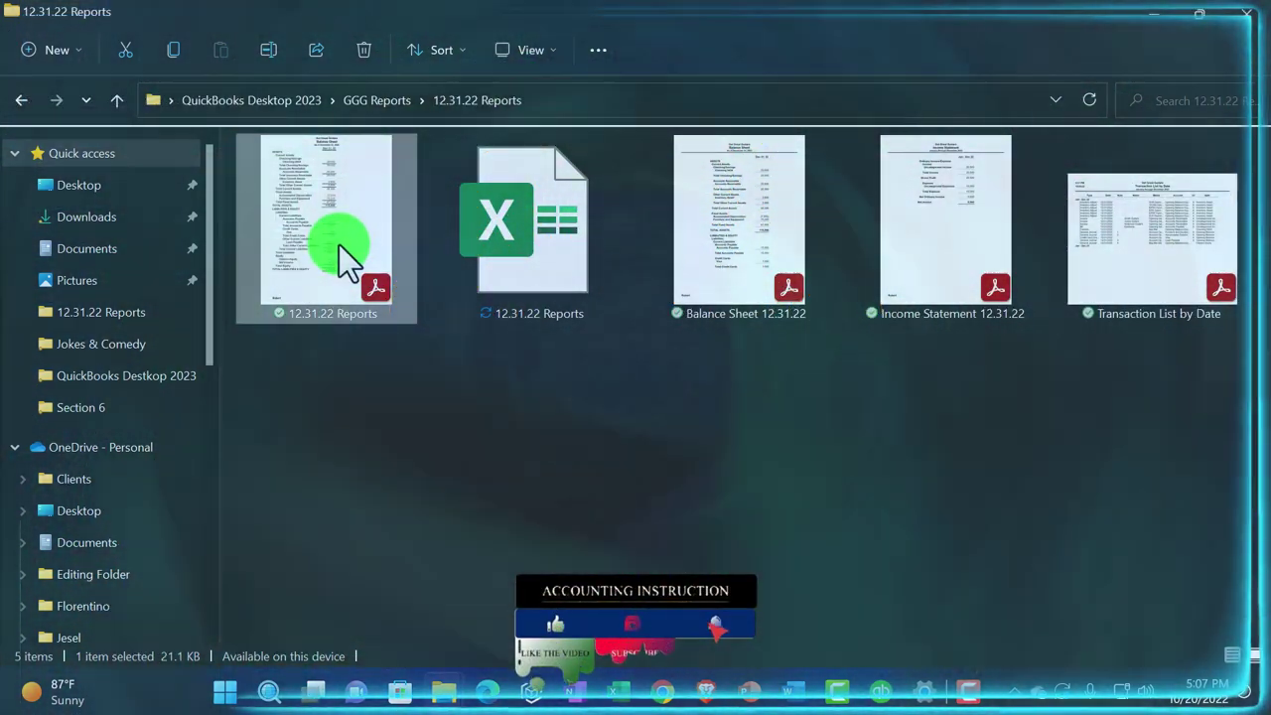
double_click(339, 256)
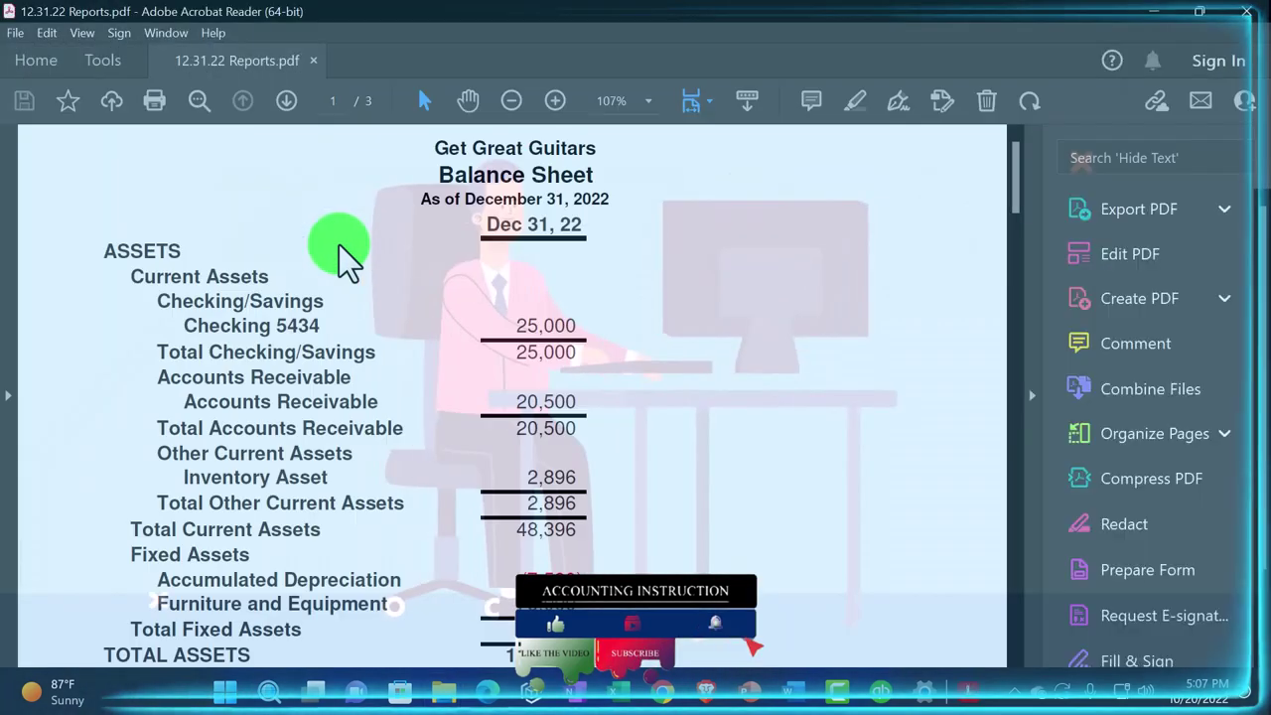
click(1035, 397)
scroll(888, 452, down, 10)
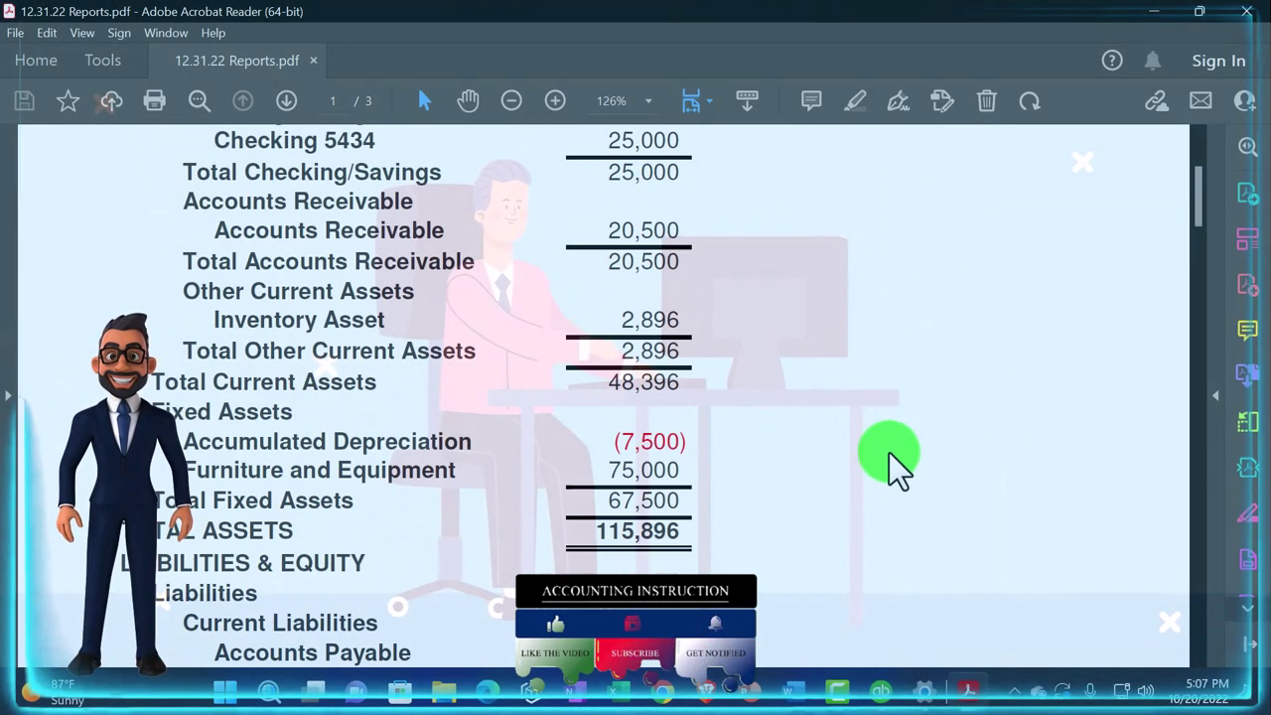
scroll(888, 457, down, 10)
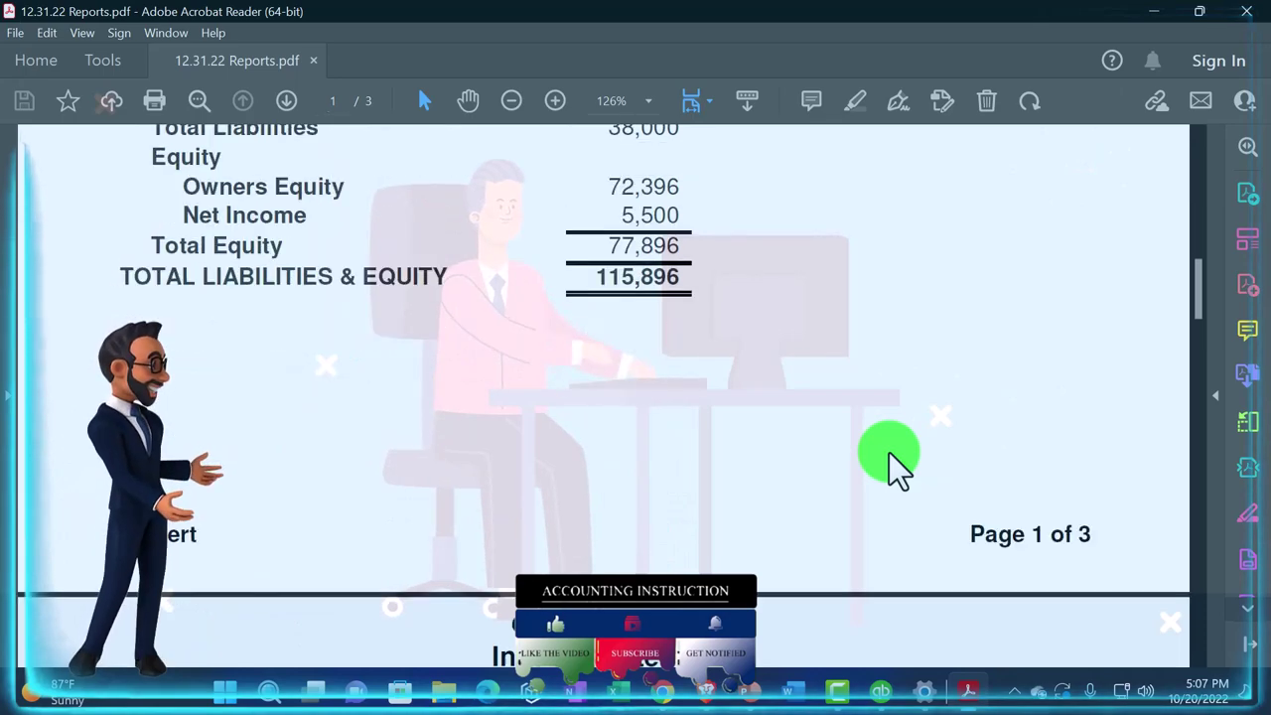
scroll(889, 452, down, 6)
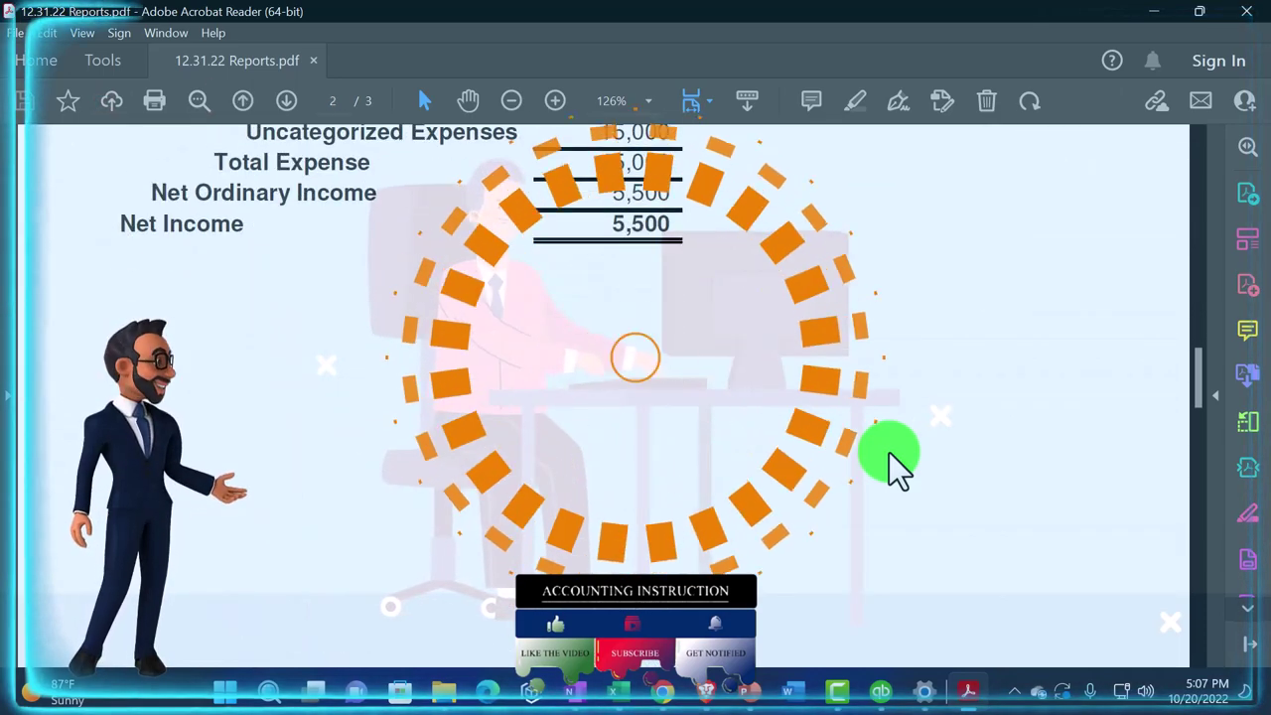
ctrl+scroll(889, 451, down, 2)
scroll(888, 452, down, 10)
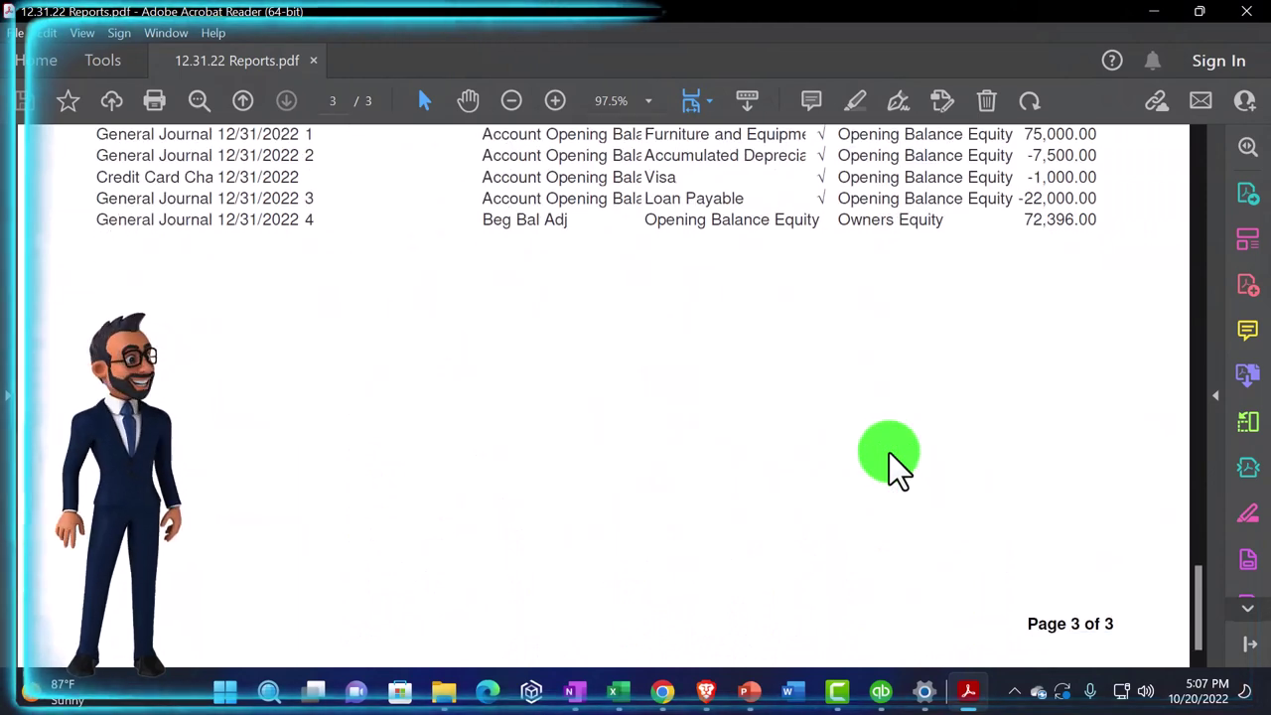
scroll(888, 452, up, 5)
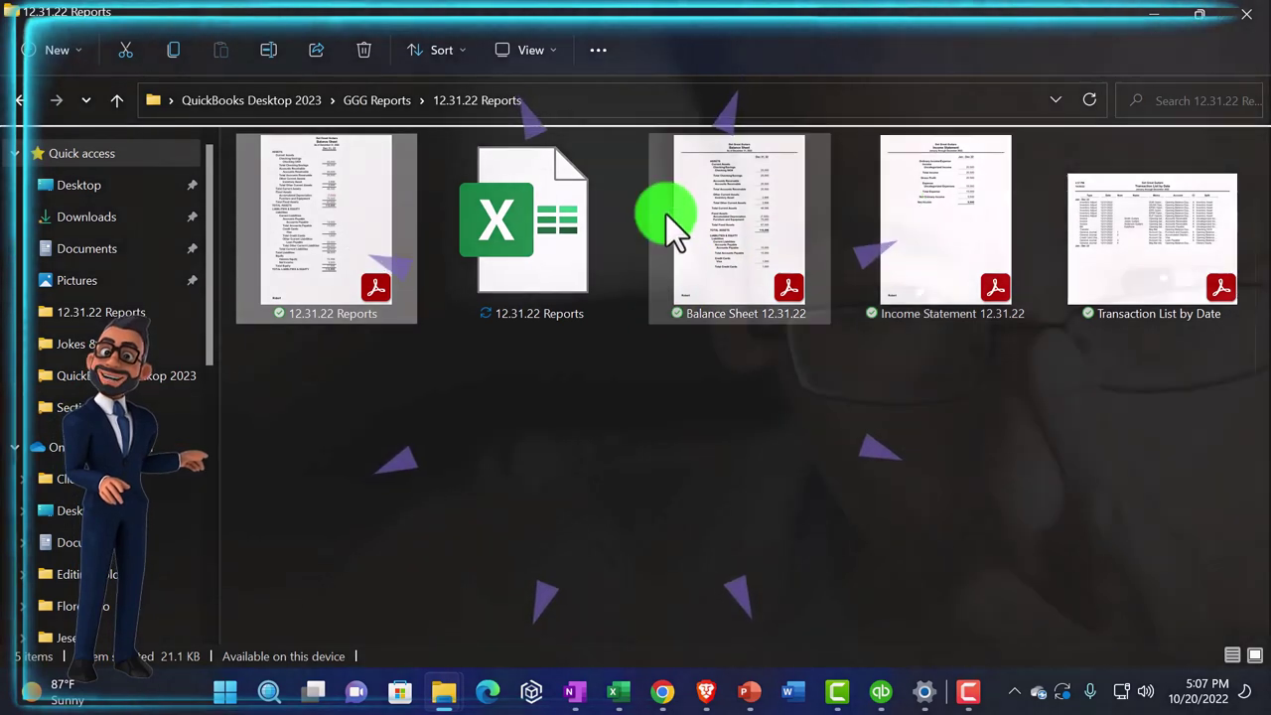
Open the separate Balance Sheet 12.31.22 PDF and examine its layout from assets through liabilities and equity
double_click(766, 222)
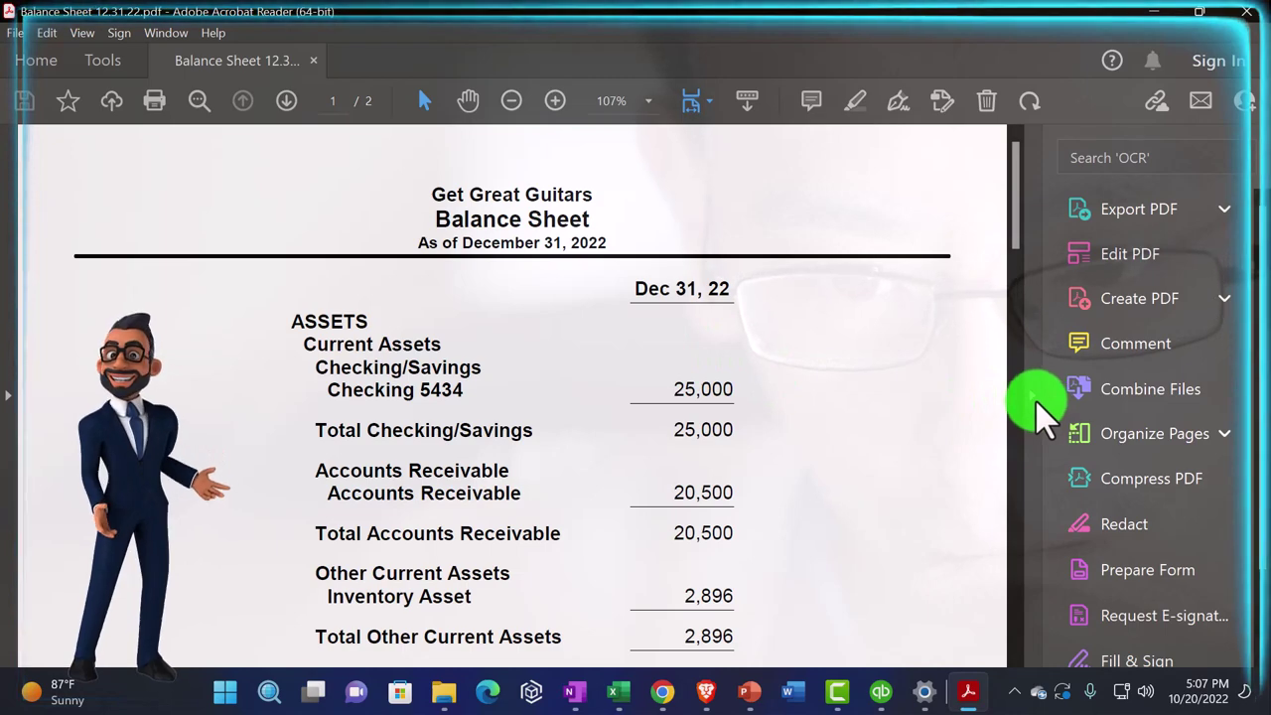
scroll(936, 434, down, 5)
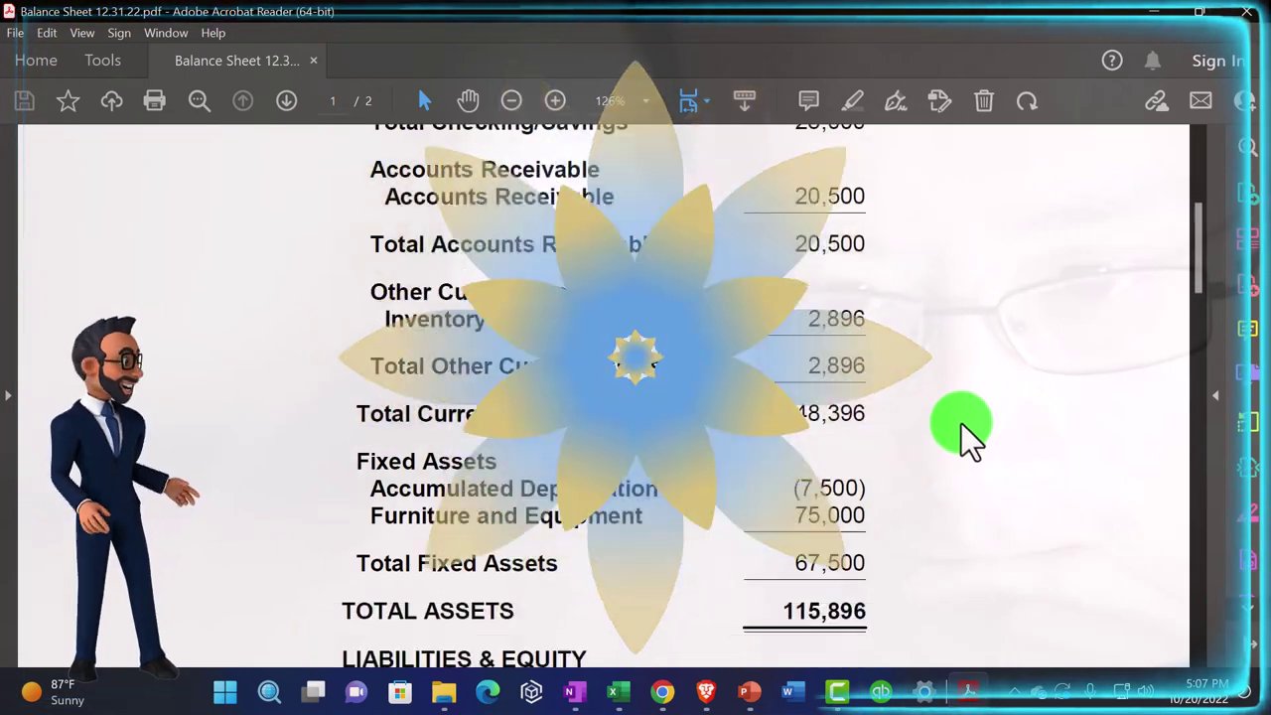
scroll(960, 427, down, 5)
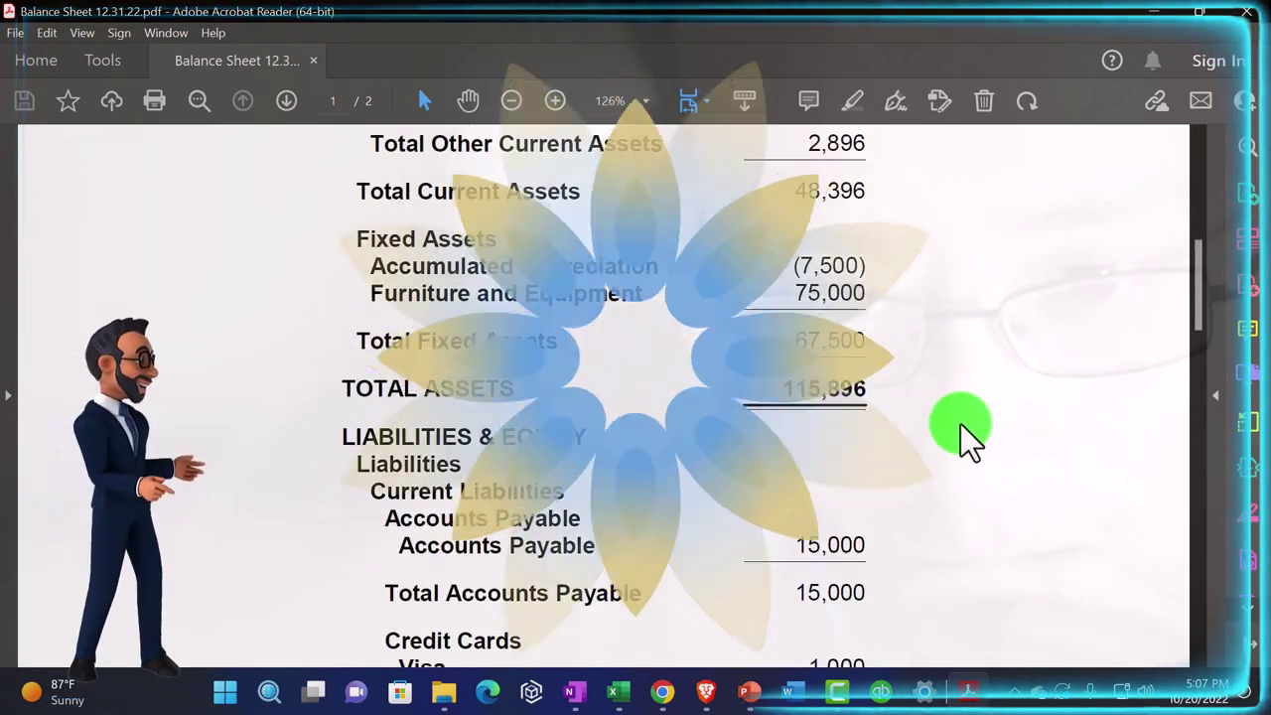
scroll(960, 427, down, 3)
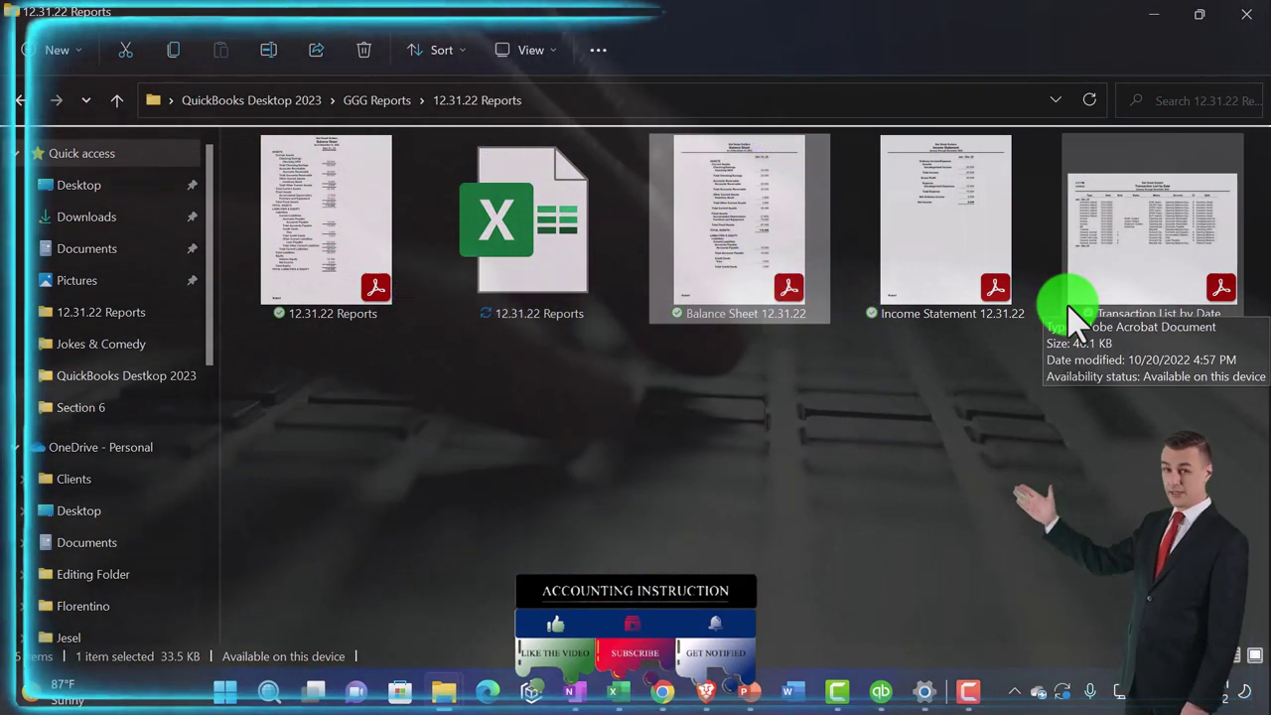
Look over the 12.31.22 Reports workbook file and the zipped archive in GGG Reports, and reopen the 12.31.22 Reports folder
click(558, 260)
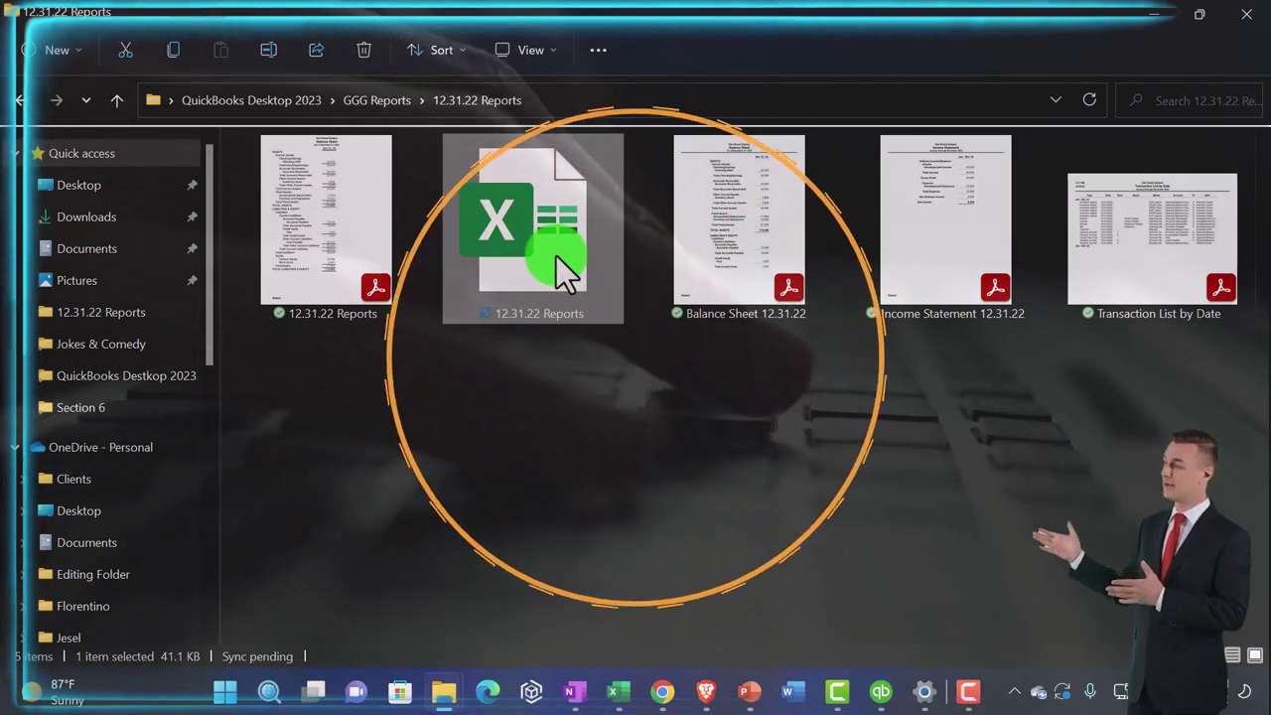
click(377, 101)
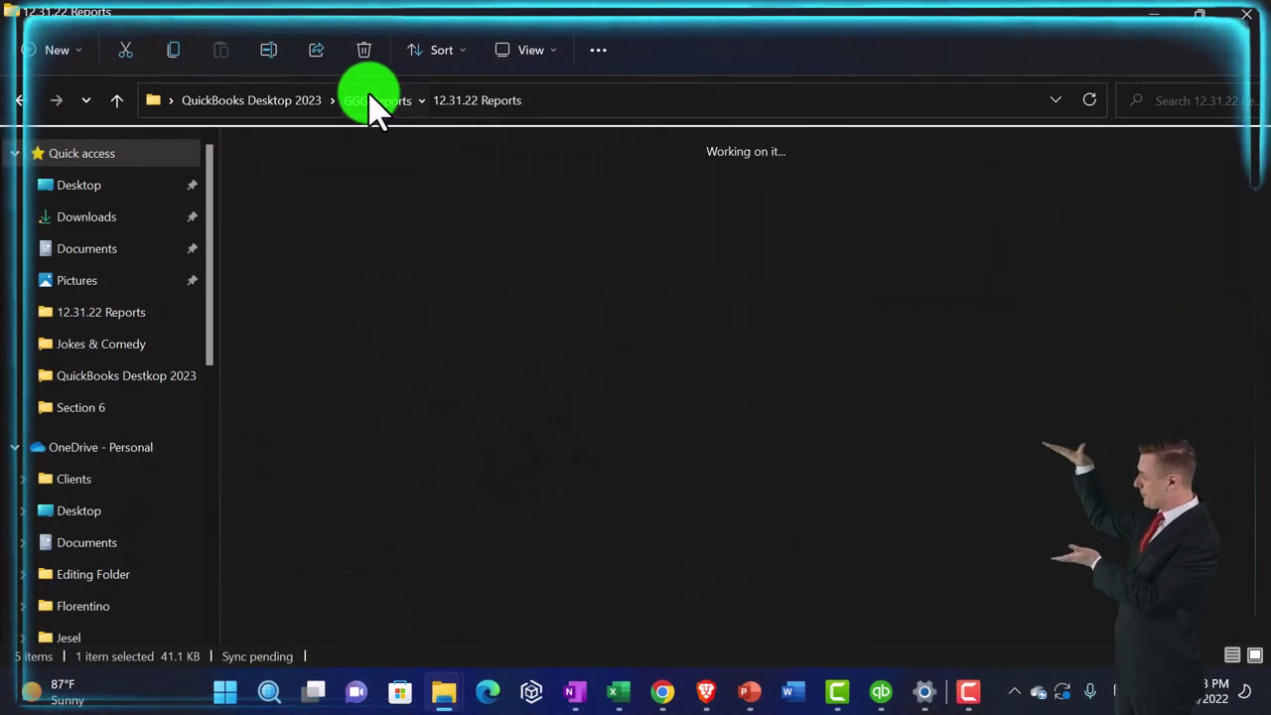
click(549, 241)
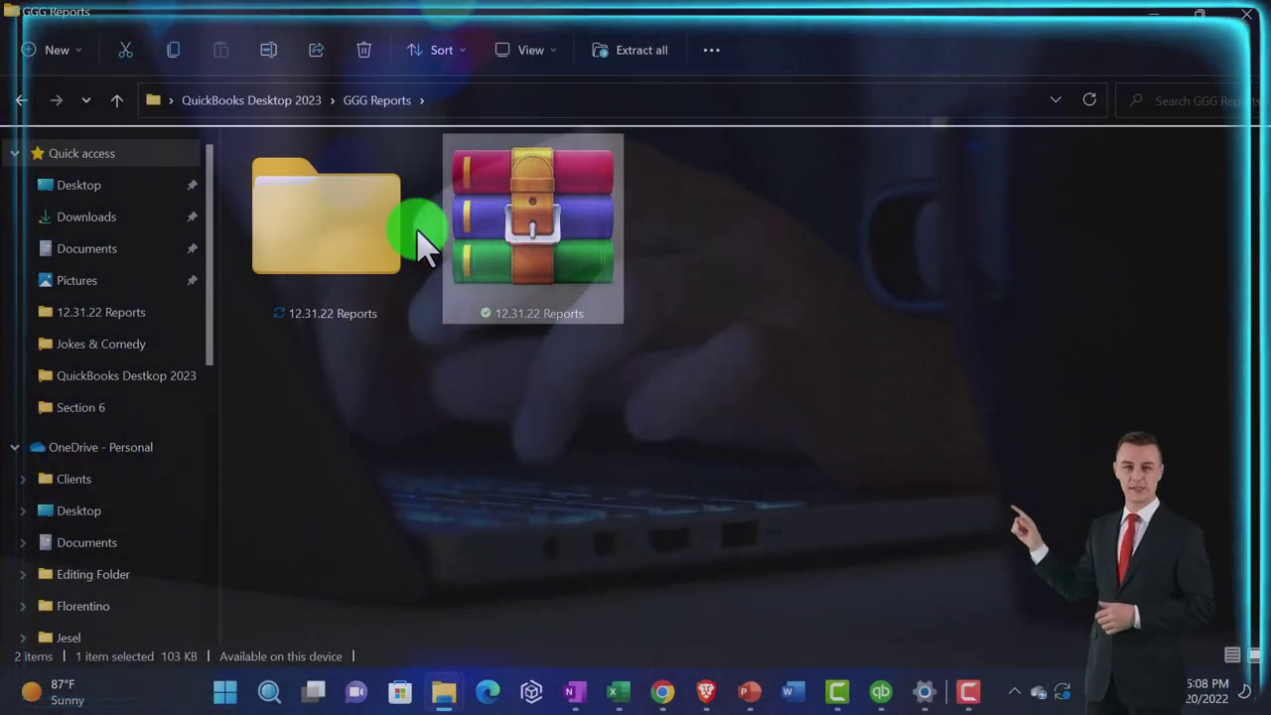
double_click(383, 234)
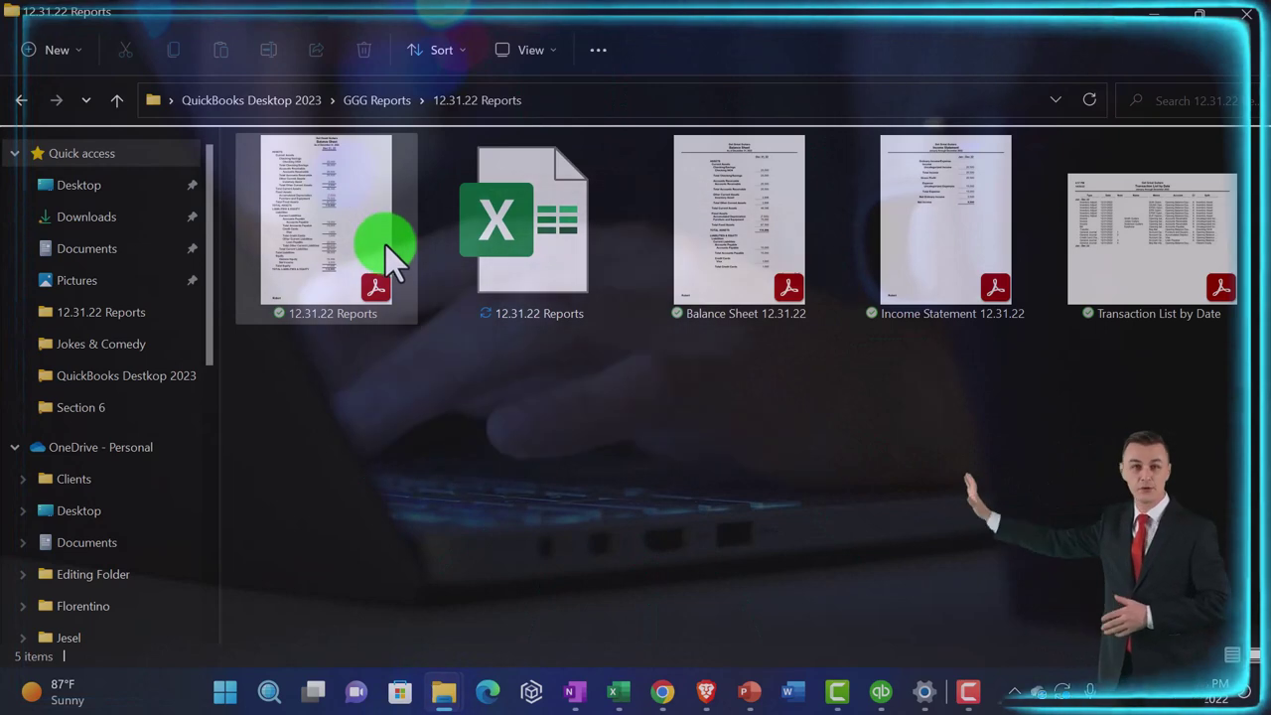